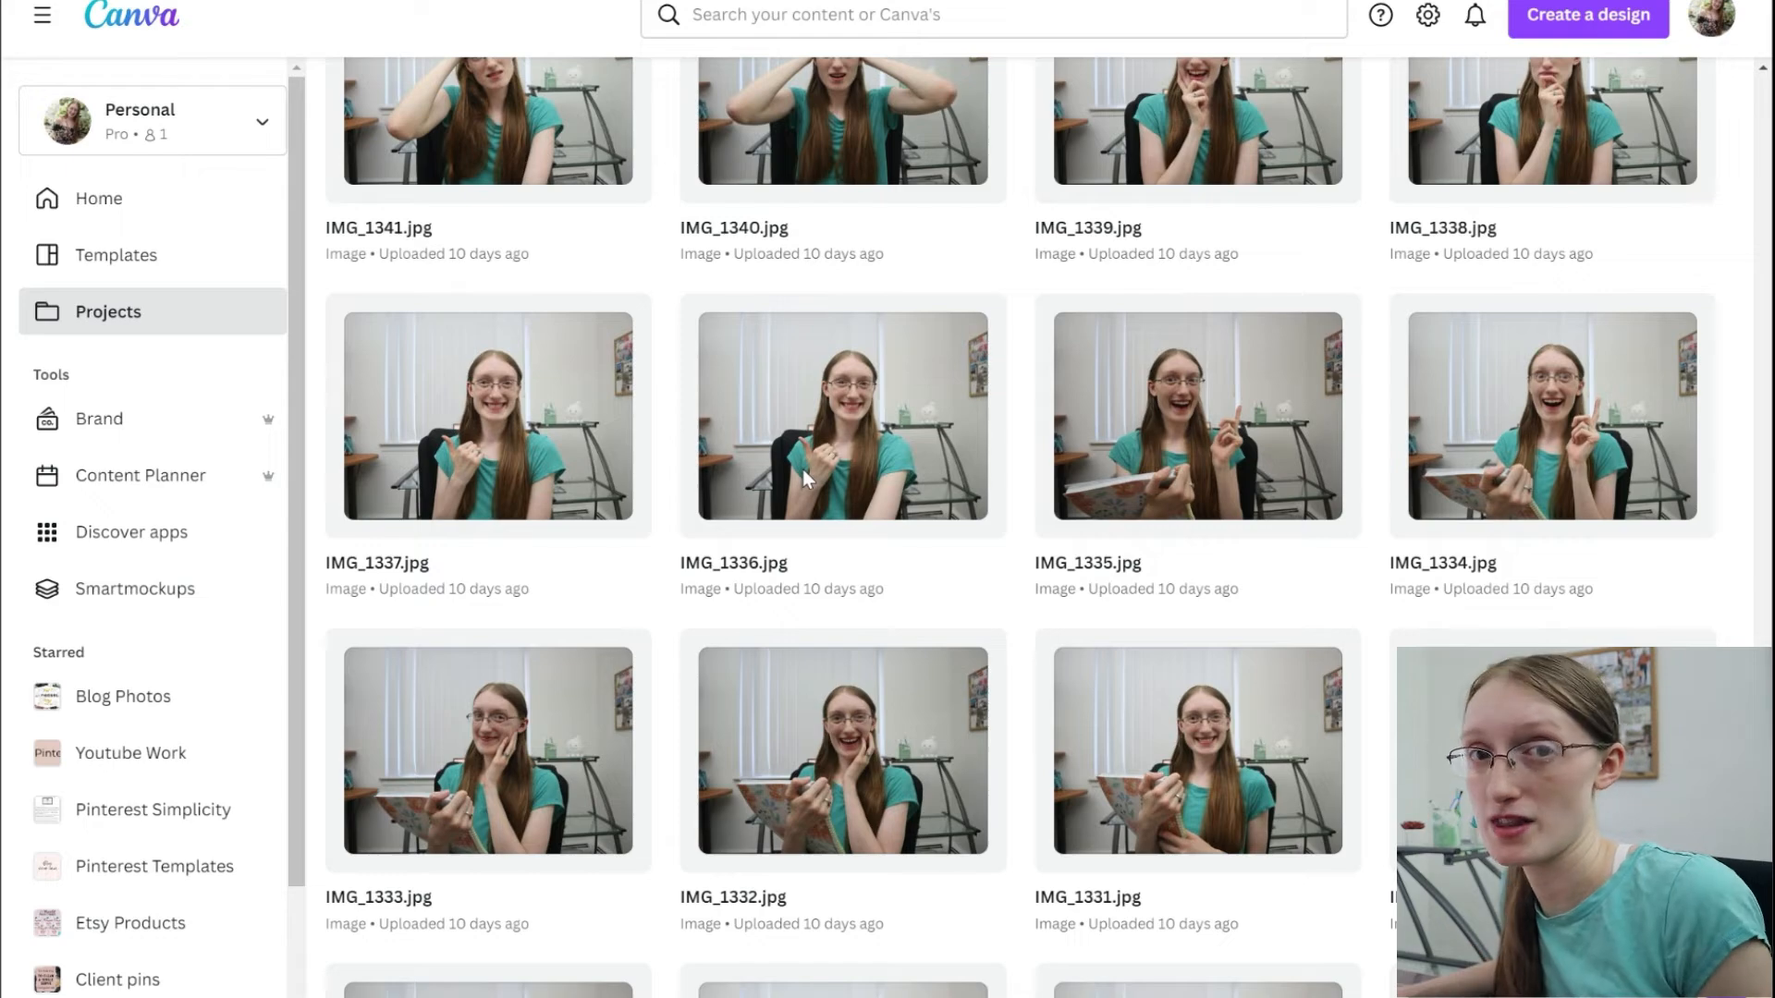
# Browse the uploaded portrait photos in the project folder for usable thumbnail poses.
pyautogui.scroll(-1, 803, 471)
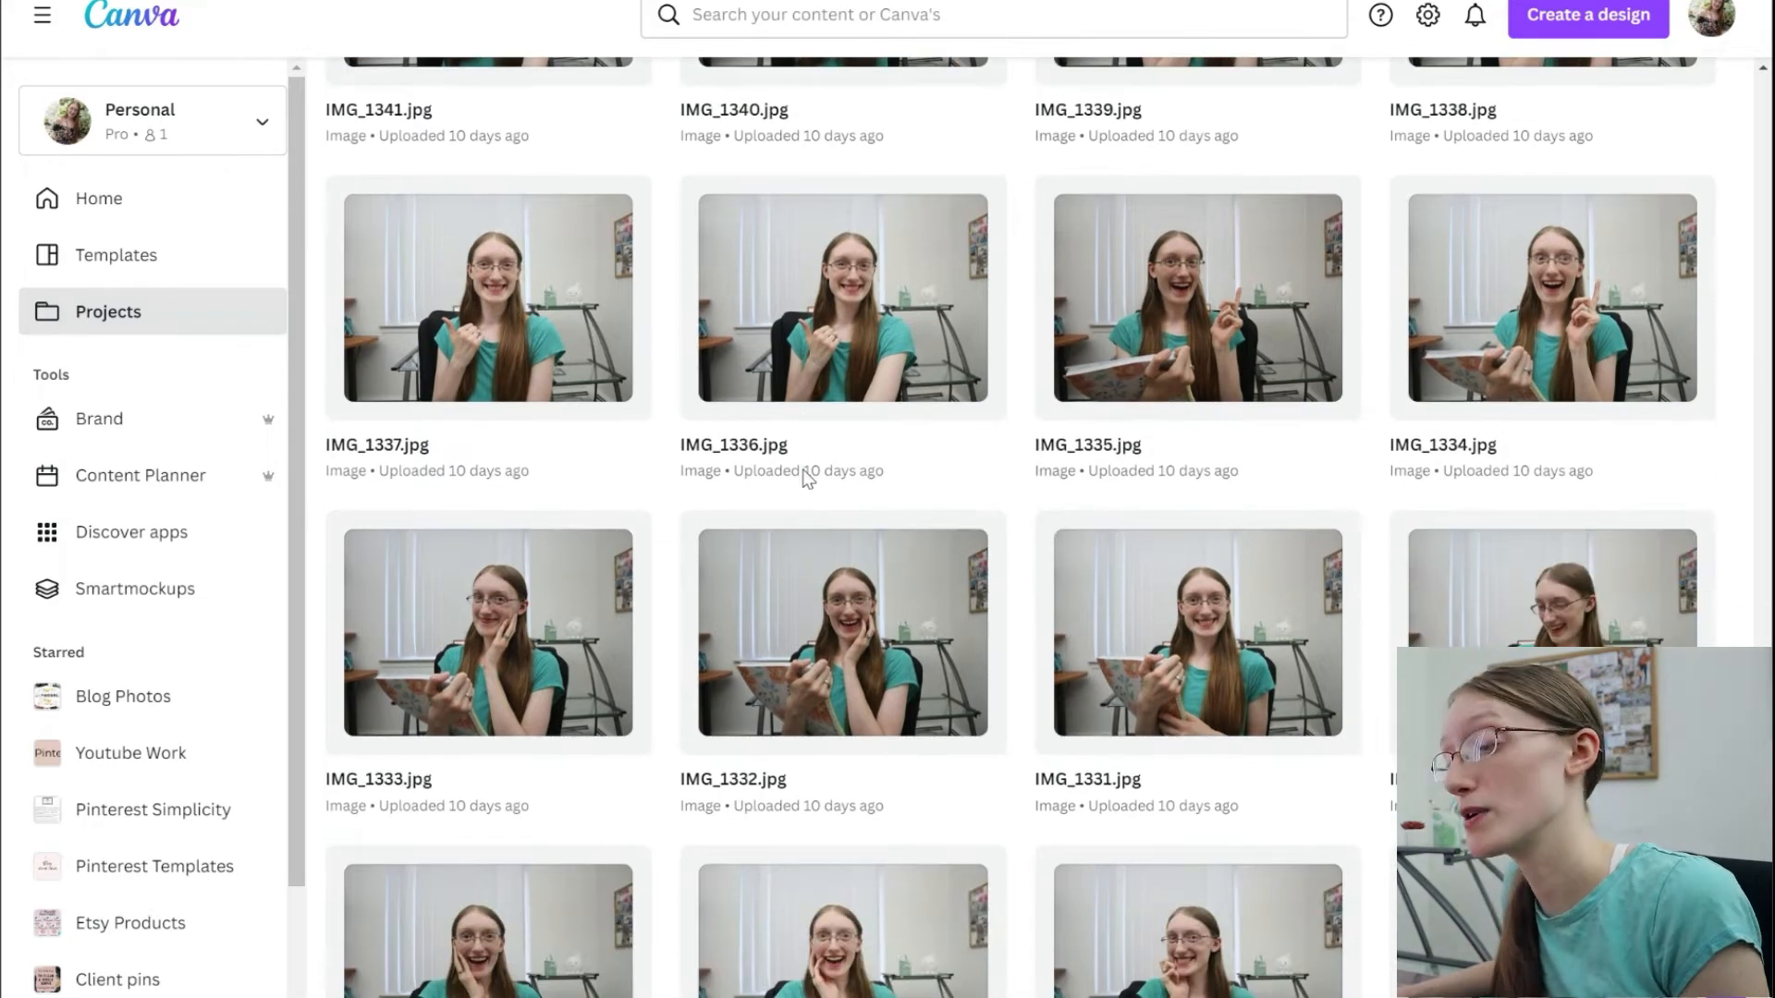
pyautogui.scroll(-7, 806, 478)
pyautogui.scroll(-20, 802, 476)
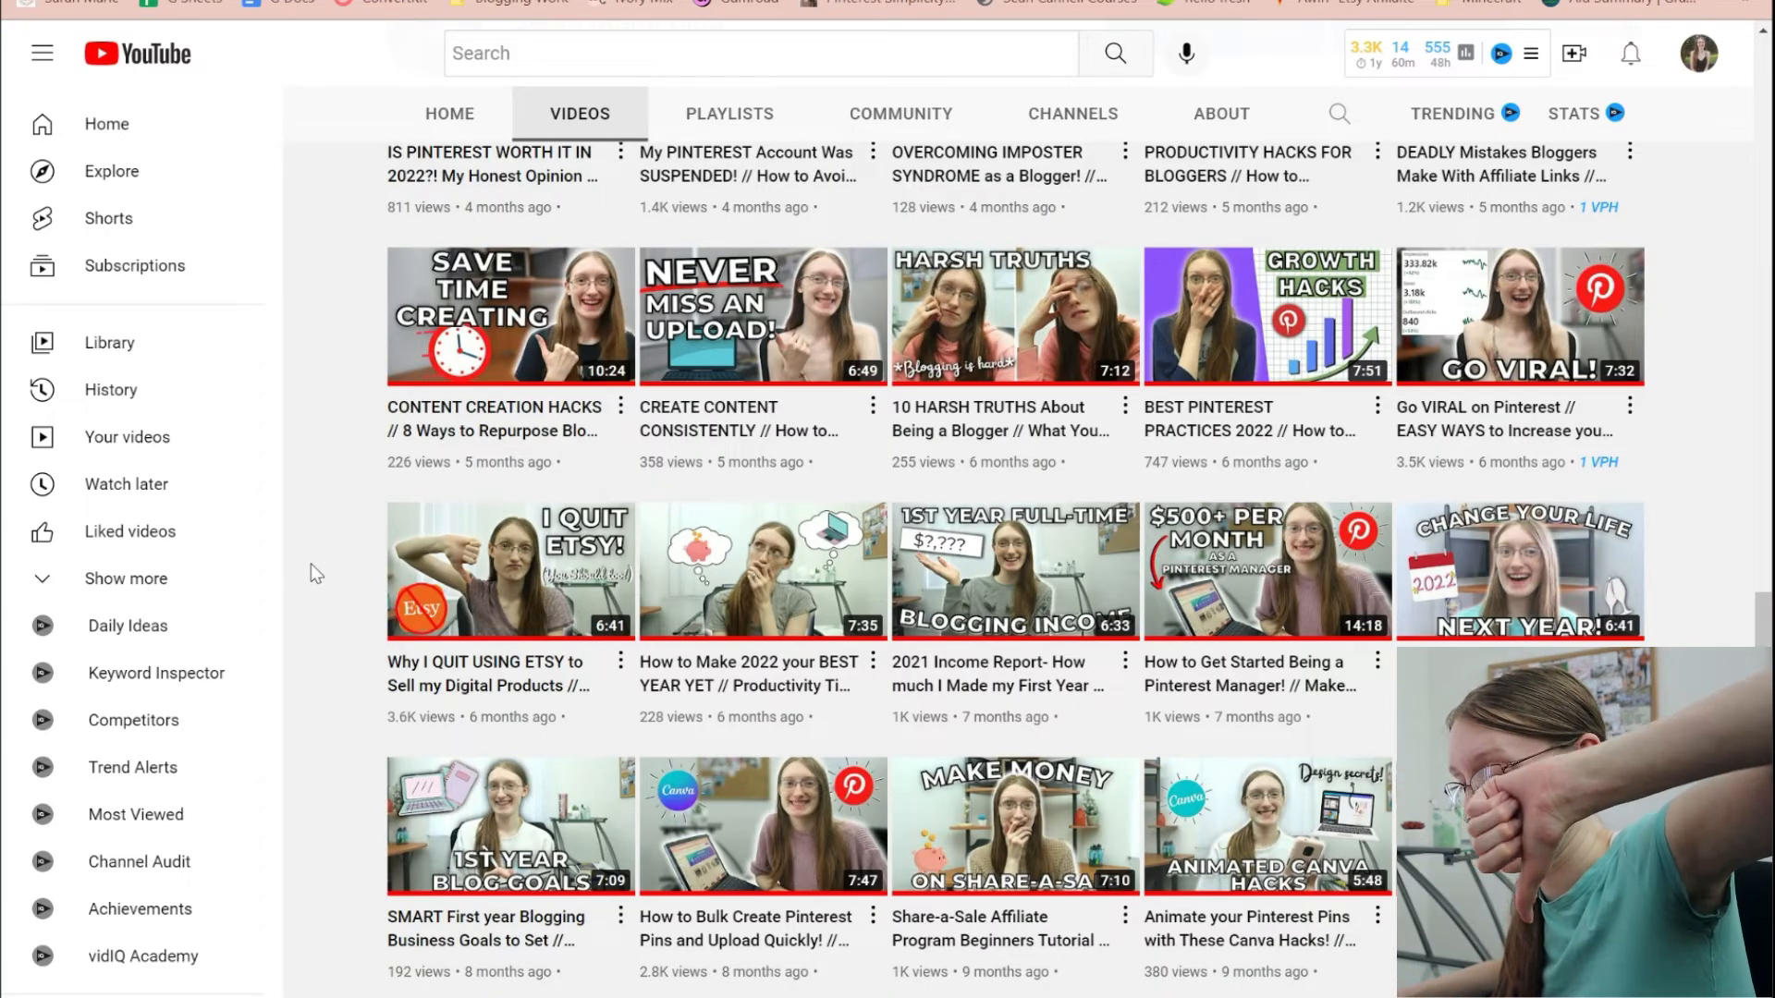
# Switch to the YouTube channel's video list and review the older video thumbnails.
pyautogui.scroll(-8, 316, 574)
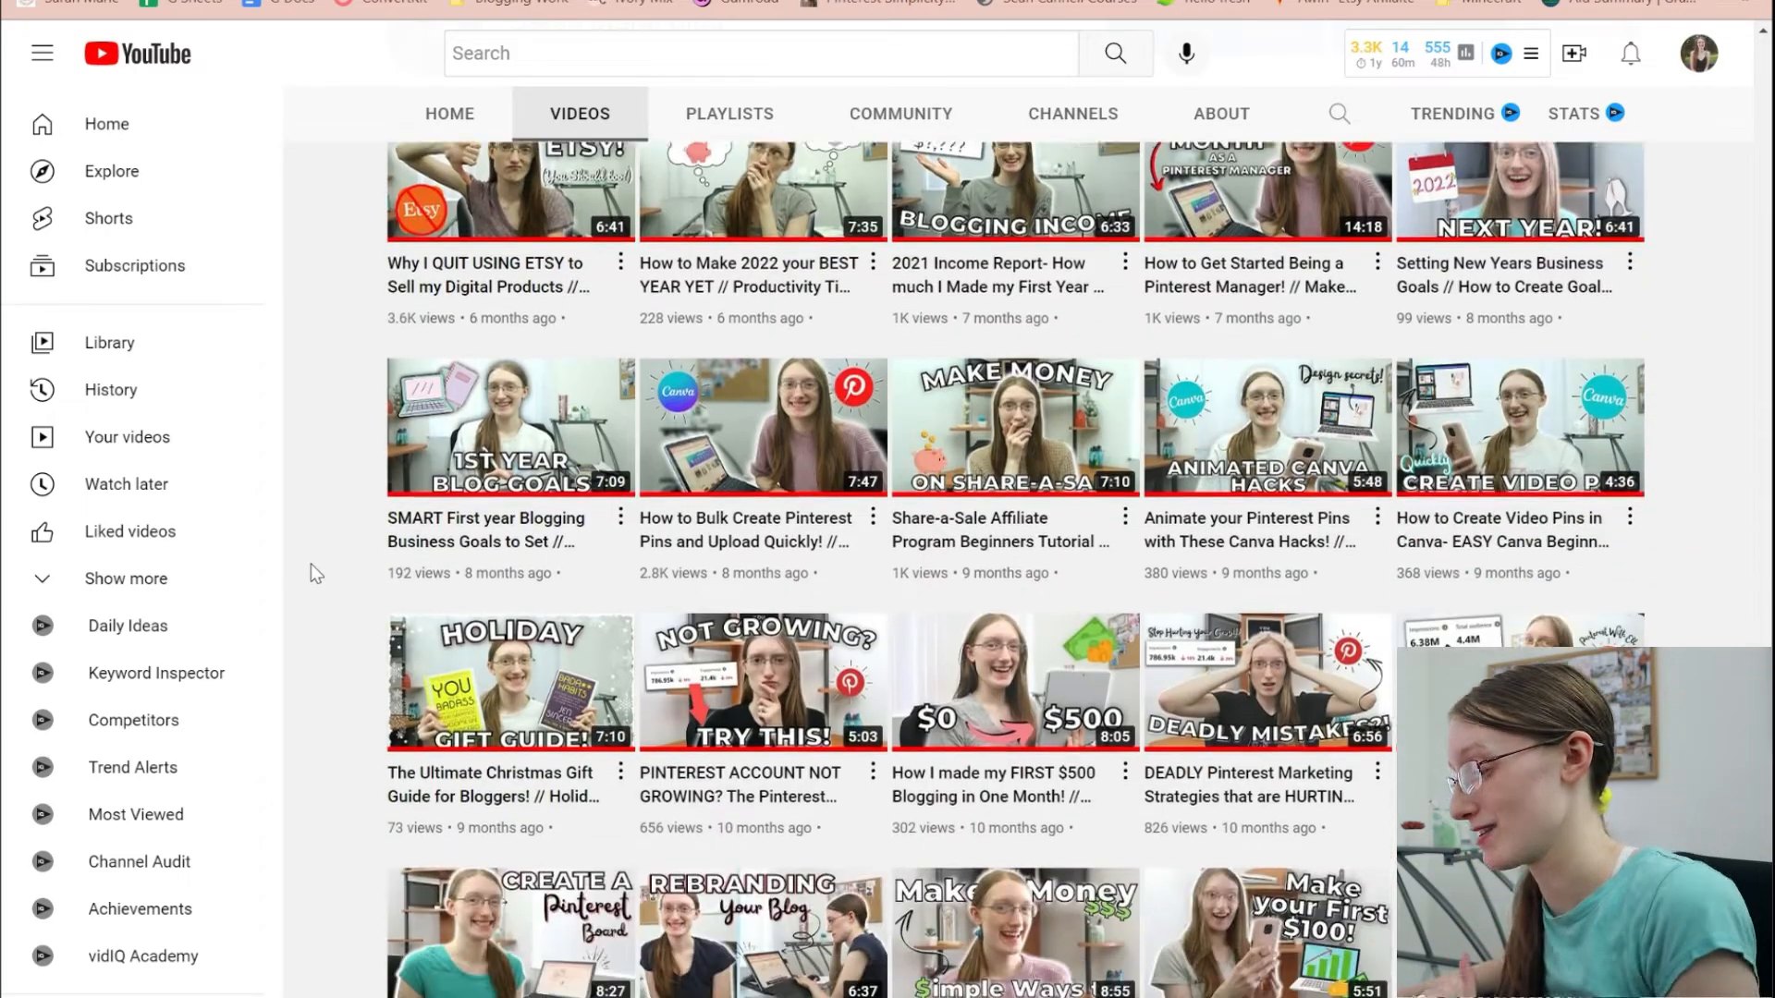
pyautogui.scroll(-3, 315, 574)
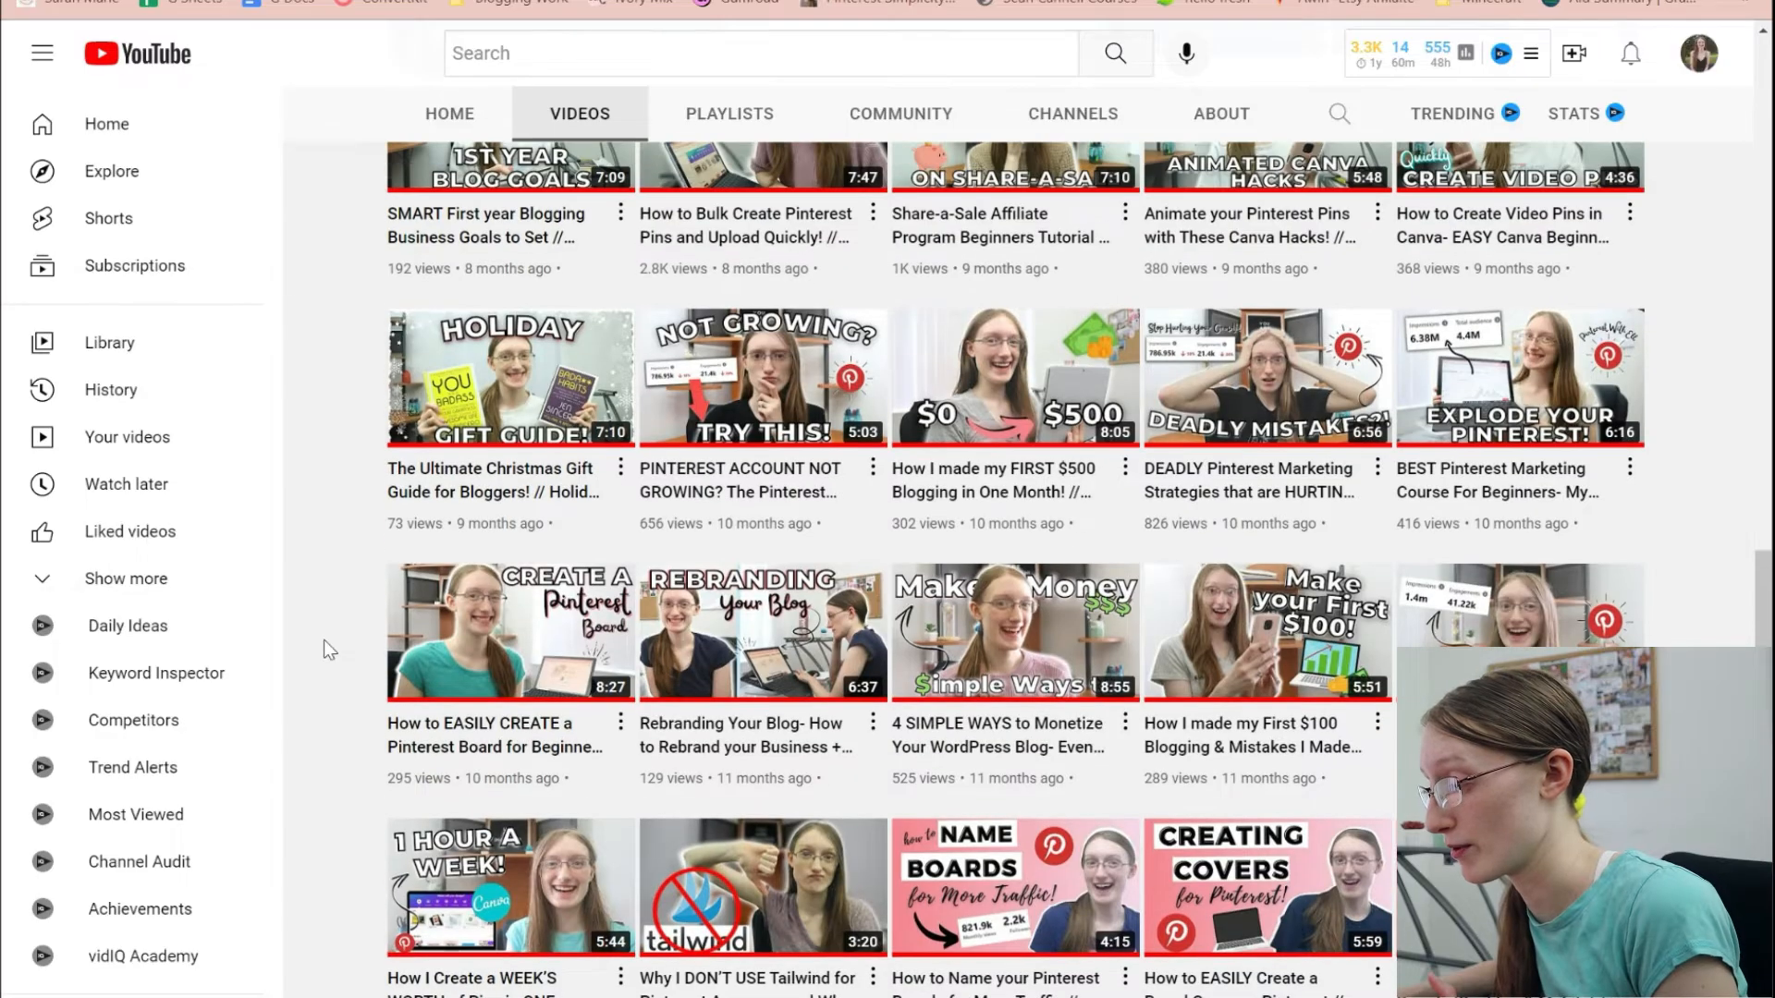
pyautogui.scroll(5, 323, 639)
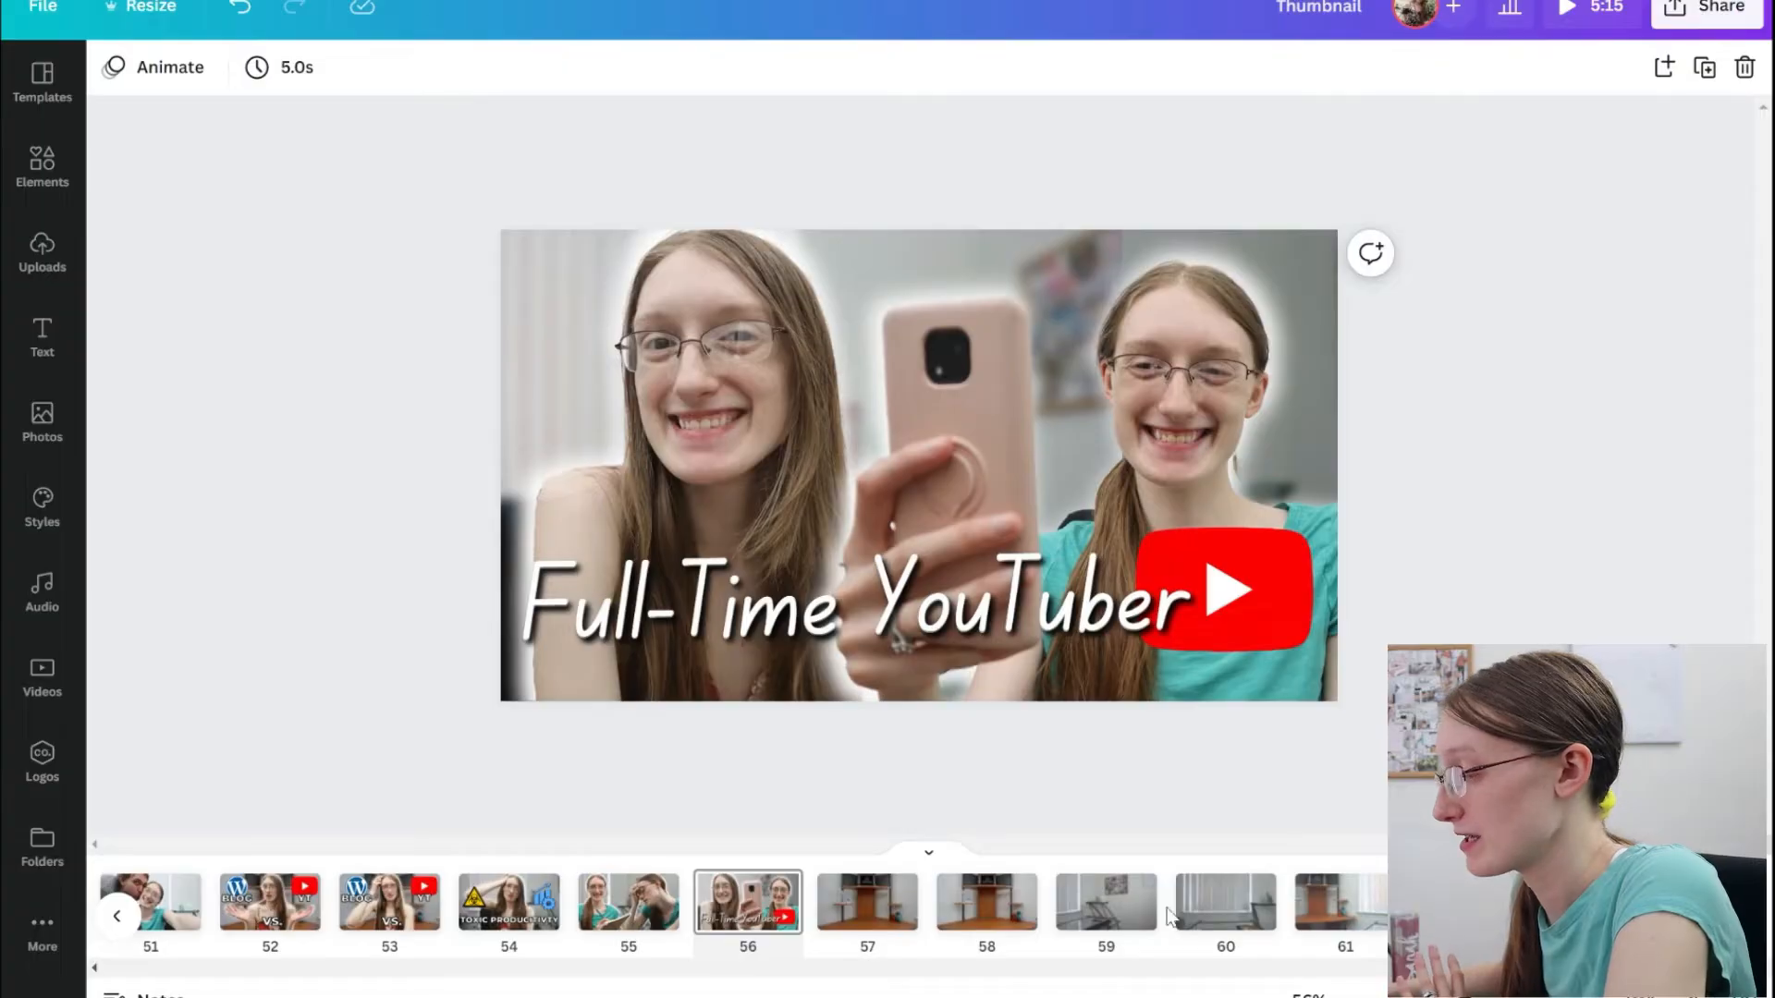
# Switch to the Thumbnail design in Canva and look through its blurred background pages from page 57 on, returning to page 57.
pyautogui.hscroll(-5, 1122, 963)
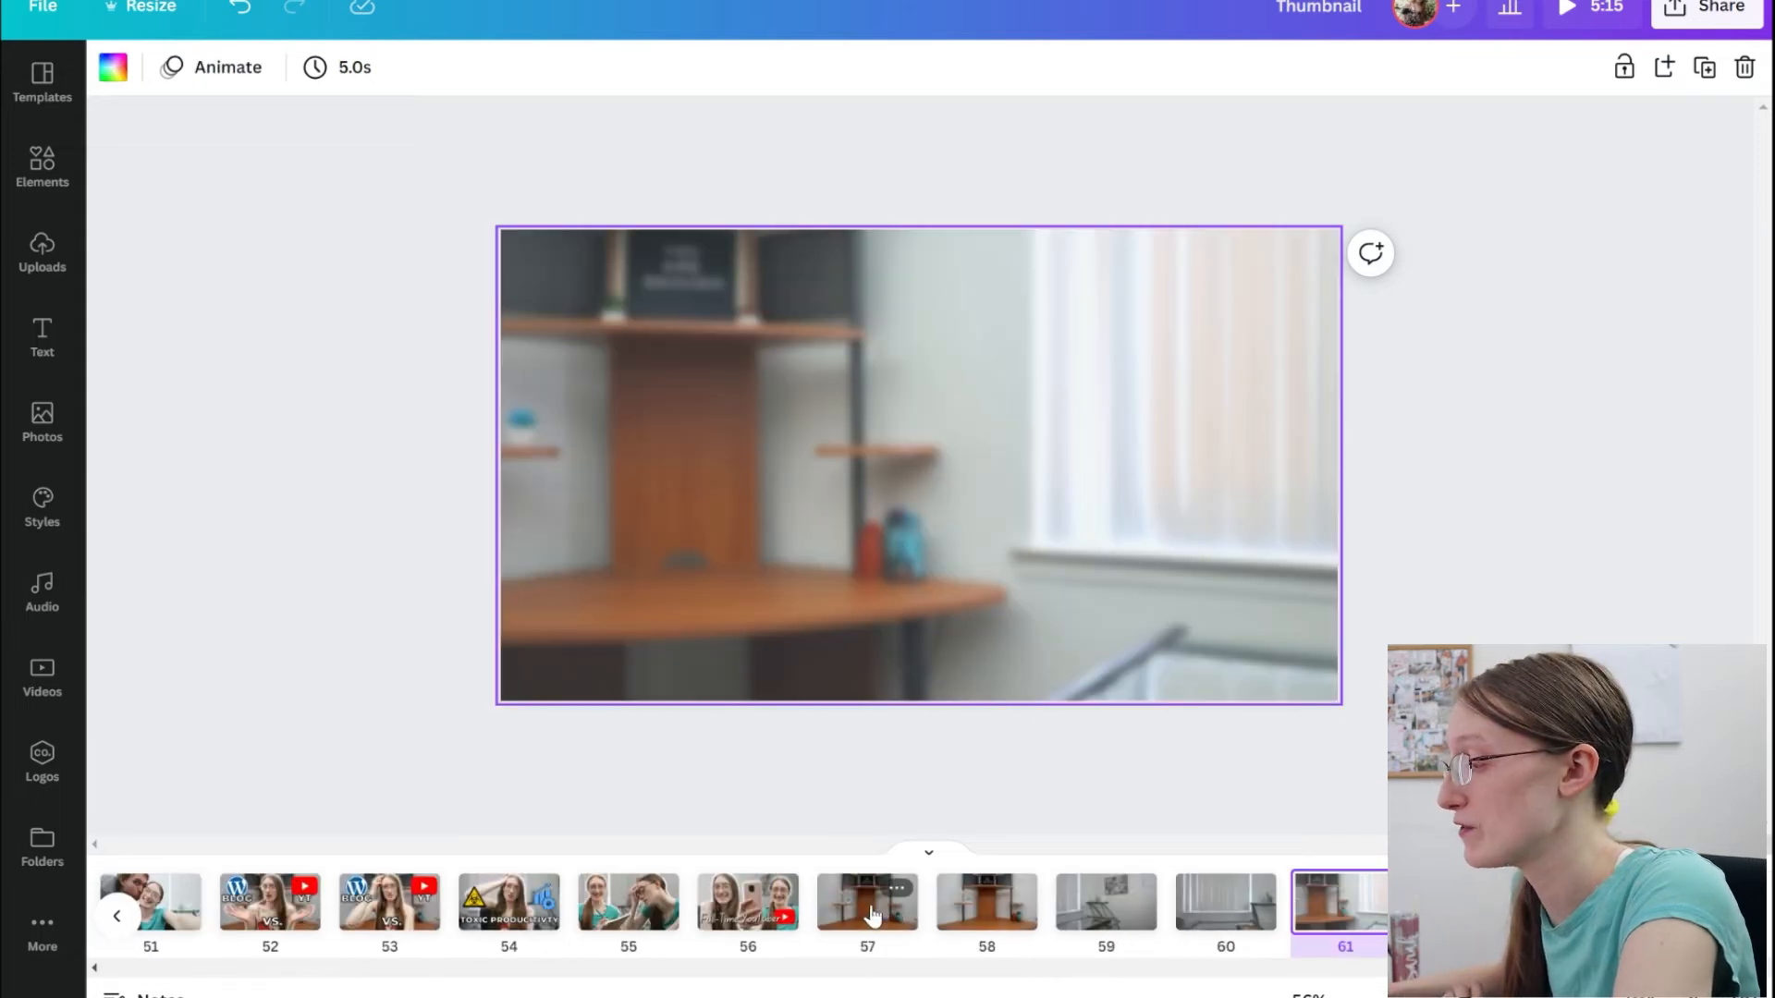
pyautogui.click(871, 913)
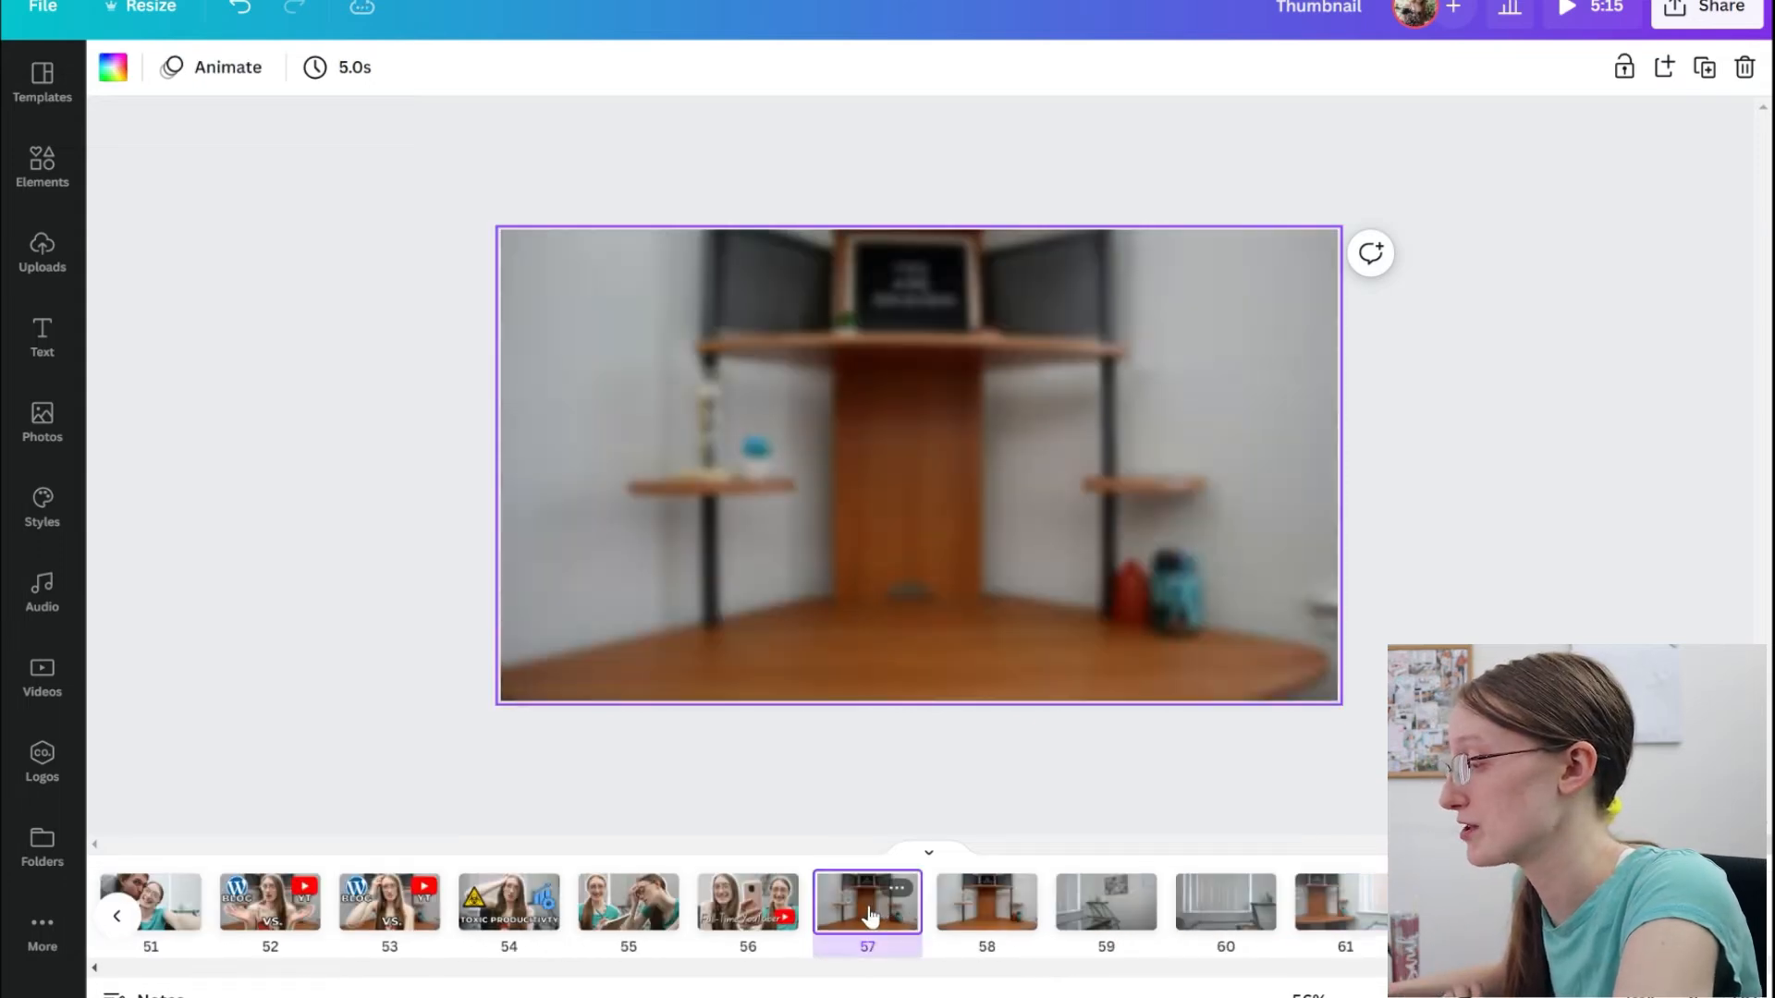
pyautogui.click(971, 915)
pyautogui.click(1095, 920)
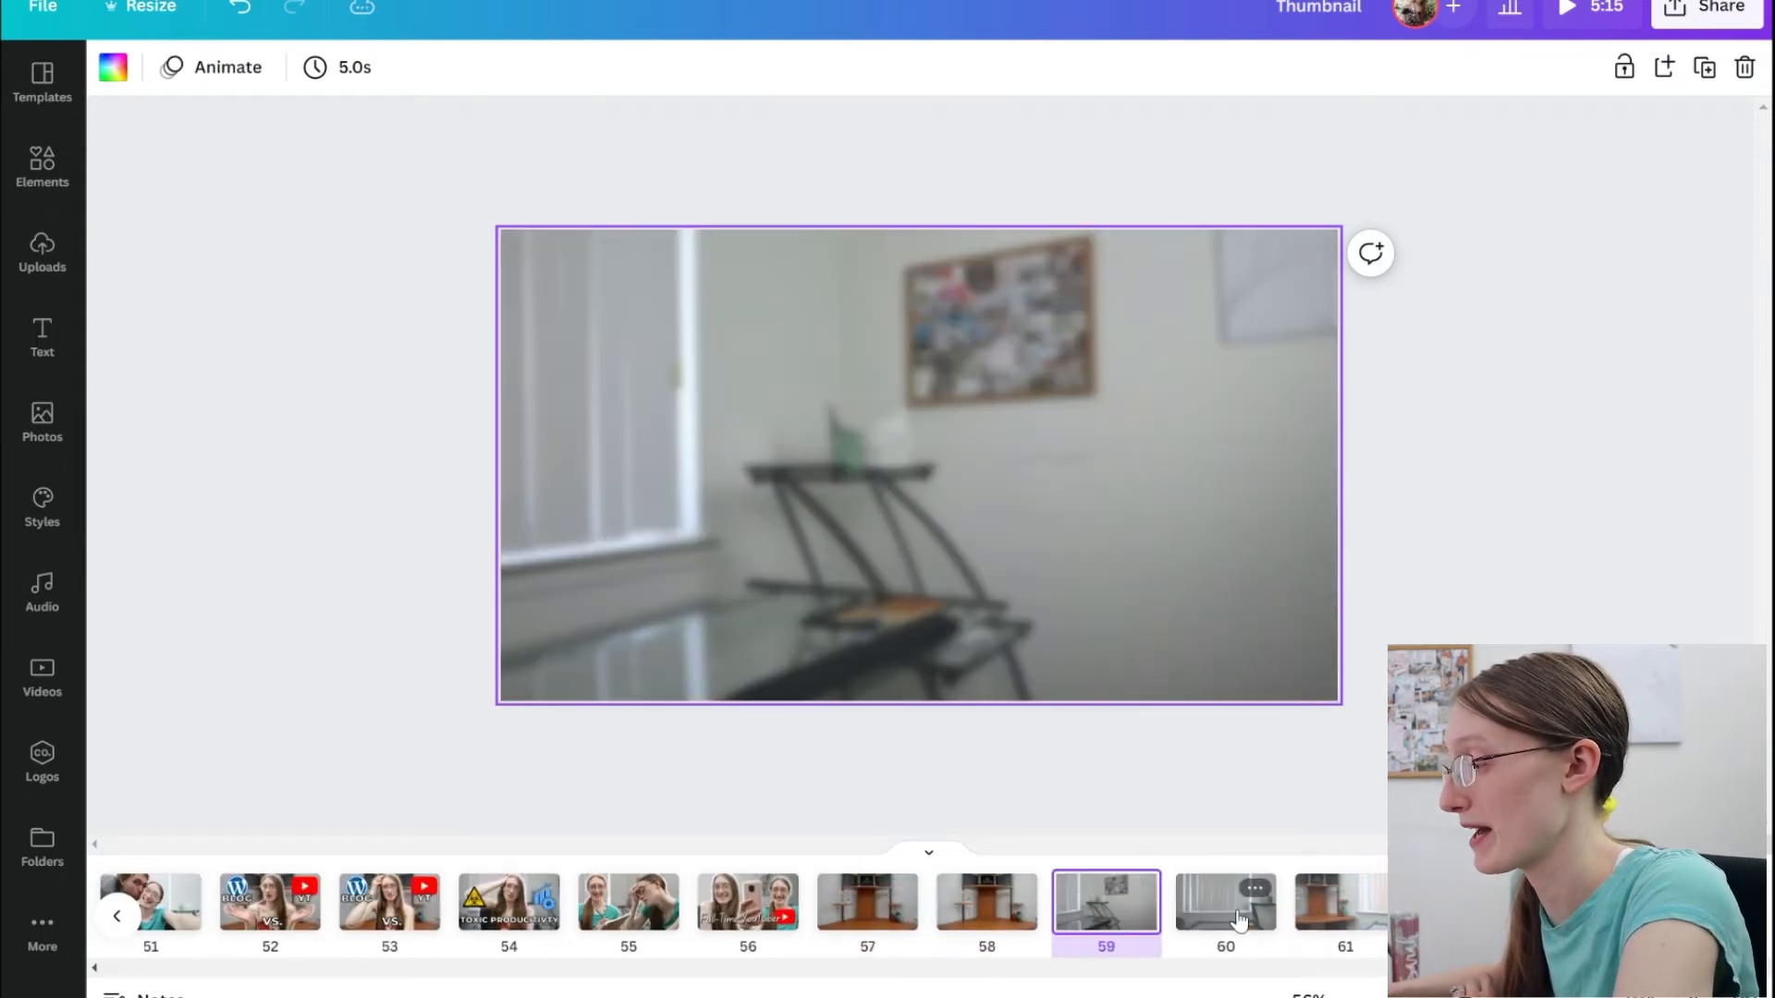
pyautogui.click(1225, 918)
pyautogui.click(1306, 918)
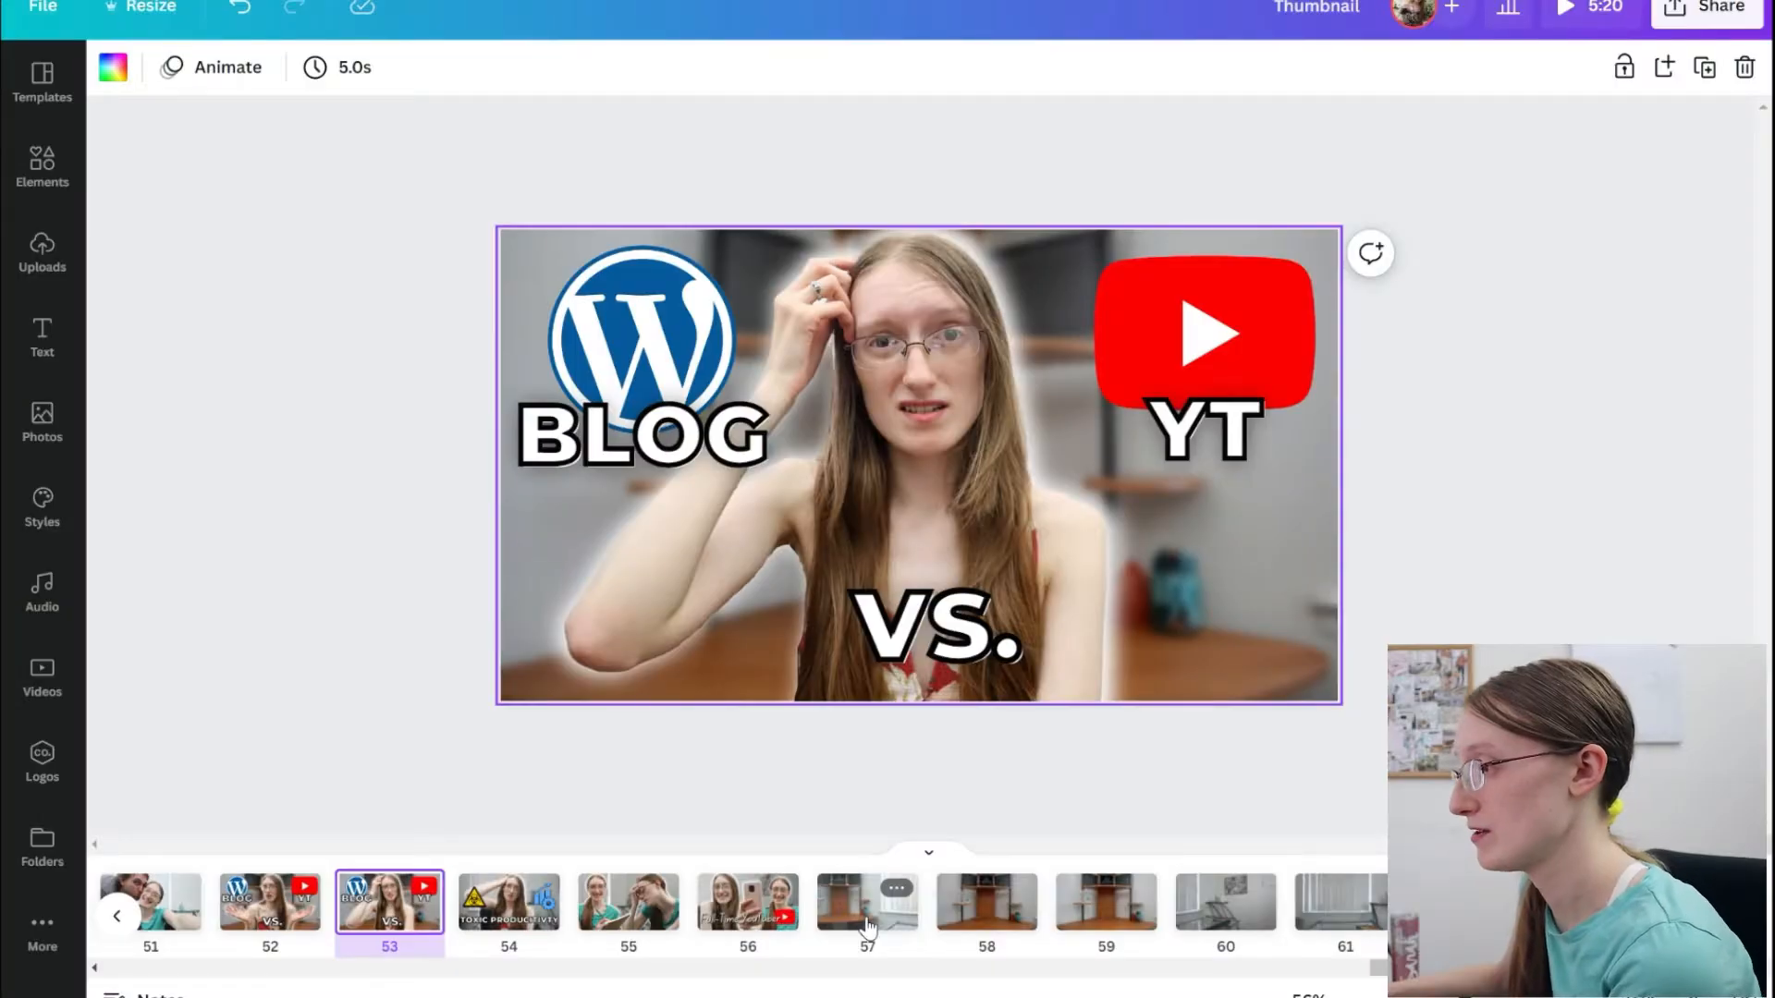
pyautogui.click(867, 925)
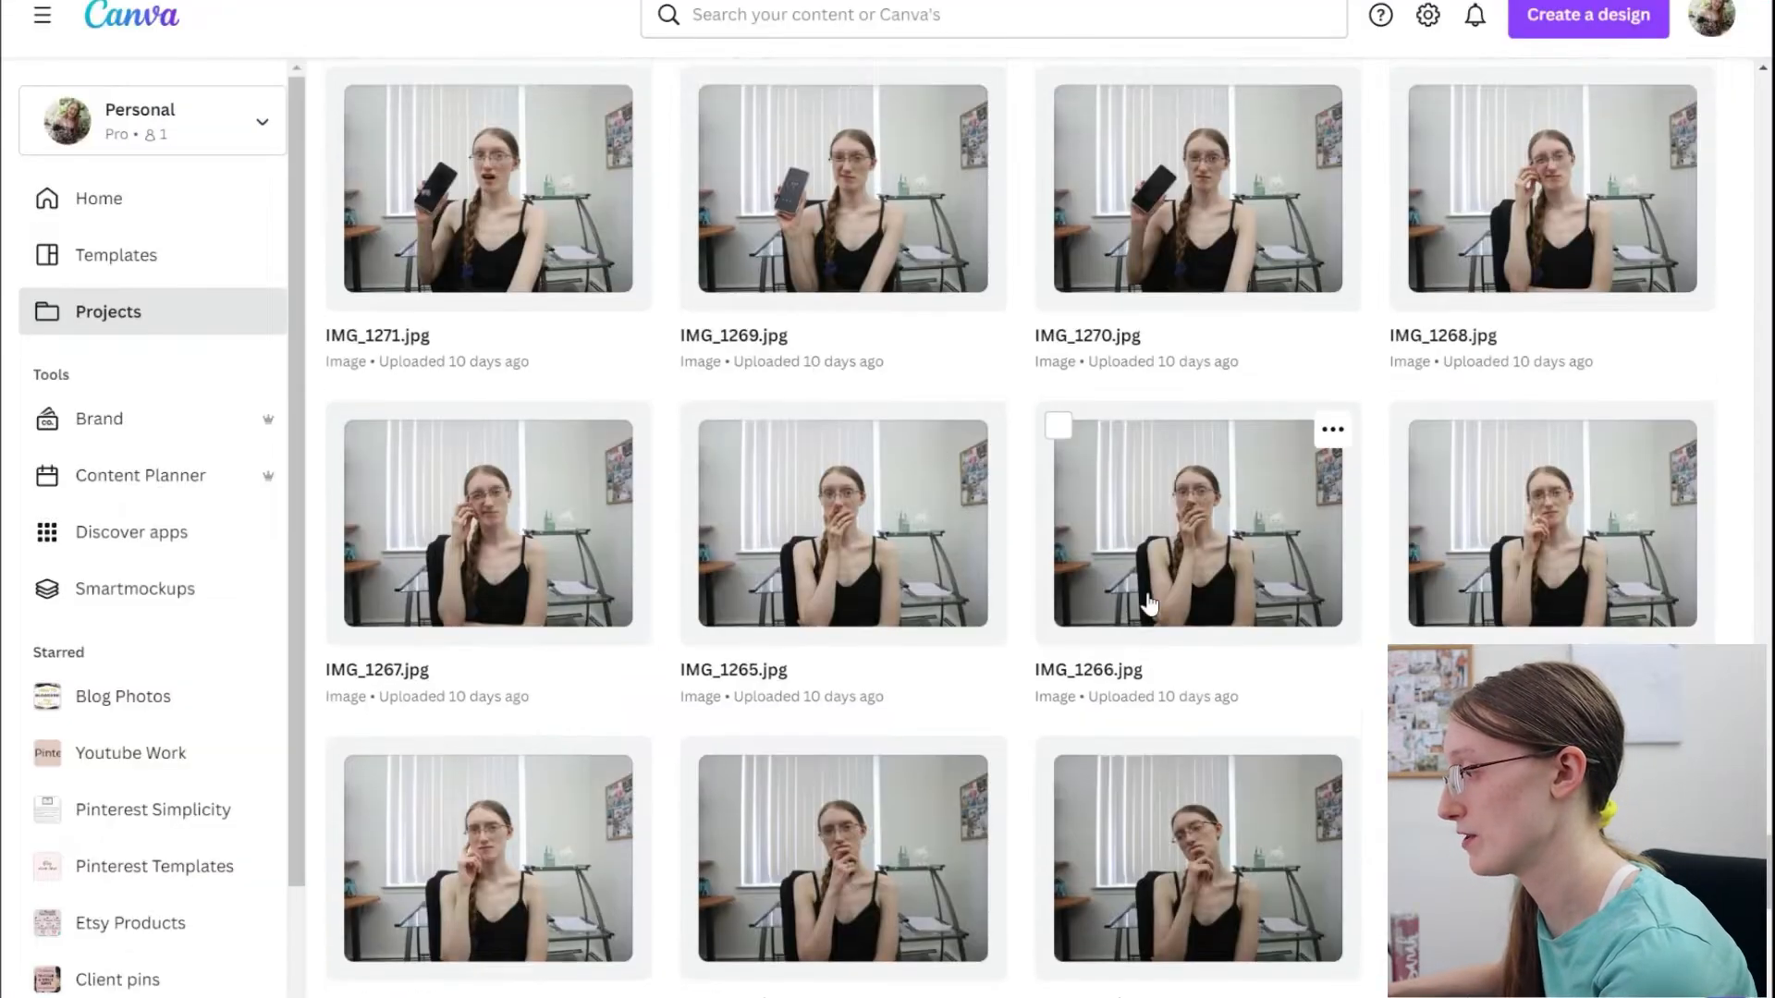
# Find IMG_1409.jpg among the uploaded photos and use it in a new 1920 × 1080 px design.
pyautogui.scroll(20, 1149, 603)
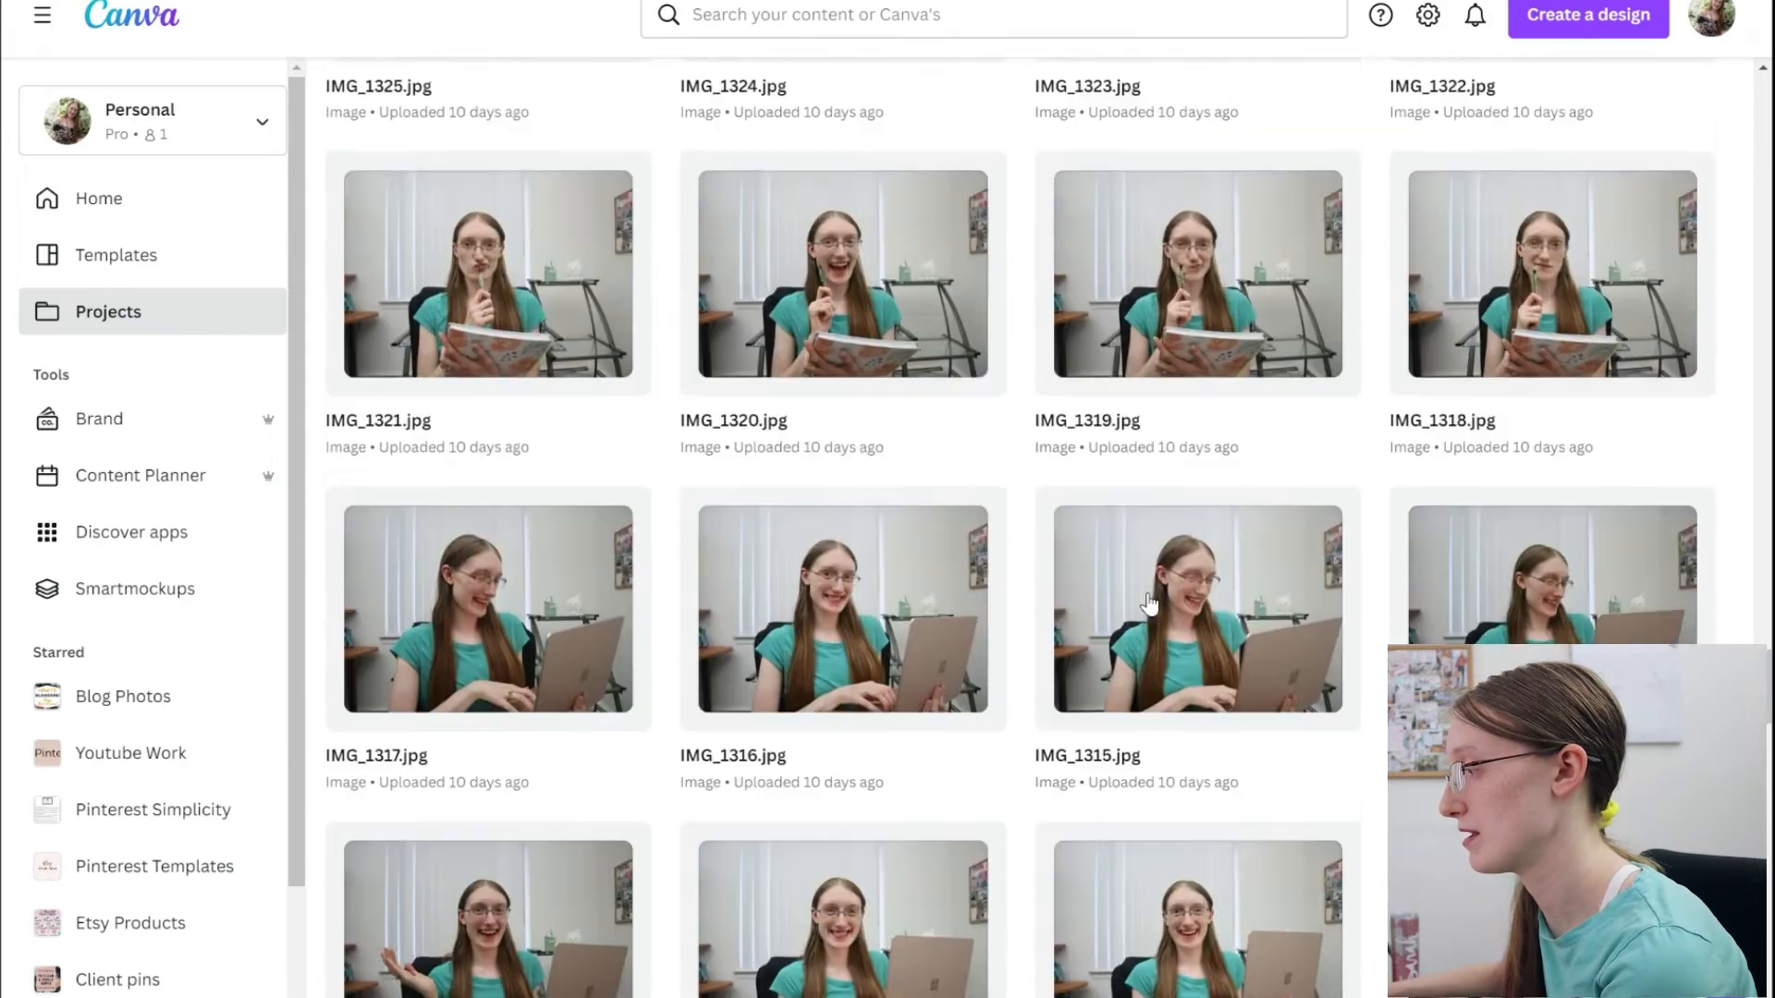
pyautogui.scroll(15, 1149, 603)
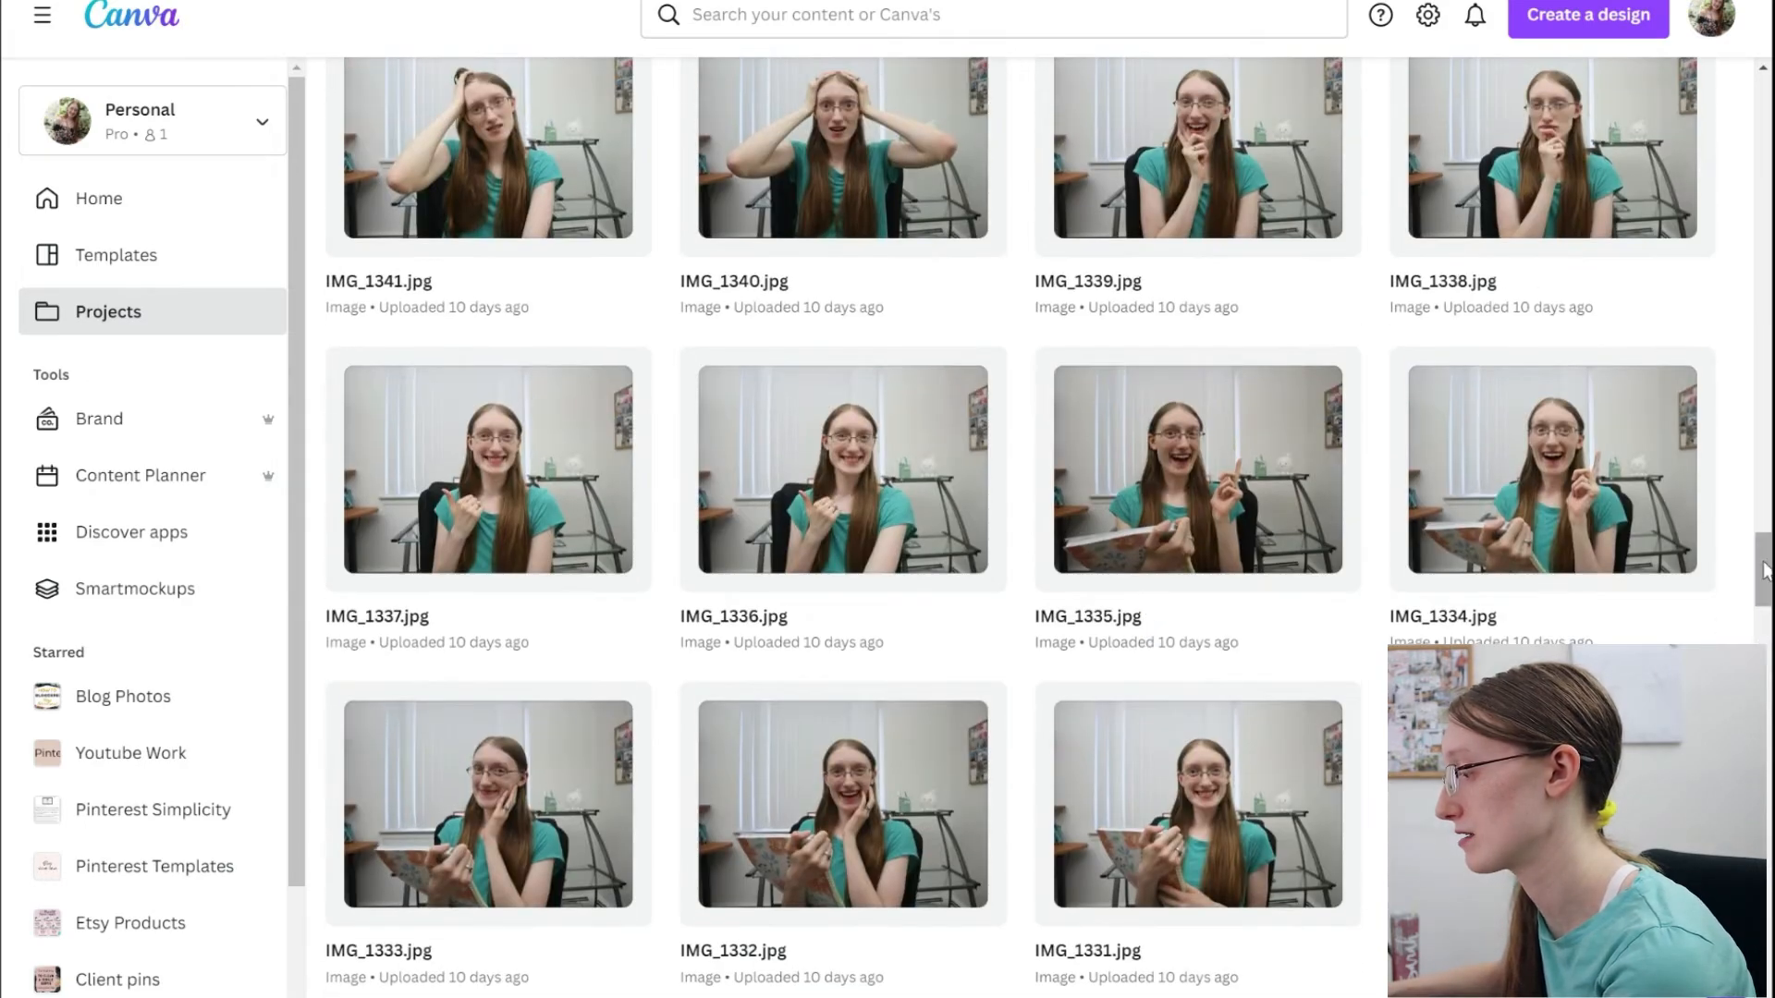
pyautogui.moveTo(1766, 571); pyautogui.dragTo(1764, 248)
pyautogui.scroll(-2, 1091, 527)
pyautogui.click(1542, 575)
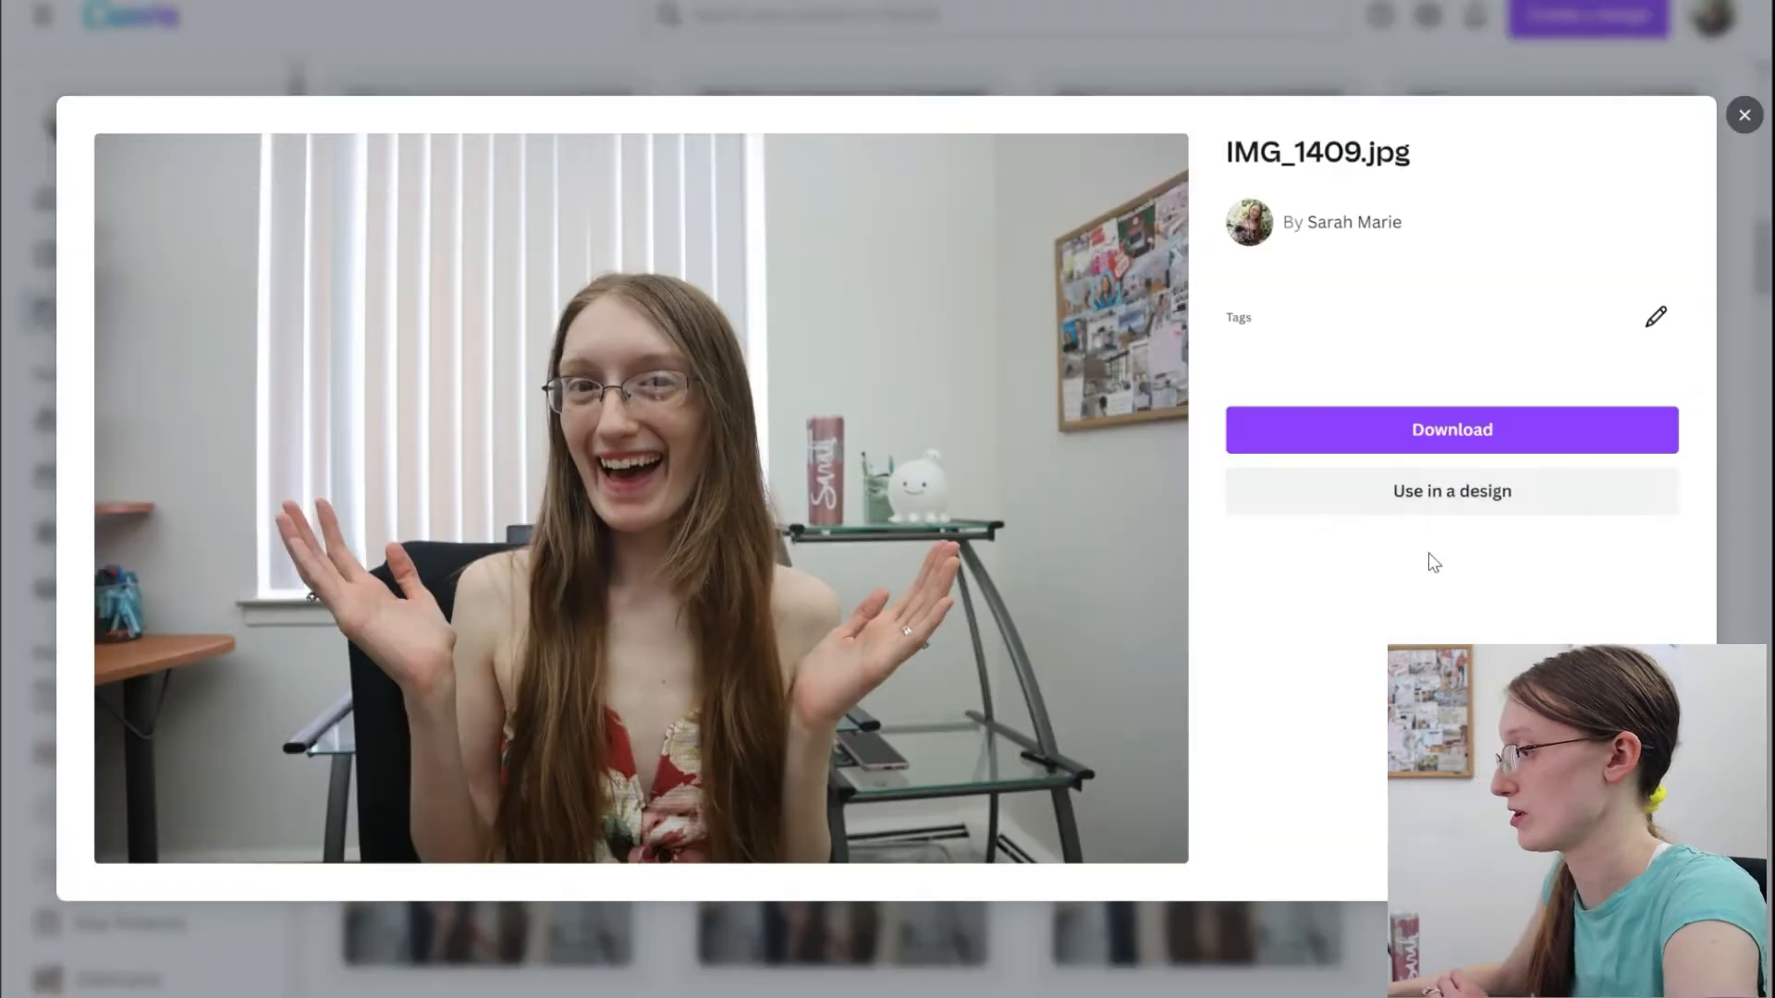
pyautogui.click(1430, 492)
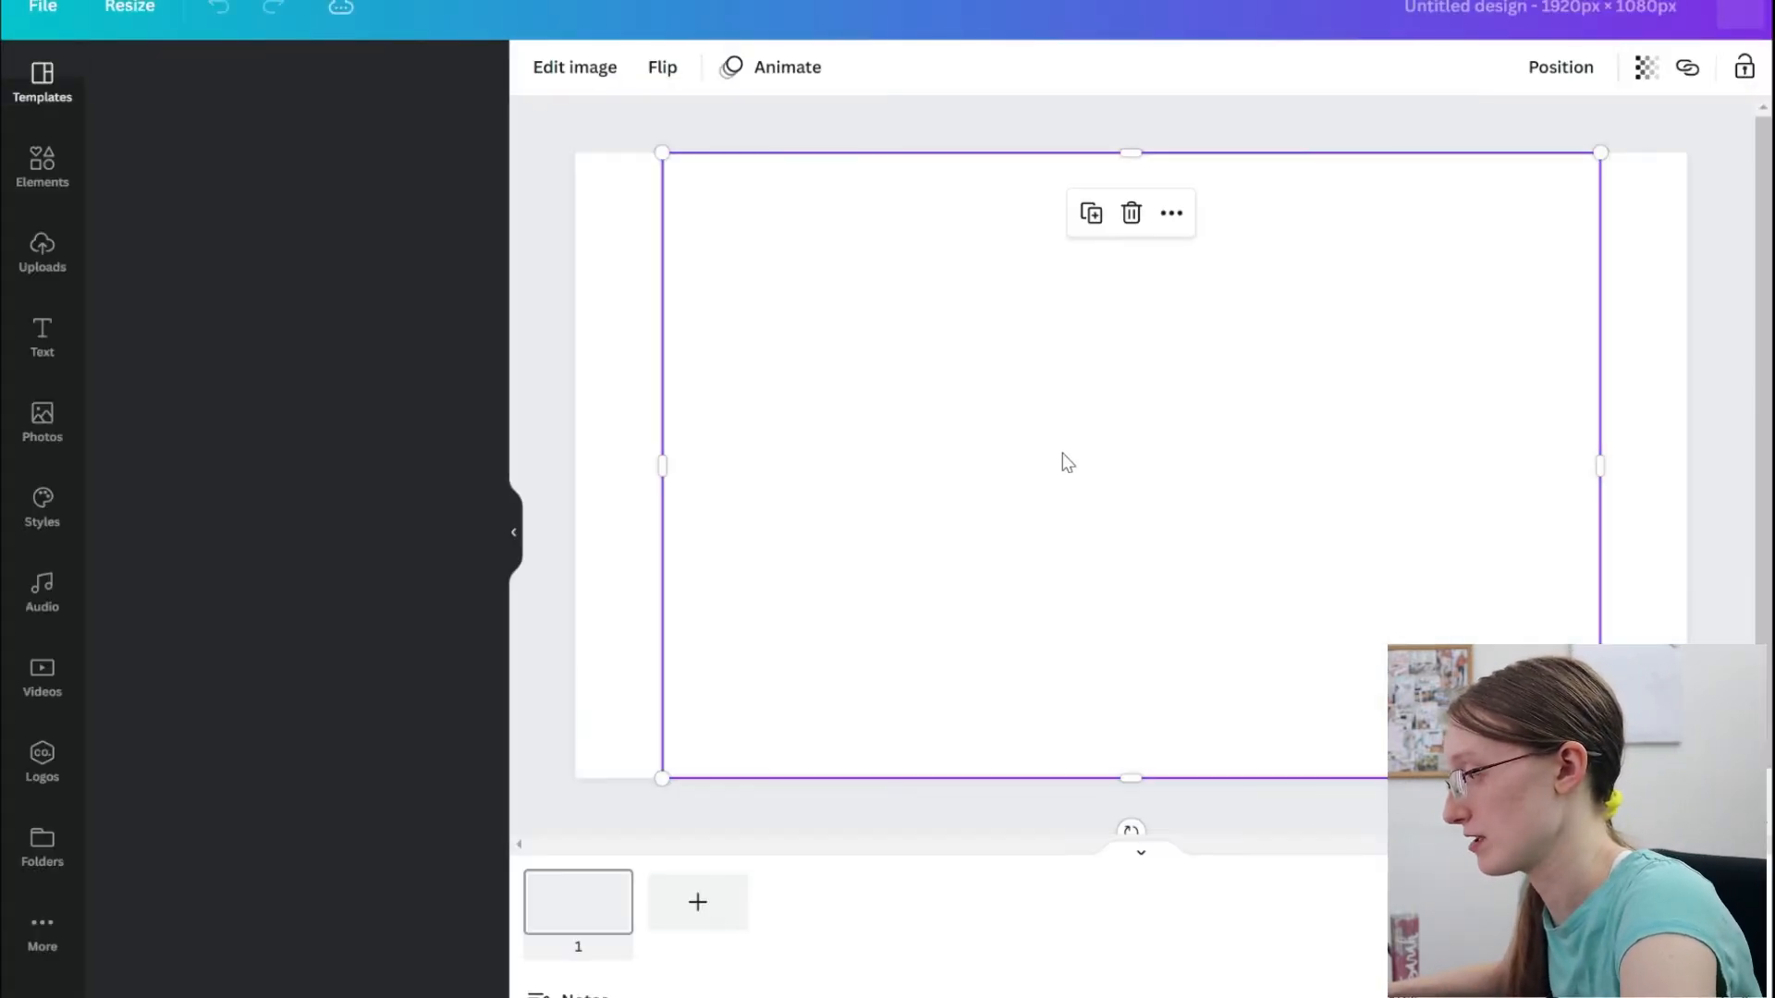
# Cut the photo from the untitled design and paste it onto page 57 of the Thumbnail design.
pyautogui.press('Delete')
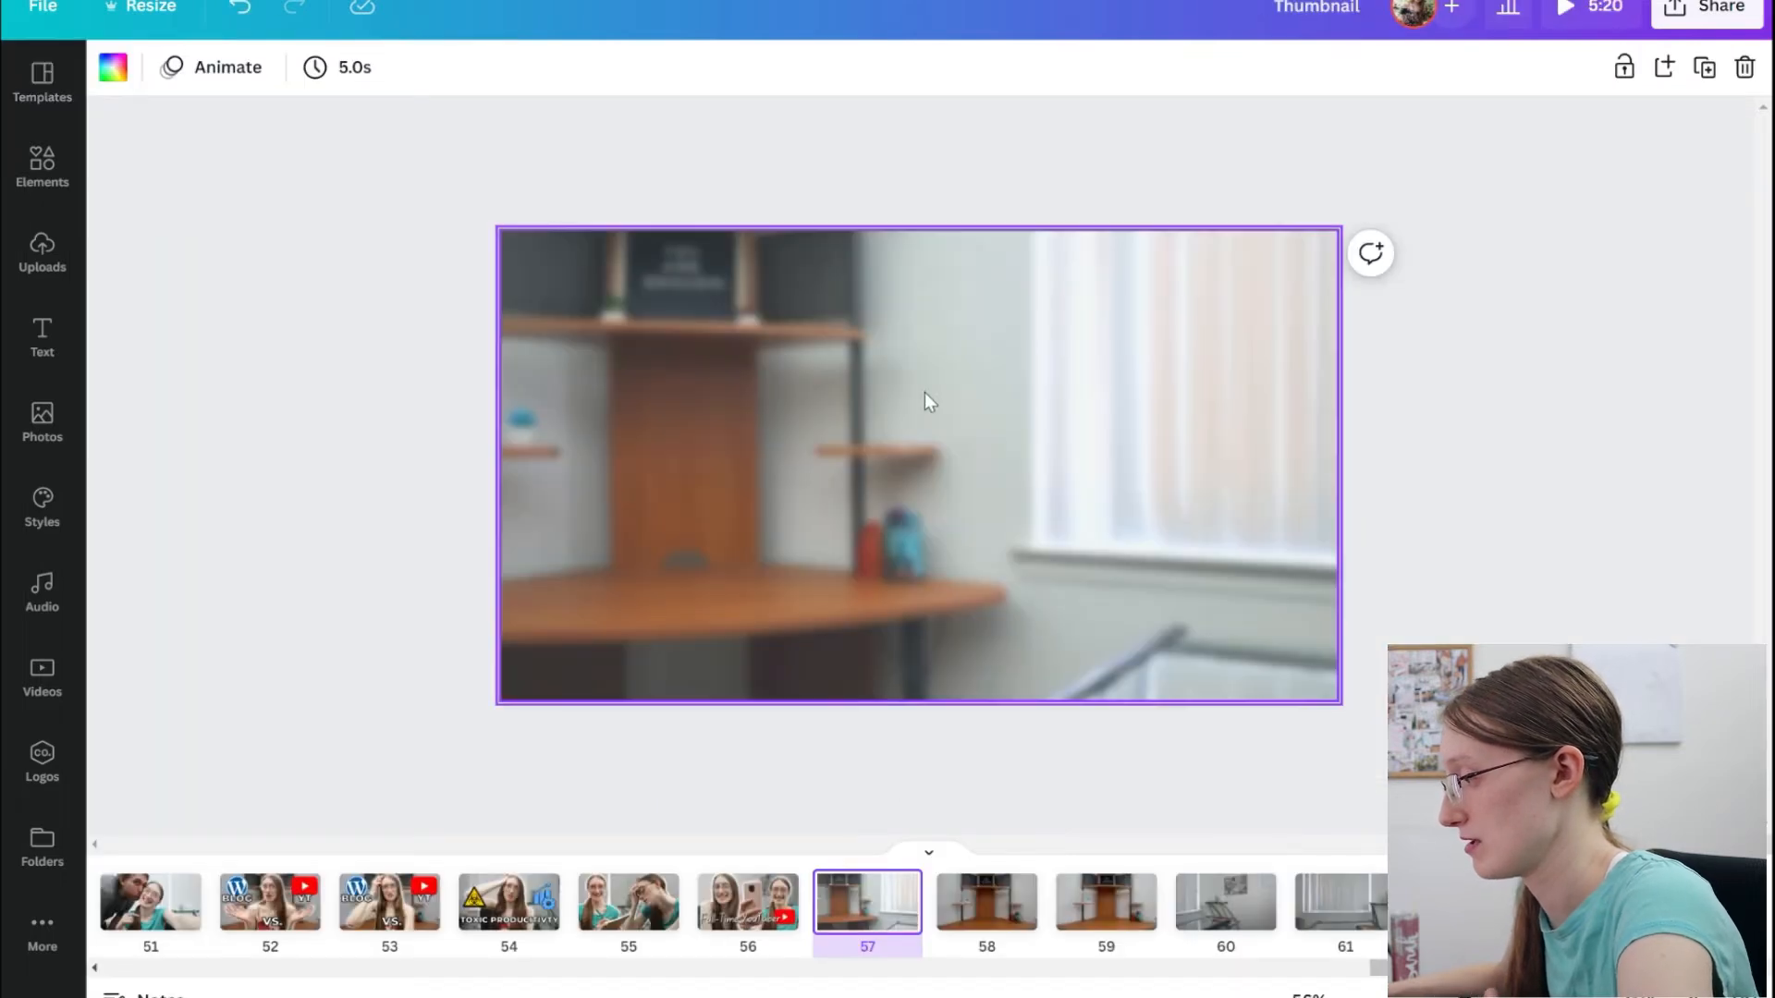
pyautogui.click(924, 392)
pyautogui.hotkey('ctrl', 'z')
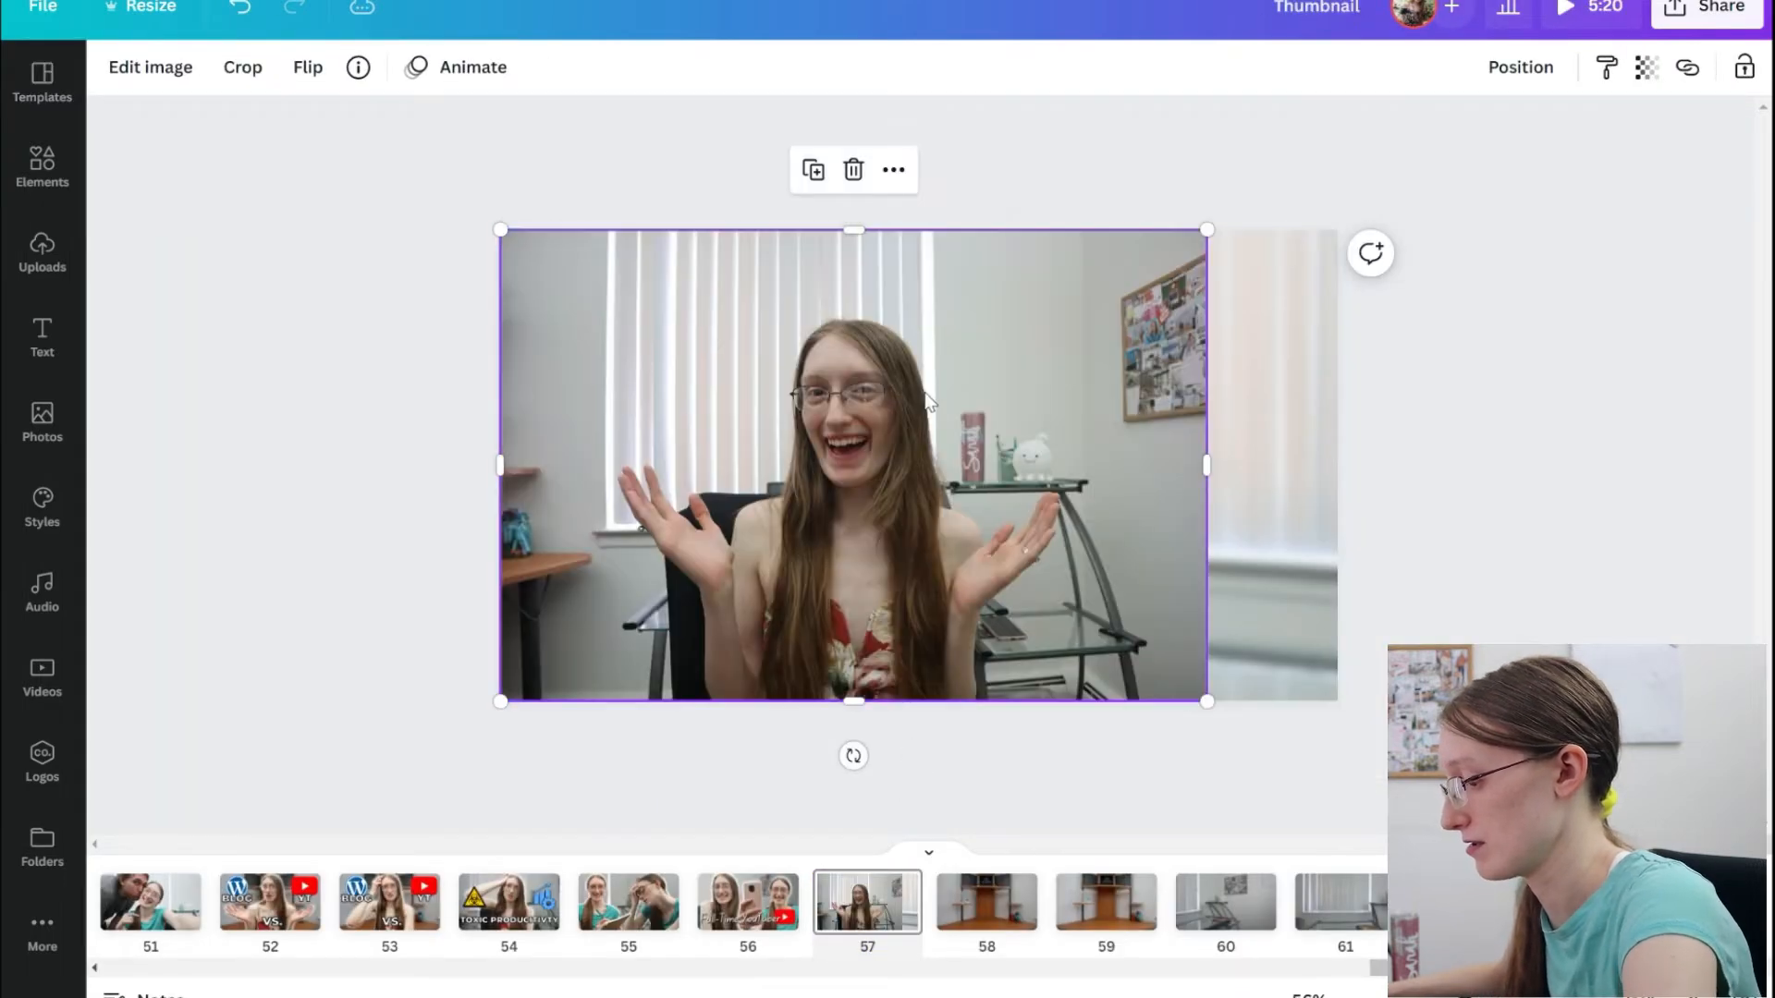
# Centre the pasted photo over the blurred background on page 57 and undo its trial placement inside that background.
pyautogui.click(42, 166)
pyautogui.scroll(-7, 230, 448)
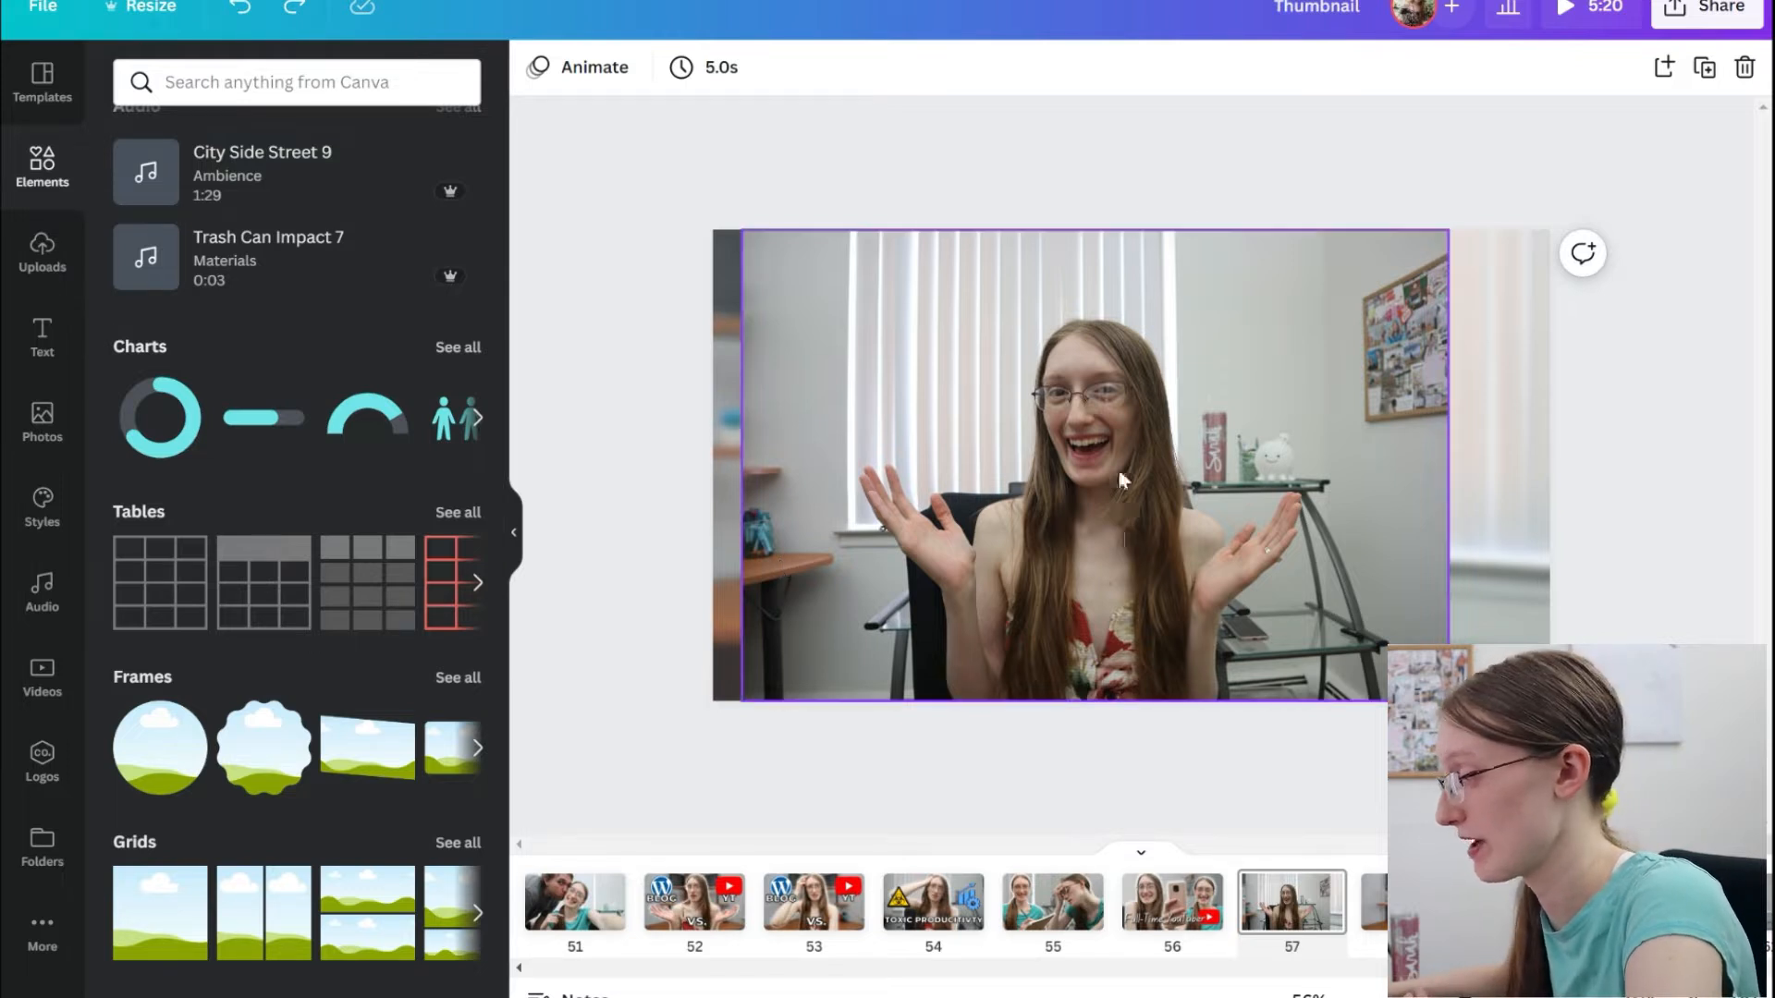
pyautogui.moveTo(1118, 453); pyautogui.dragTo(1156, 459)
pyautogui.moveTo(1159, 557); pyautogui.dragTo(1160, 612)
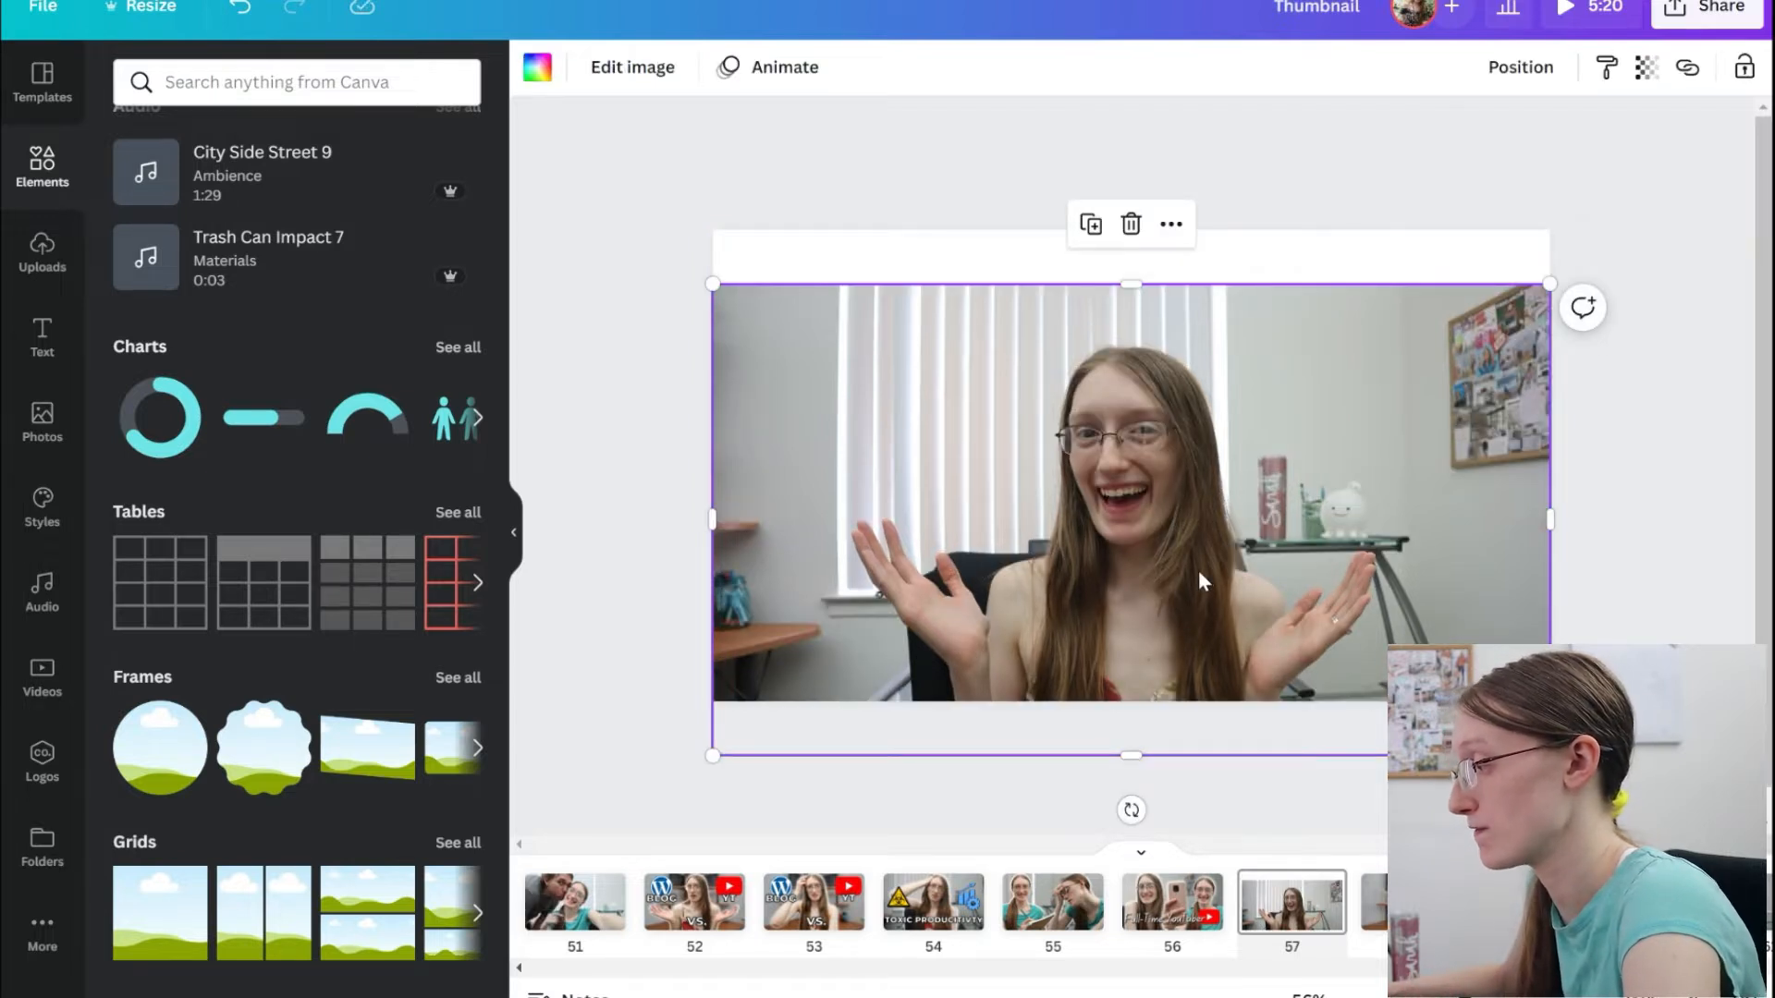
pyautogui.hotkey('ctrl', 'z')
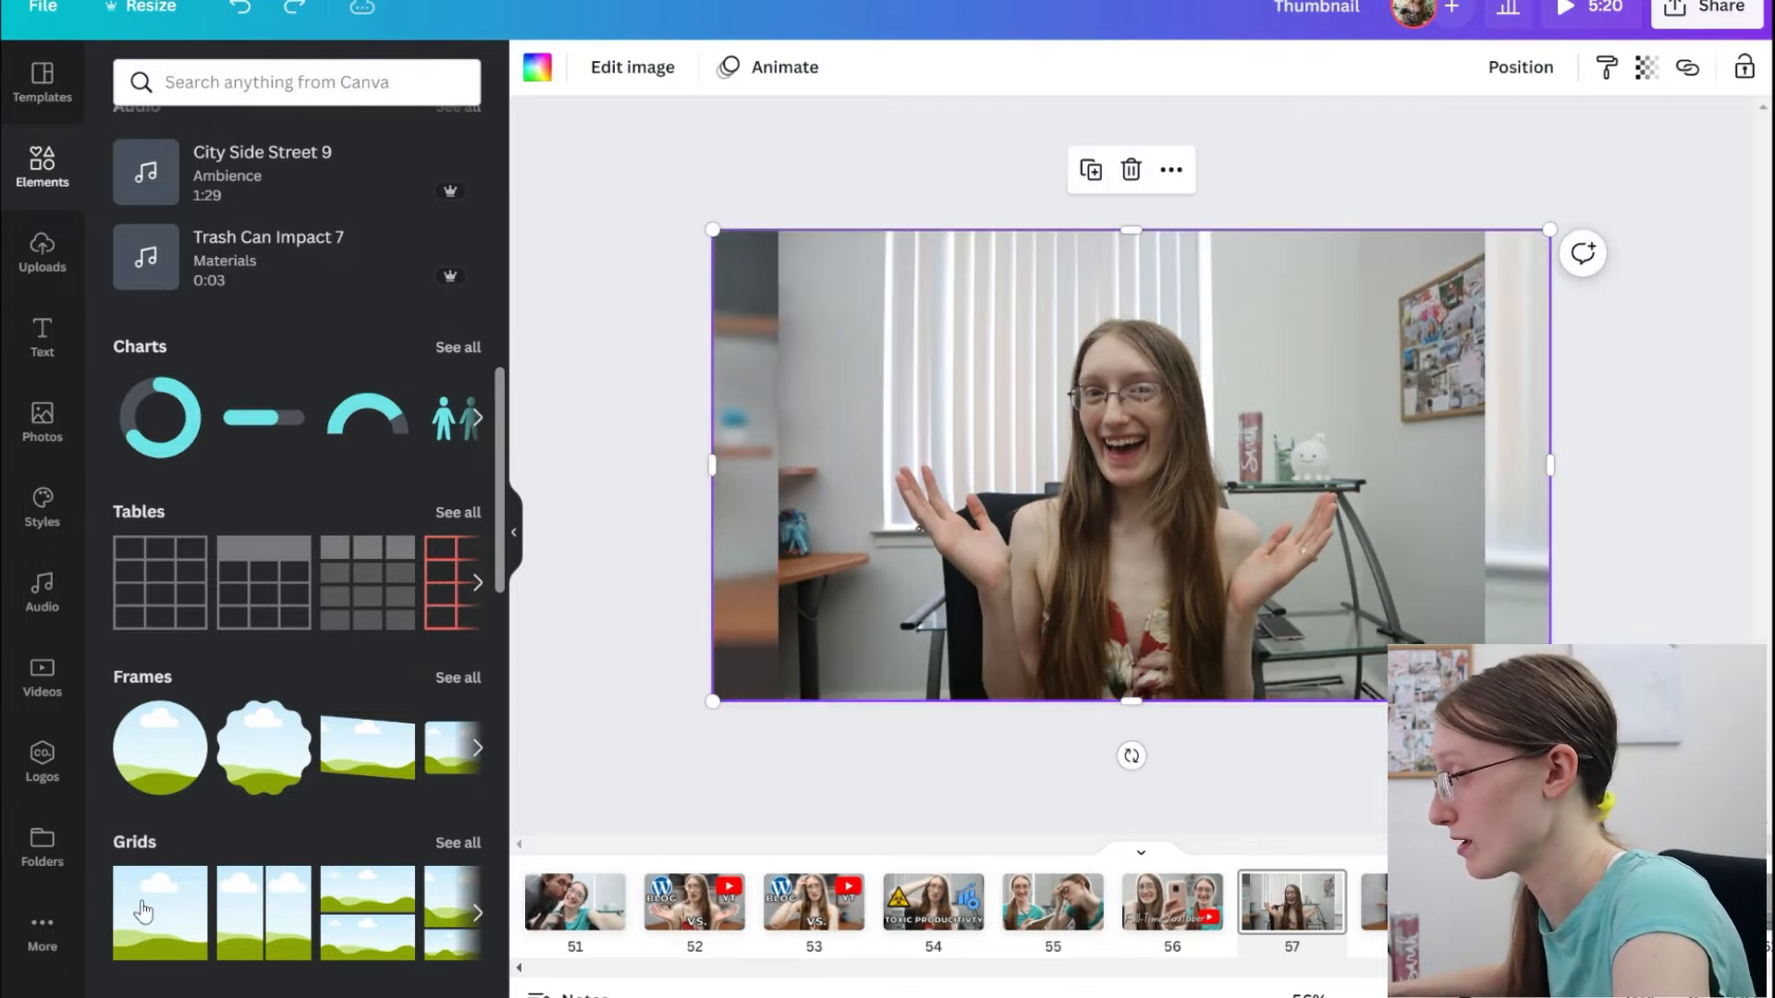
# Place a single-cell grid behind the photo on page 57 and fill the grid with the photo.
pyautogui.click(143, 911)
pyautogui.click(1556, 74)
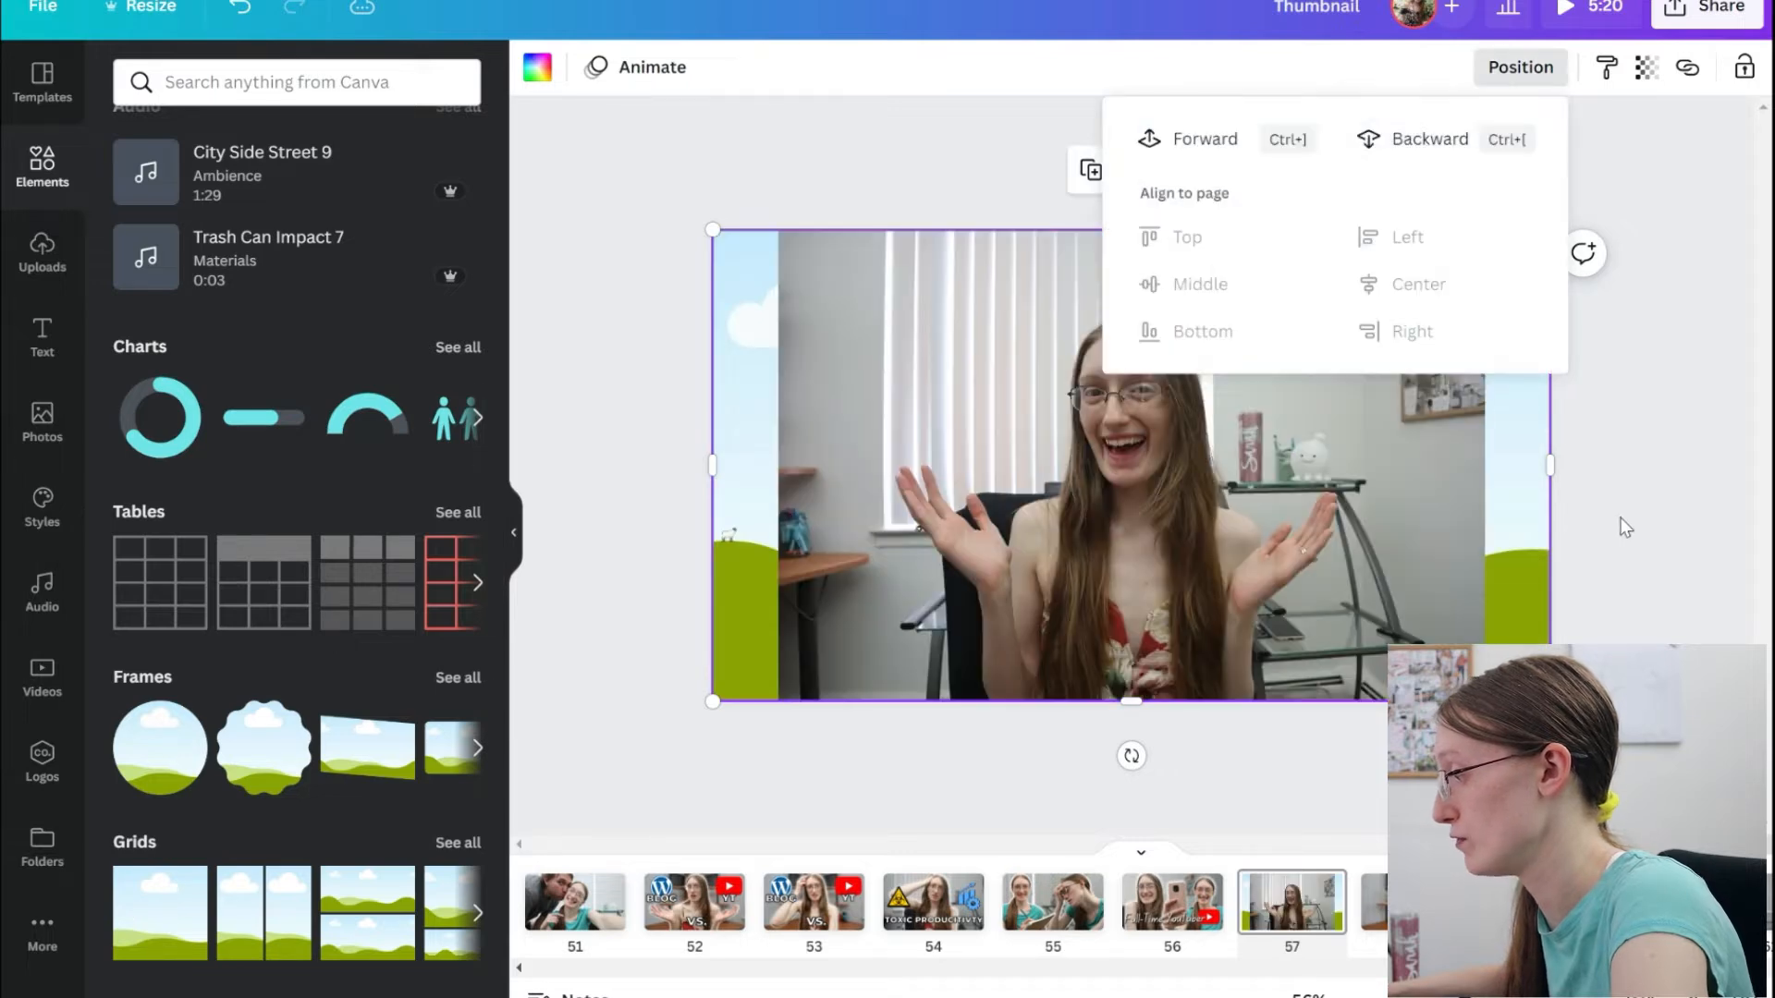
pyautogui.moveTo(1373, 490); pyautogui.dragTo(1398, 483)
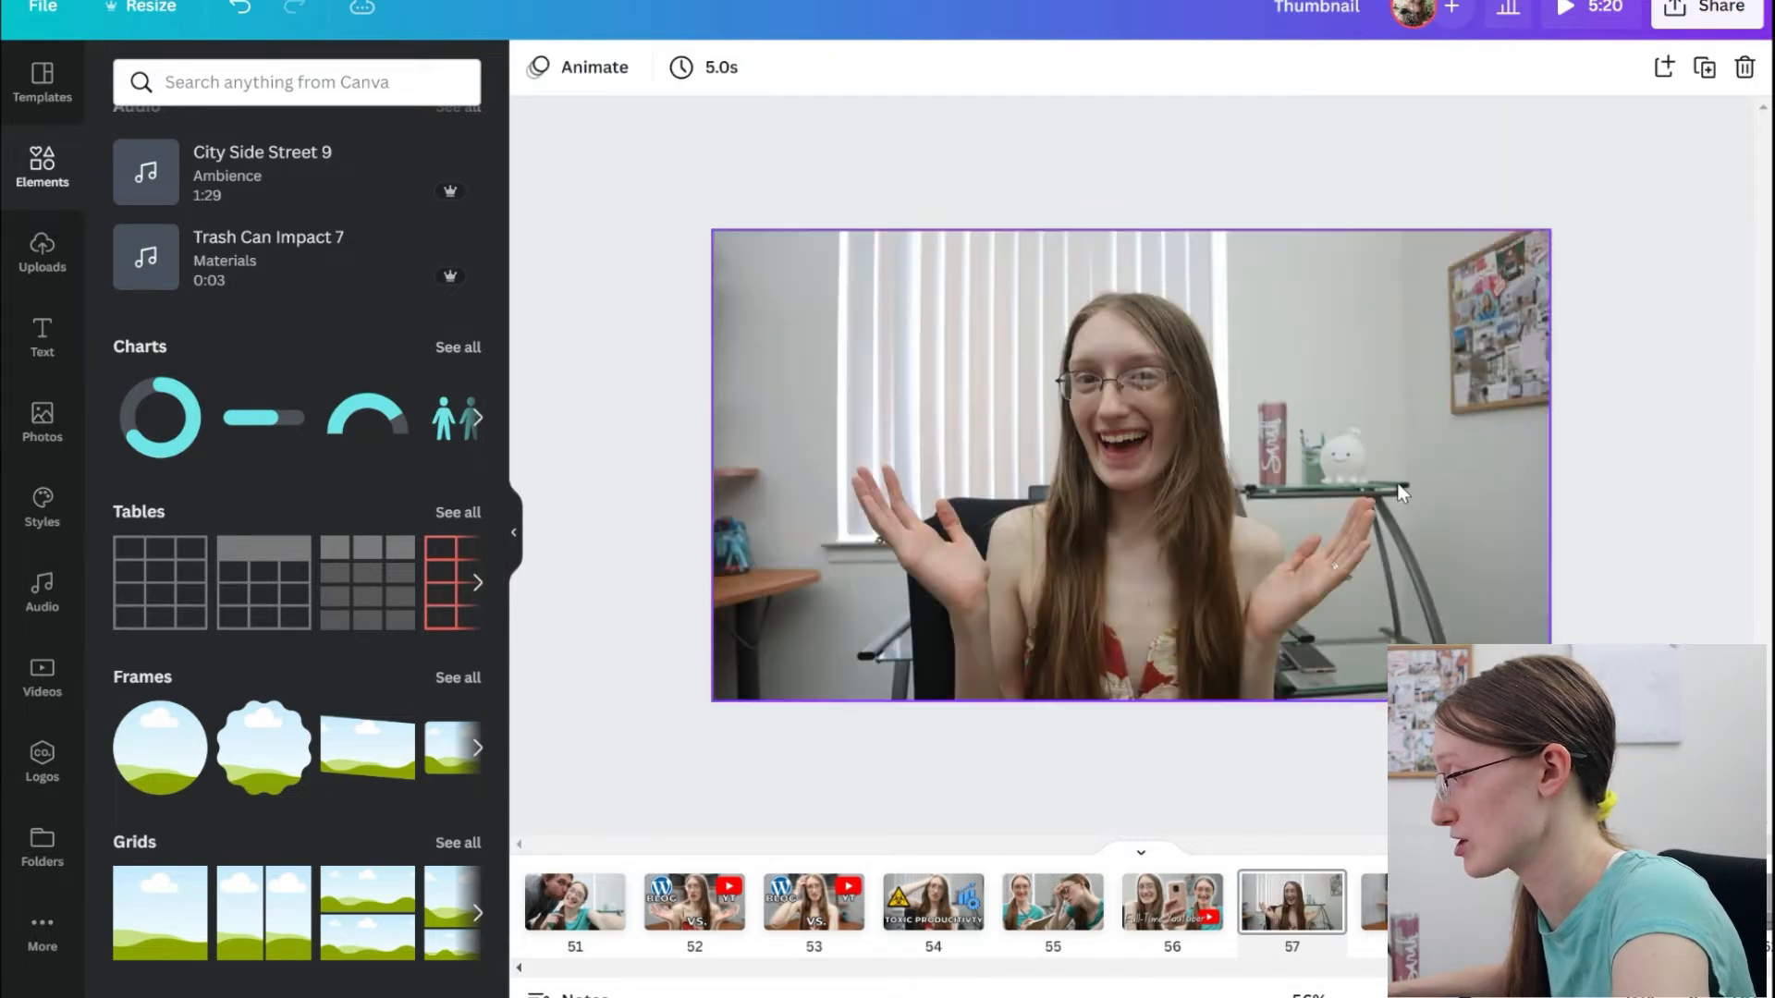
pyautogui.click(1501, 248)
pyautogui.moveTo(1549, 231); pyautogui.dragTo(959, 535)
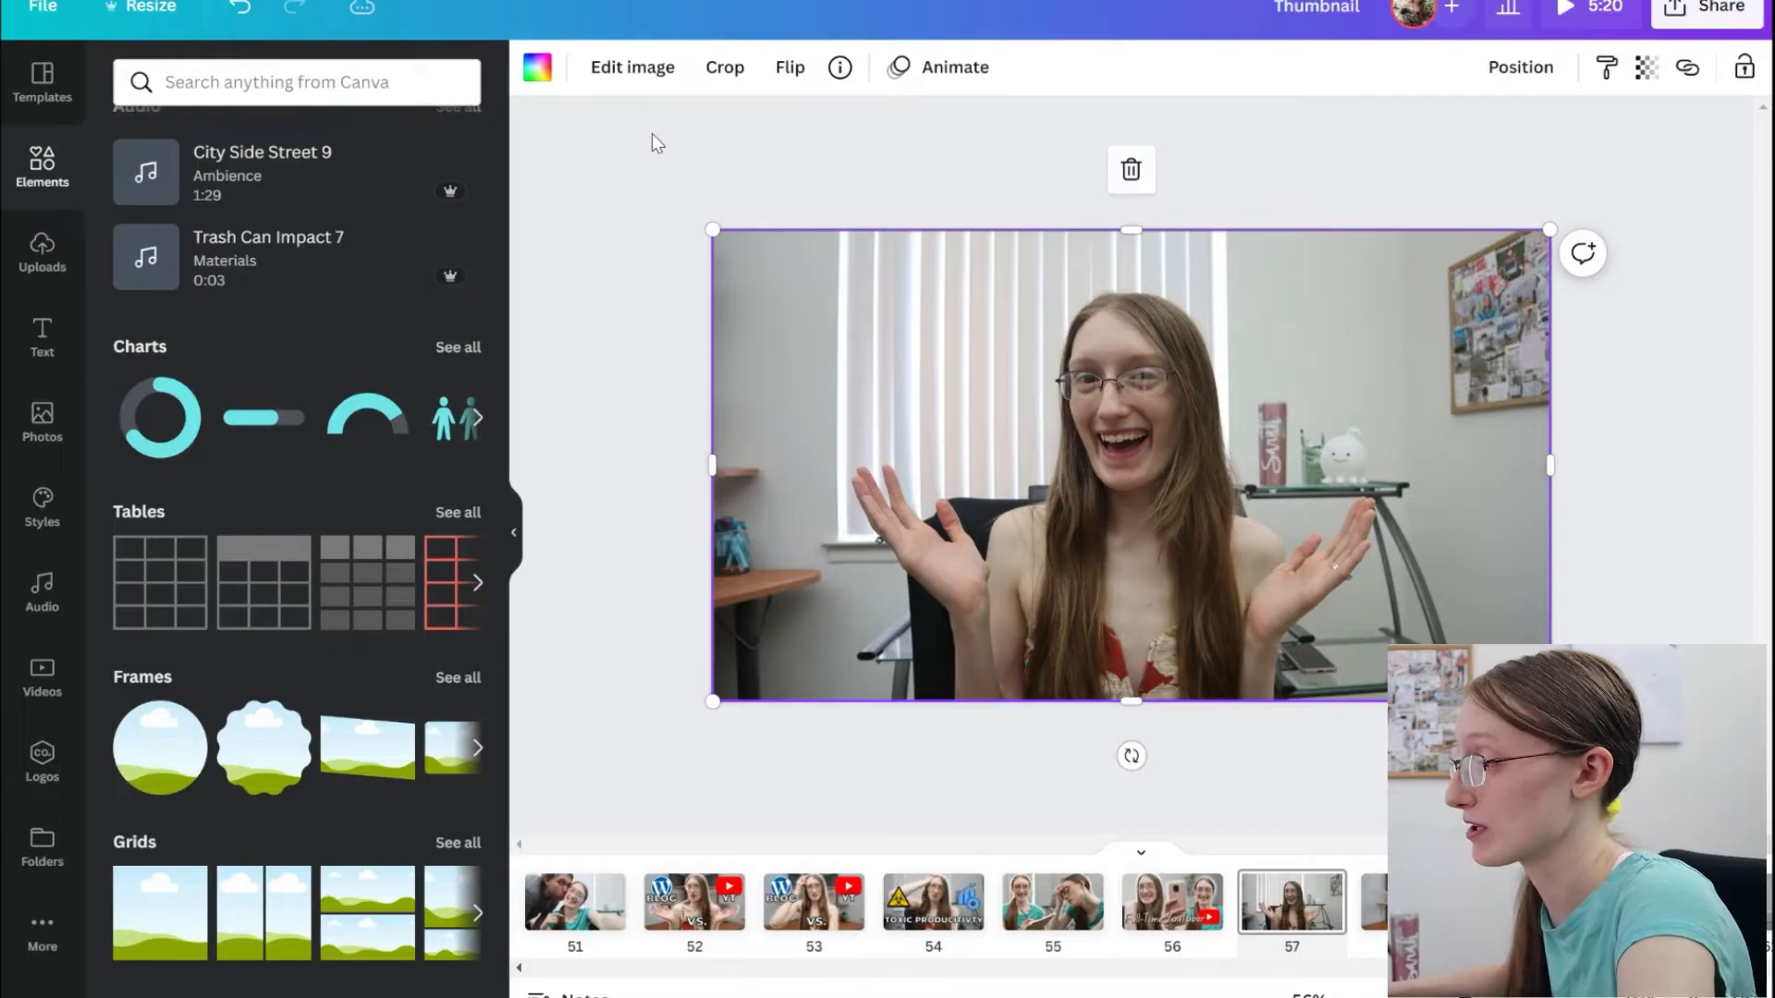
# Remove the background of the page-filling photo with Background Remover and apply the cut-out.
pyautogui.click(634, 67)
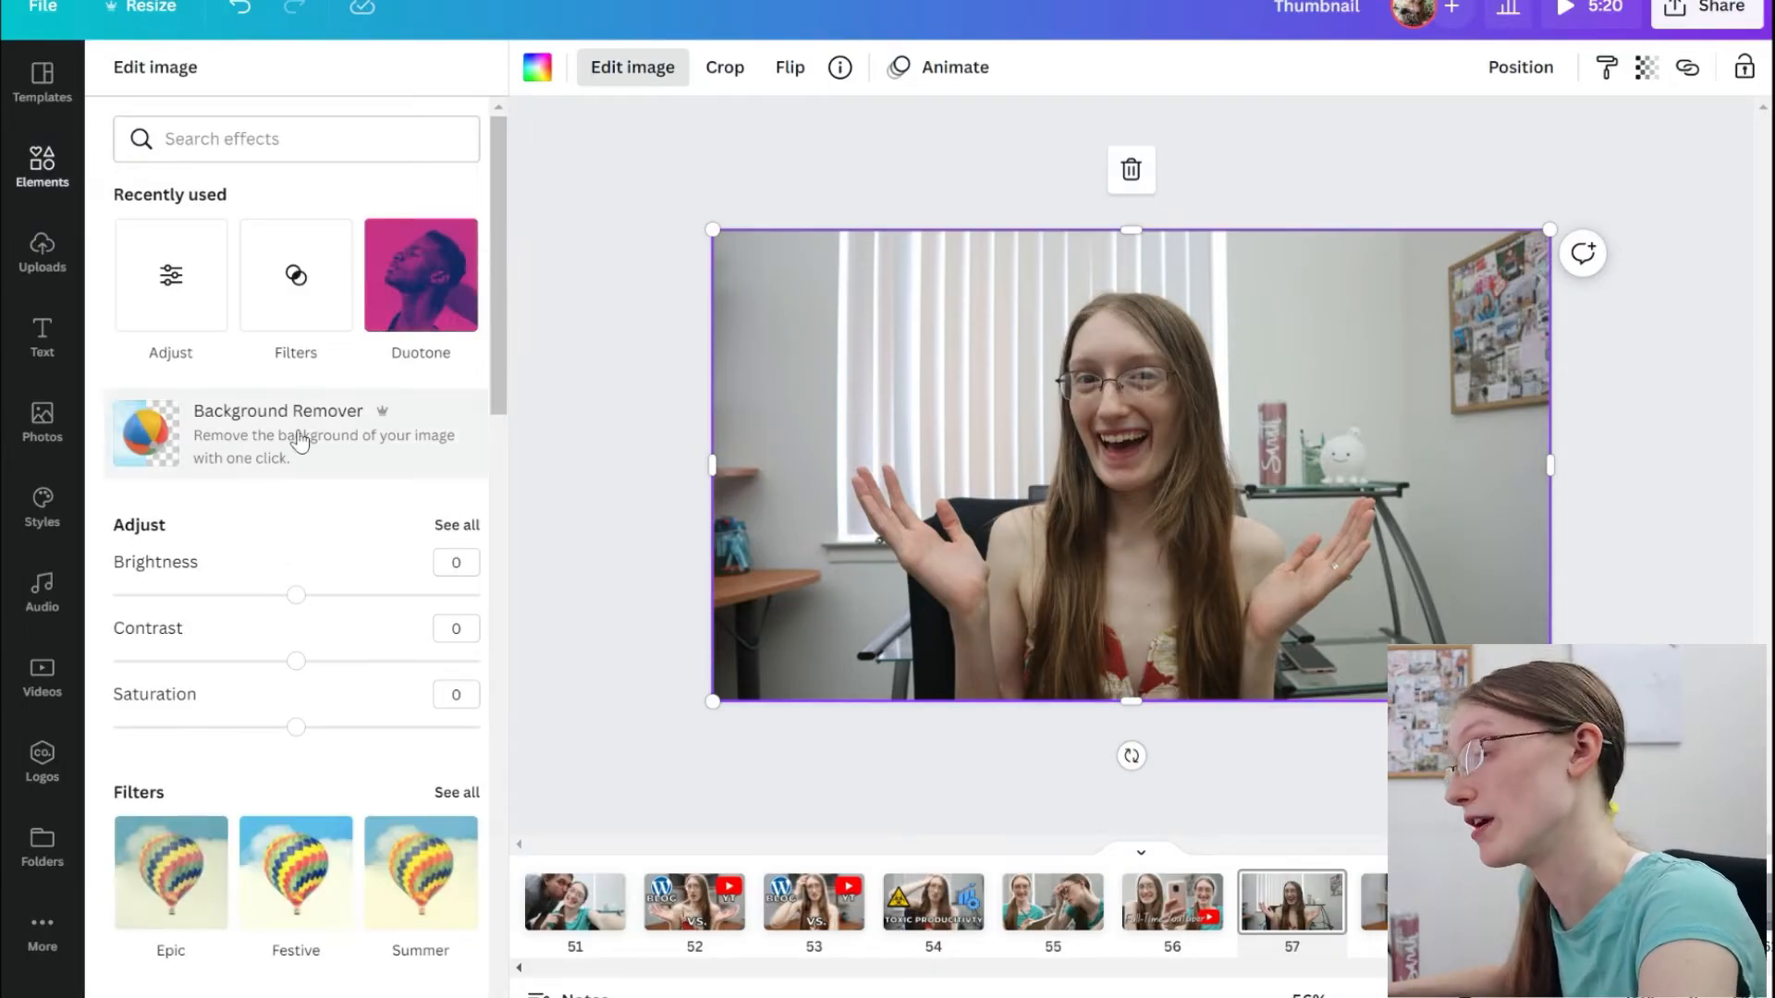
pyautogui.click(300, 442)
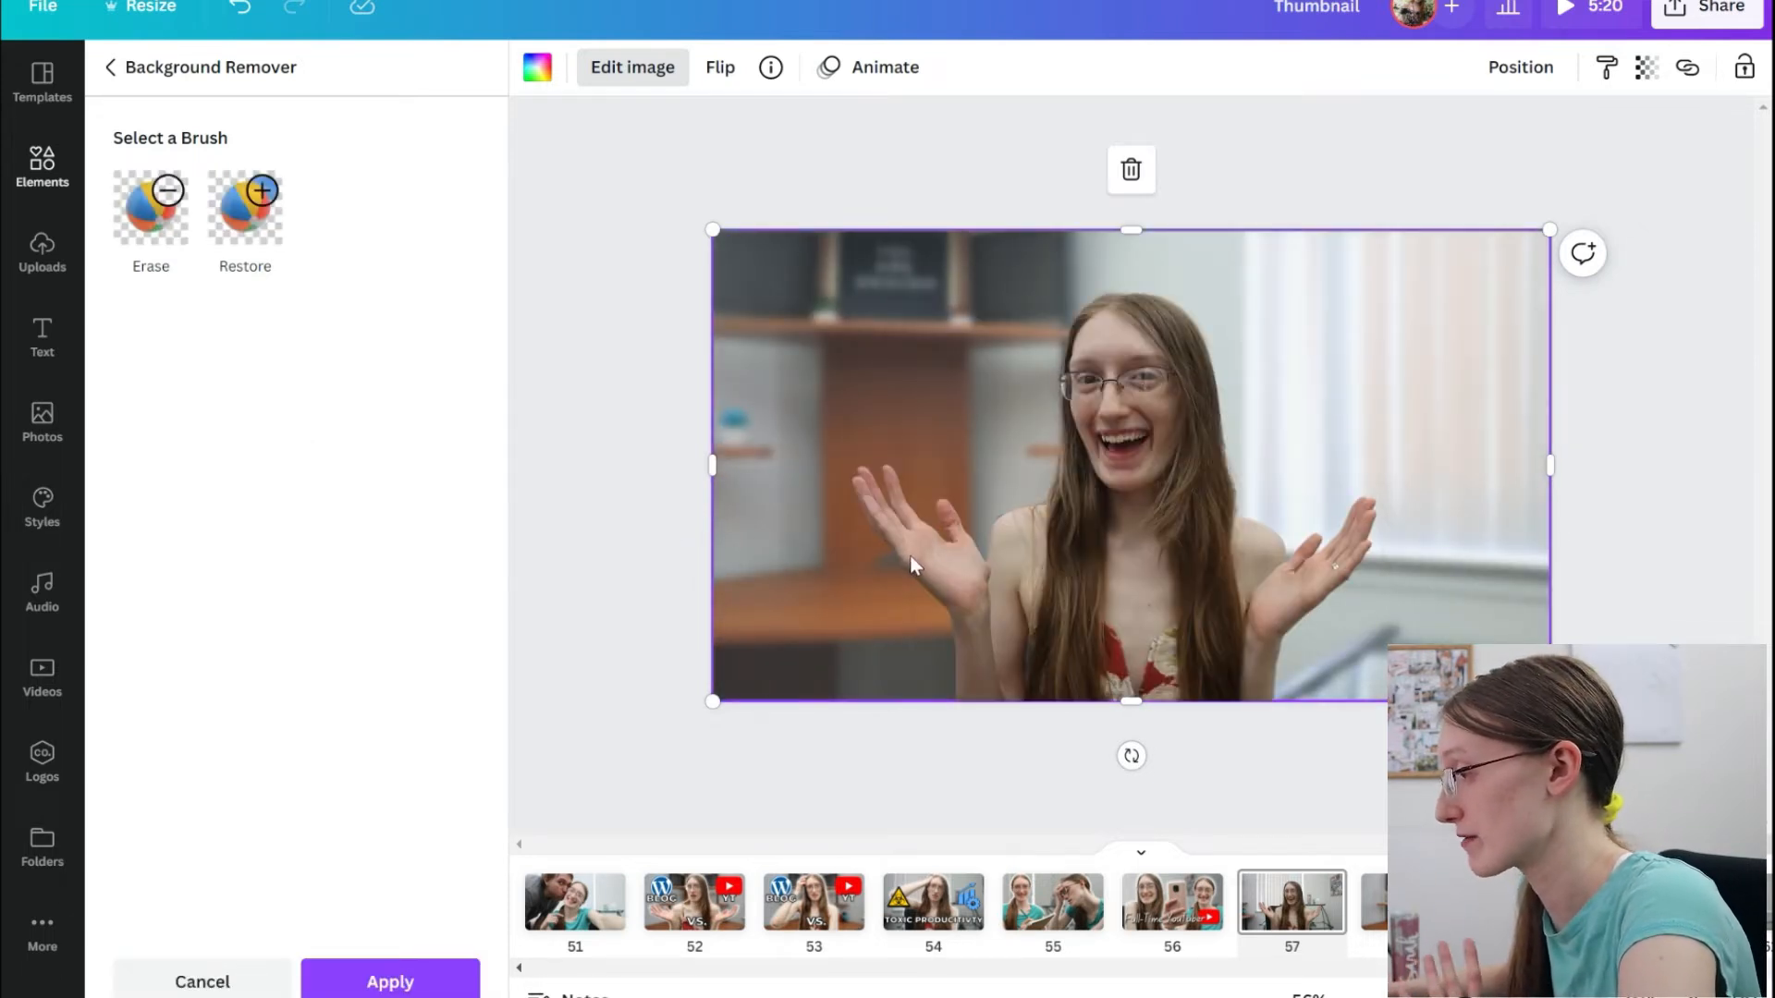
pyautogui.click(160, 230)
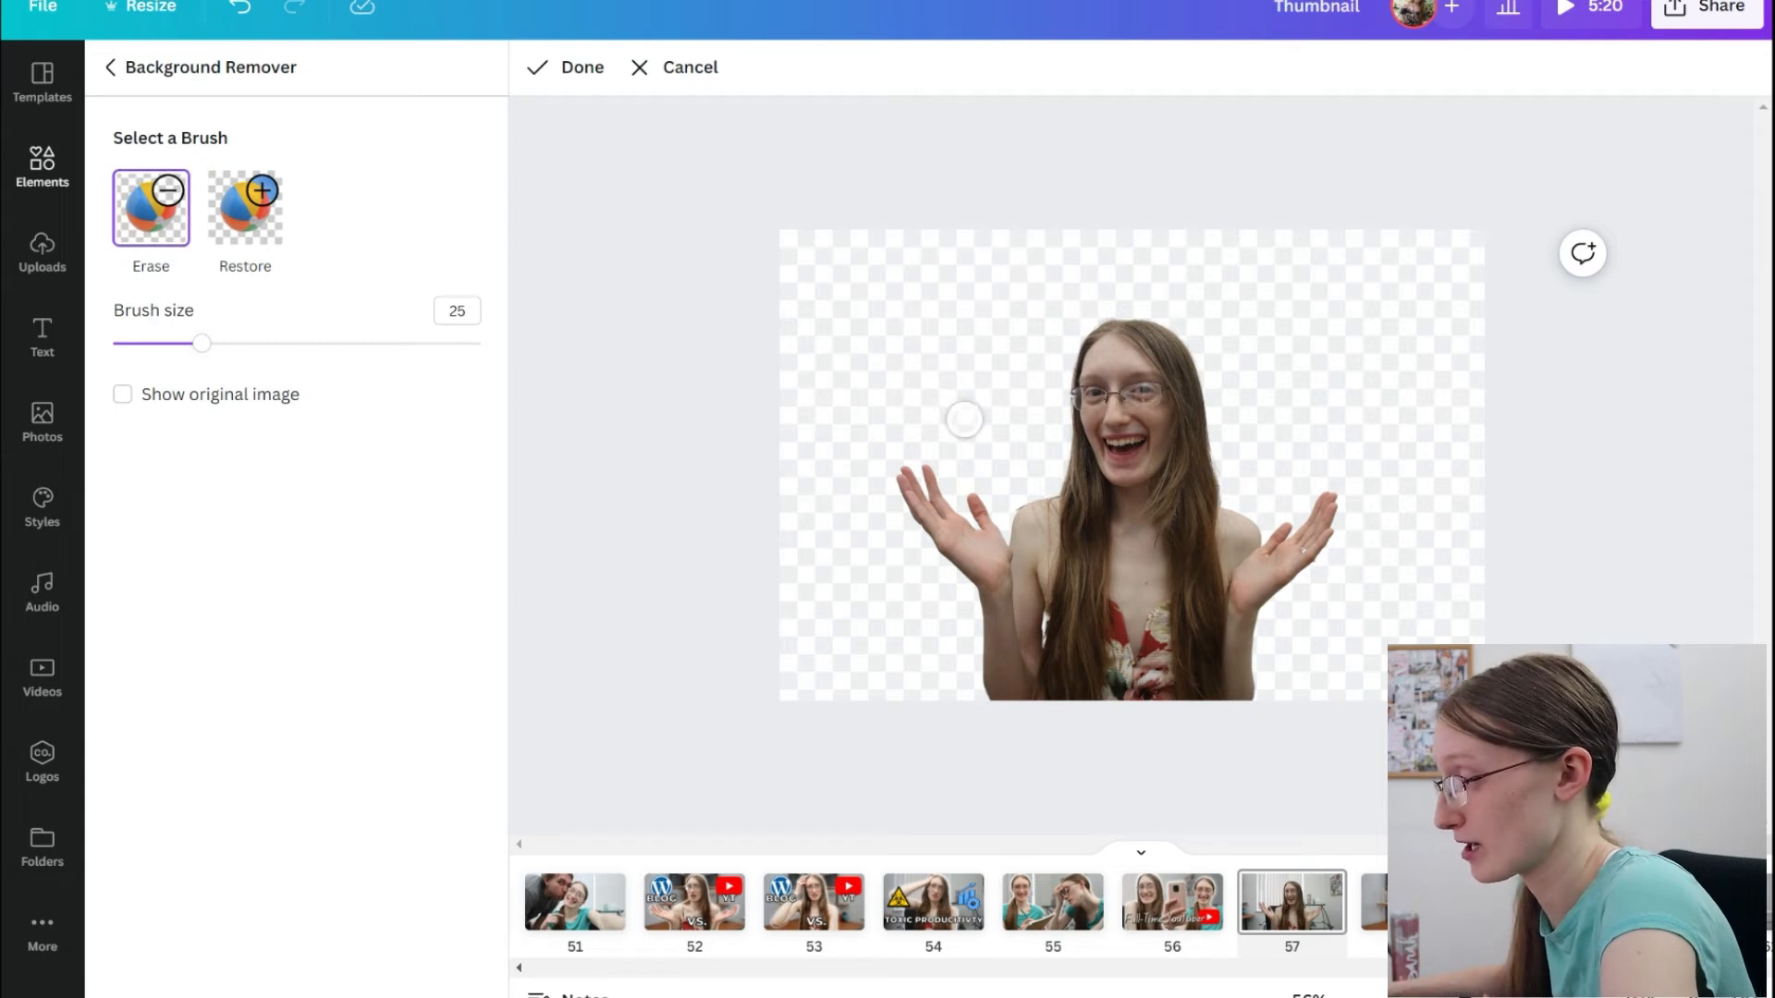
pyautogui.click(573, 81)
pyautogui.click(425, 985)
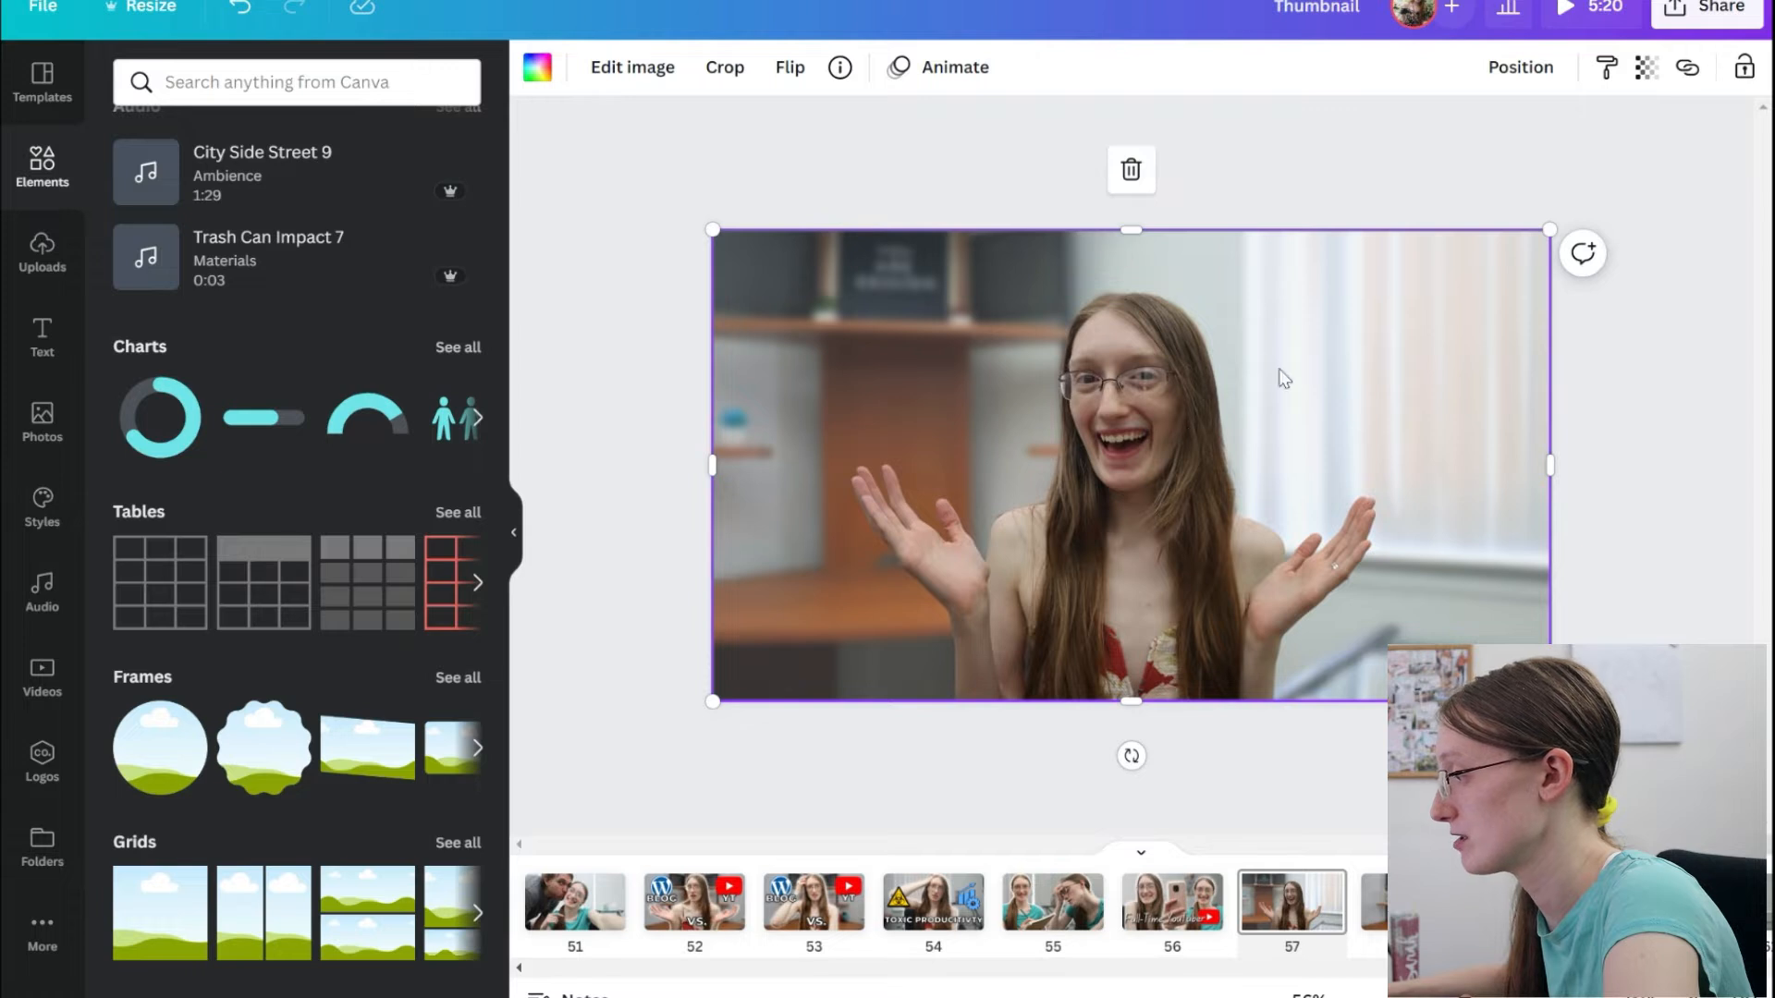
# Lower the cut-out to expose the blurred background, and set that background's brightness to 29, contrast to 14 and saturation to 24.
pyautogui.moveTo(1167, 441); pyautogui.dragTo(1168, 580)
pyautogui.click(984, 241)
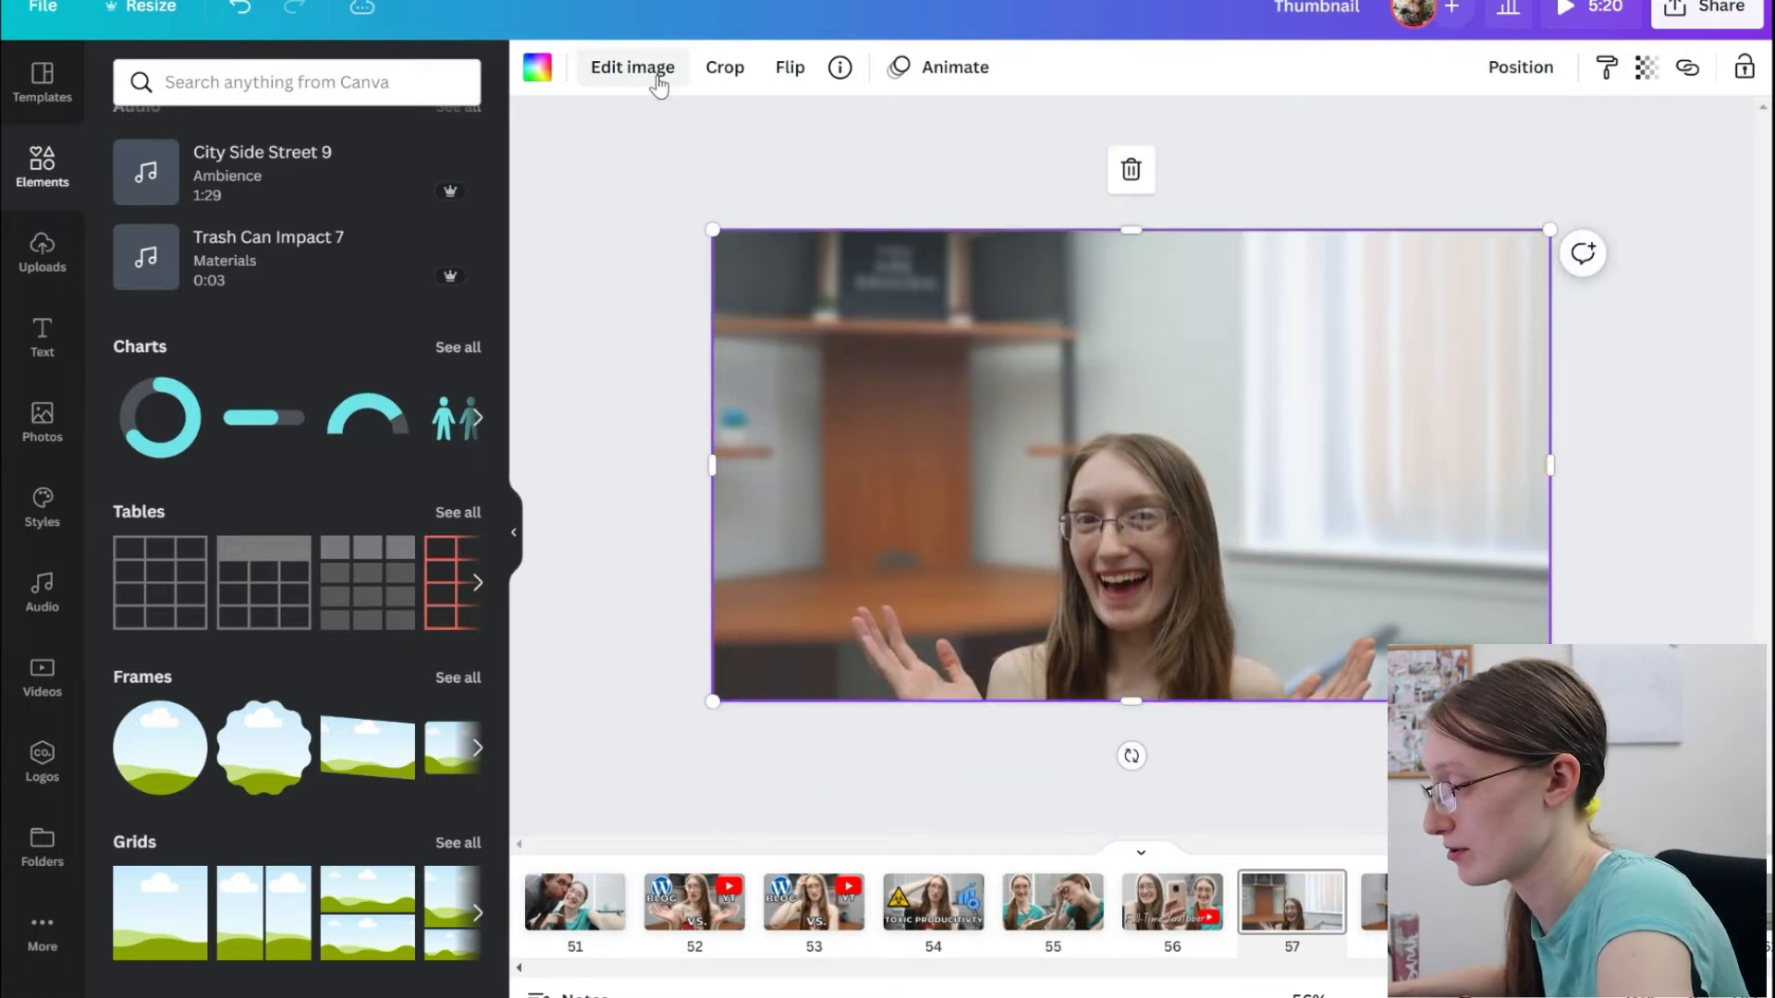
pyautogui.moveTo(365, 599); pyautogui.dragTo(348, 599)
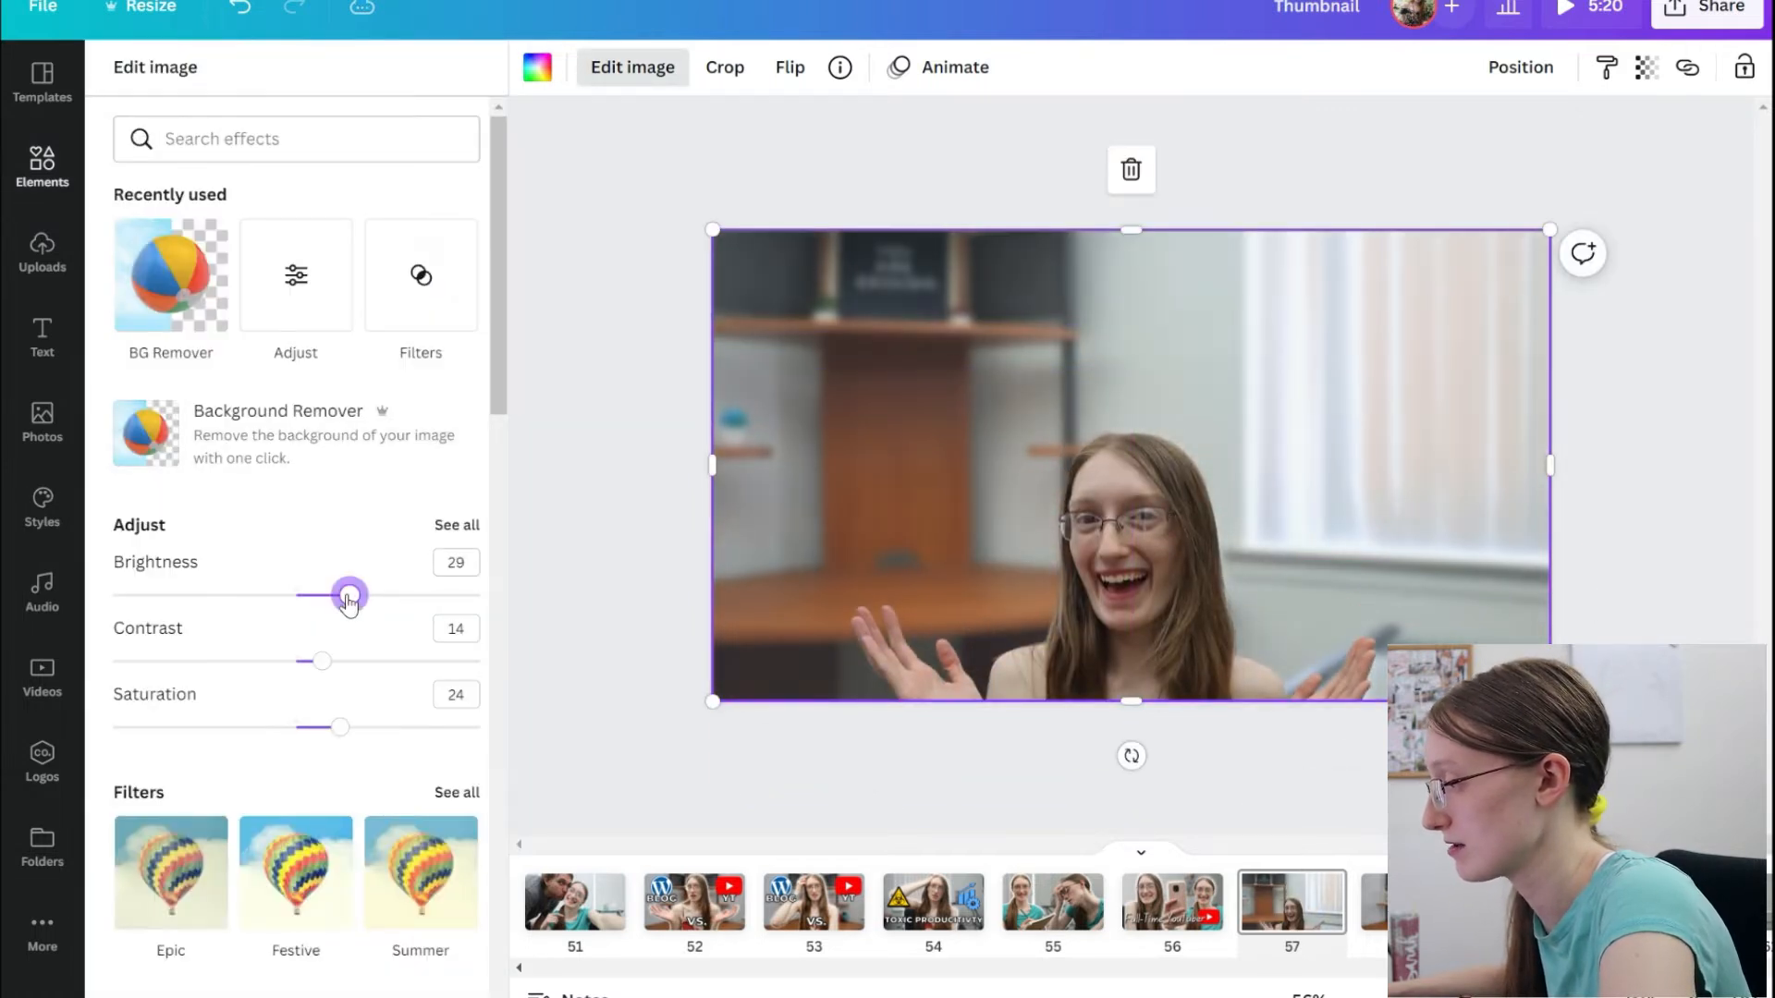
# Enlarge the cut-out beyond the page edges and raise it so the head sits just below the page's upper edge.
pyautogui.moveTo(1033, 582); pyautogui.dragTo(1045, 463)
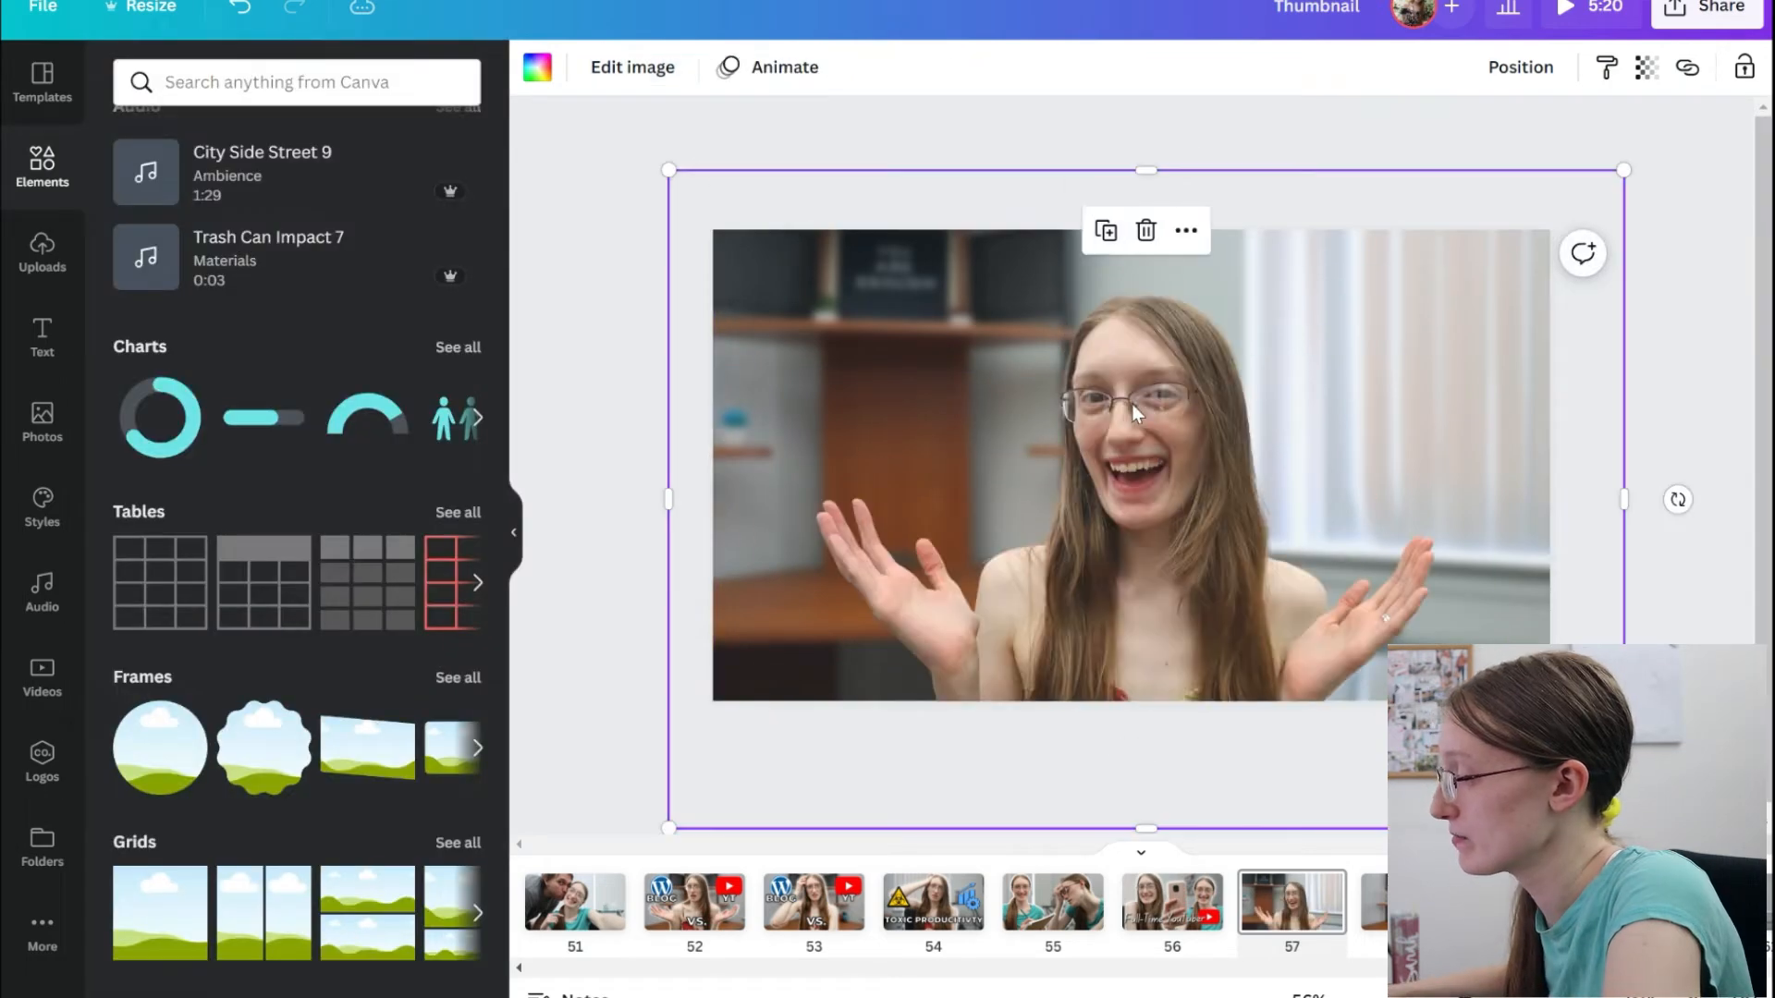
pyautogui.moveTo(1106, 581); pyautogui.dragTo(1099, 533)
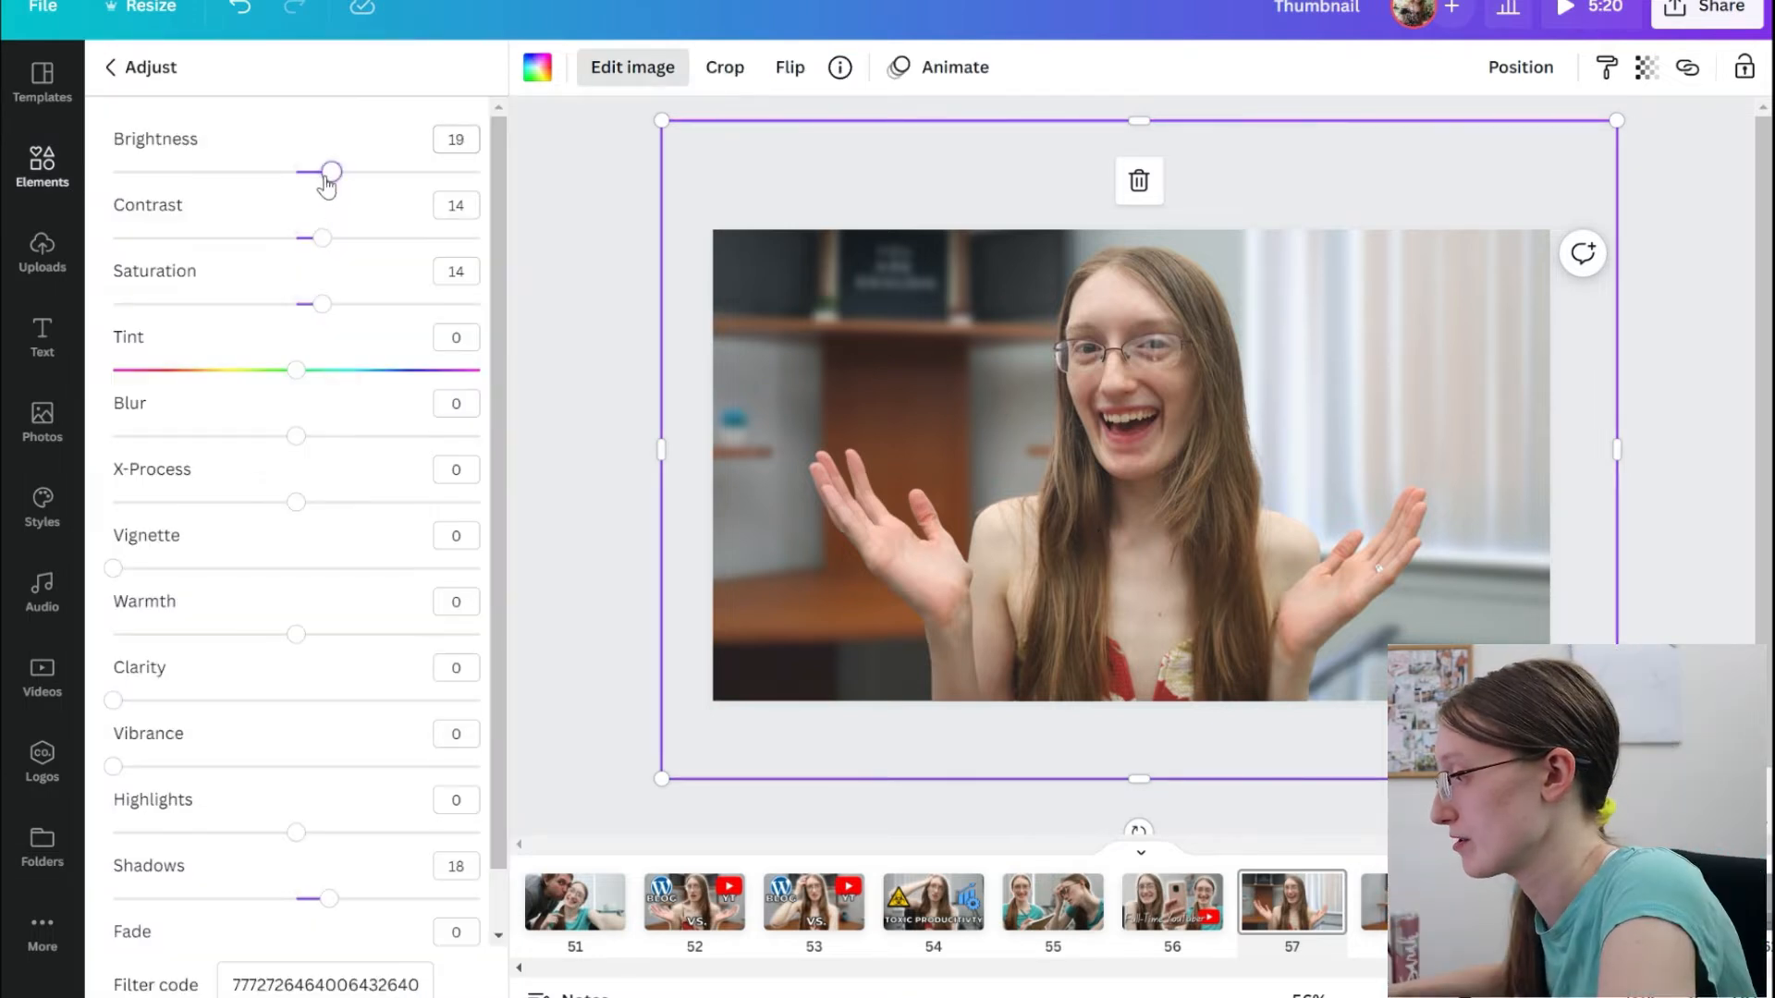
# Adjust the cut-out photo to brightness 18, contrast 13, saturation 14 and shadows 18.
pyautogui.moveTo(325, 182); pyautogui.dragTo(329, 182)
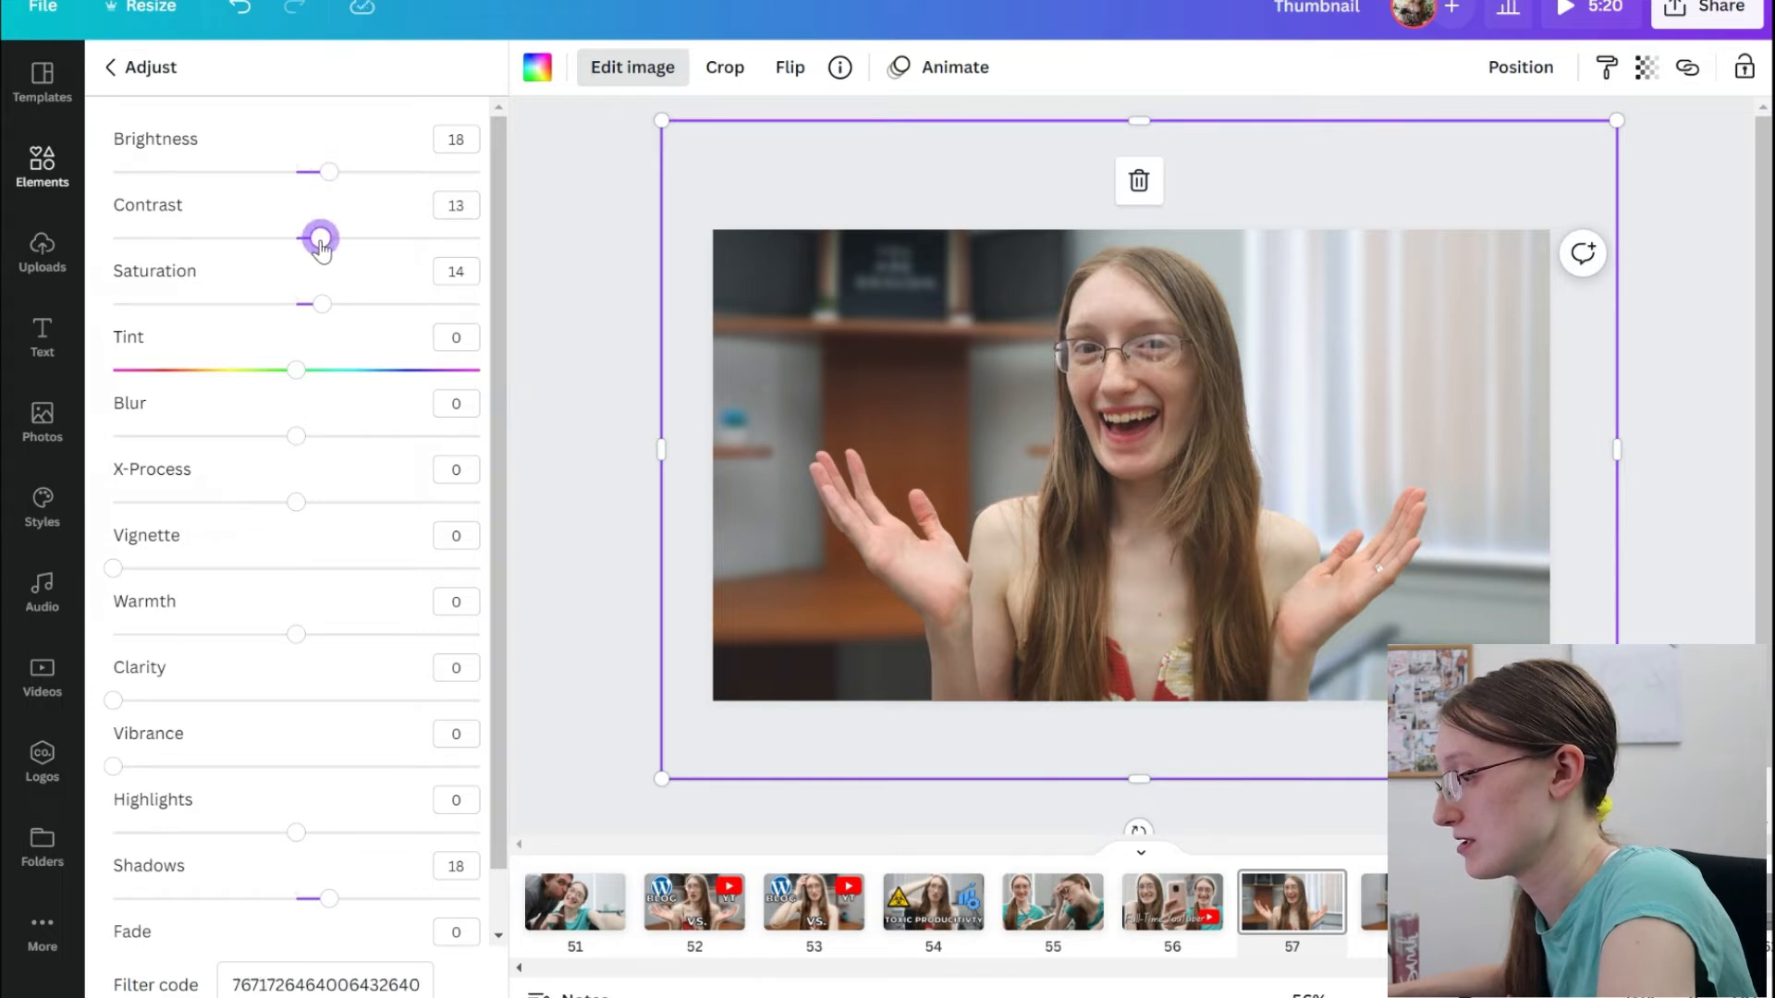
pyautogui.scroll(-1, 319, 730)
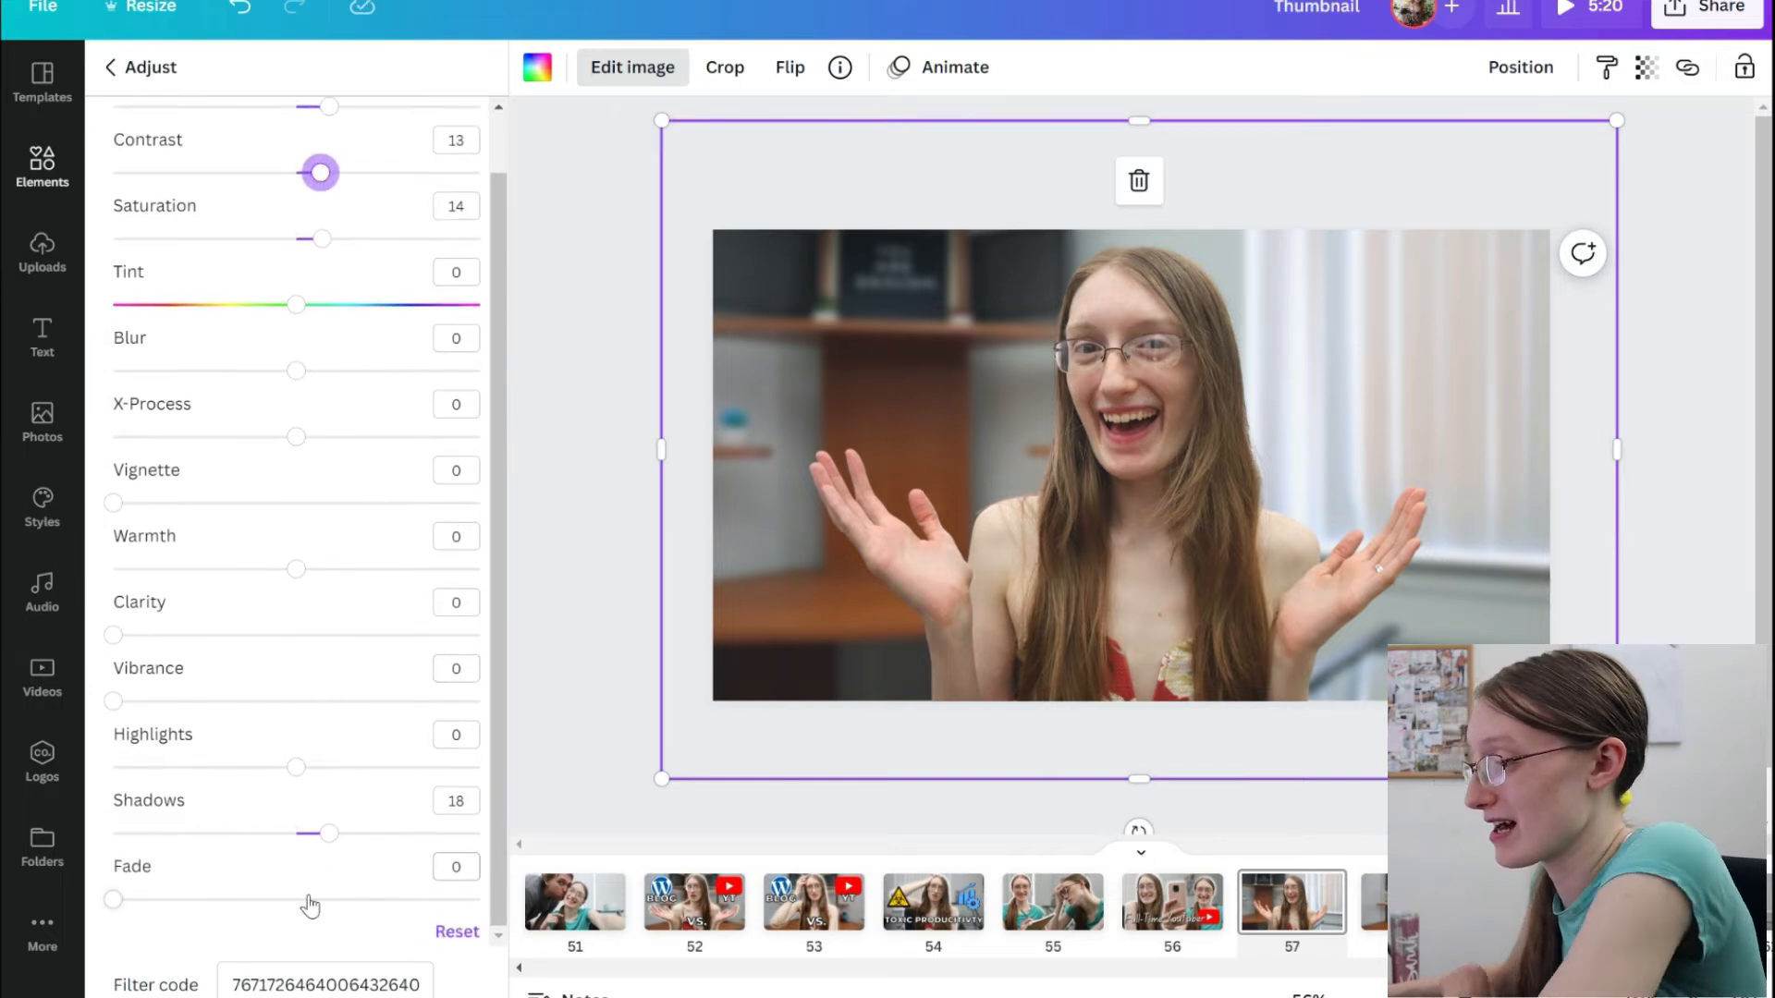
pyautogui.scroll(1, 310, 907)
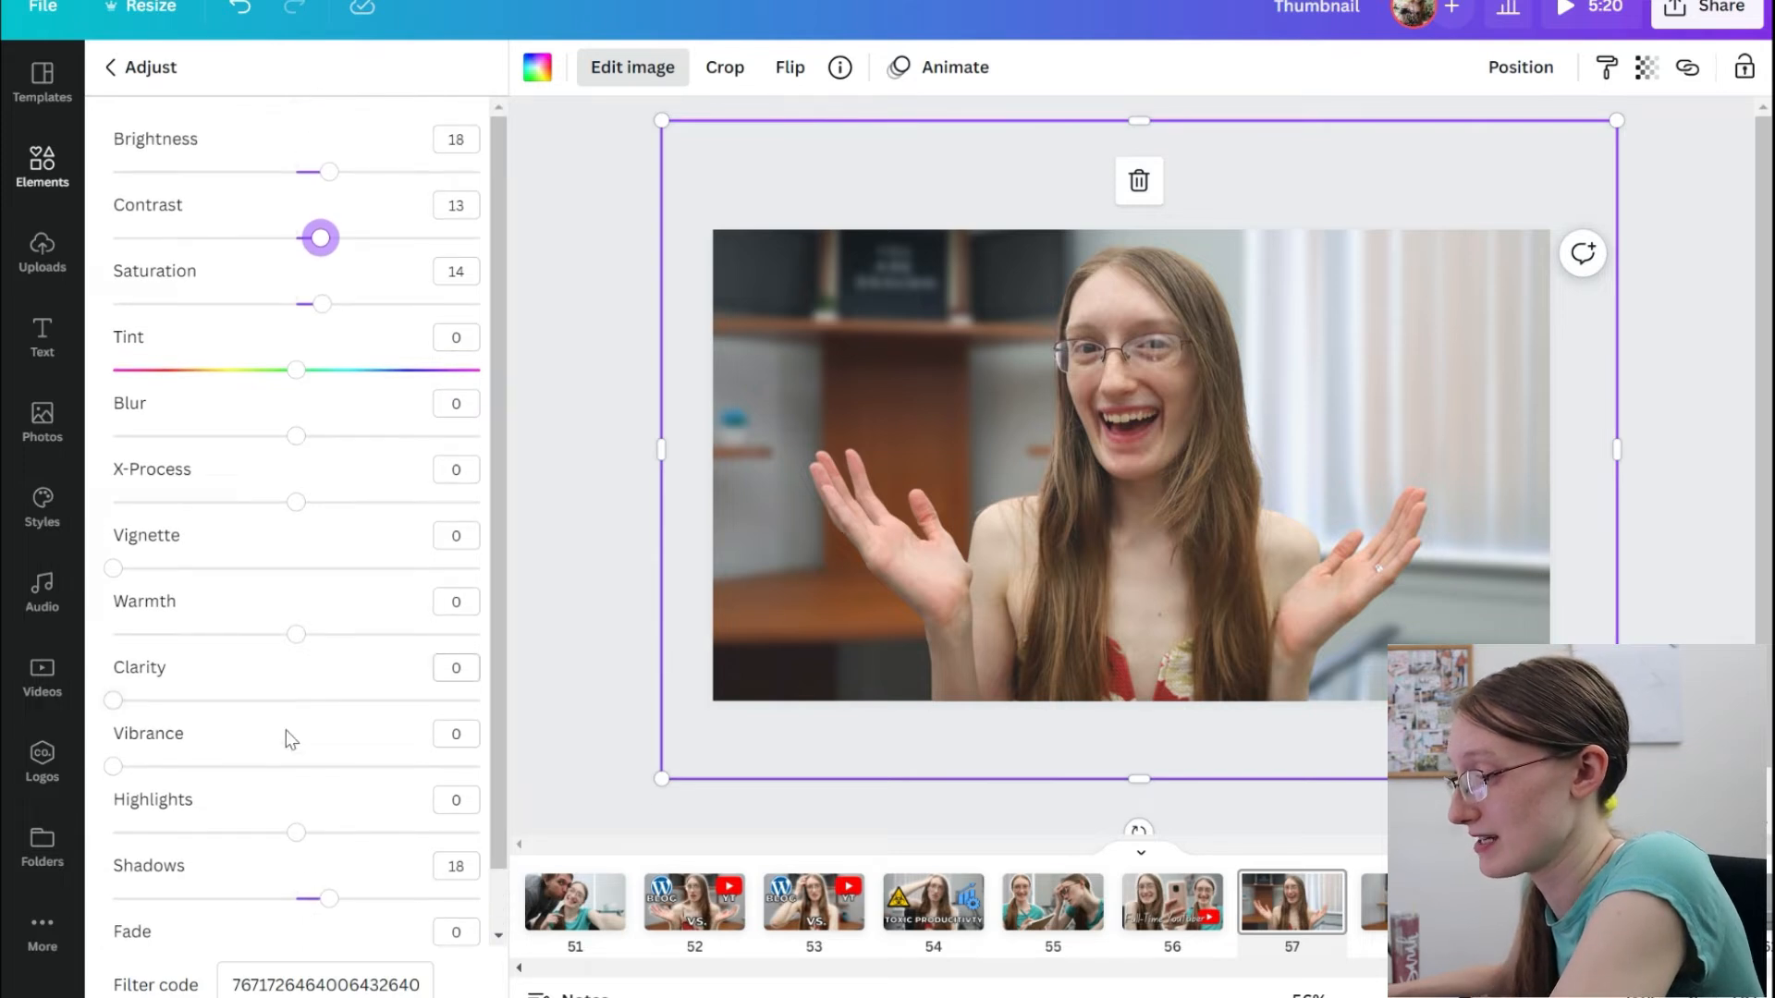
pyautogui.scroll(-1, 291, 740)
pyautogui.scroll(1, 180, 835)
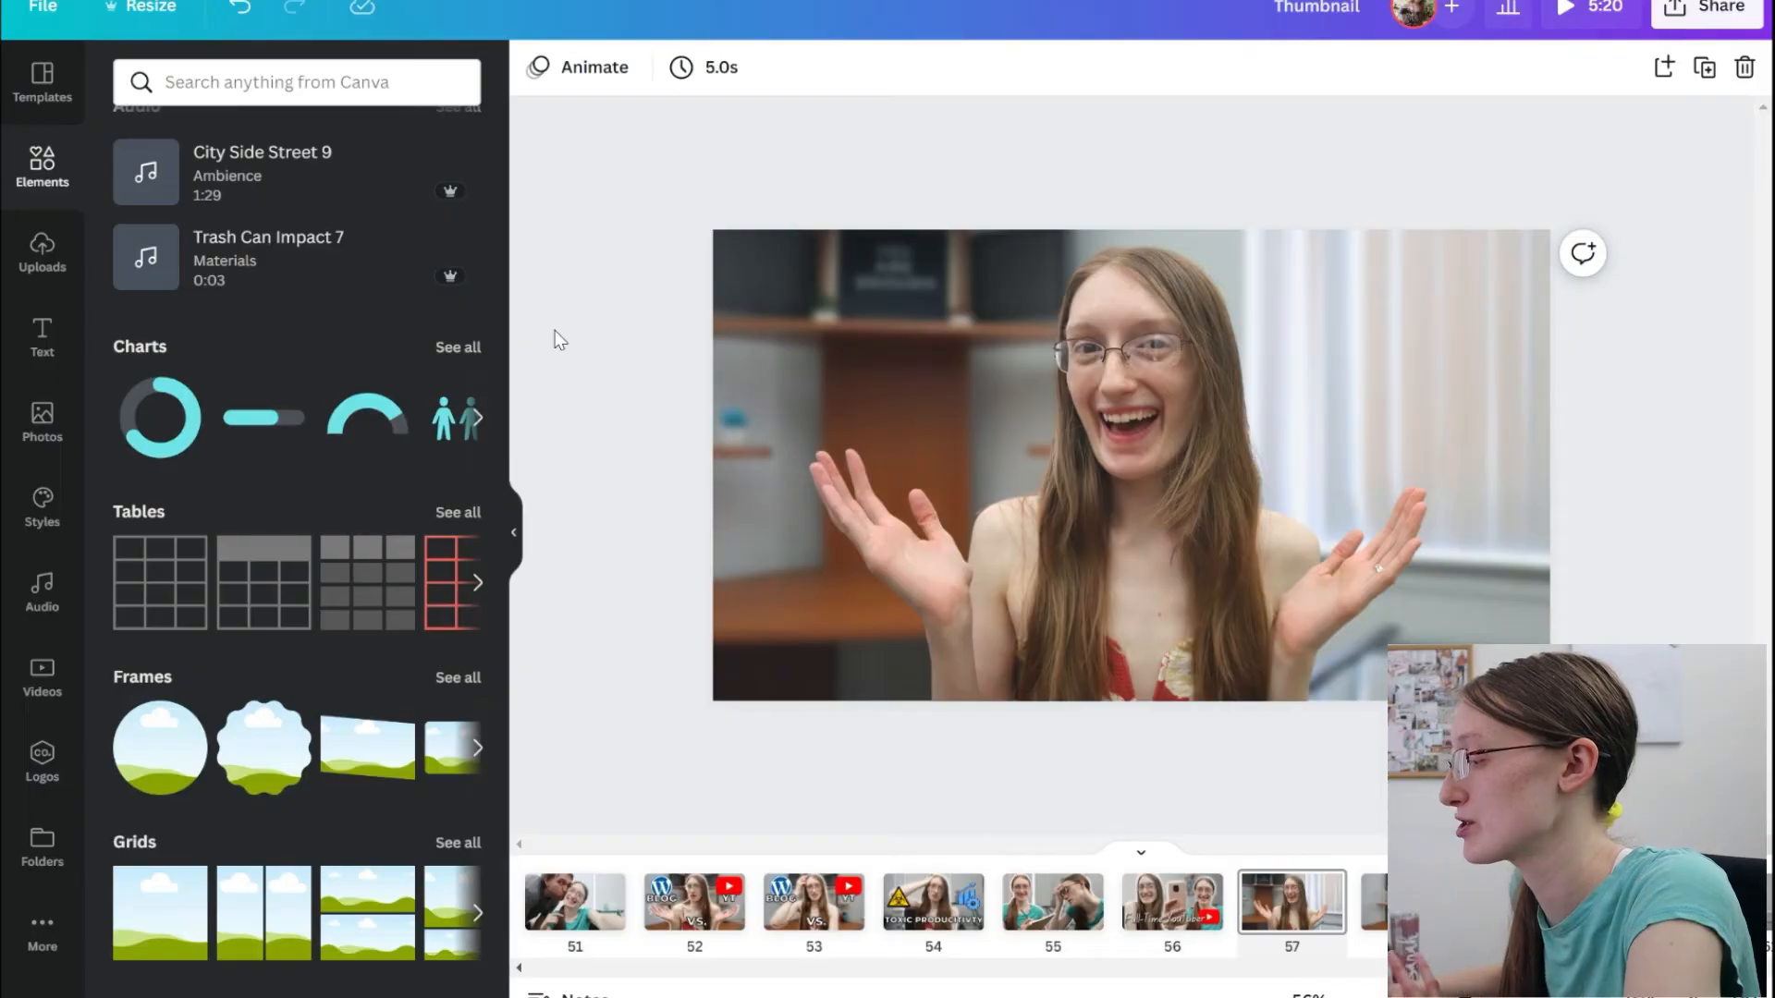
# Duplicate the portrait cut-out on page 57 and align the copy exactly over the original.
pyautogui.click(1172, 902)
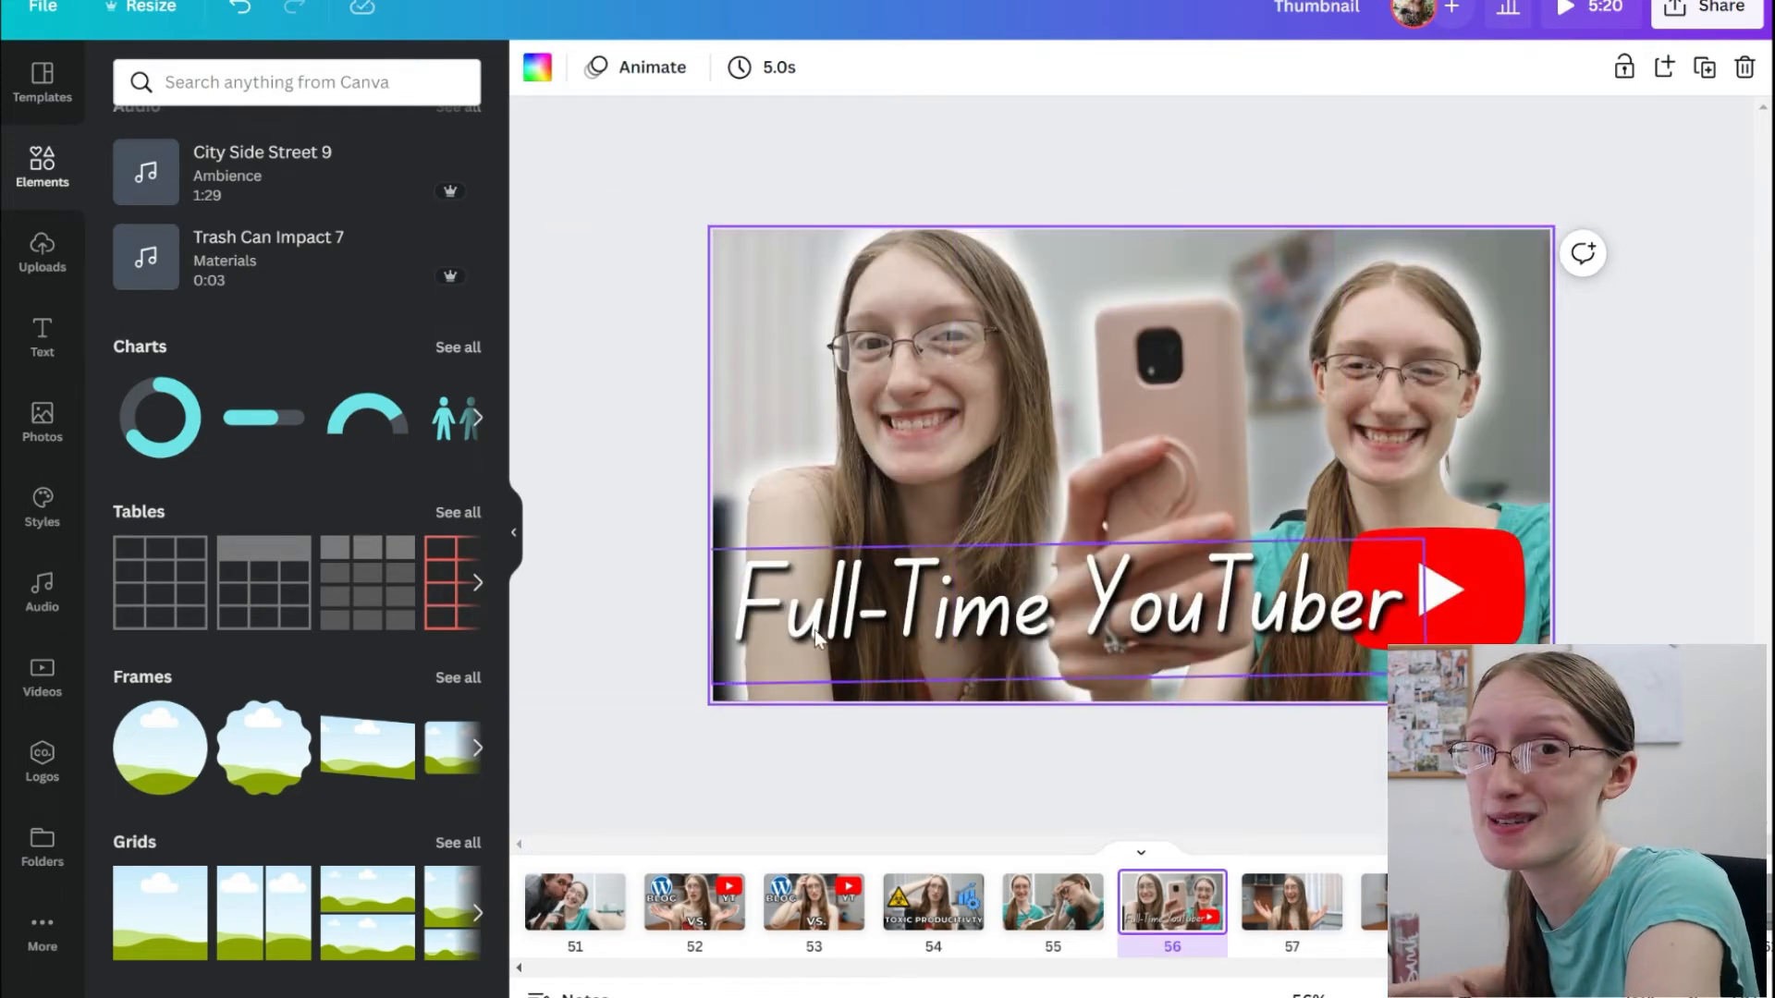
pyautogui.hotkey('ctrl', 'z')
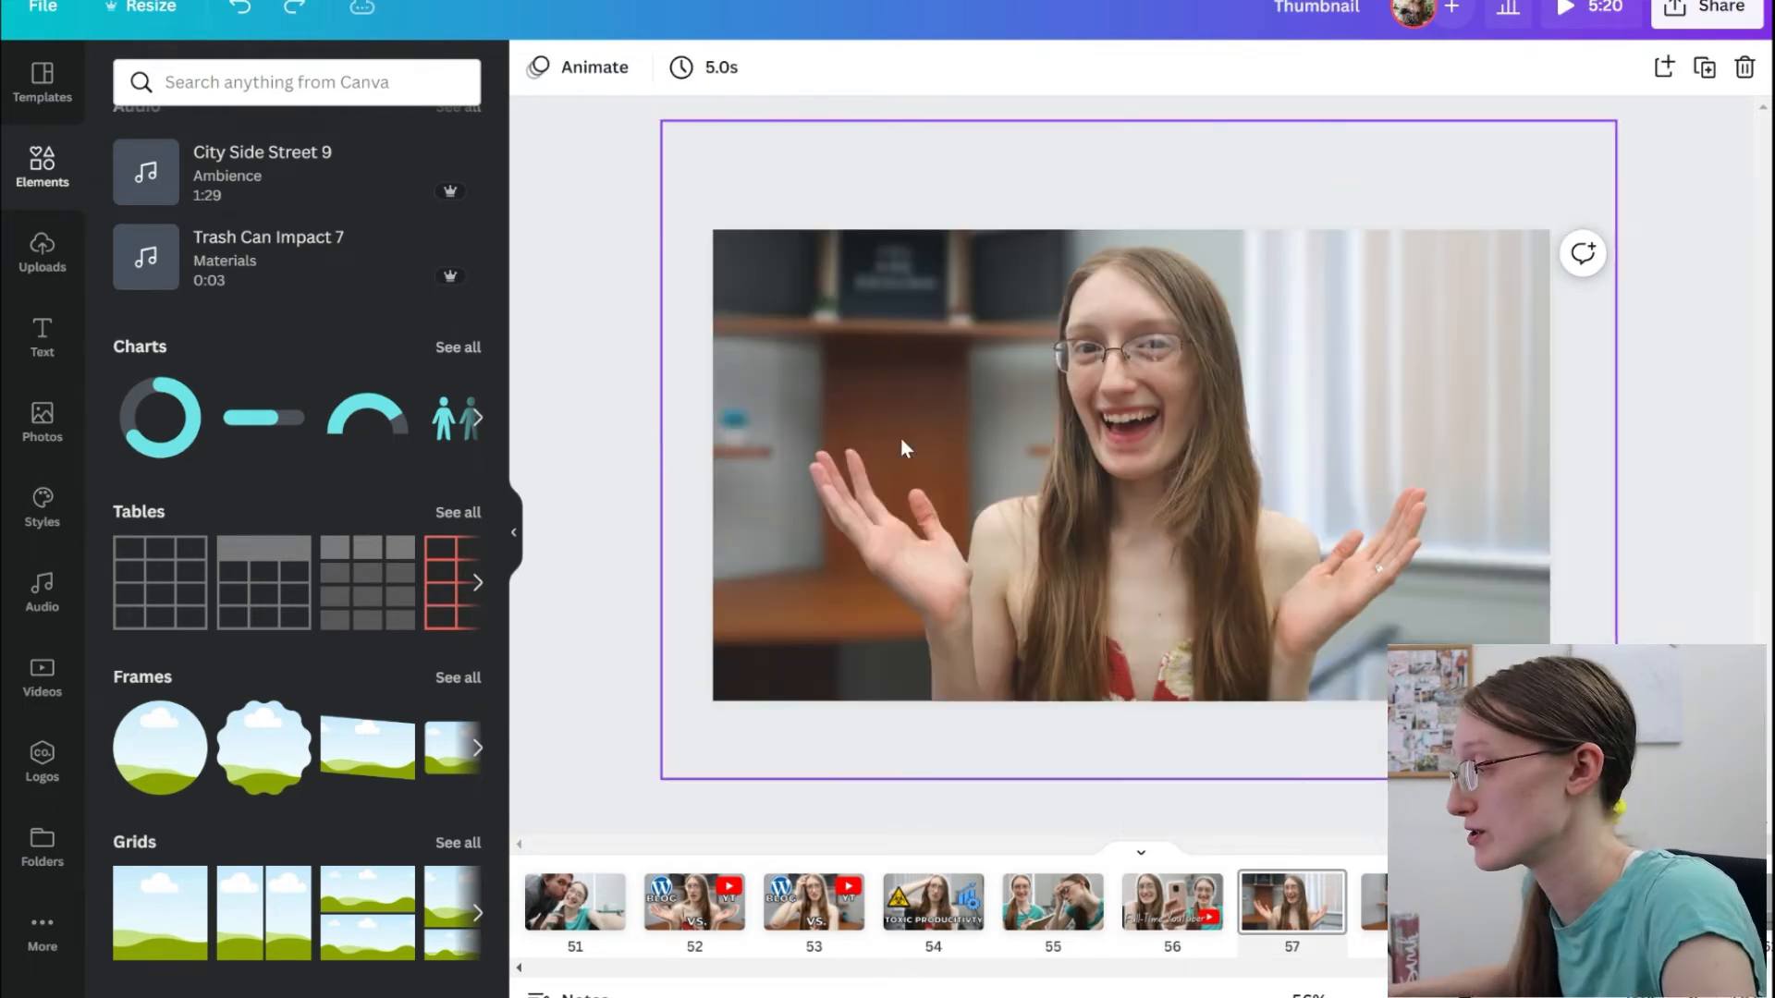
pyautogui.click(1122, 514)
pyautogui.hotkey('ctrl', 'd')
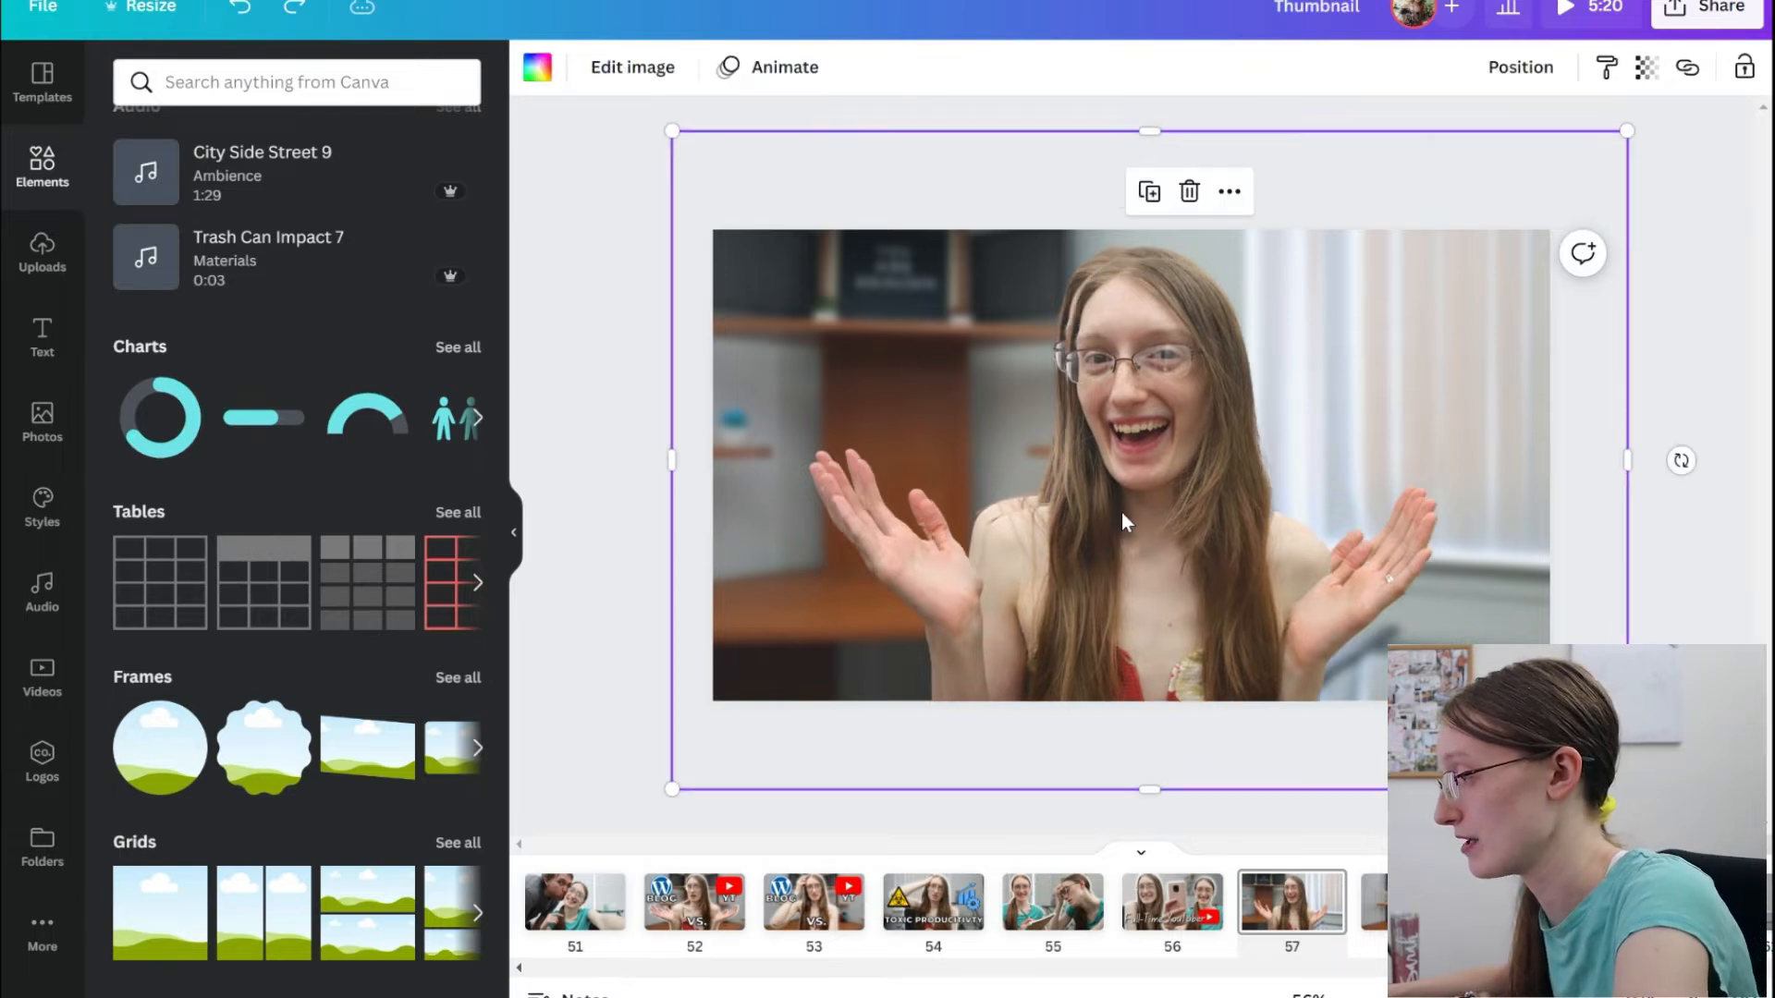
pyautogui.press('Delete')
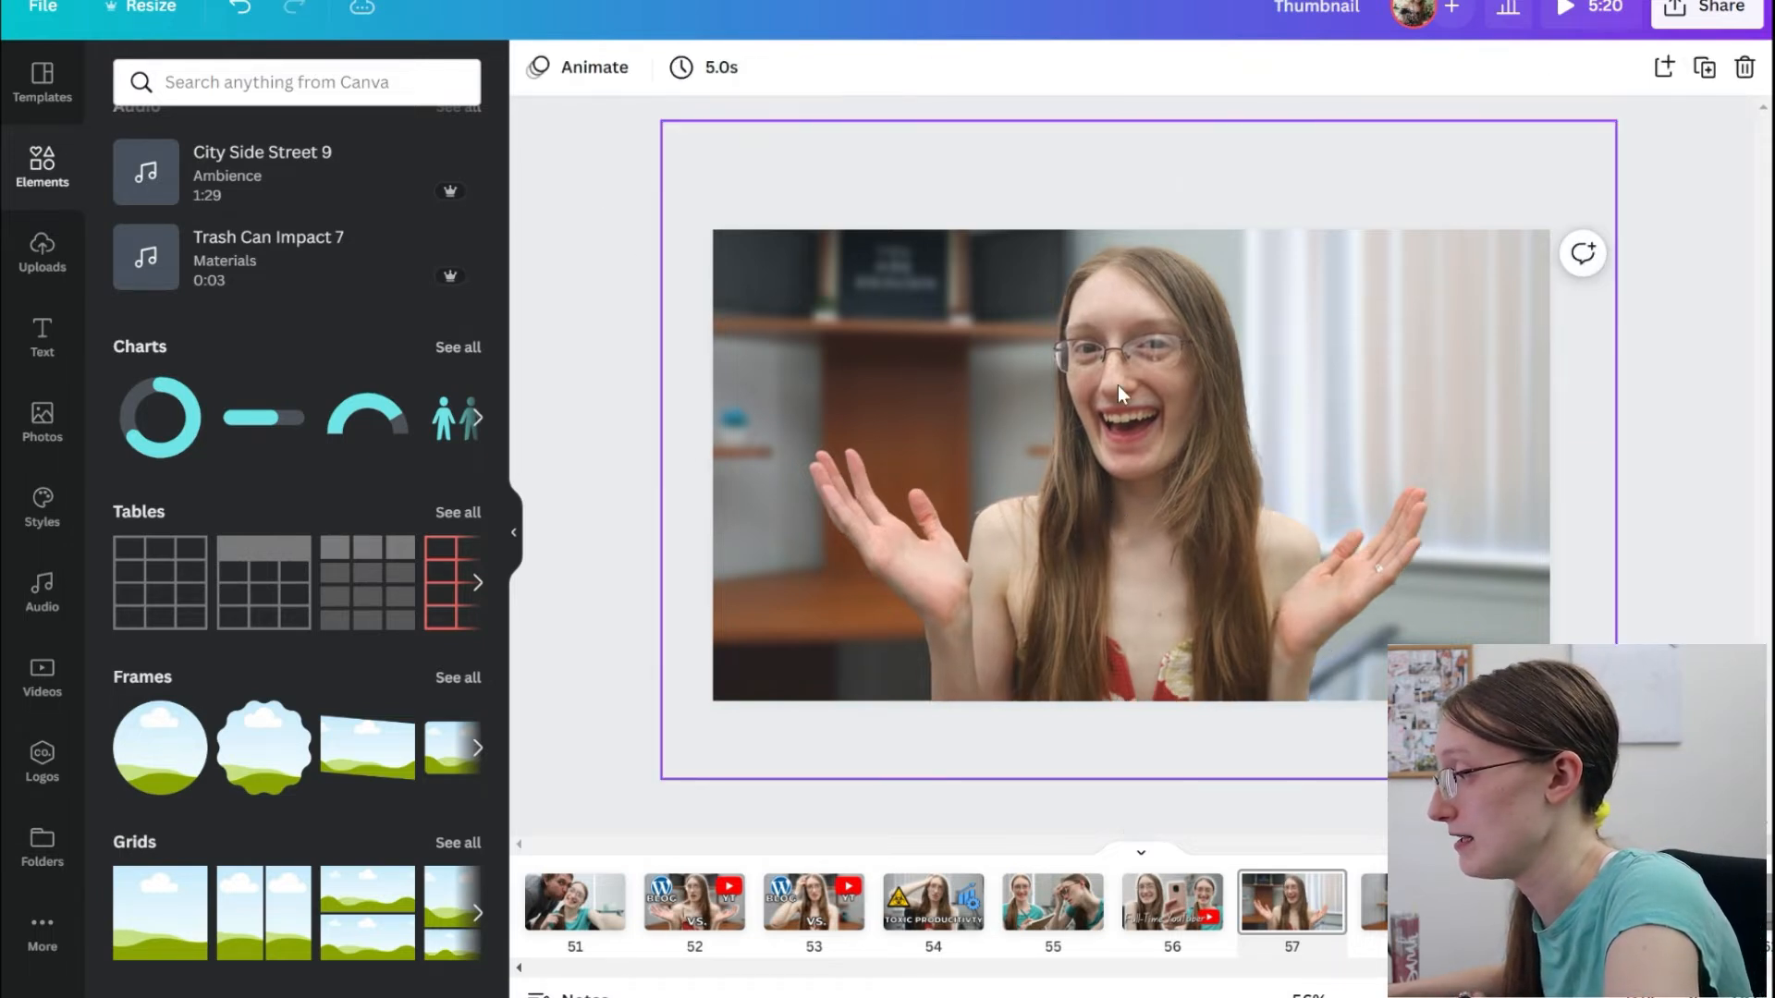
# Apply the Cherry duotone effect to the upper cut-out copy and open the effect's colour settings.
pyautogui.click(1118, 384)
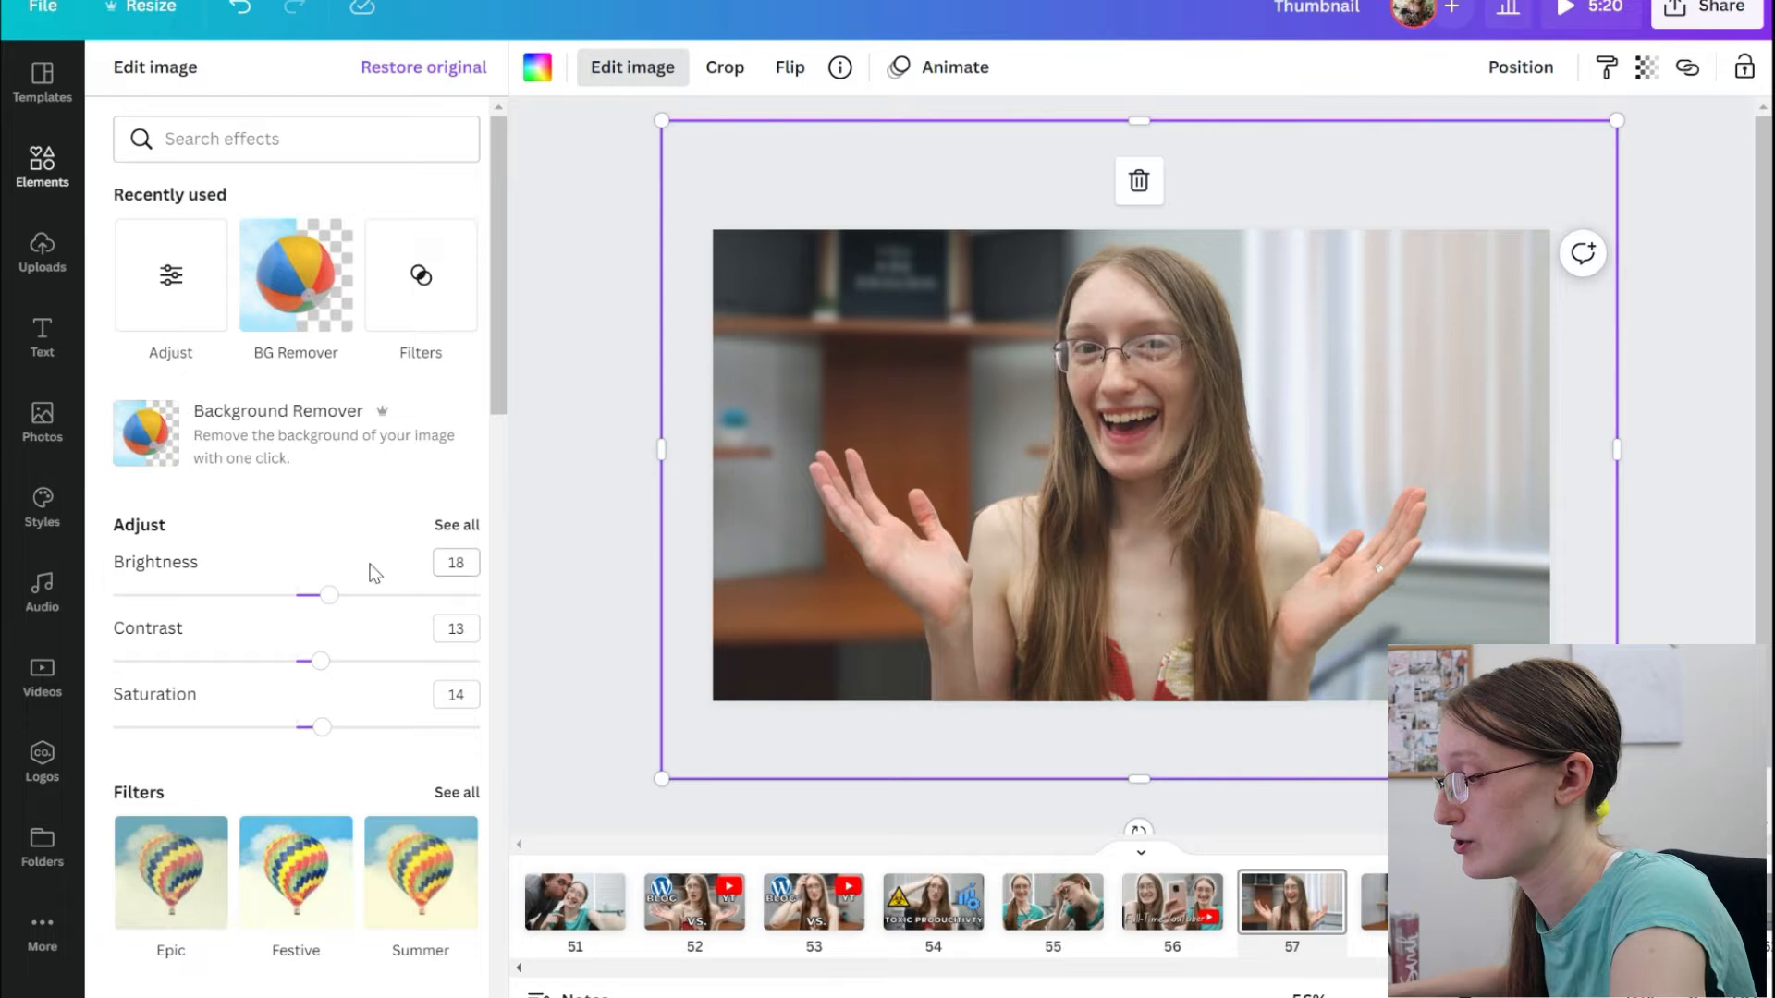
pyautogui.scroll(-15, 374, 573)
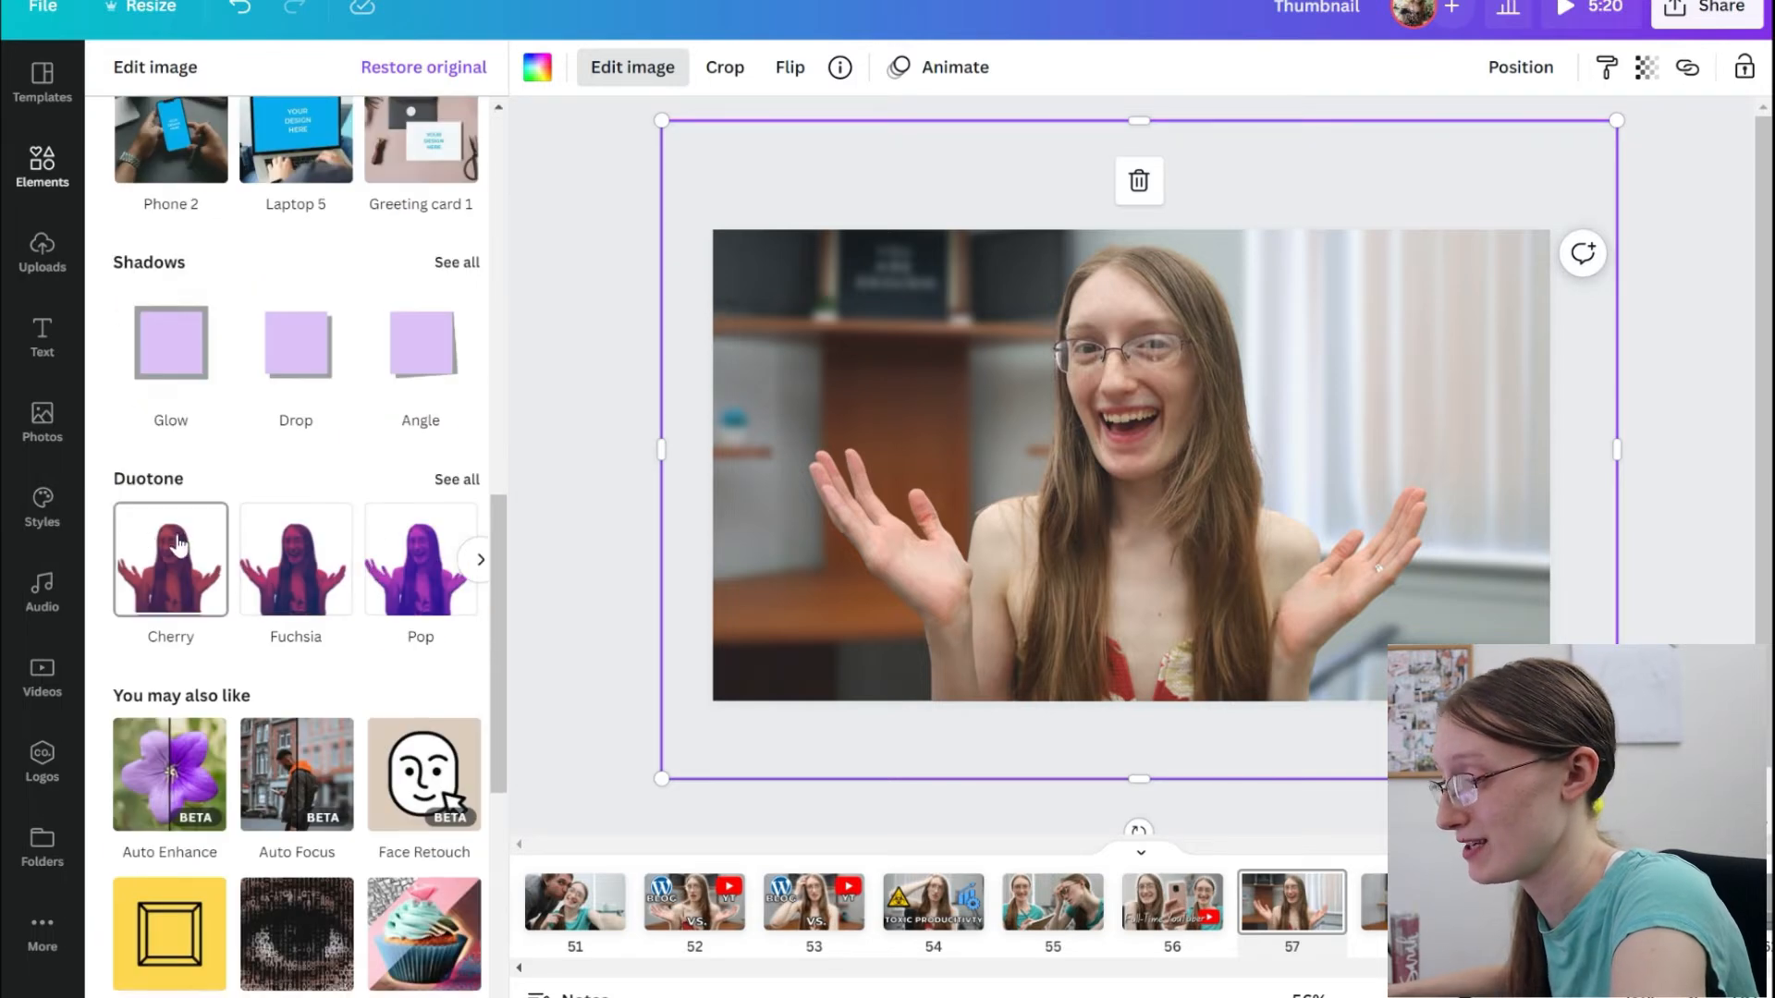
pyautogui.click(171, 561)
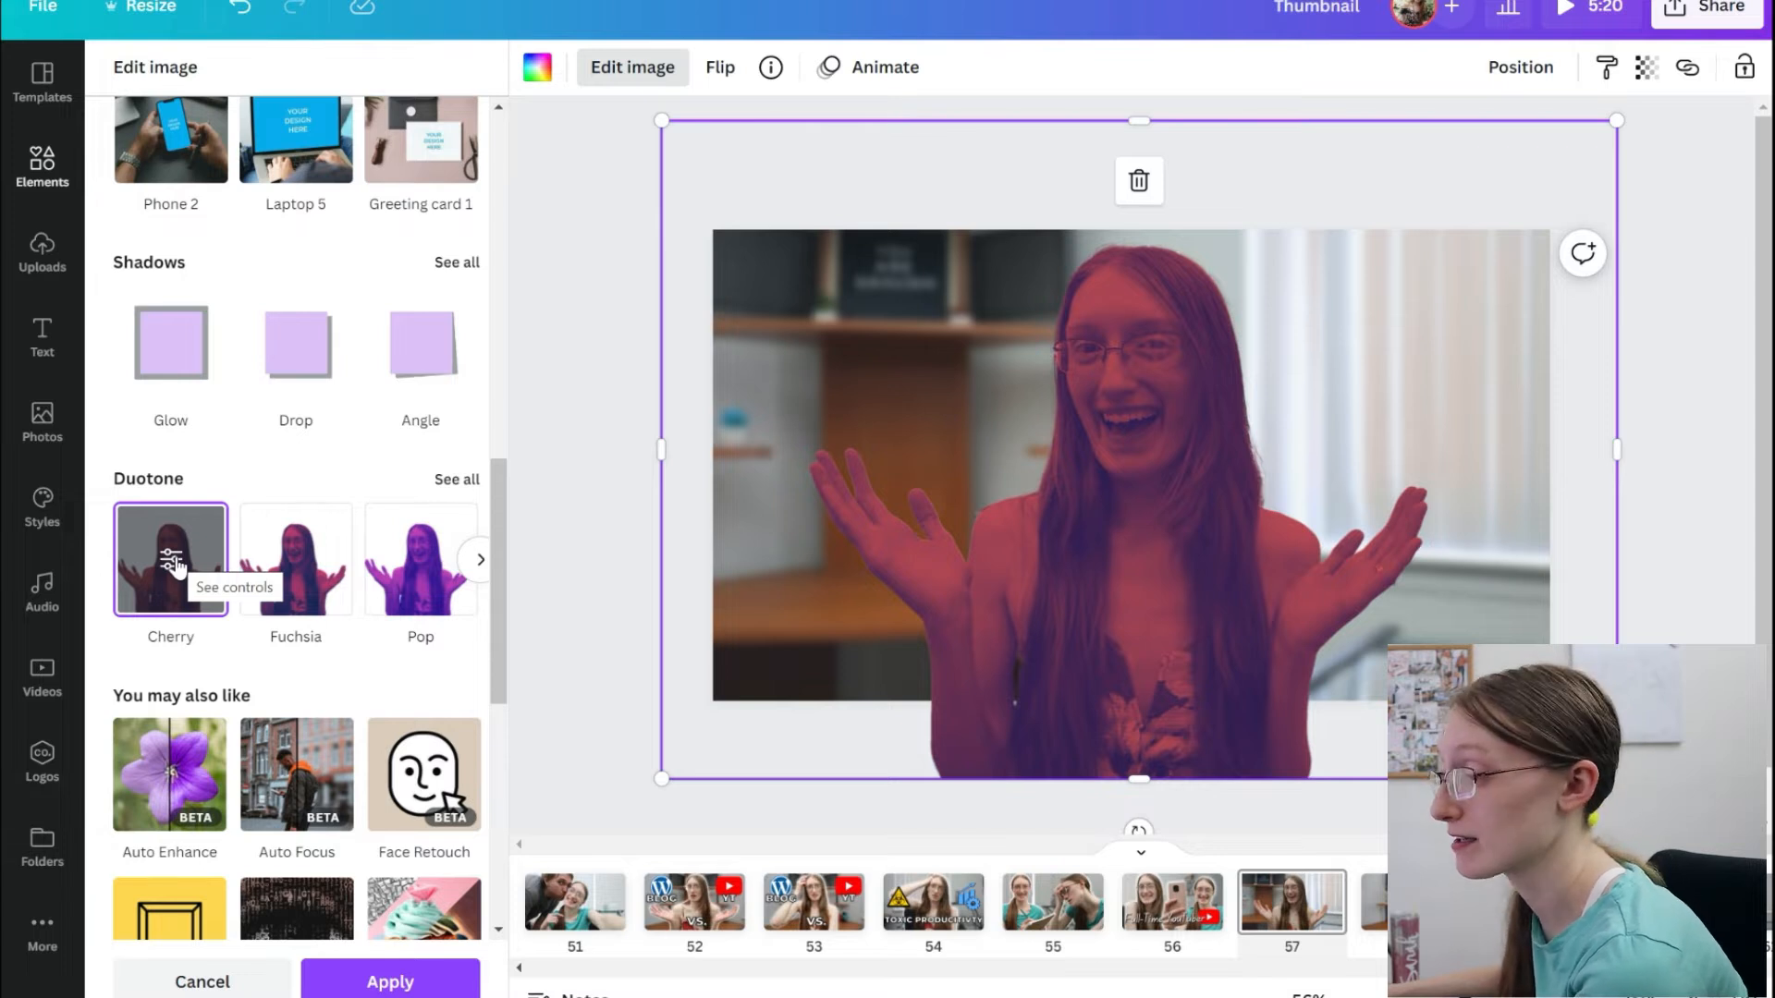
pyautogui.click(172, 561)
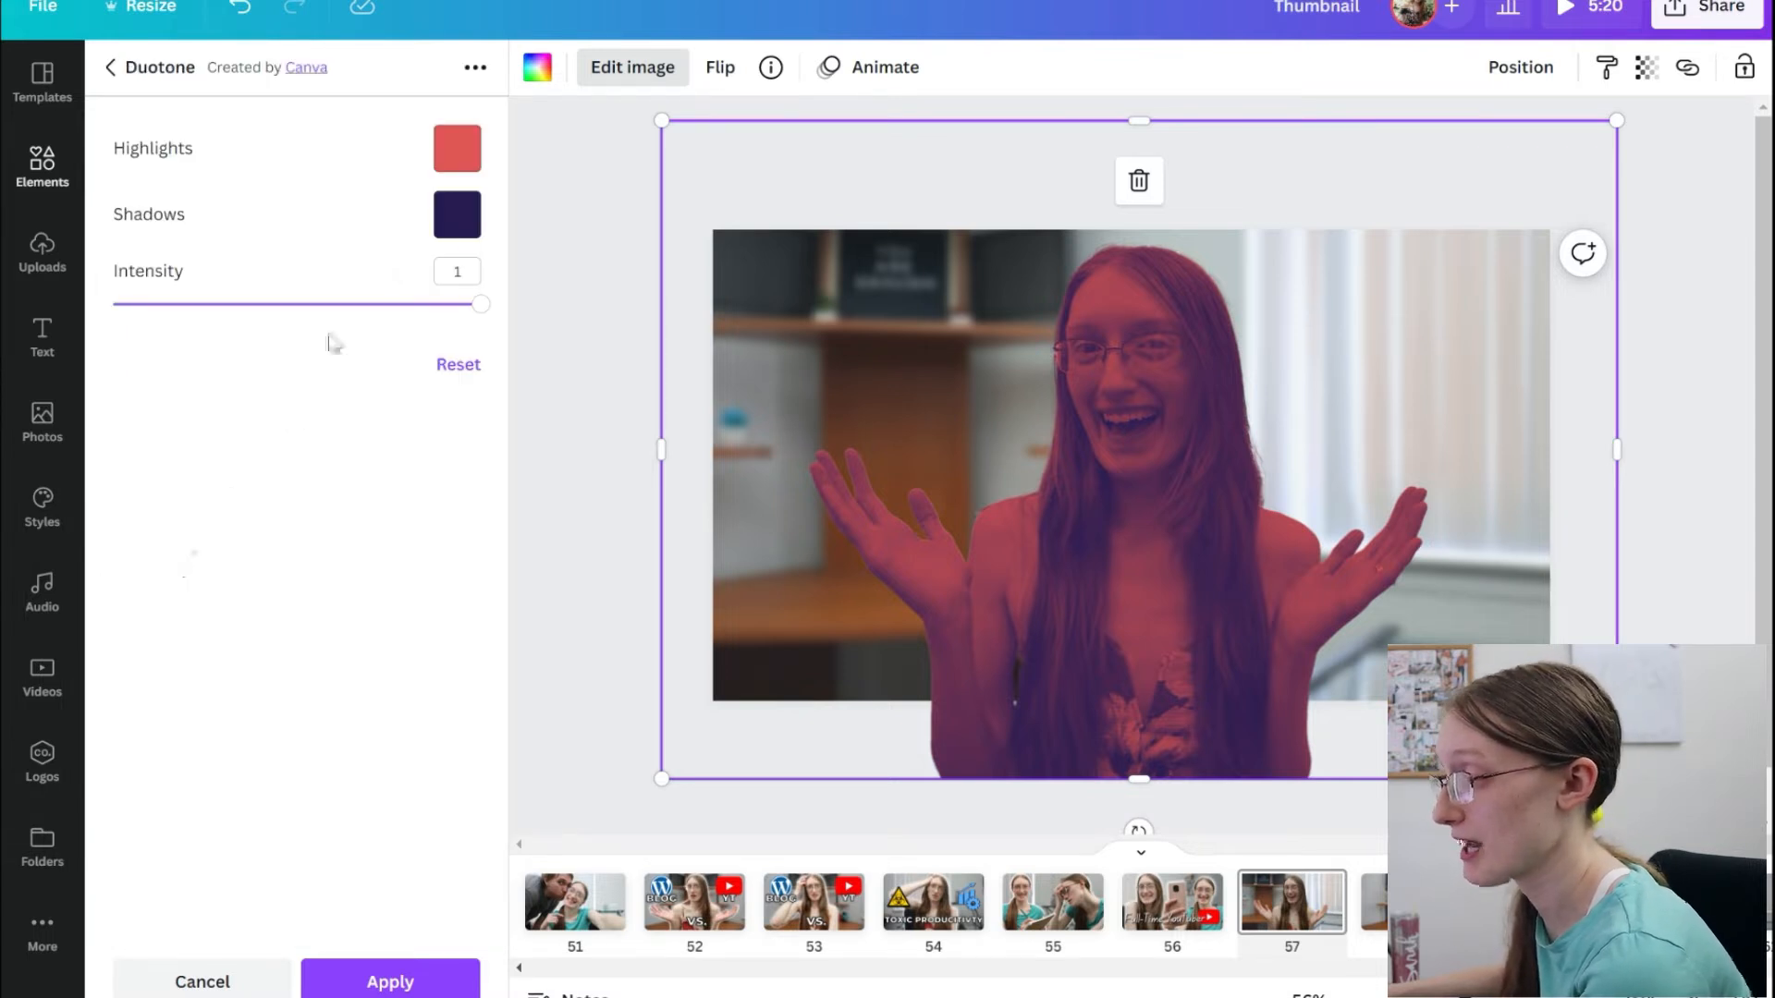
# Set both the duotone highlights and shadows to white and apply the effect to the cut-out copy.
pyautogui.click(474, 159)
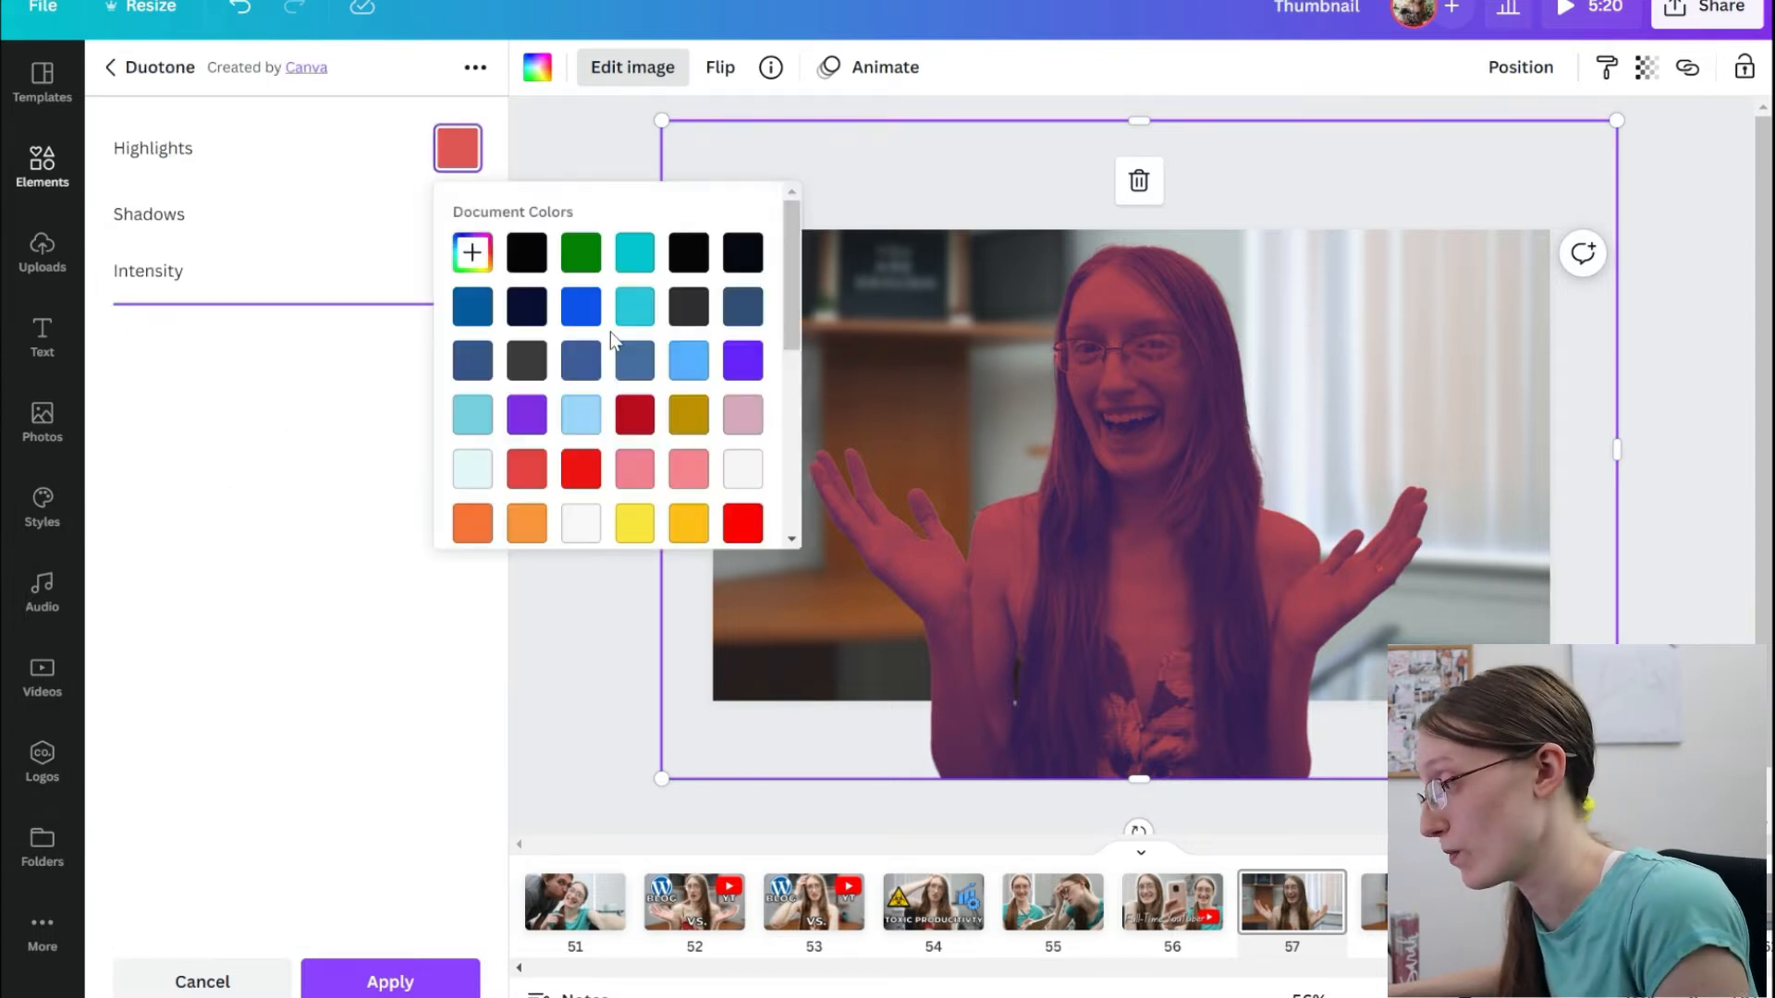
pyautogui.scroll(-5, 612, 331)
pyautogui.click(725, 428)
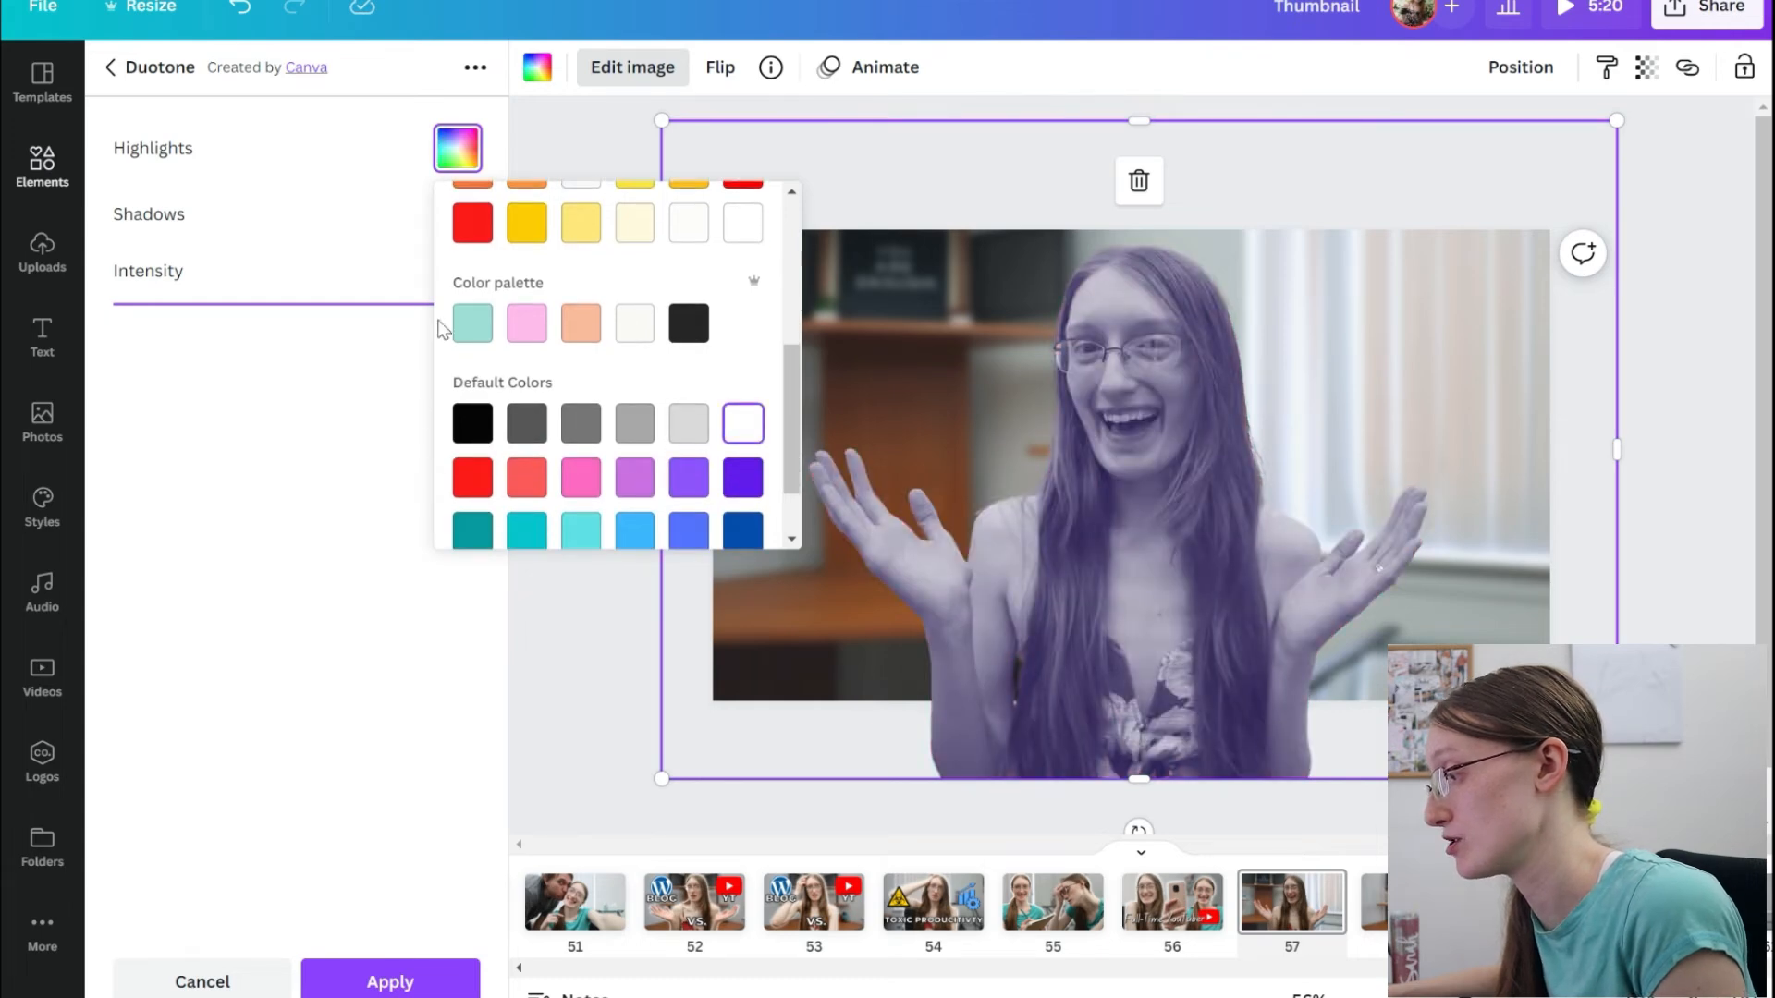
pyautogui.click(457, 214)
pyautogui.scroll(-5, 647, 416)
pyautogui.click(743, 489)
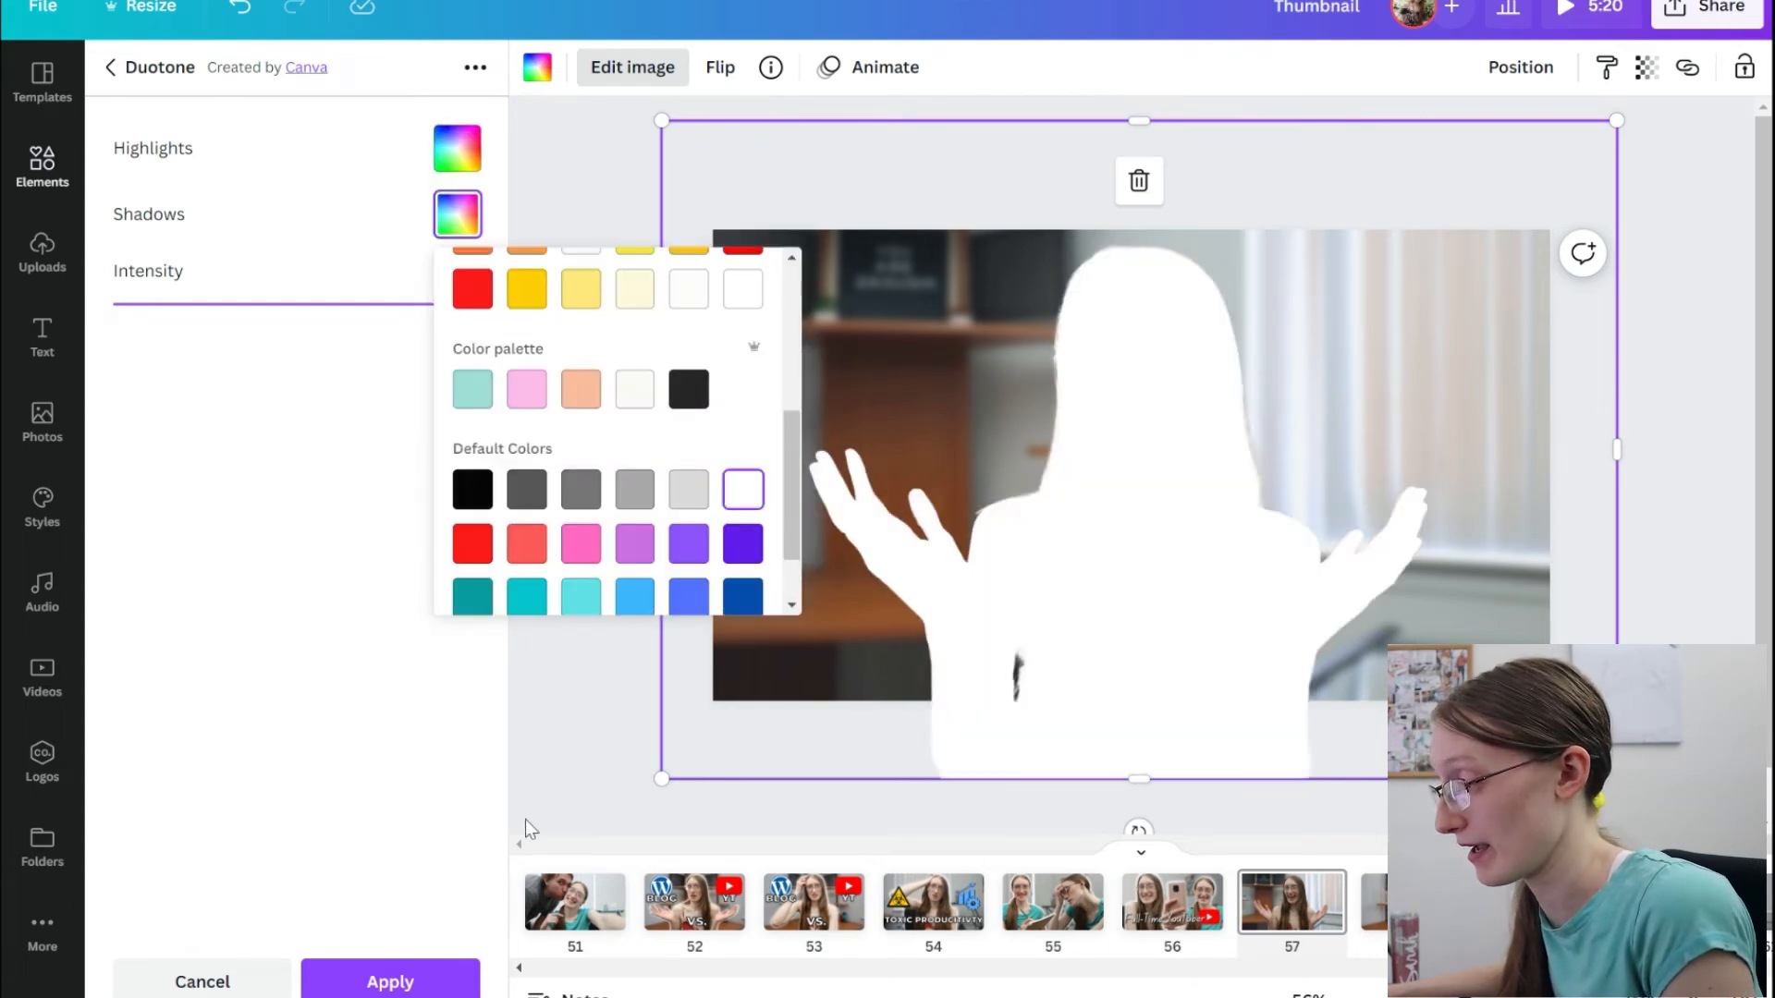
pyautogui.click(428, 981)
# Set the white silhouette's transparency to 51 and enlarge it slightly beyond the portrait's outline, centred on the portrait.
pyautogui.click(1170, 472)
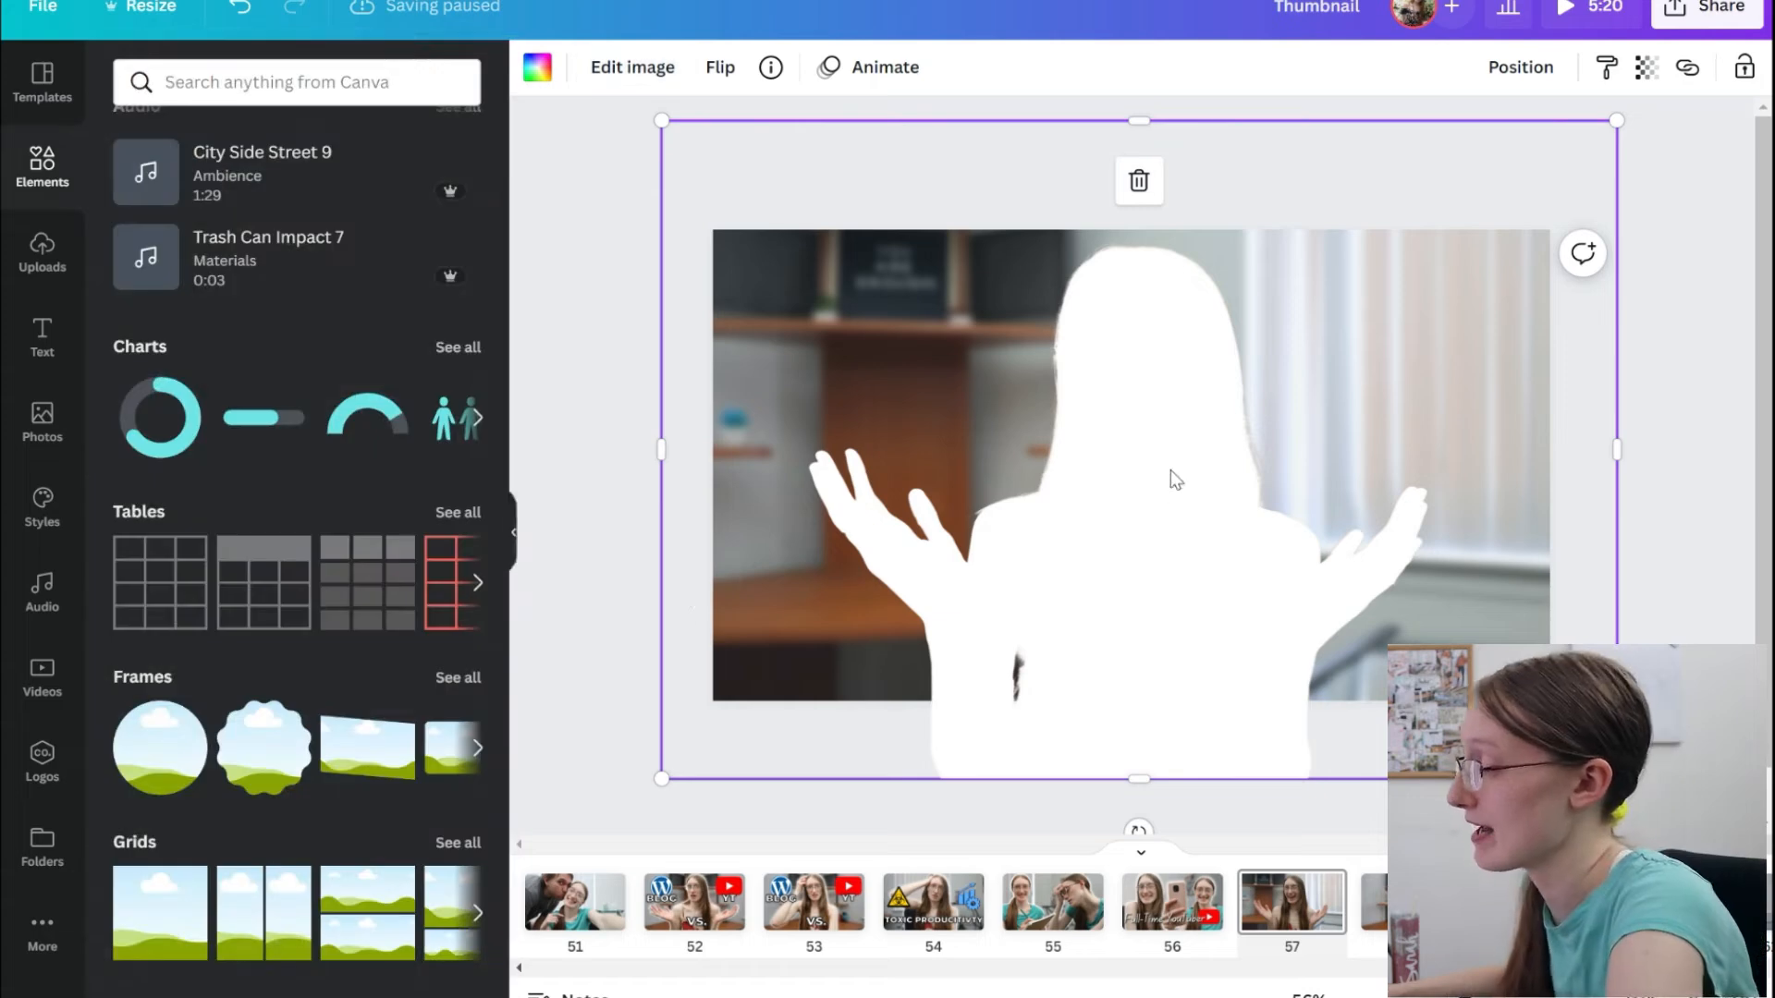
pyautogui.moveTo(1139, 457)
pyautogui.mouseDown()
pyautogui.moveTo(1295, 471)
pyautogui.moveTo(1139, 457)
pyautogui.mouseUp()
pyautogui.click(1520, 66)
pyautogui.click(1645, 74)
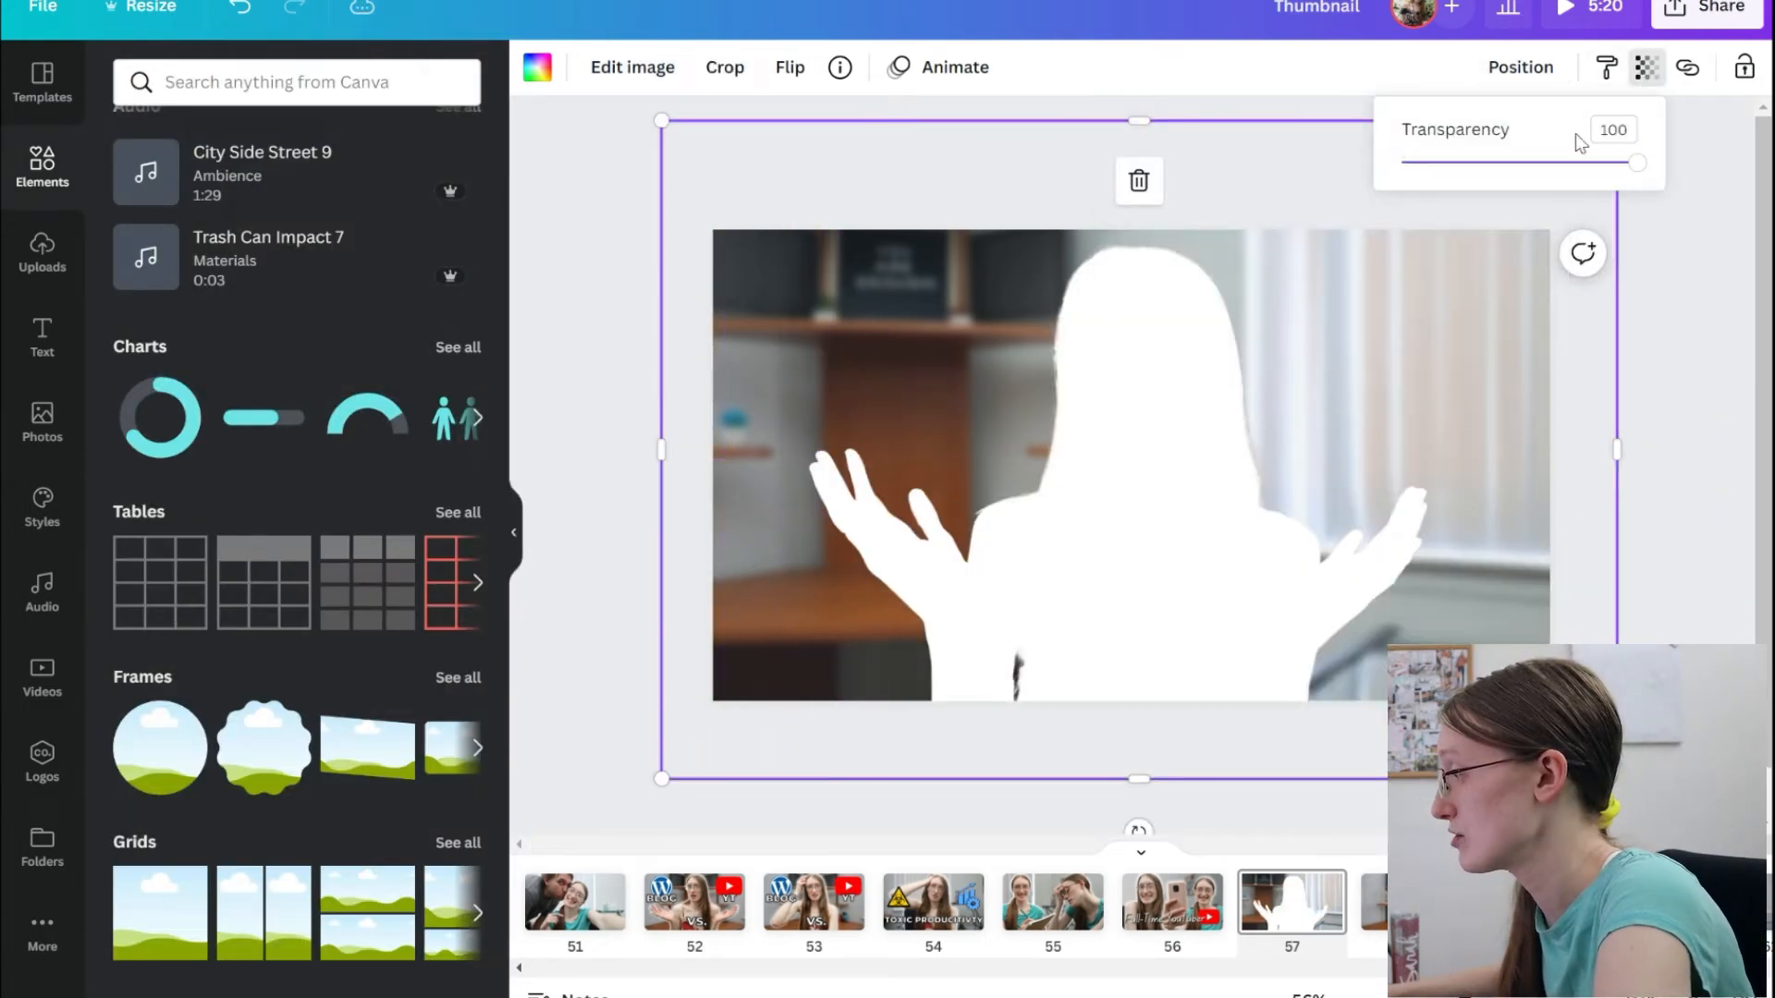
pyautogui.click(1522, 164)
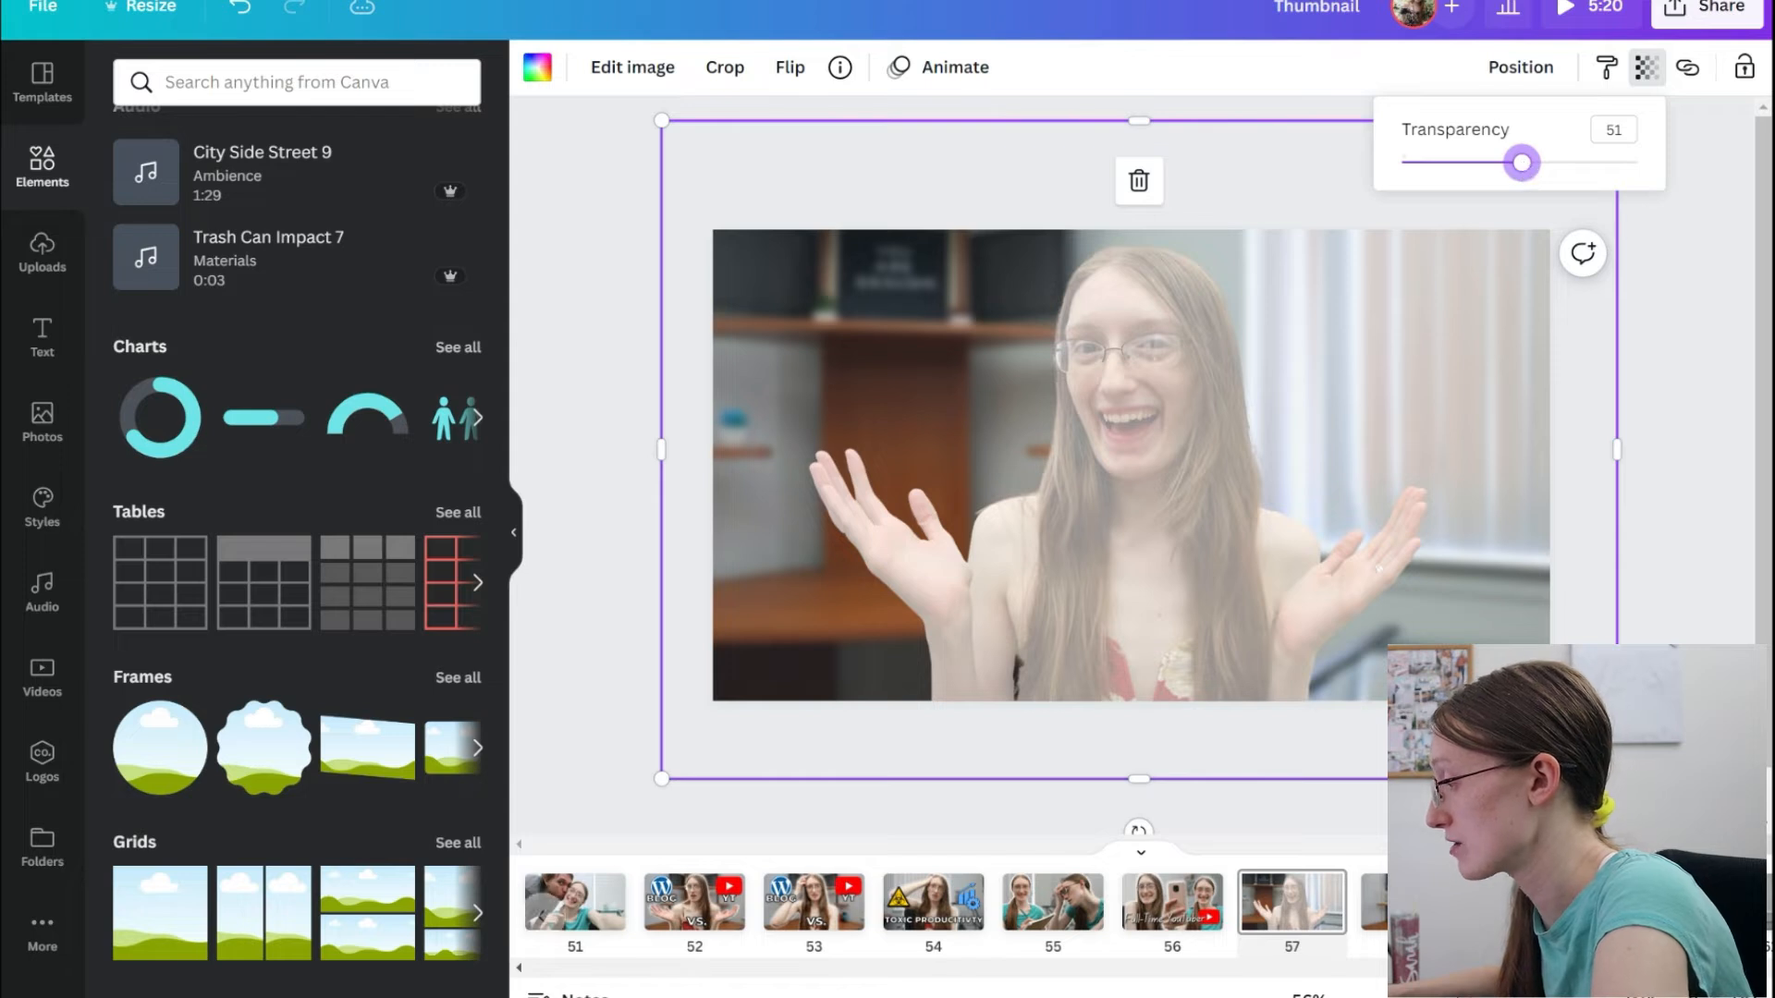
pyautogui.scroll(-3, 1139, 456)
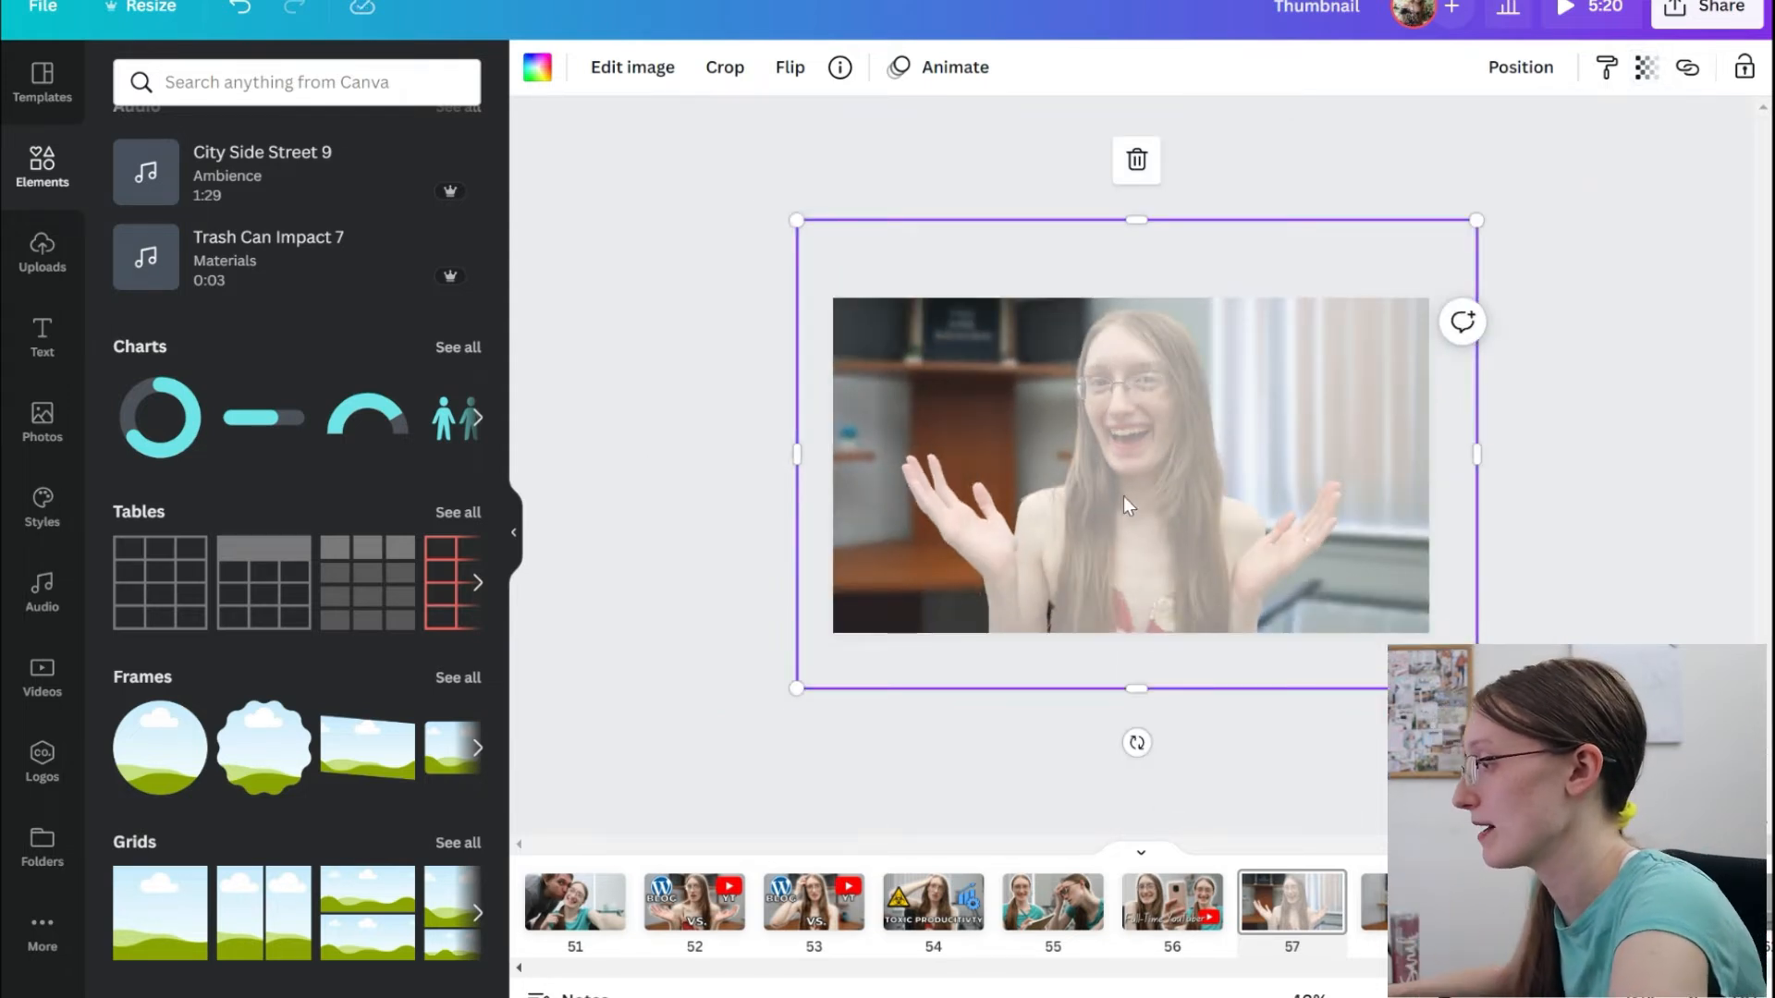
pyautogui.moveTo(788, 221); pyautogui.dragTo(785, 211)
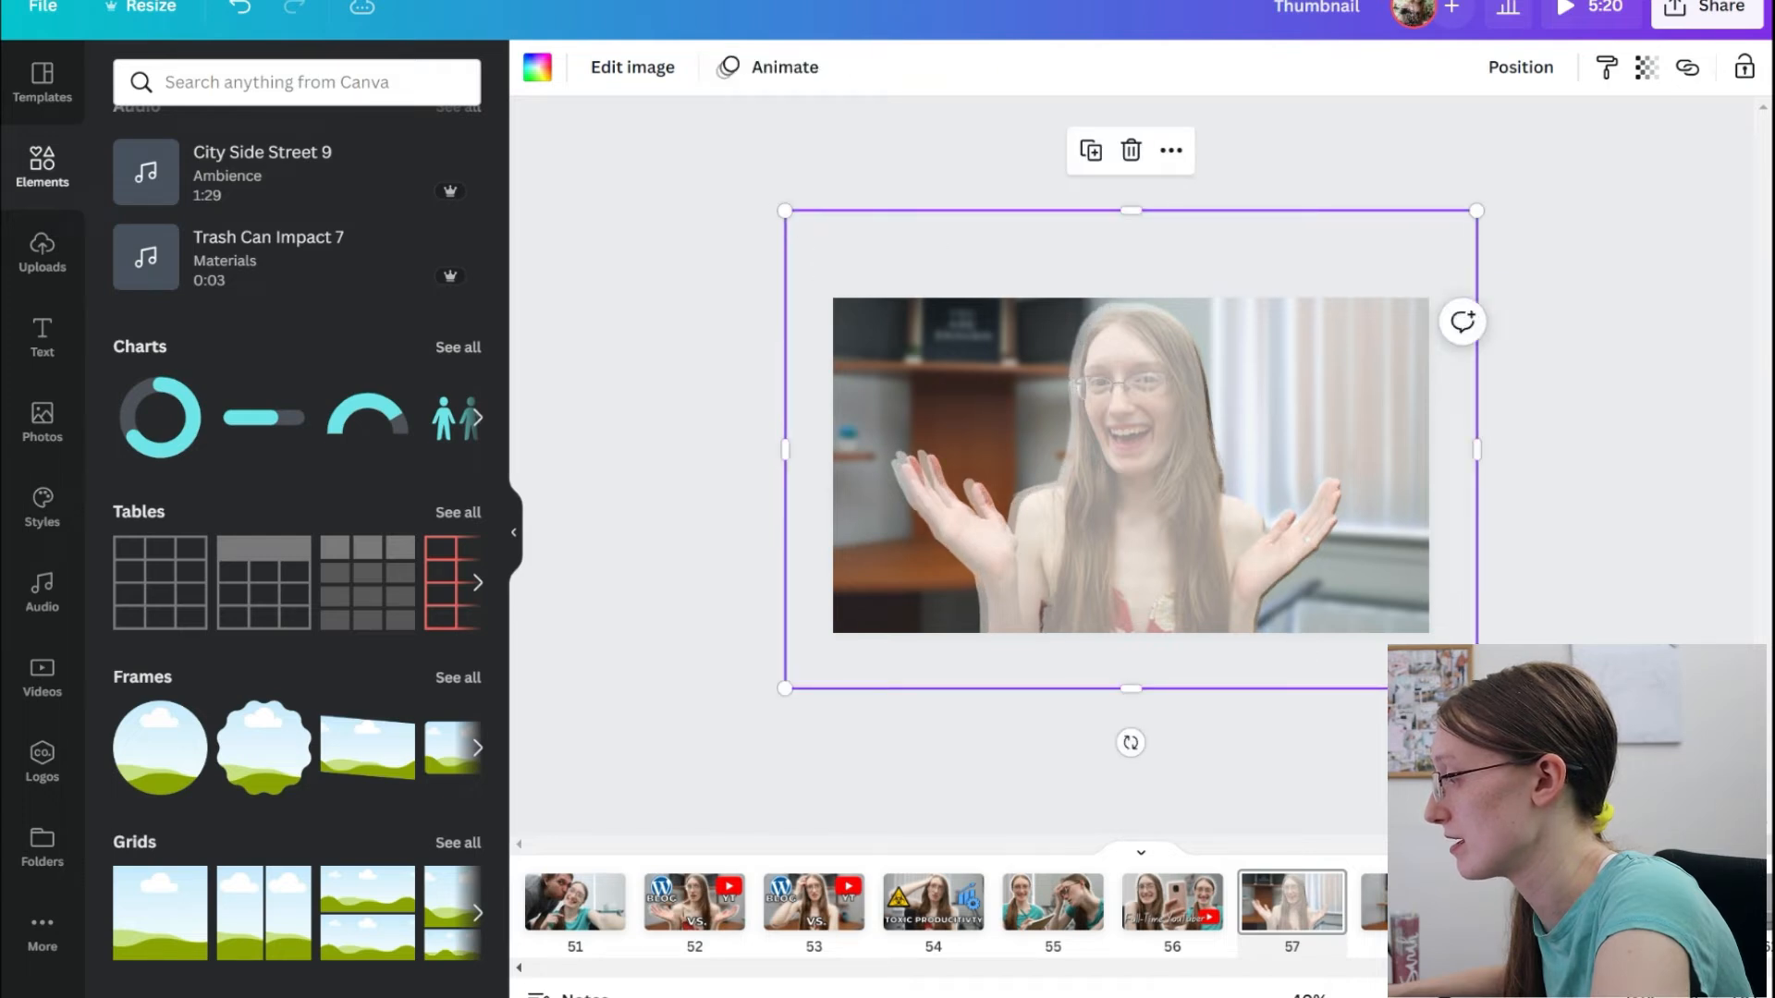
pyautogui.scroll(3, 1112, 451)
pyautogui.moveTo(1098, 504); pyautogui.dragTo(1099, 504)
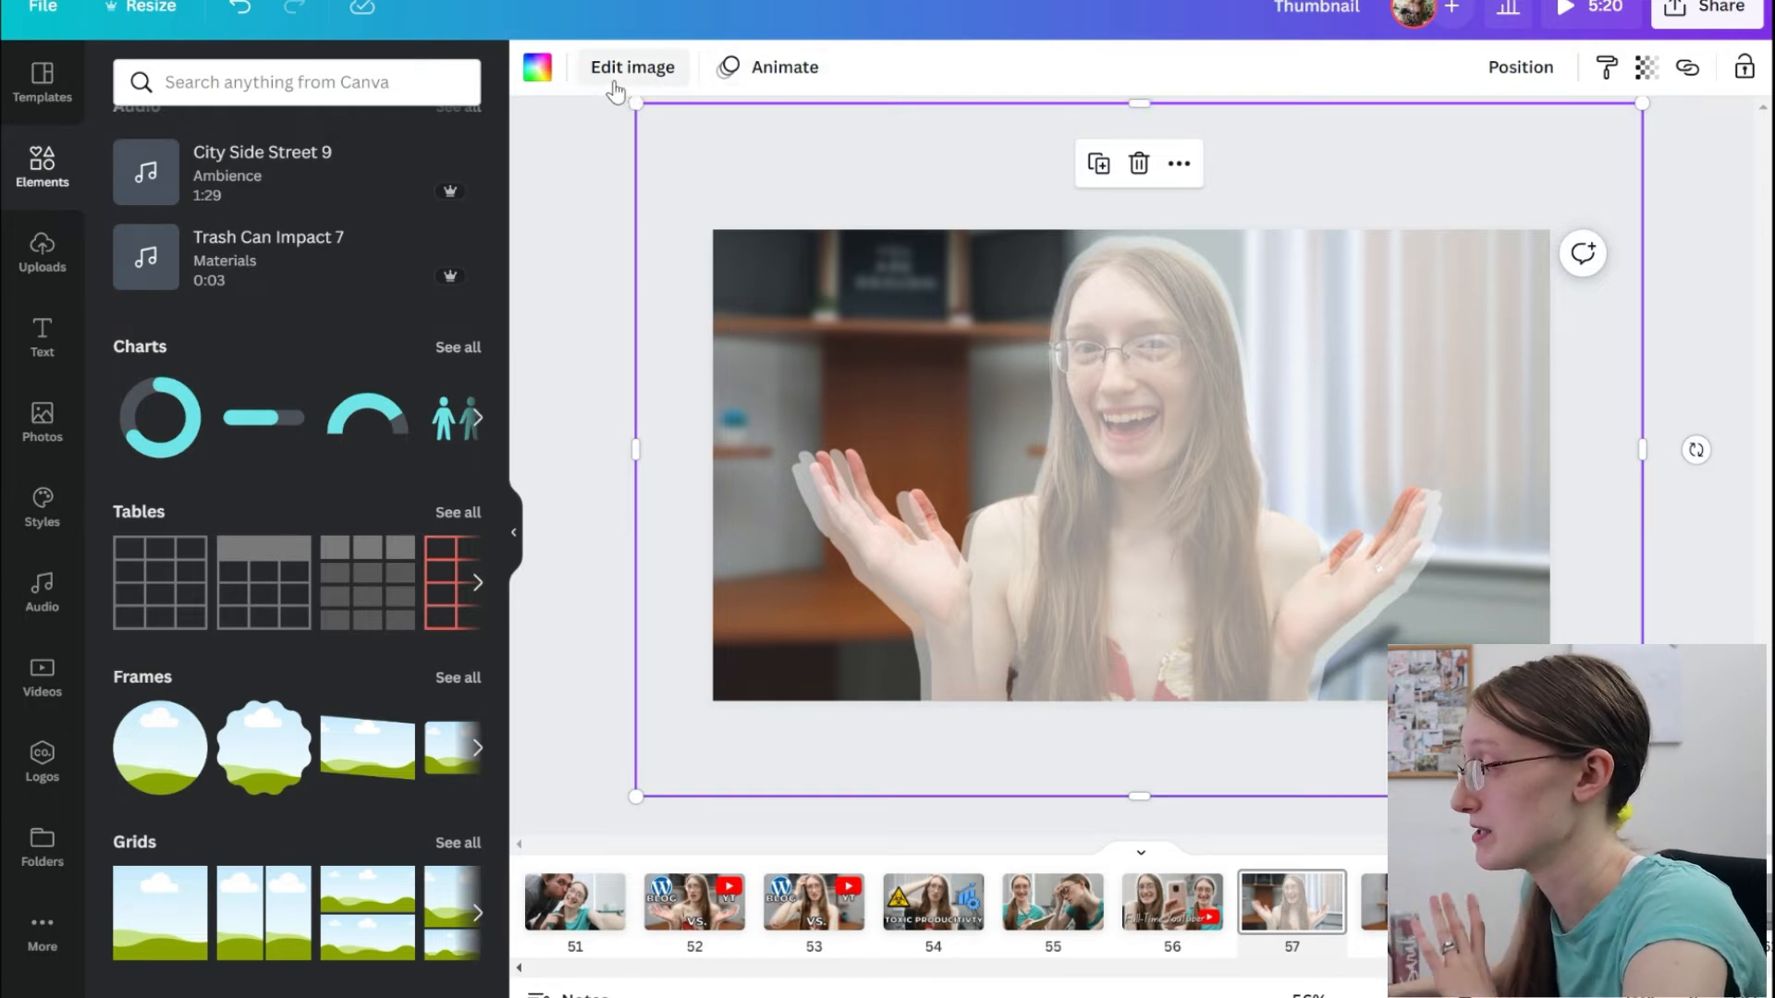
pyautogui.click(1569, 68)
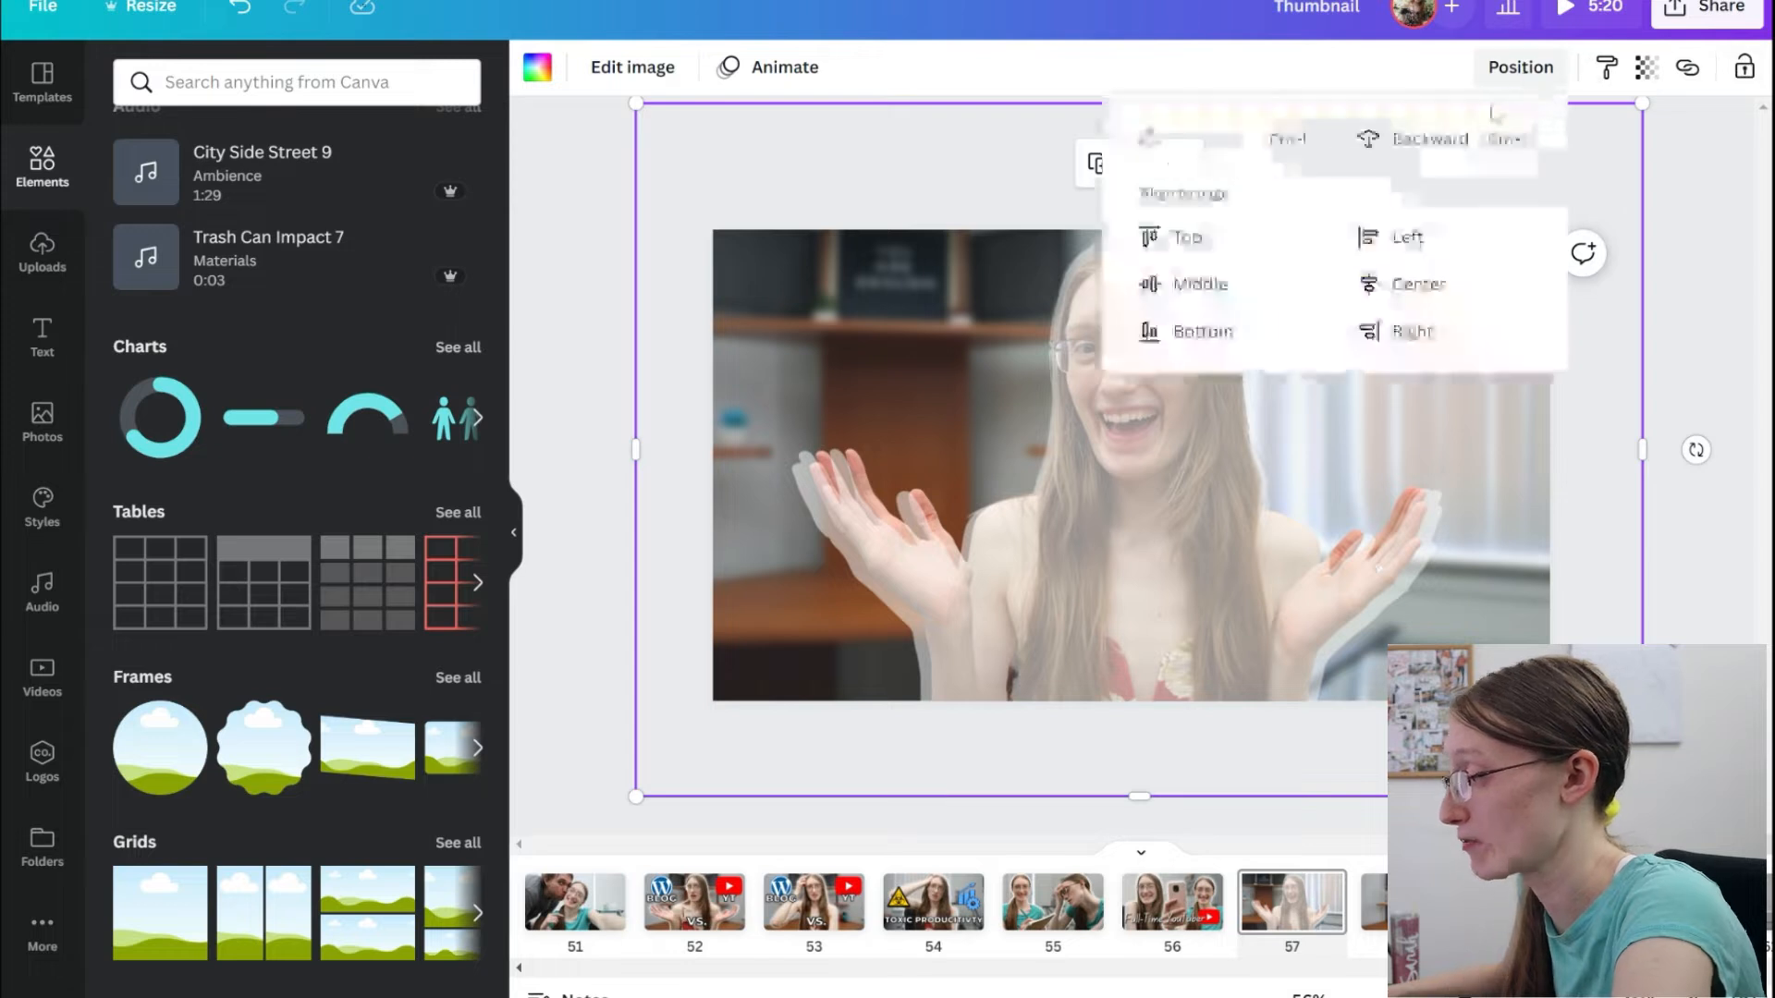
pyautogui.click(1414, 138)
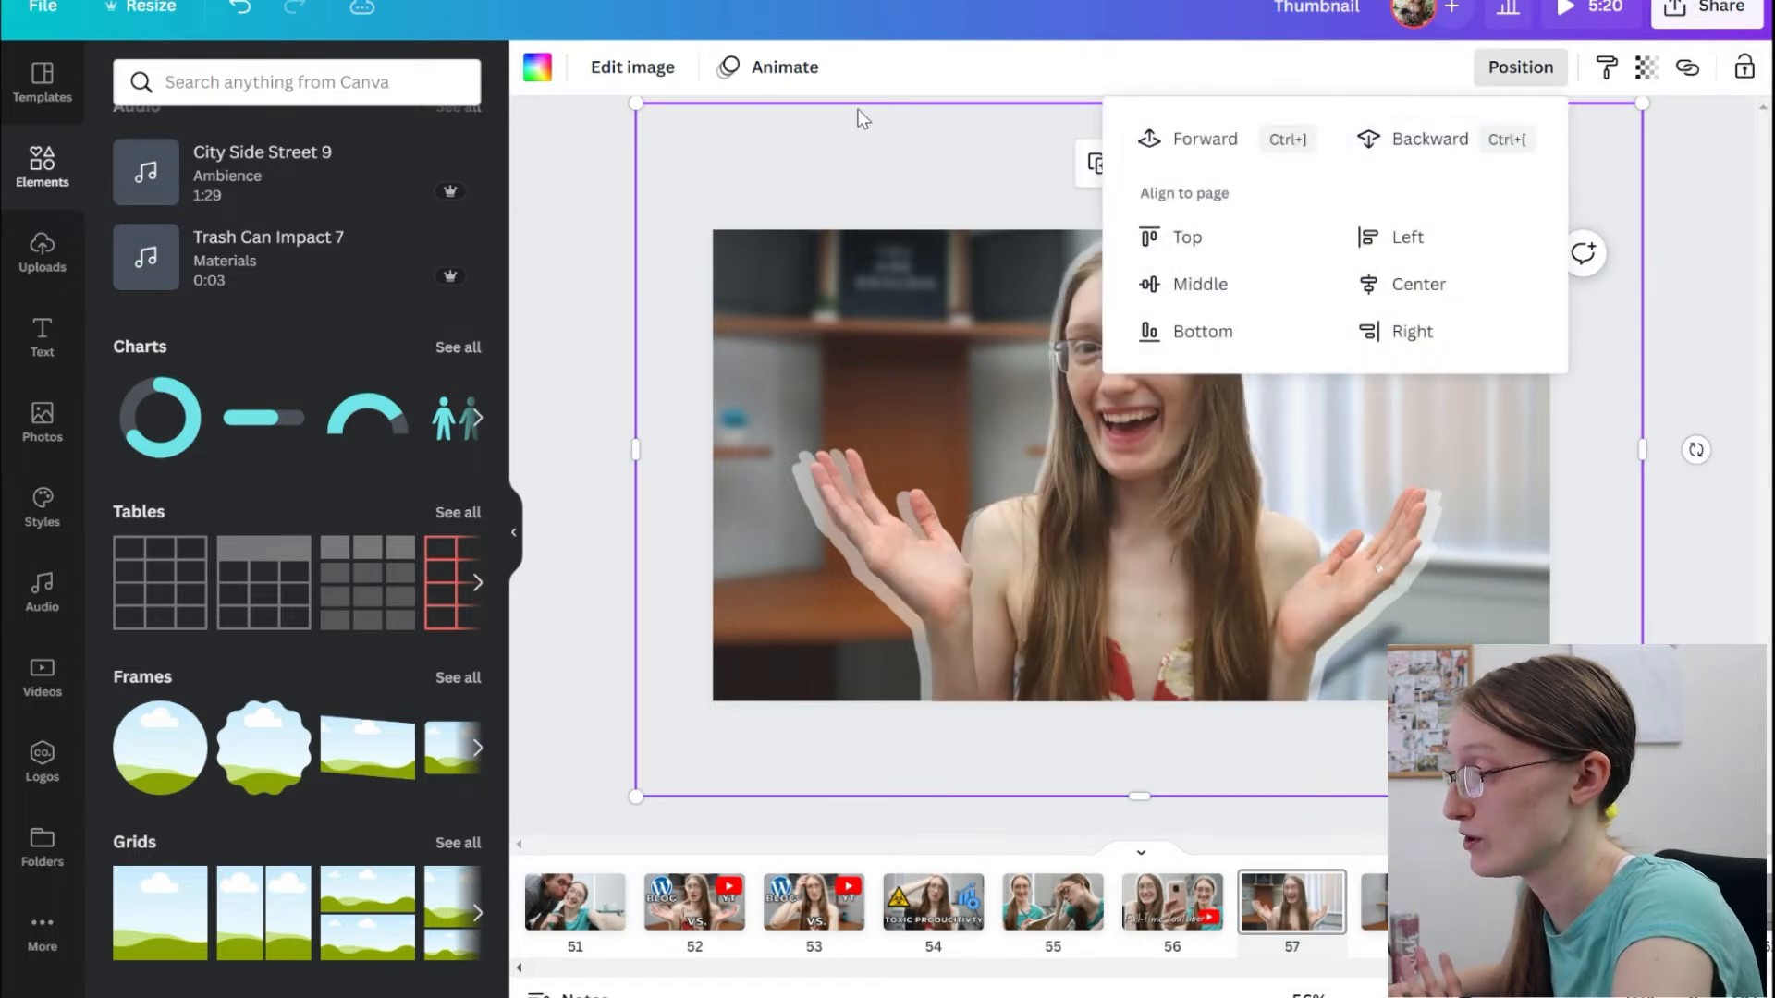
pyautogui.click(631, 71)
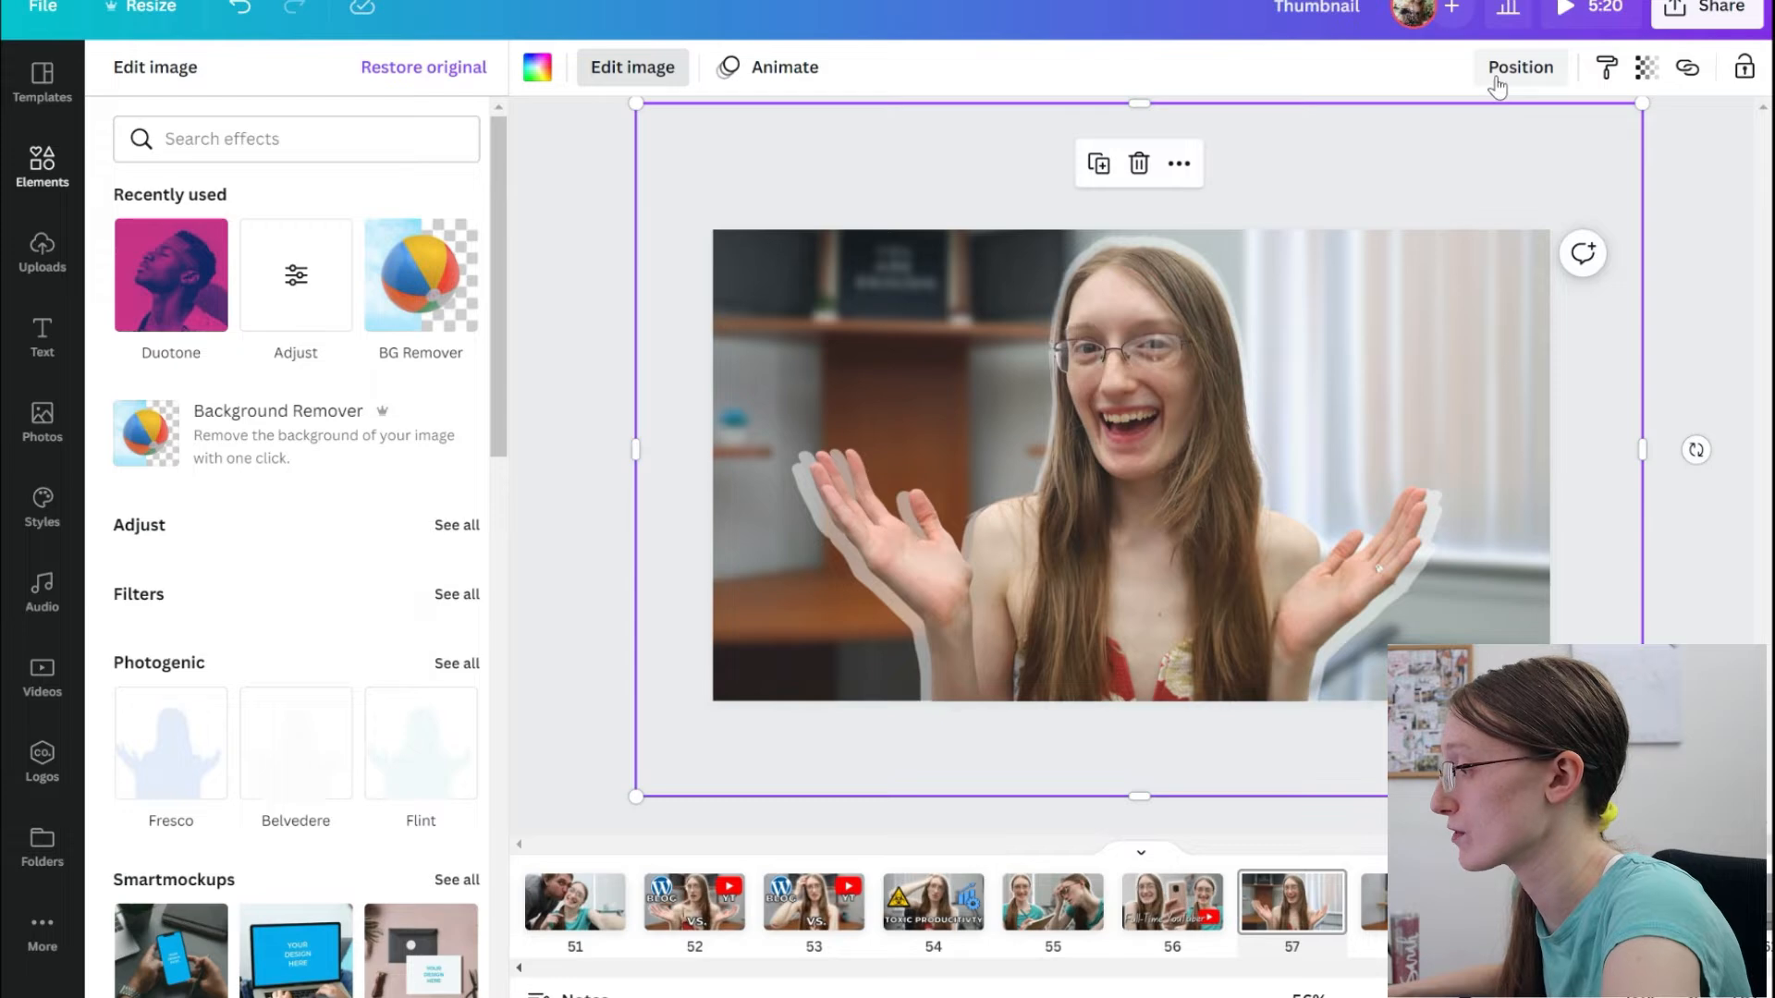
pyautogui.click(1497, 79)
pyautogui.click(1202, 139)
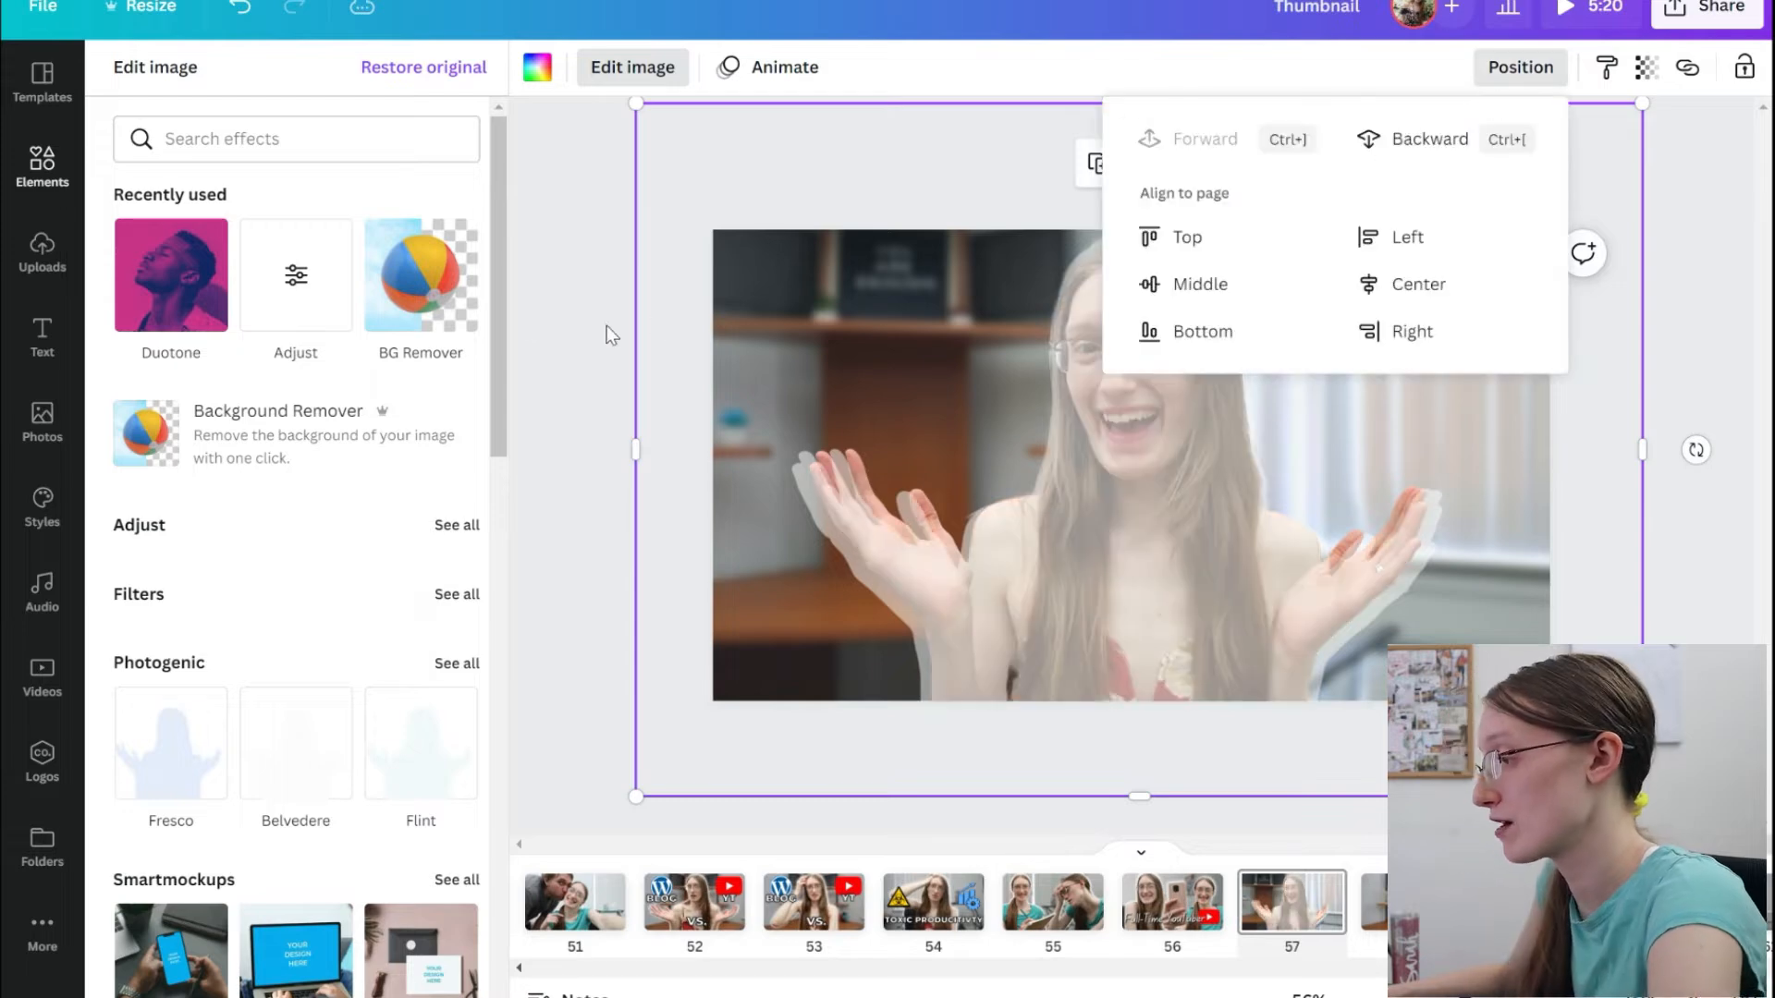
pyautogui.click(520, 313)
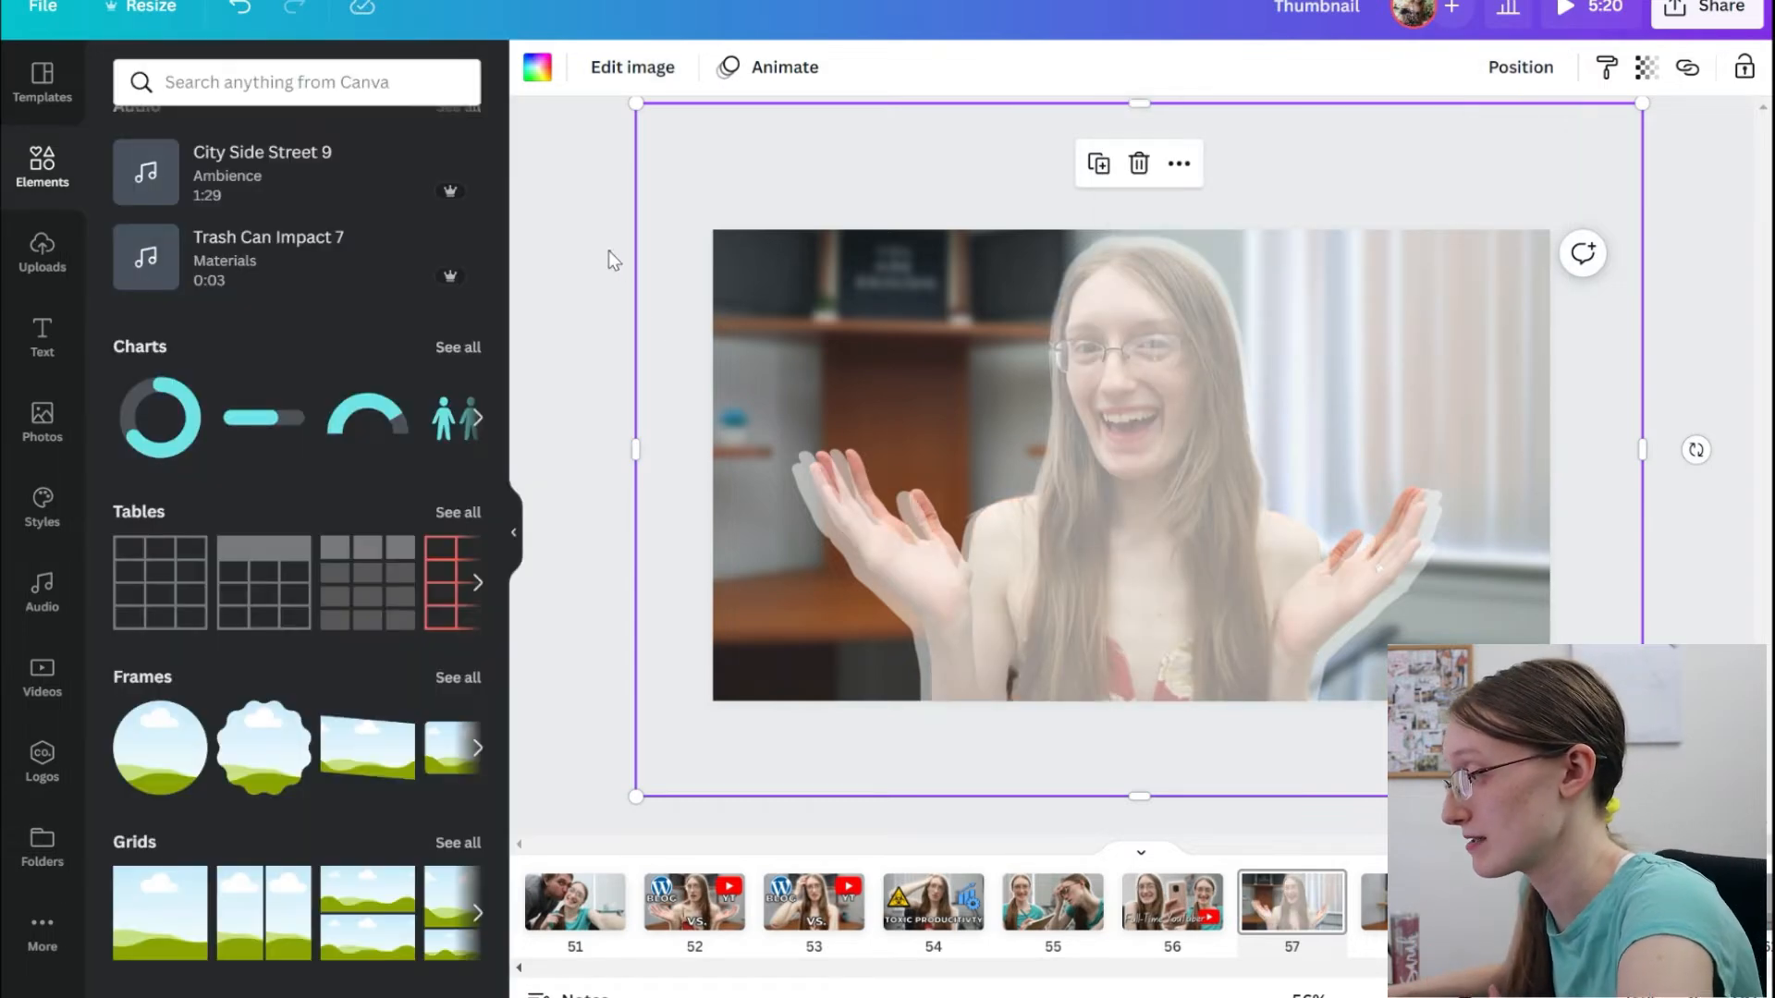
# Open all Adjust settings for the white silhouette and send it backward behind the portrait cut-out.
pyautogui.click(608, 251)
pyautogui.click(963, 347)
pyautogui.click(640, 88)
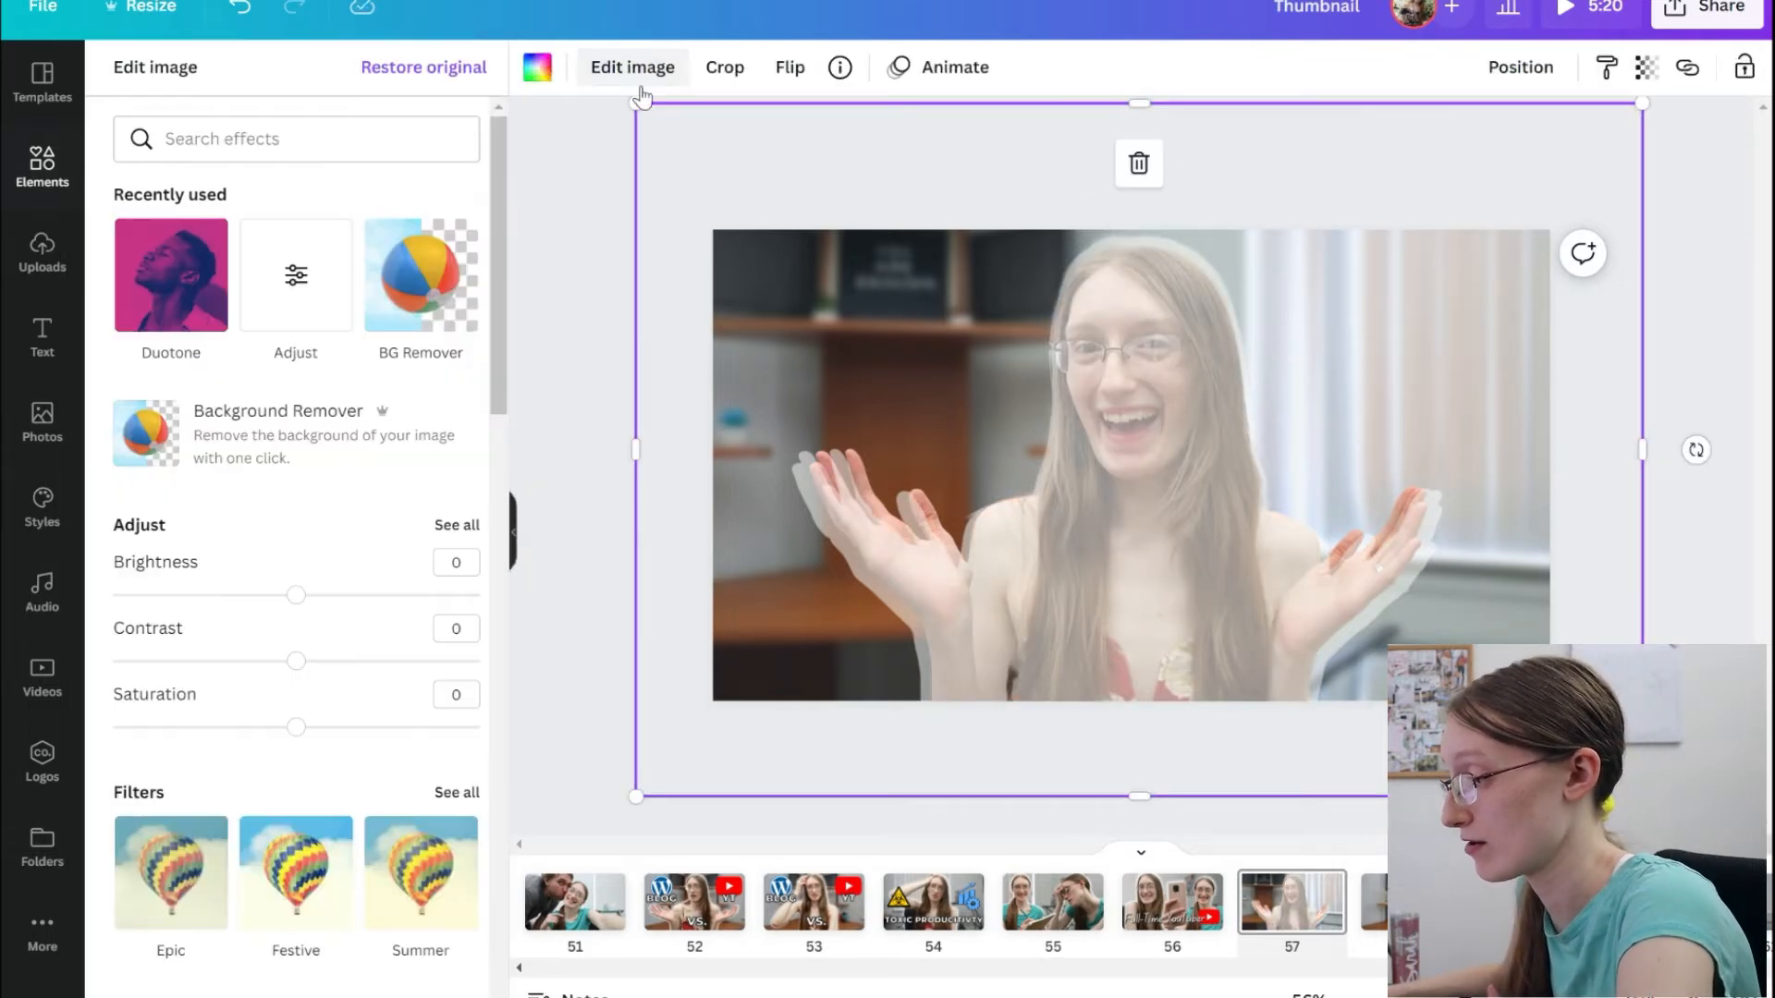
pyautogui.click(456, 528)
pyautogui.click(1479, 61)
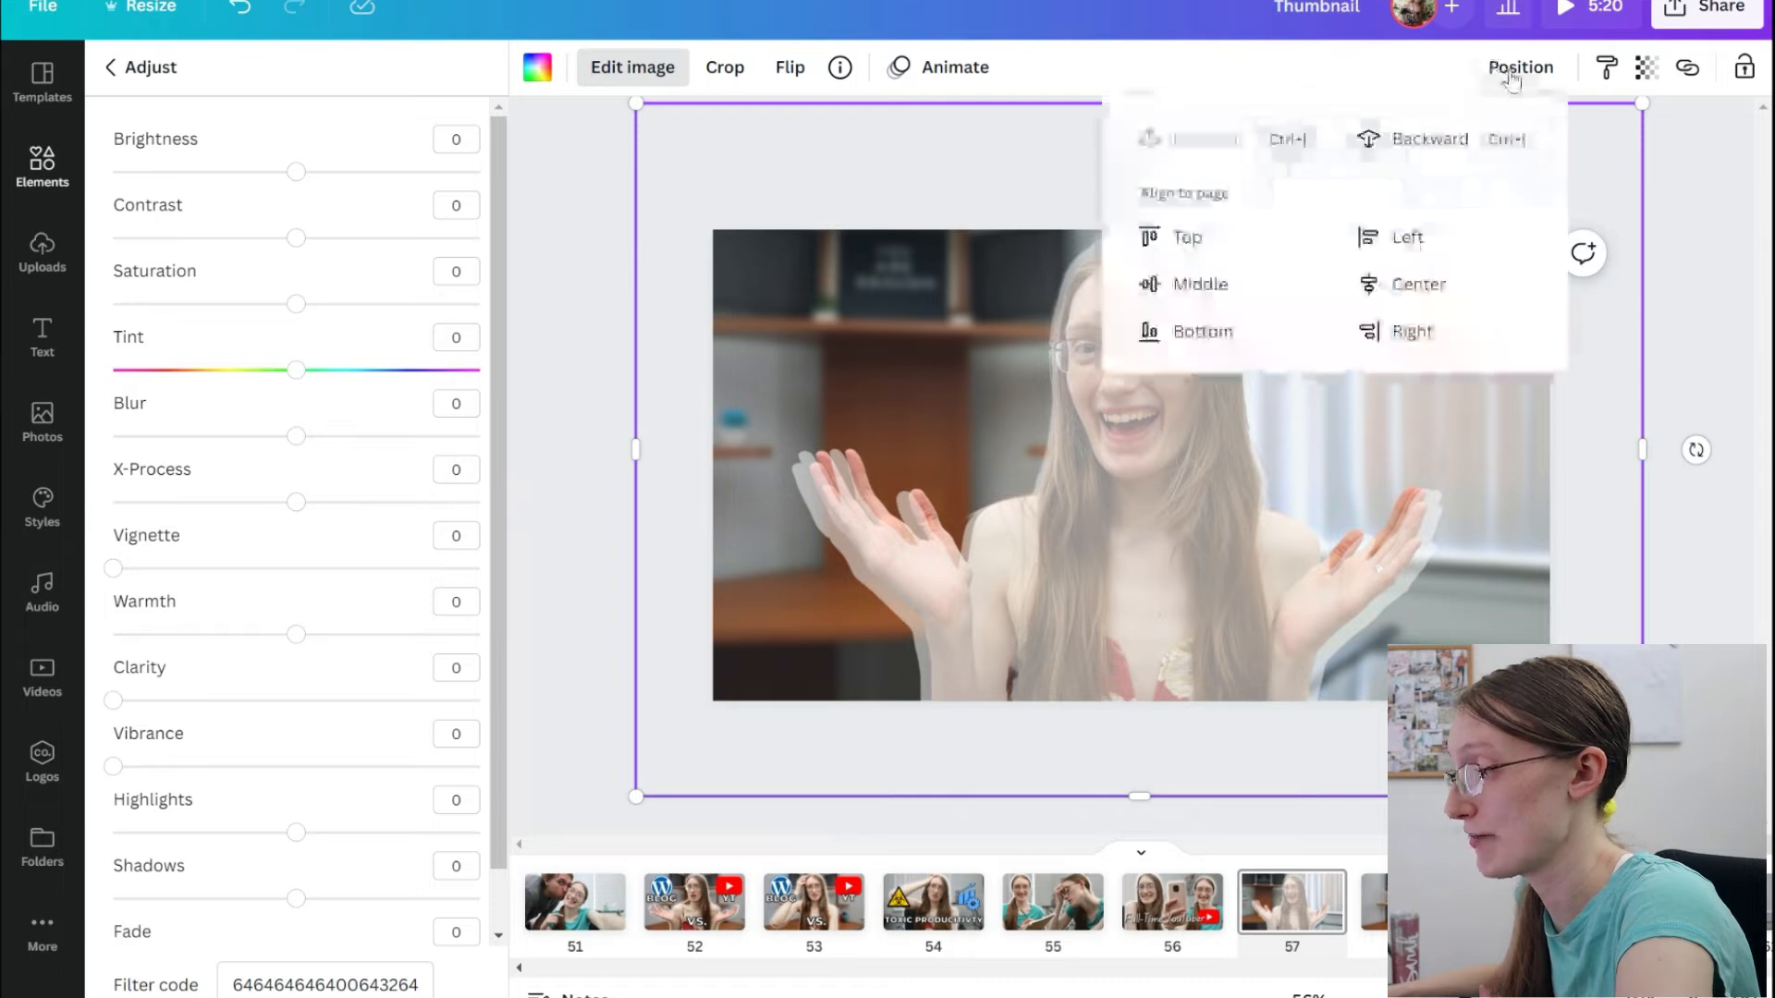
pyautogui.click(1403, 143)
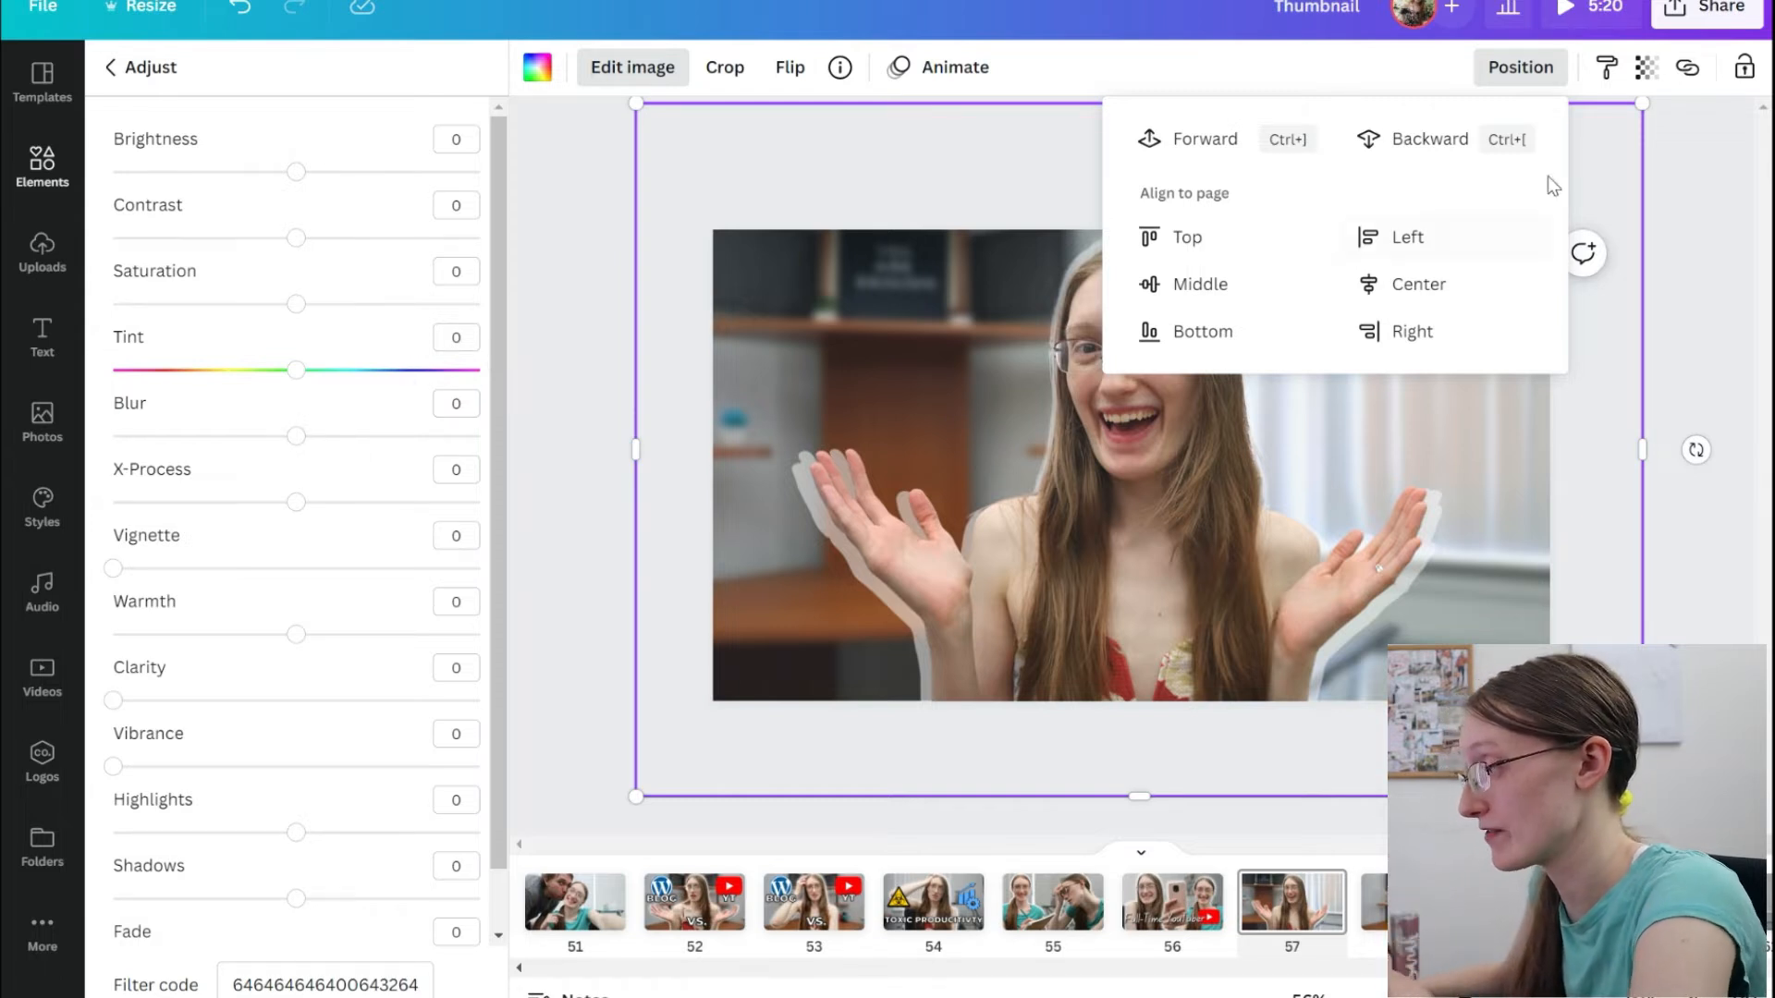
# Set the white silhouette's transparency to 100 and its blur to 17 to form a soft glow.
pyautogui.click(1649, 68)
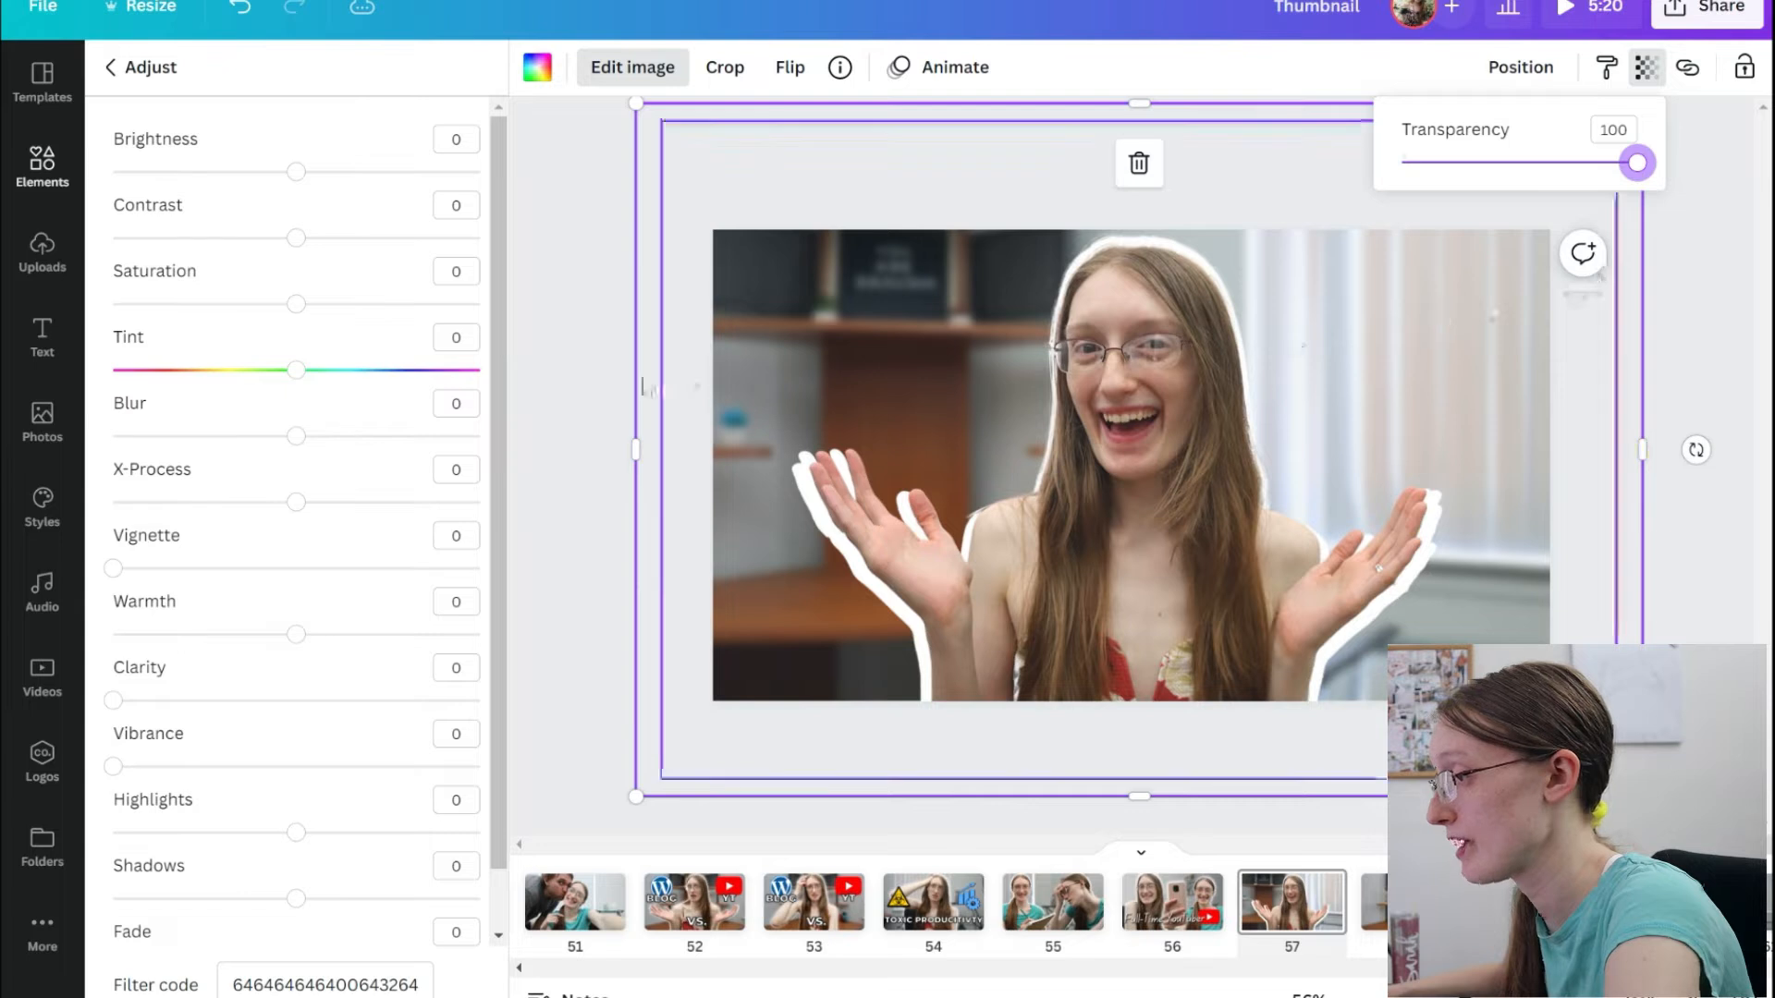
pyautogui.moveTo(303, 442); pyautogui.dragTo(329, 442)
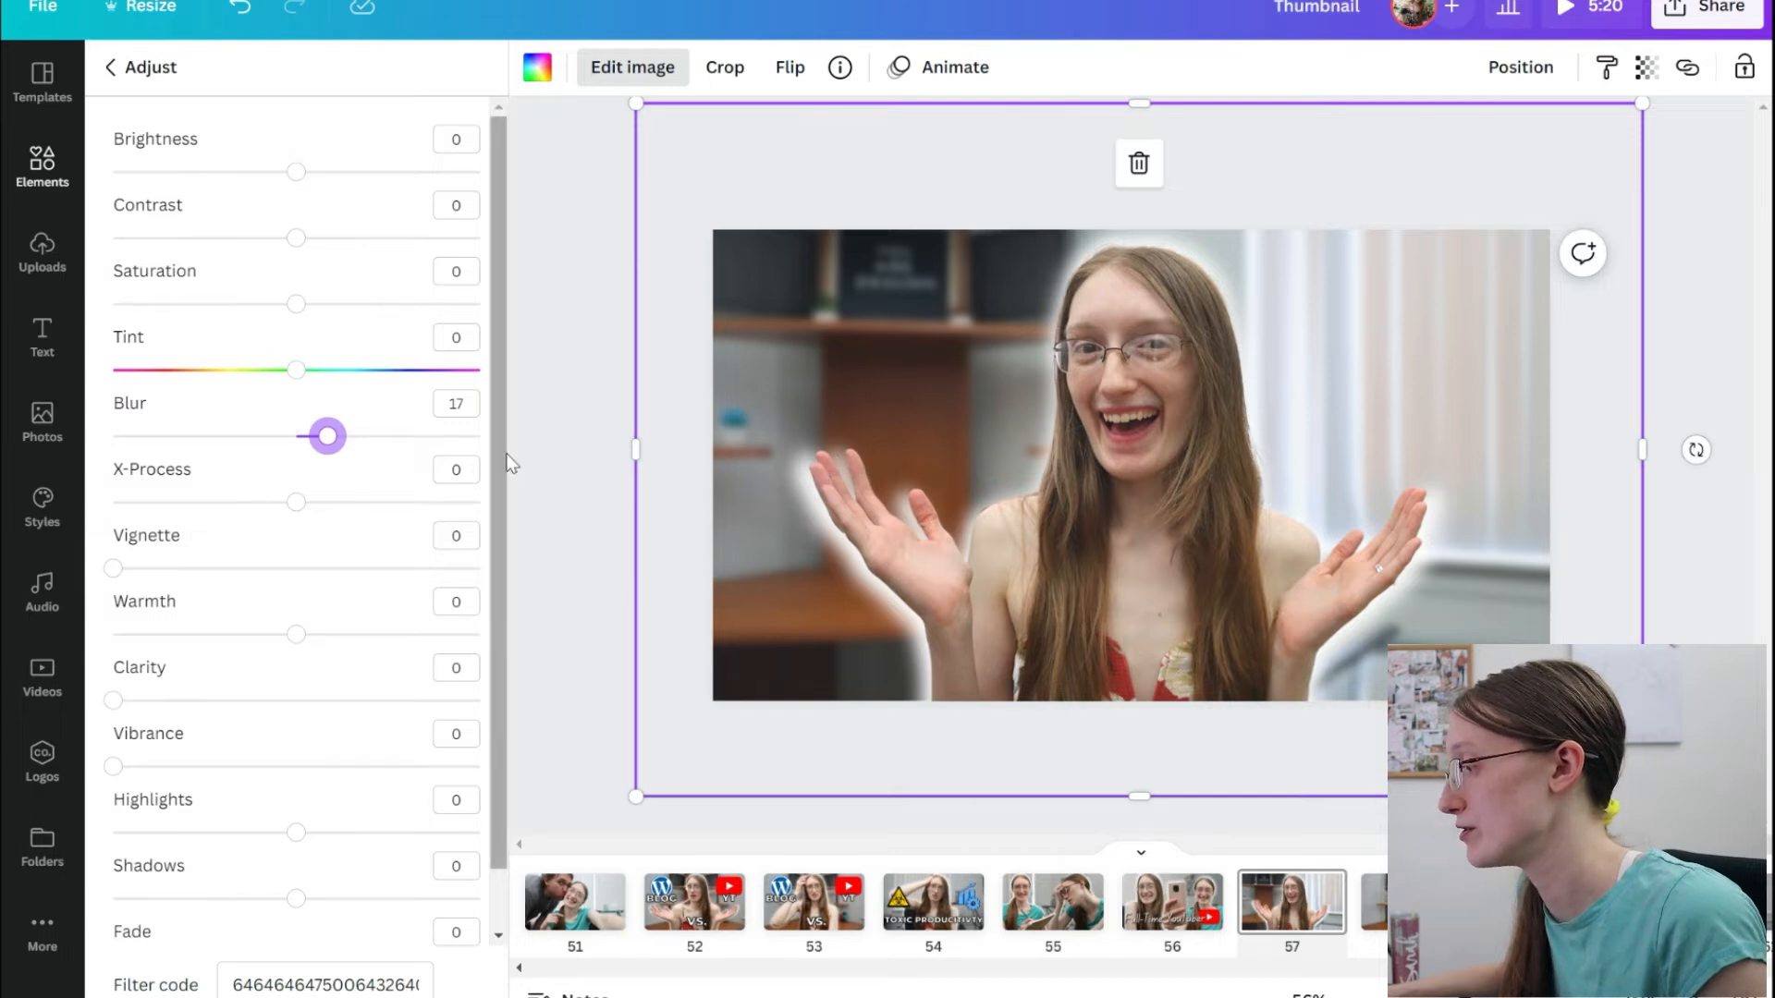
pyautogui.click(567, 426)
# Reposition the blurred white silhouette behind the portrait cut-out so the glow surrounds the figure evenly.
pyautogui.click(1108, 455)
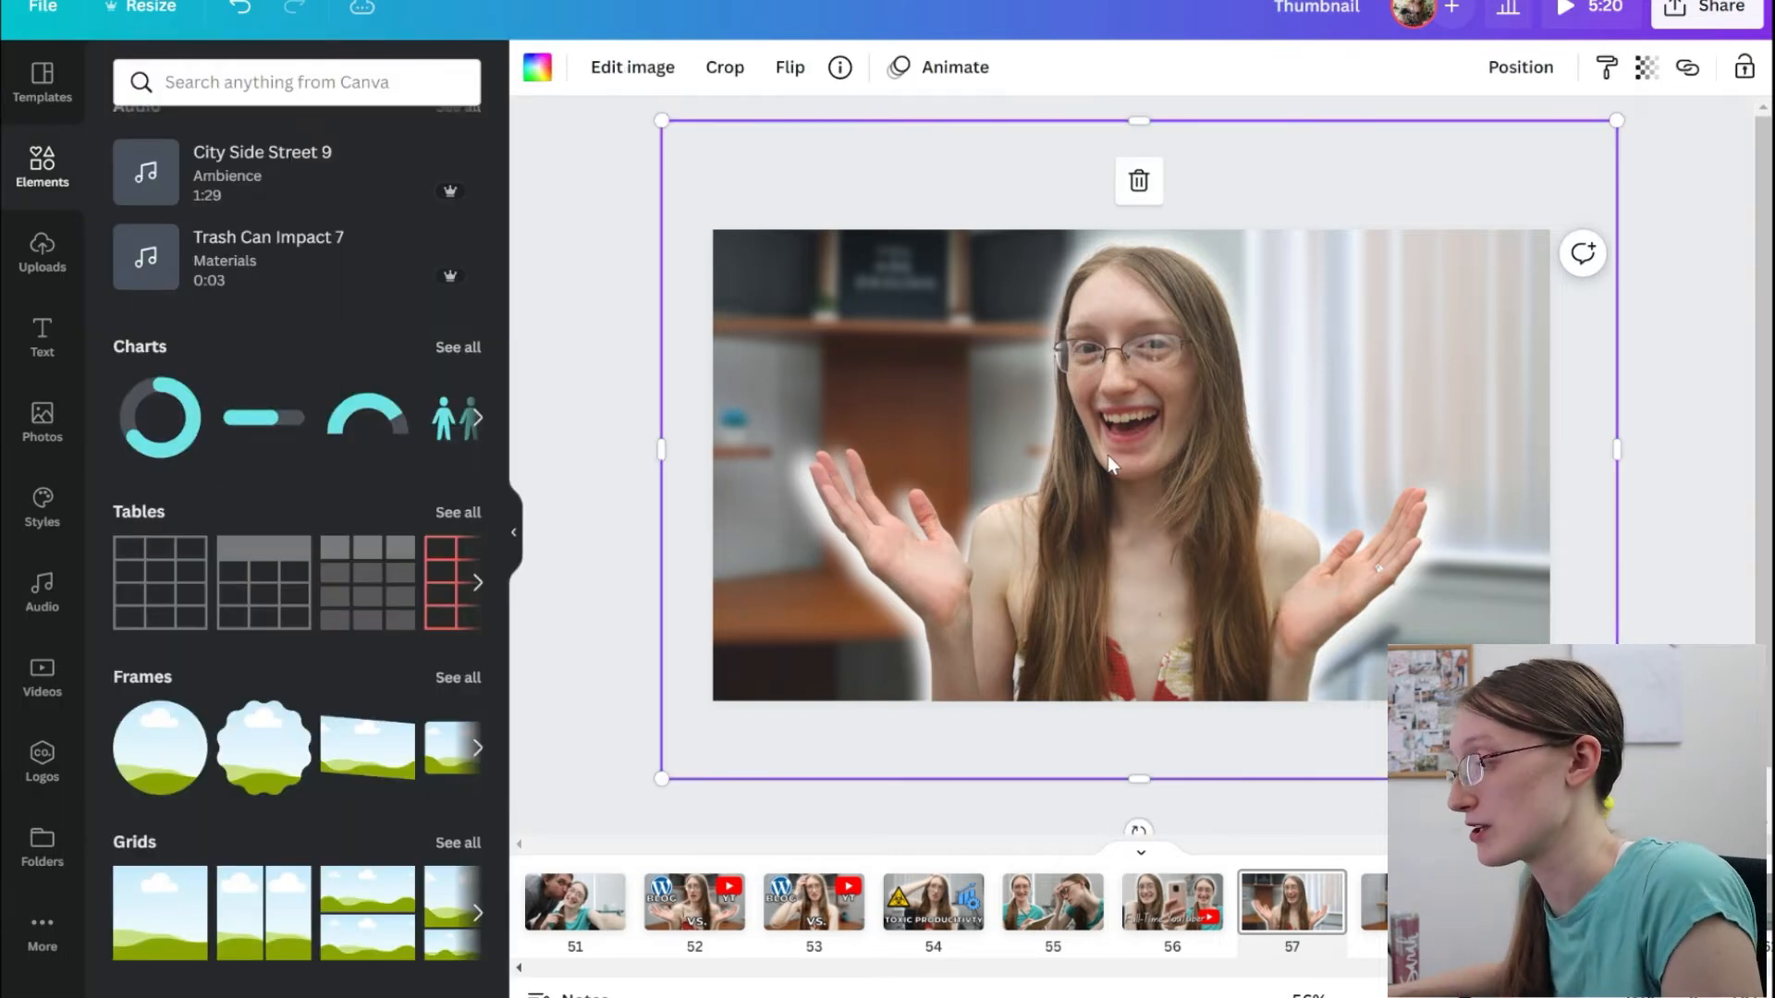
pyautogui.click(1107, 454)
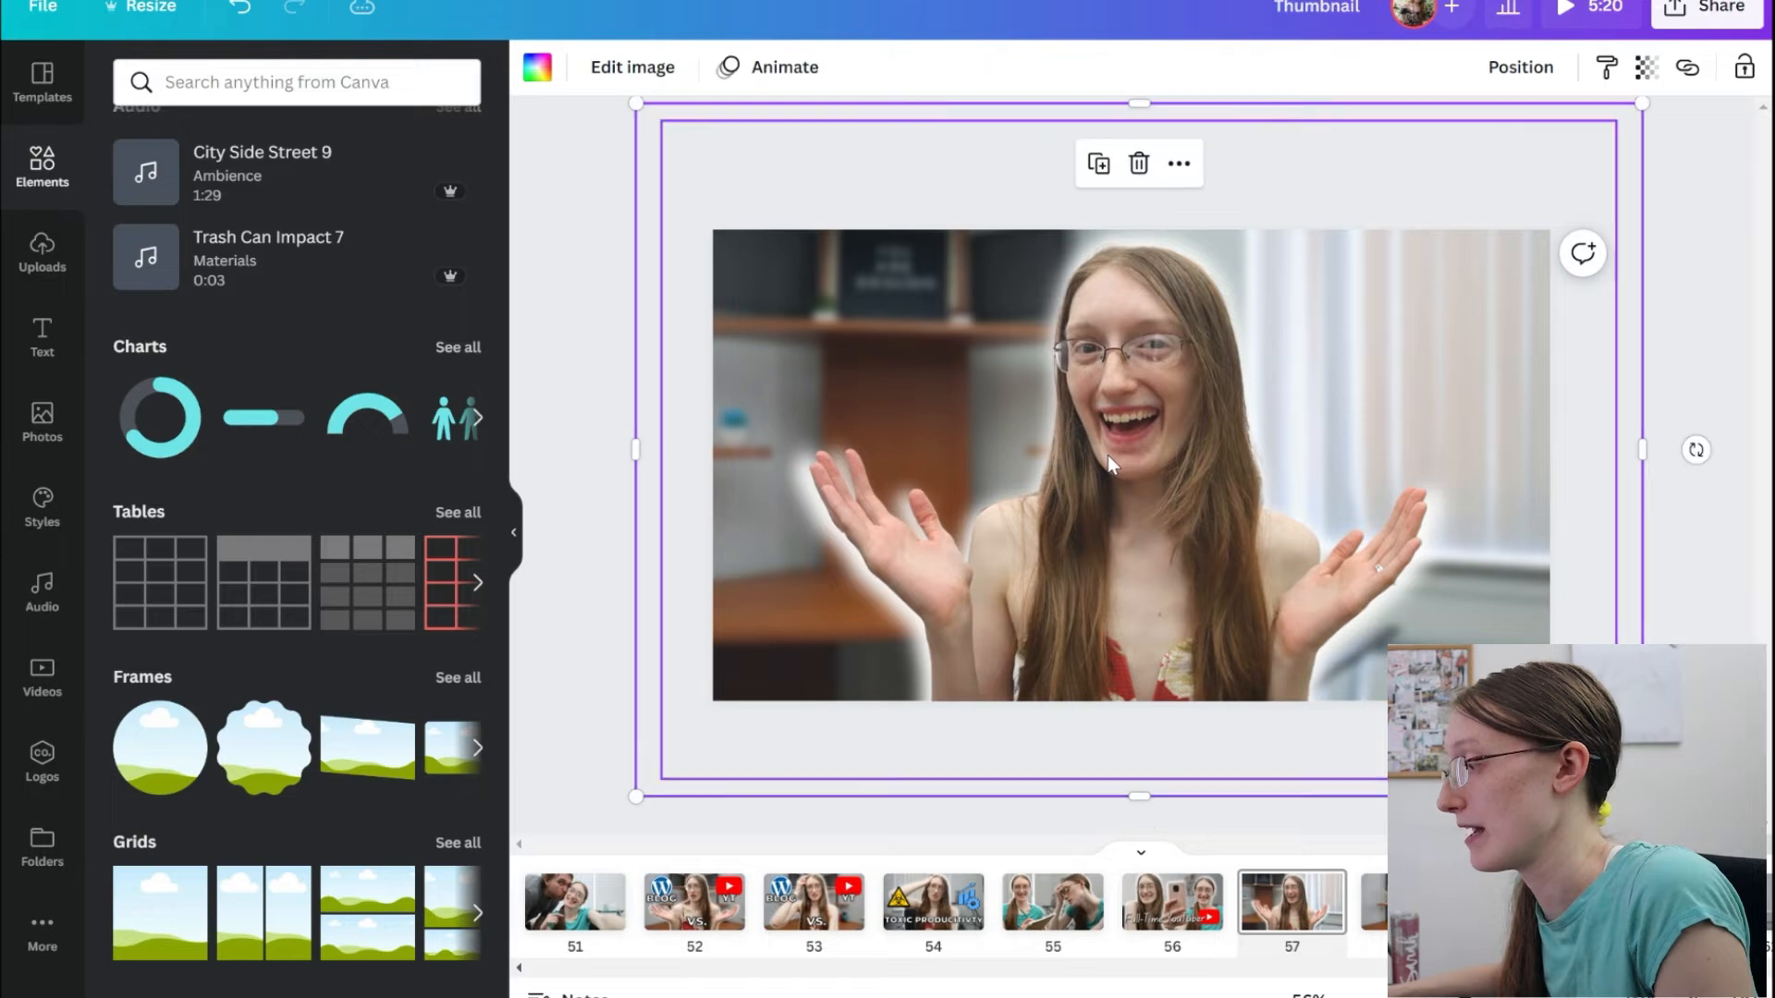
pyautogui.moveTo(1189, 435); pyautogui.dragTo(1103, 452)
pyautogui.moveTo(1110, 534)
pyautogui.mouseDown()
pyautogui.moveTo(1129, 551)
pyautogui.moveTo(1125, 511)
pyautogui.moveTo(1102, 533)
pyautogui.mouseUp()
pyautogui.click(619, 477)
pyautogui.click(1184, 525)
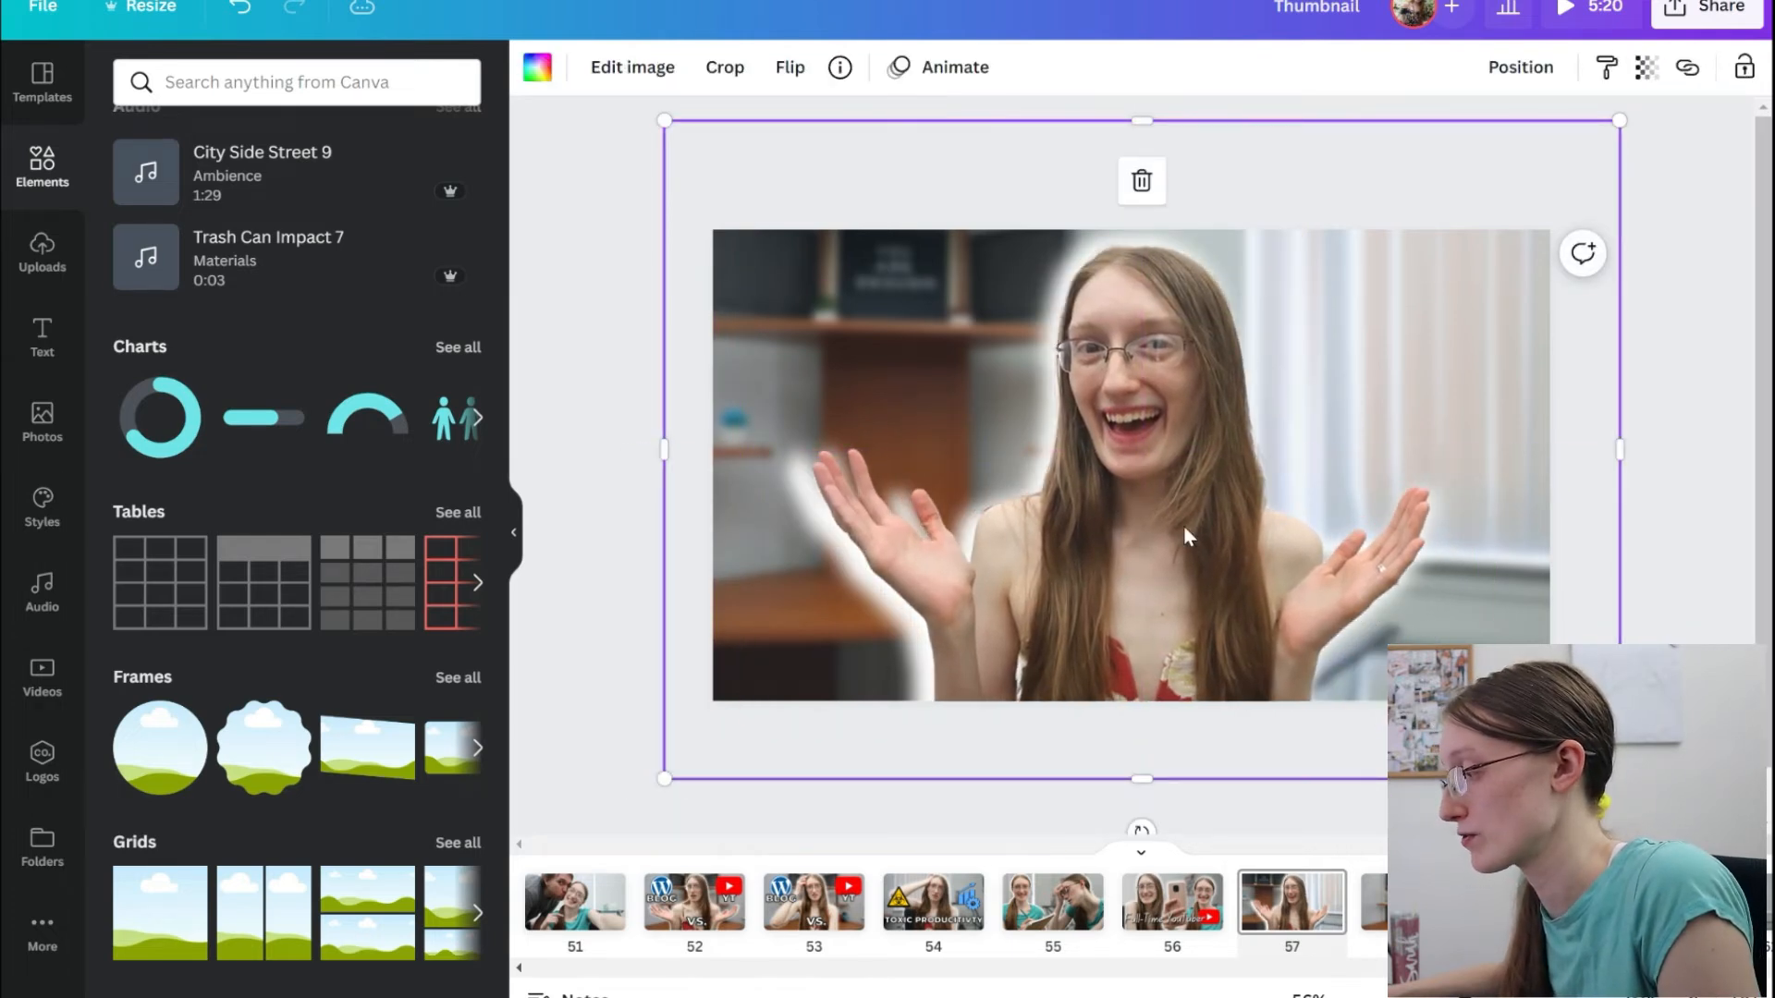
pyautogui.click(1185, 530)
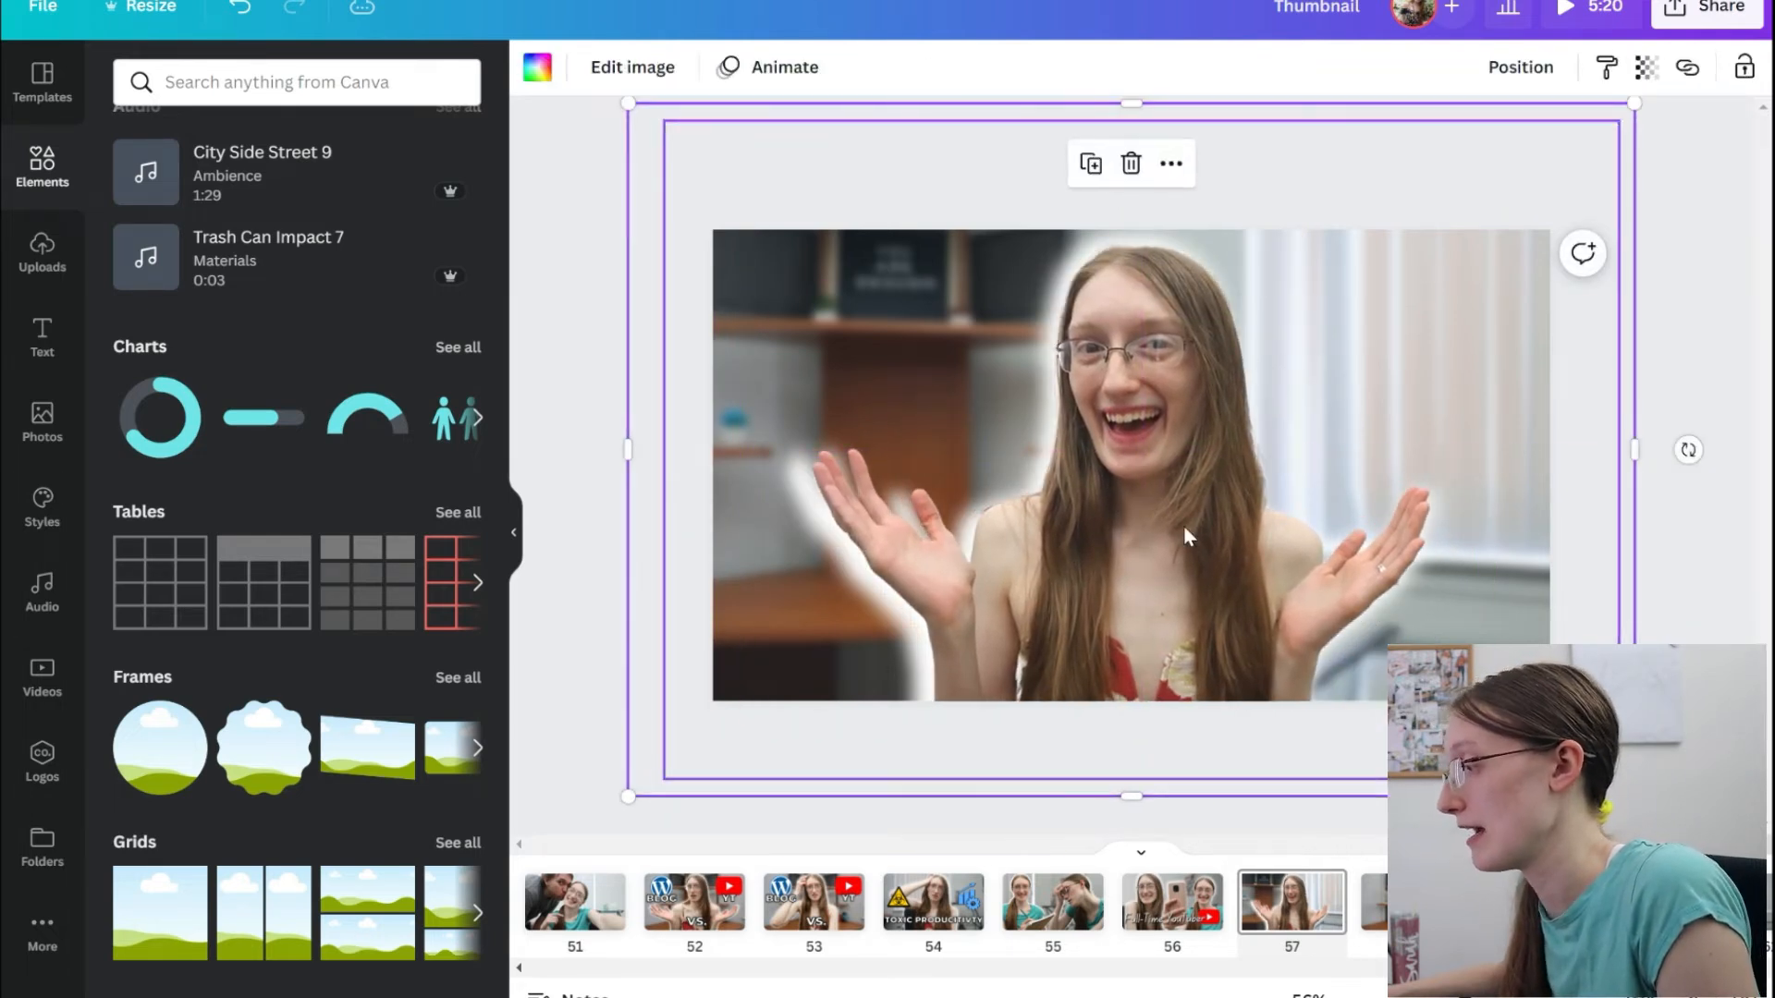
pyautogui.moveTo(1185, 530); pyautogui.dragTo(1228, 476)
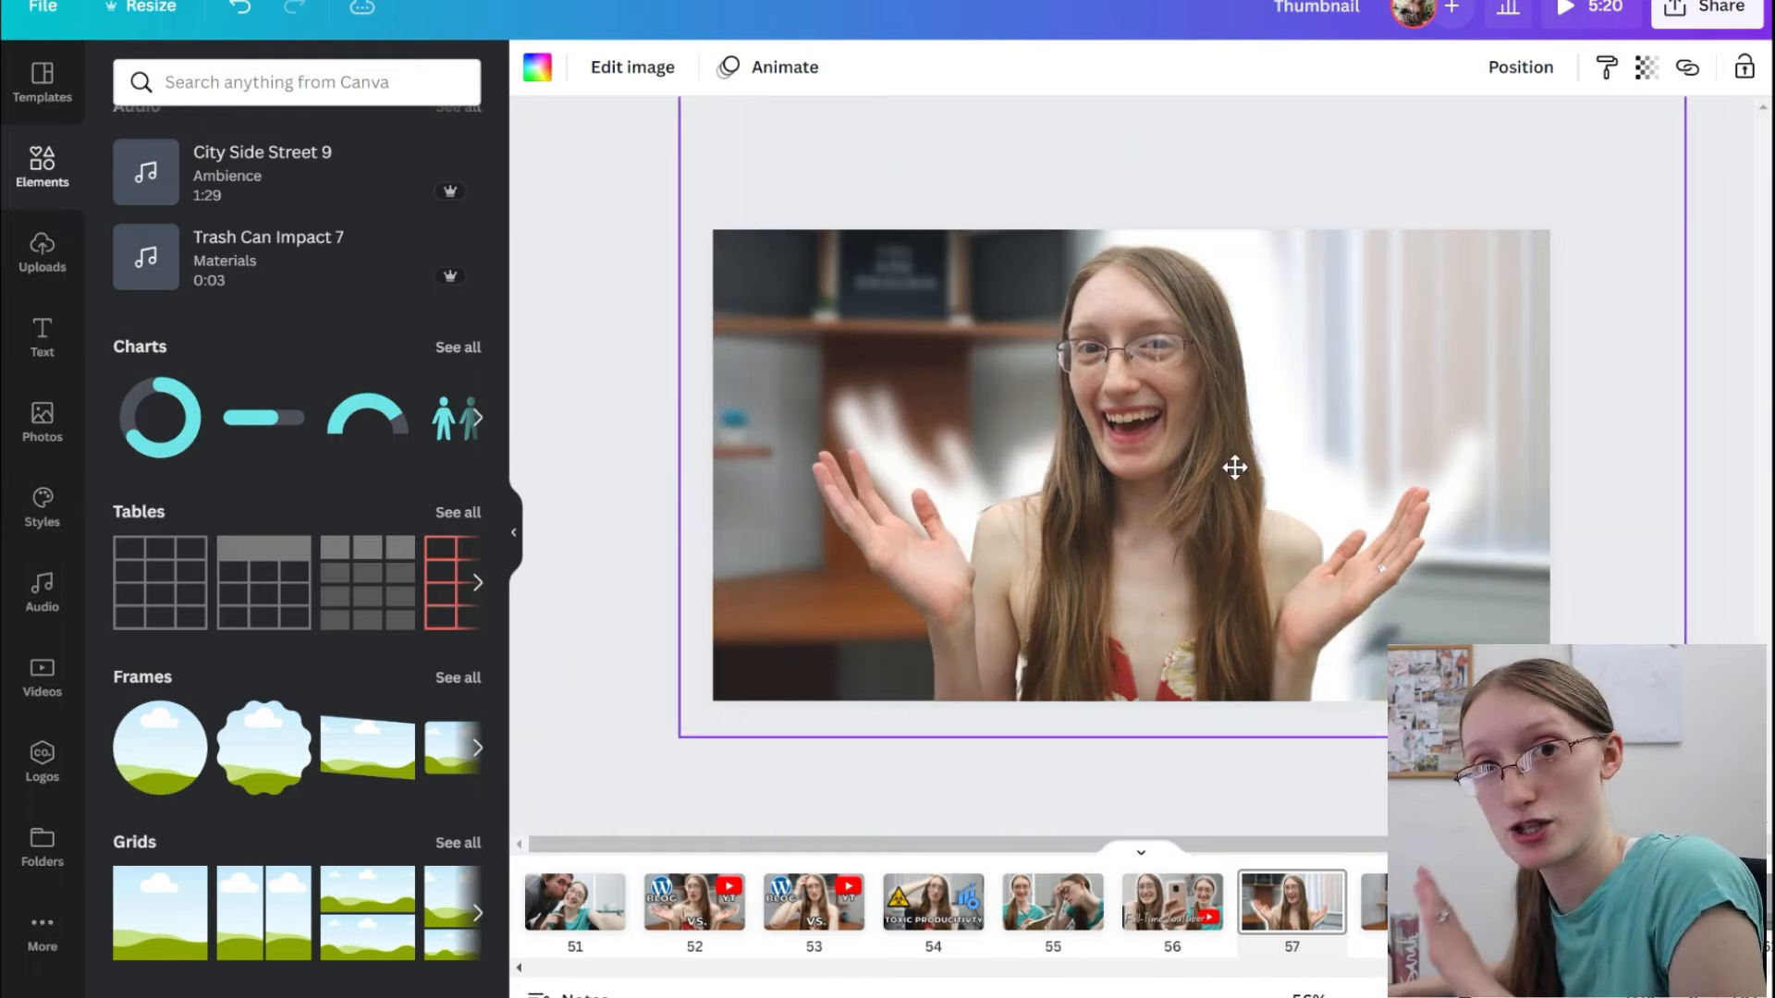
pyautogui.moveTo(1227, 476); pyautogui.dragTo(1198, 529)
pyautogui.click(850, 347)
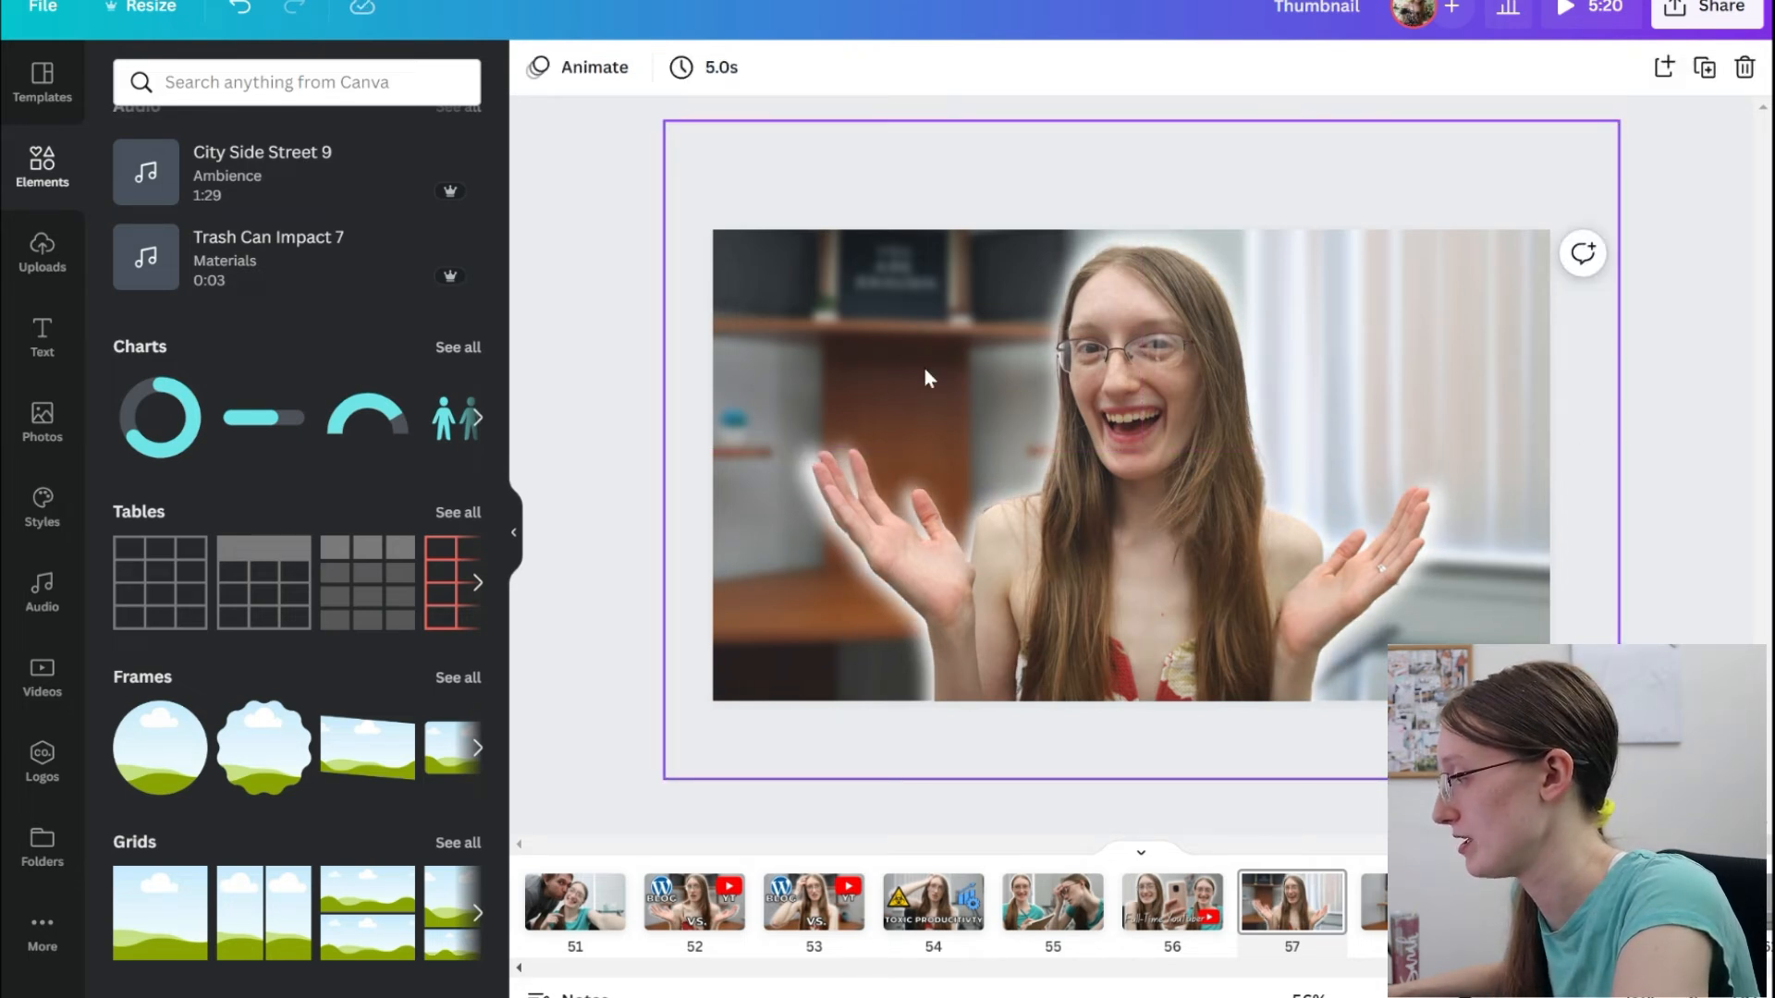
# Place reduced copies of the "TOXIC PRODUCITIVTY" and "Full-Time YouTuber" thumbnails in the page's upper-left and upper-right corners.
pyautogui.hotkey('ctrl', 'v')
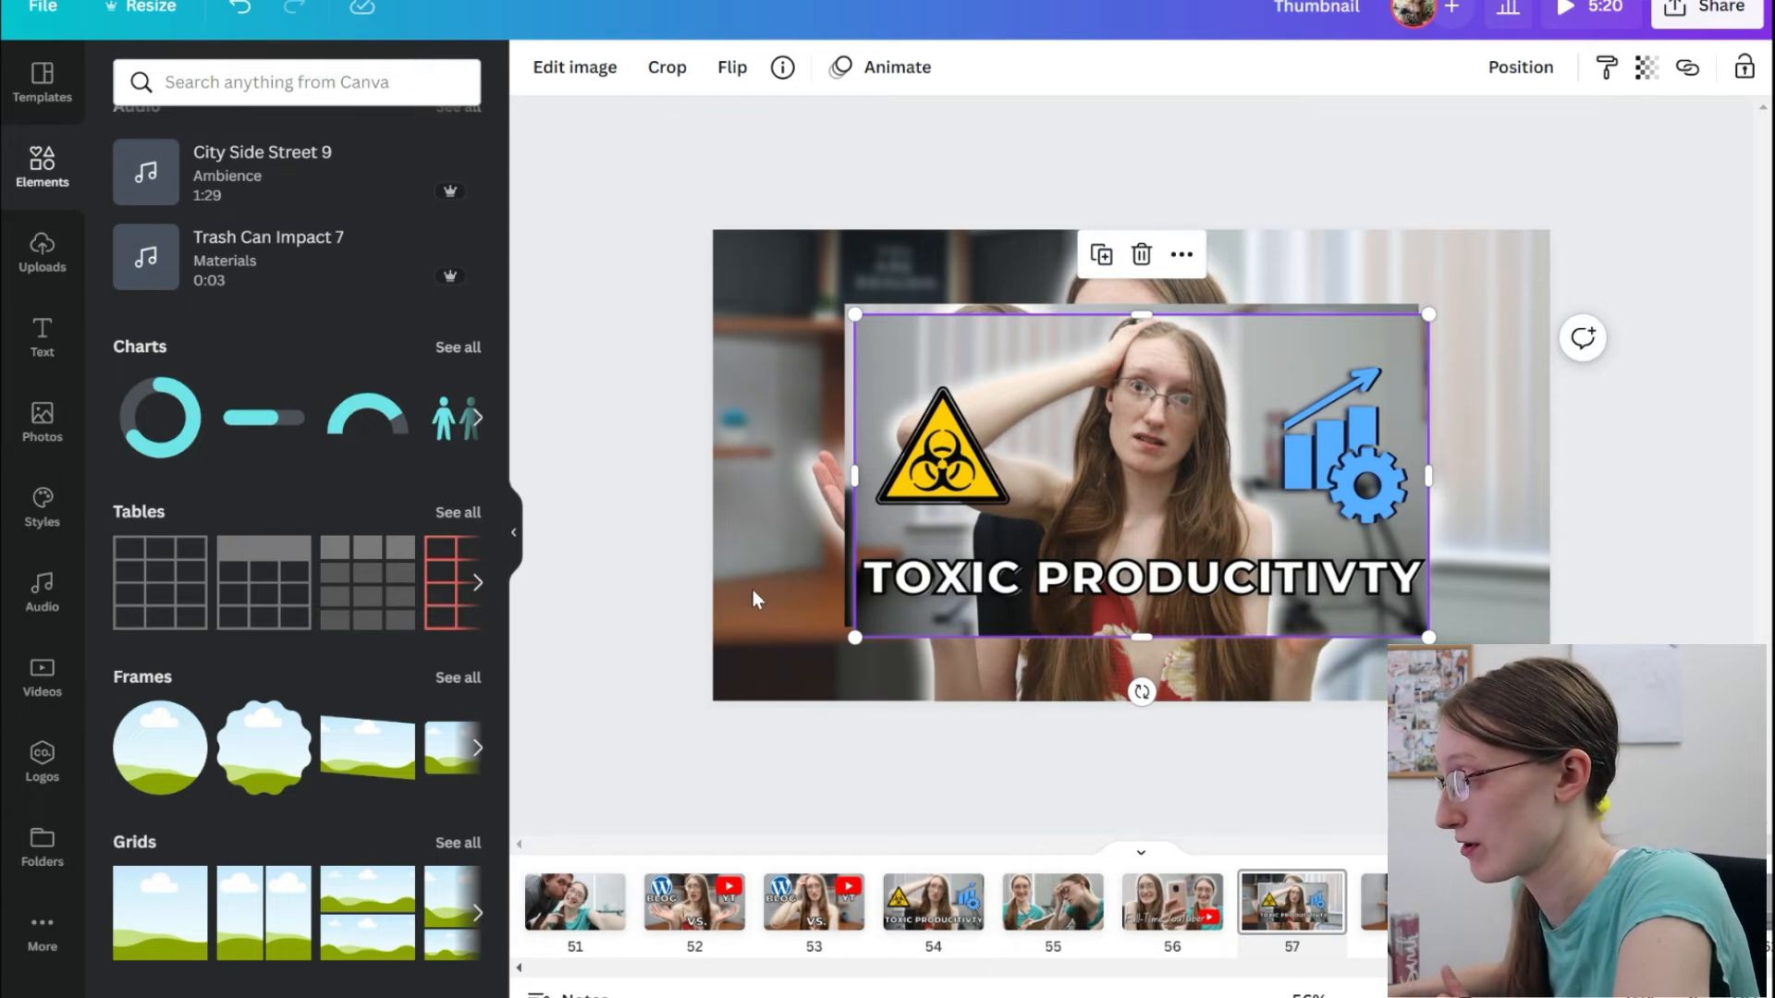
pyautogui.moveTo(1129, 543); pyautogui.dragTo(1090, 501)
pyautogui.click(157, 948)
pyautogui.moveTo(1054, 436); pyautogui.dragTo(769, 313)
pyautogui.hotkey('ctrl', 'z')
pyautogui.click(603, 447)
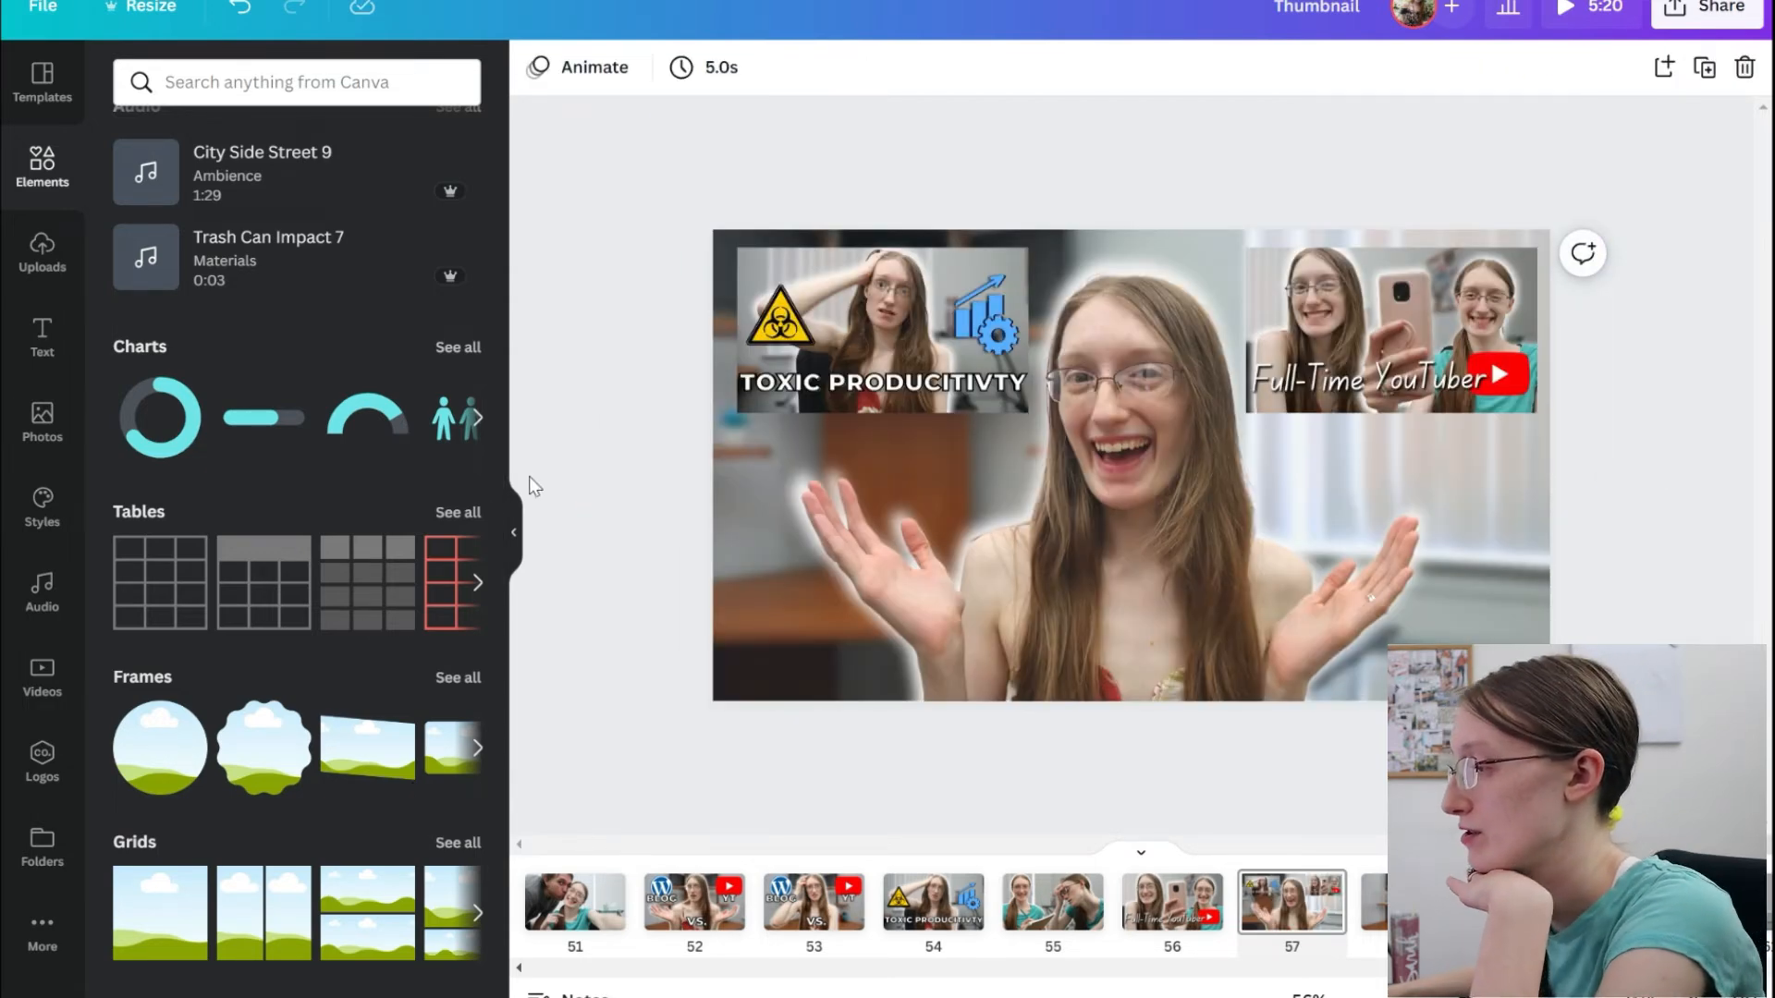
# Add white rectangles from the square shape behind both small thumbnails as thin borders.
pyautogui.scroll(10, 162, 430)
pyautogui.click(163, 412)
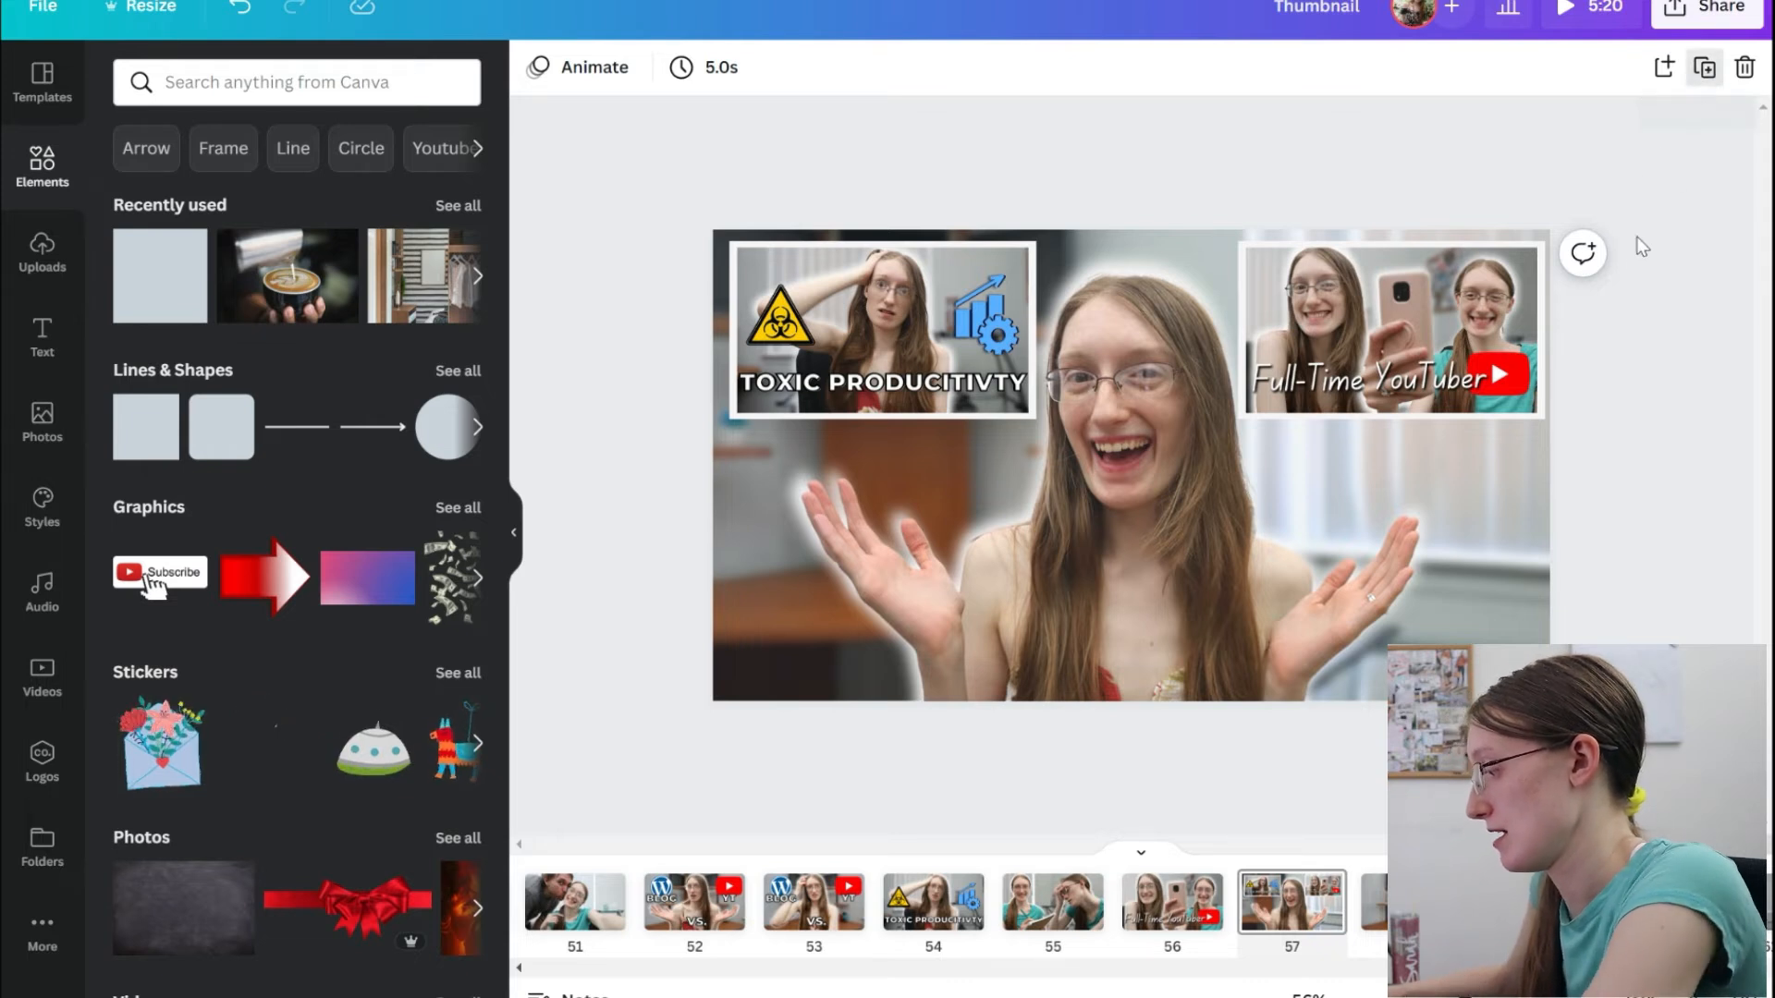
# Delete the background, portrait, glow and both small thumbnails from the duplicated page, keeping only the two border rectangles.
pyautogui.click(1208, 481)
pyautogui.press('Delete')
pyautogui.press('Delete')
pyautogui.click(1207, 481)
pyautogui.press('Delete')
pyautogui.press('Delete')
pyautogui.click(1207, 480)
pyautogui.press('Delete')
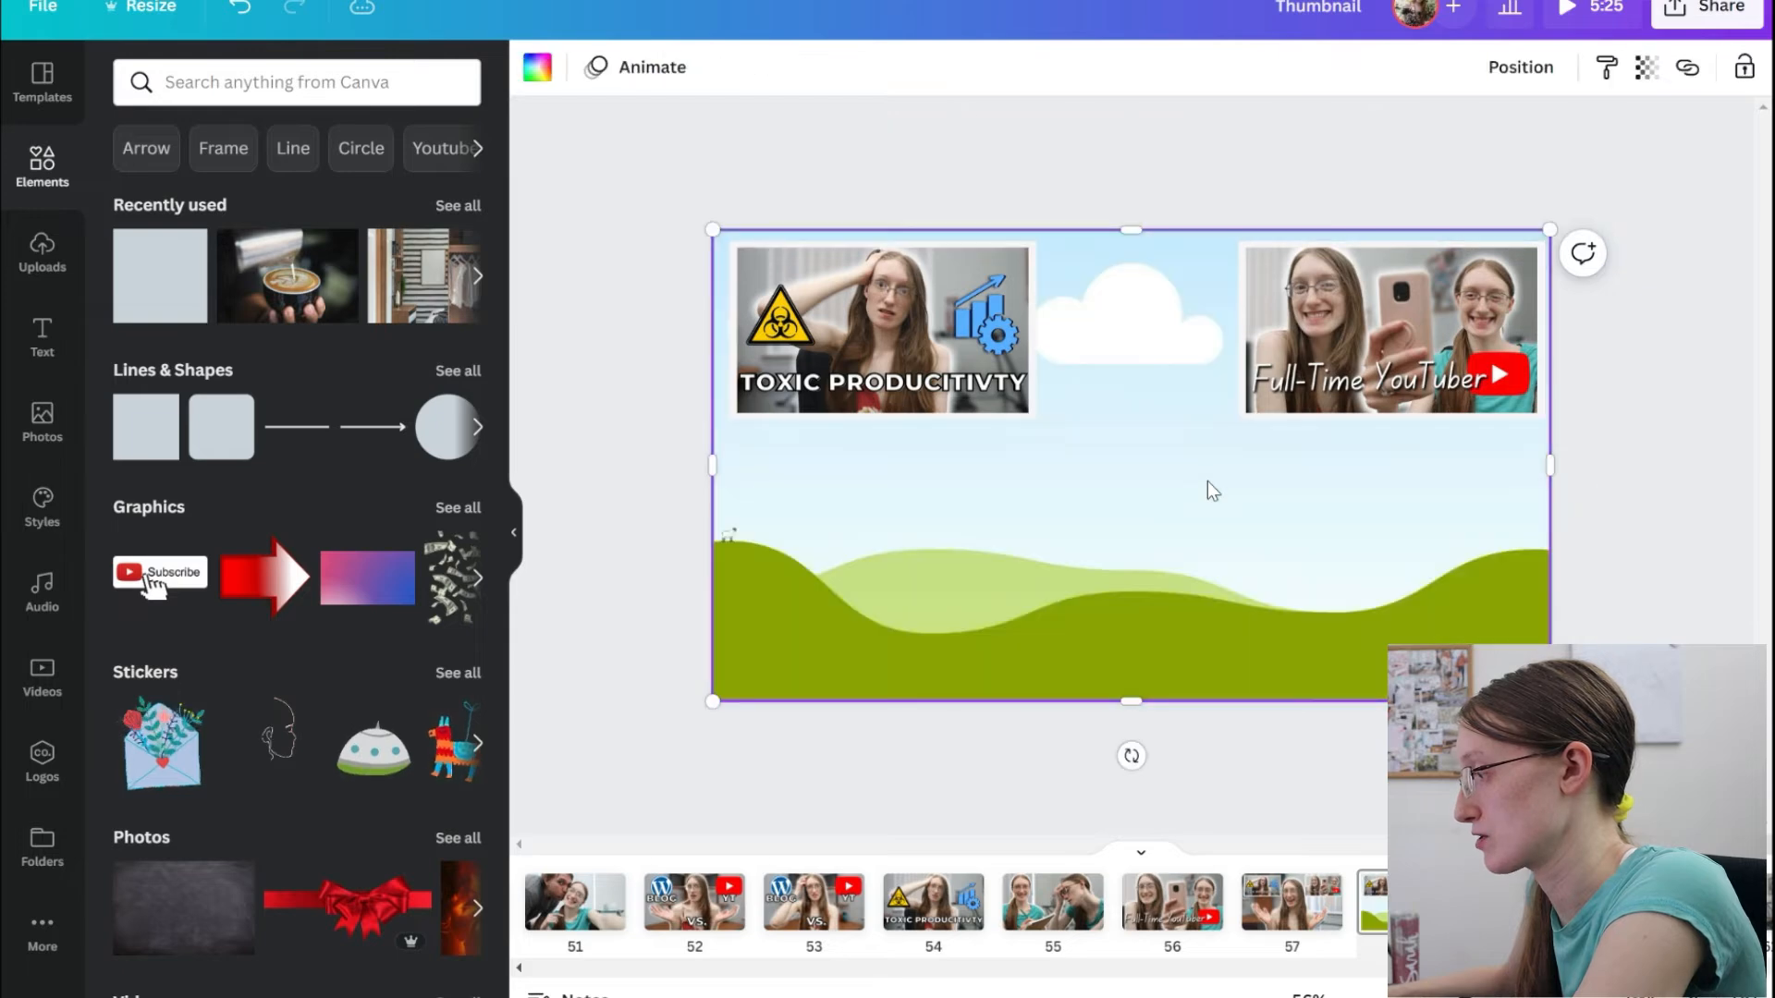
pyautogui.press('Delete')
pyautogui.click(1208, 481)
pyautogui.press('Delete')
pyautogui.press('Delete')
pyautogui.click(1312, 332)
pyautogui.press('Delete')
pyautogui.press('Delete')
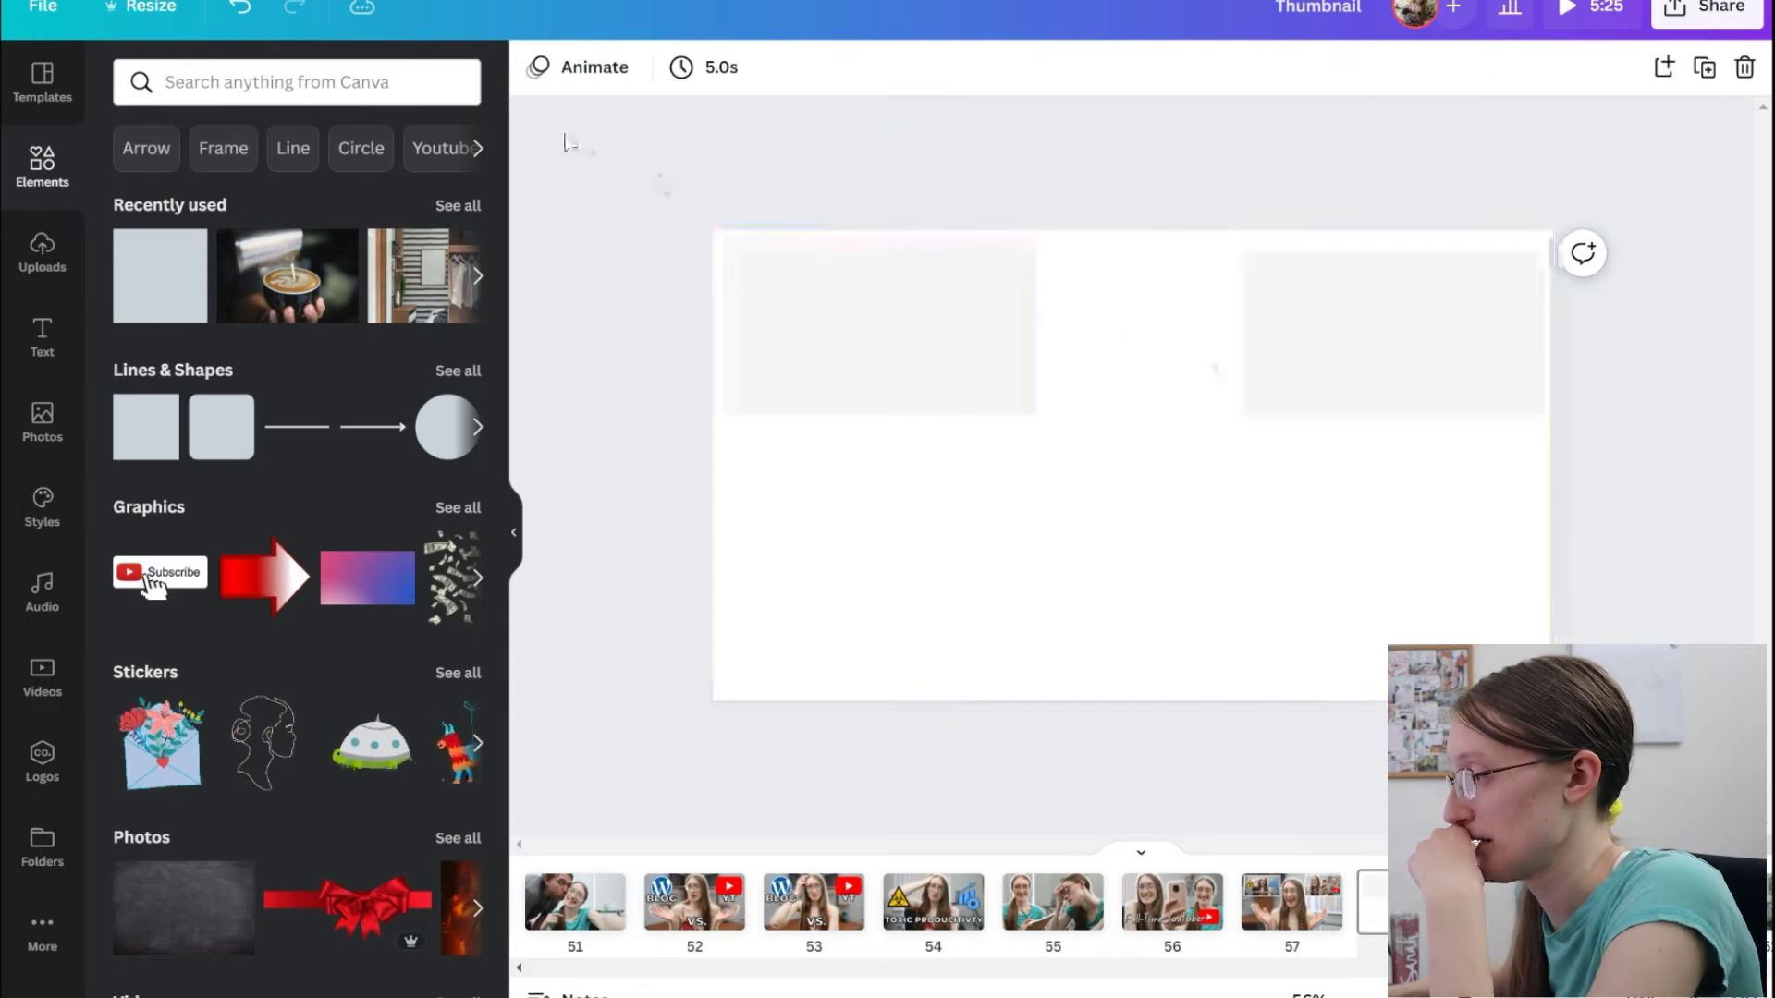
# Recolour both remaining rectangles near-black from the document colours.
pyautogui.click(883, 330)
pyautogui.click(664, 68)
pyautogui.click(138, 254)
pyautogui.click(1392, 330)
pyautogui.click(138, 255)
# Download the near-black rectangles page as a PNG with a transparent background, saved as "black" in the "Create a thumnail" folder.
pyautogui.click(1673, 28)
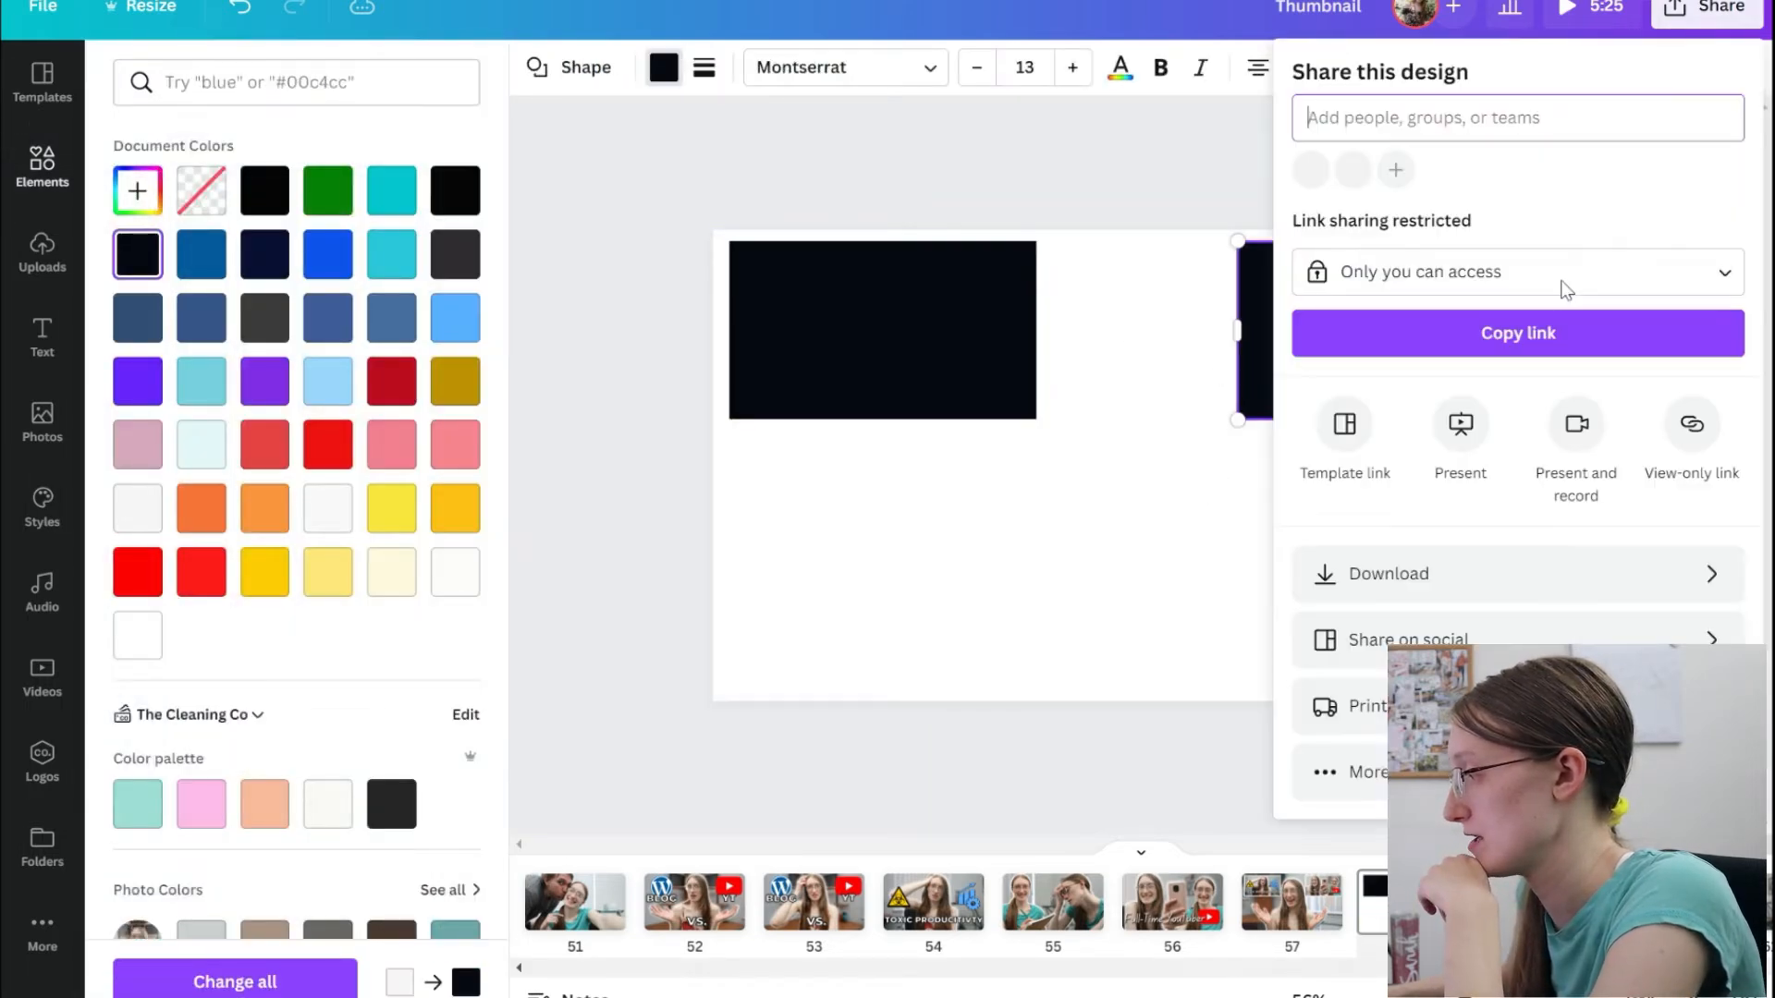
pyautogui.click(1385, 568)
pyautogui.click(1351, 261)
pyautogui.click(1368, 394)
pyautogui.click(1387, 250)
pyautogui.click(1383, 180)
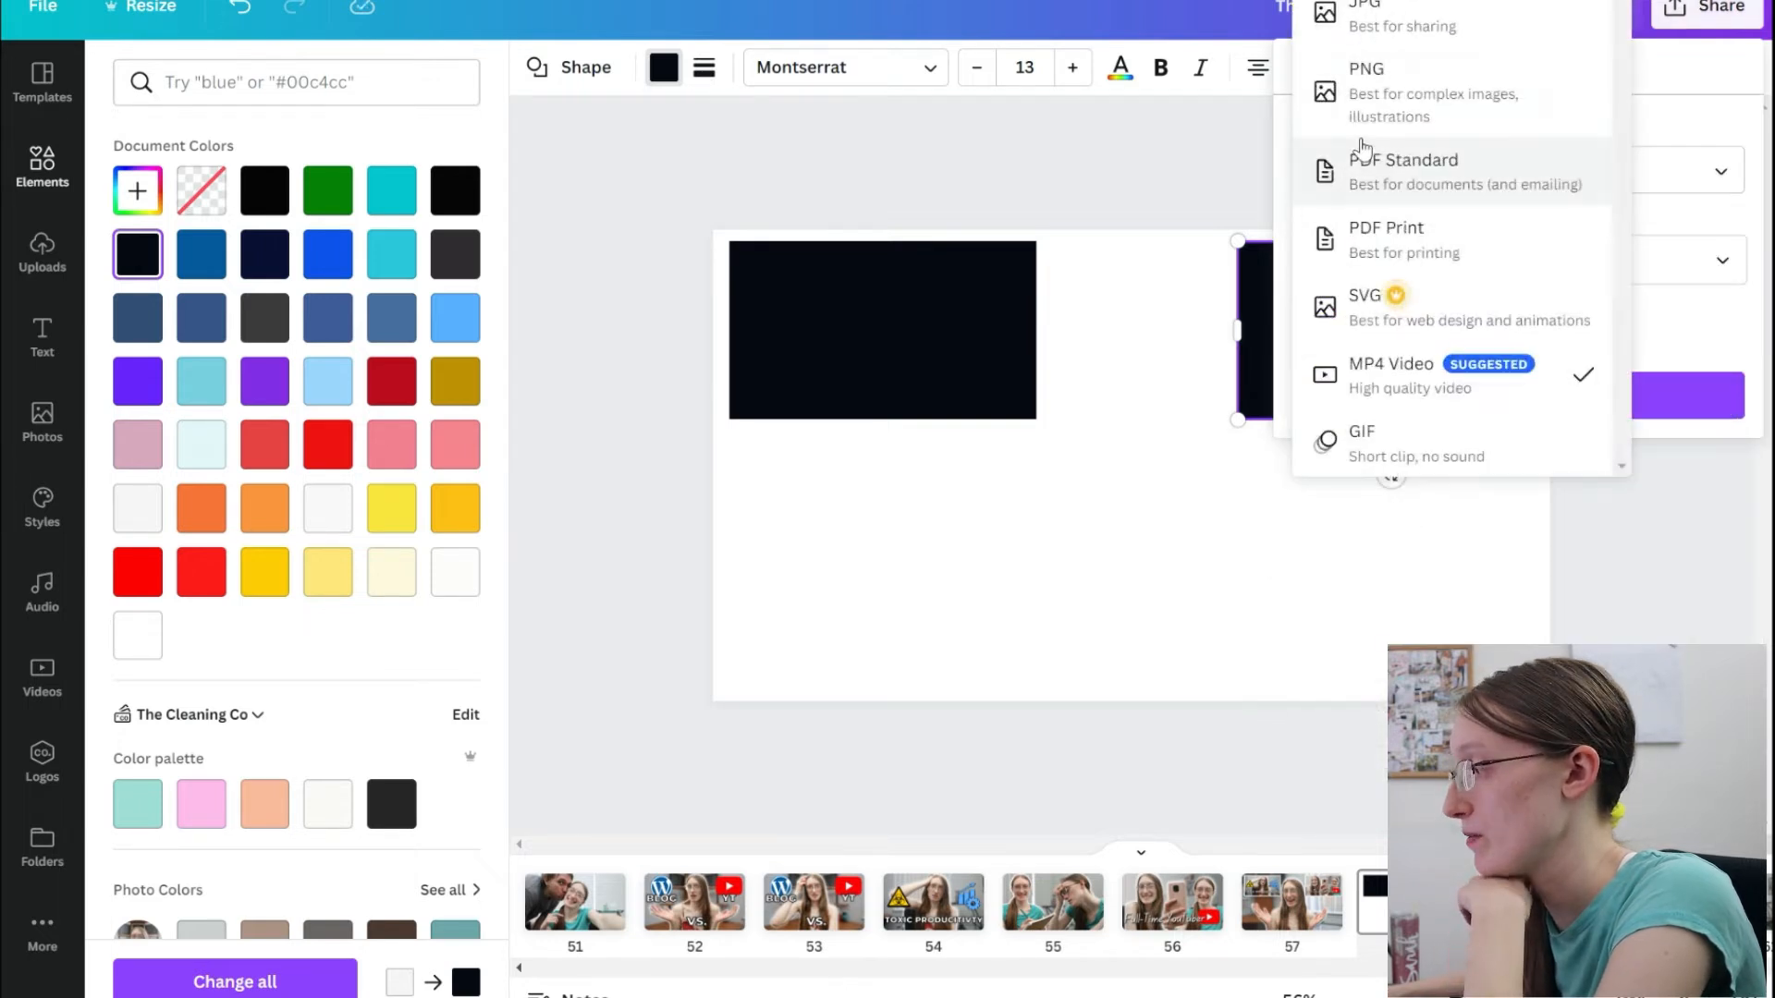
pyautogui.click(1366, 129)
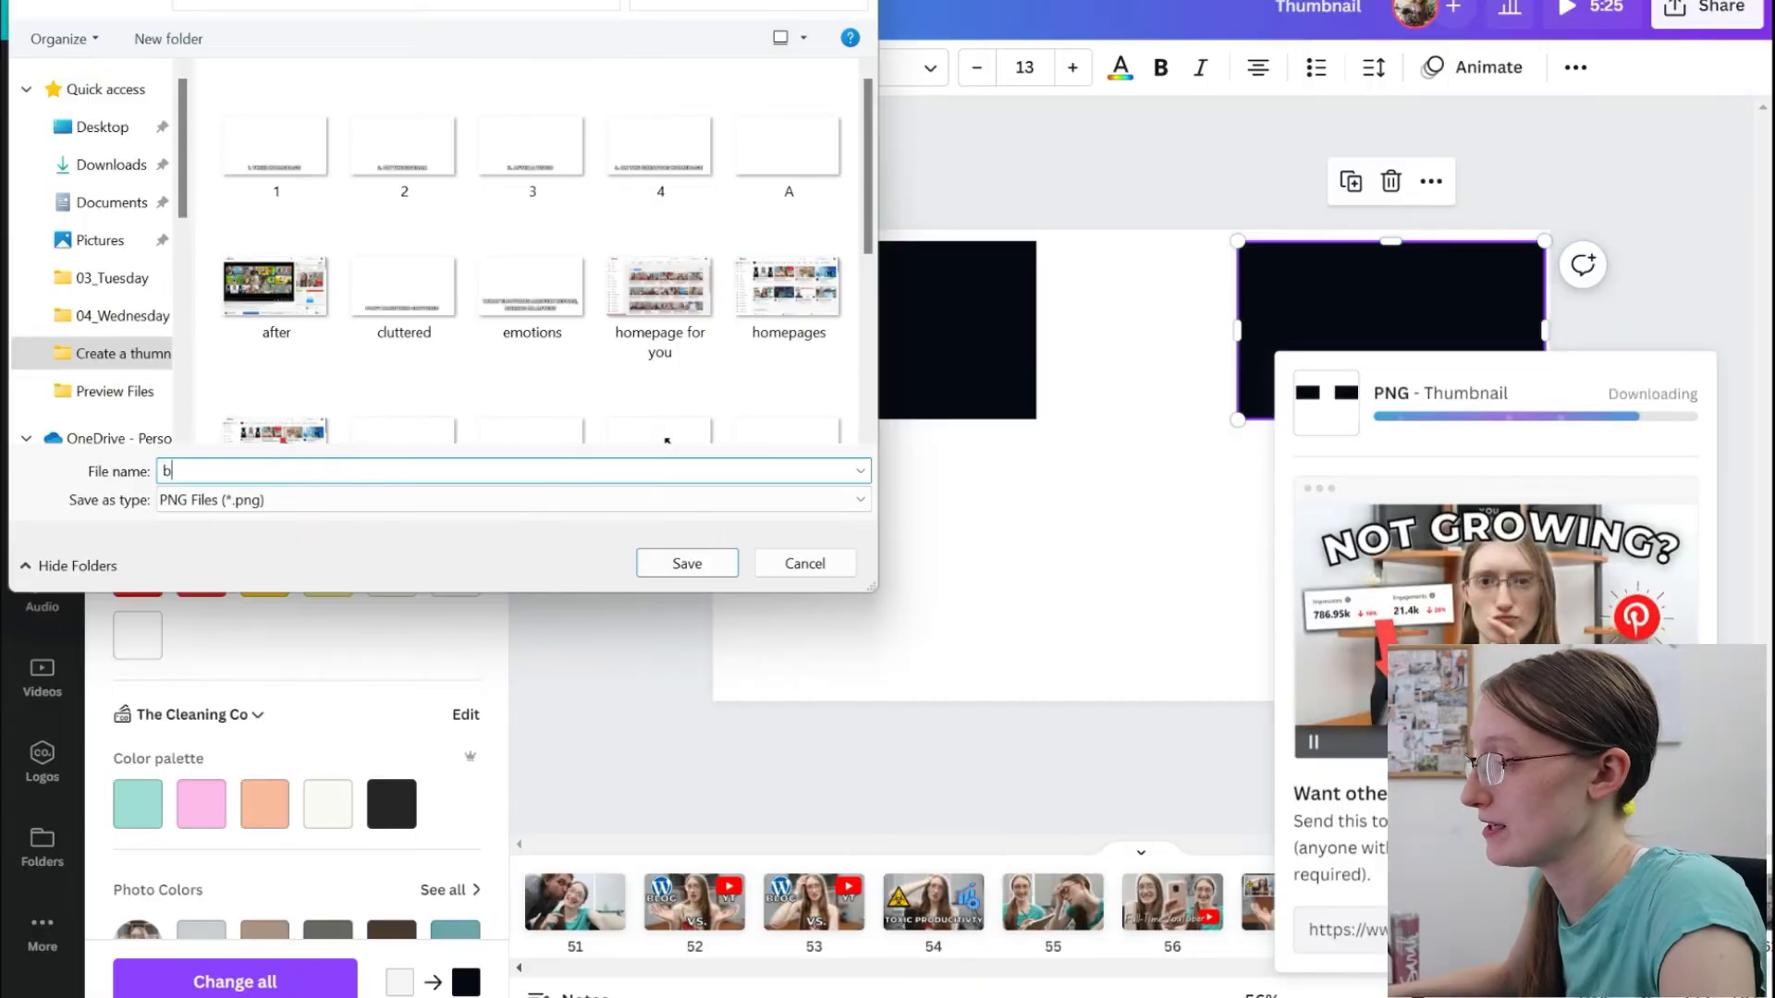
pyautogui.write('hum')
pyautogui.press('Return')
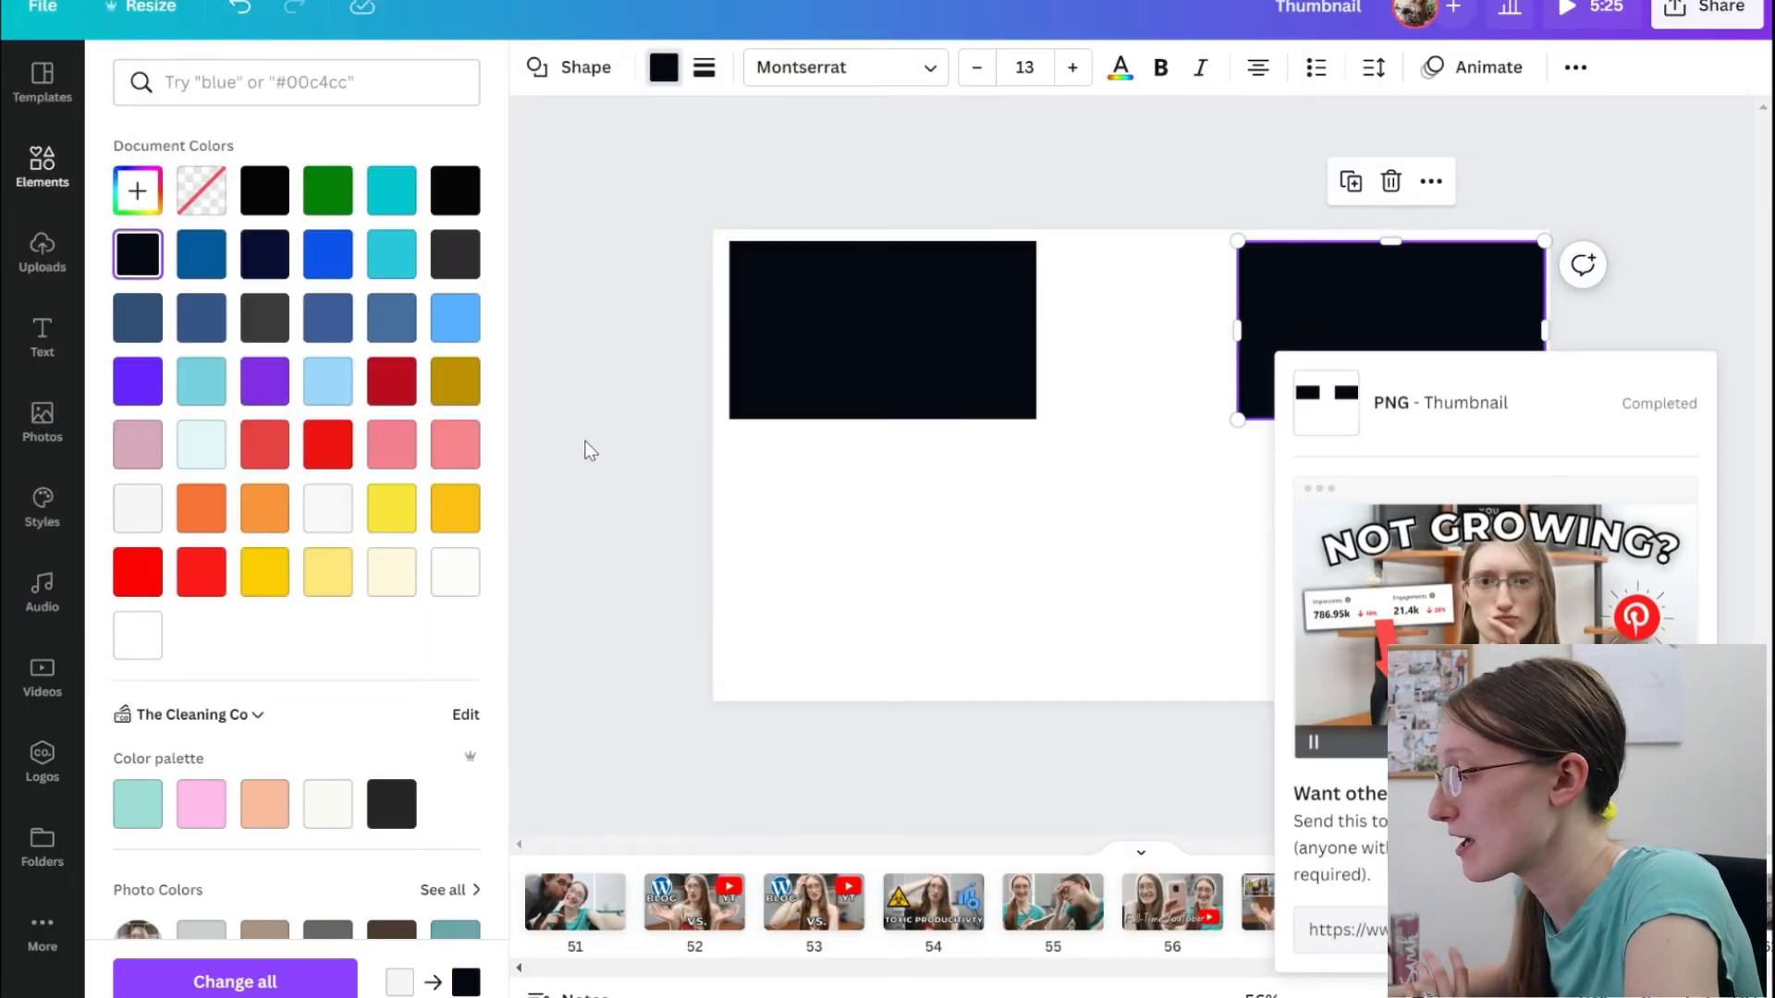
# Add a single-cell grid covering the whole of page 57 and bring it to the front.
pyautogui.click(1272, 924)
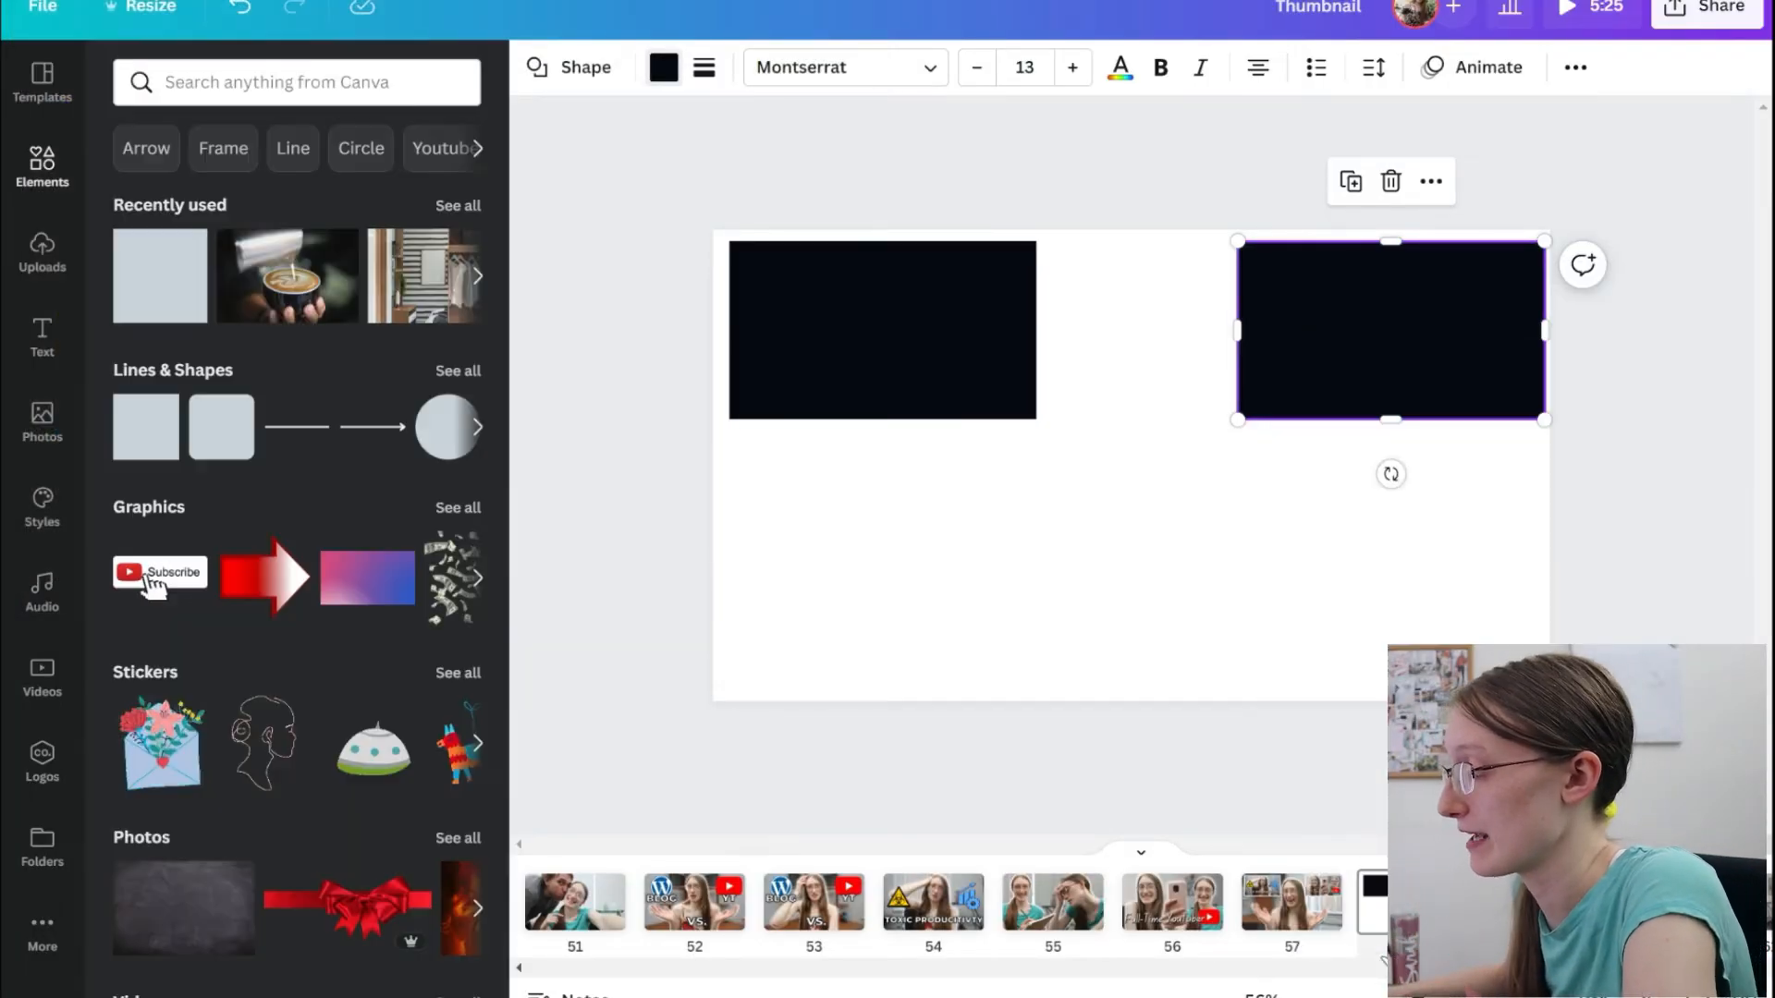
pyautogui.click(1272, 924)
pyautogui.scroll(-10, 282, 700)
pyautogui.click(185, 558)
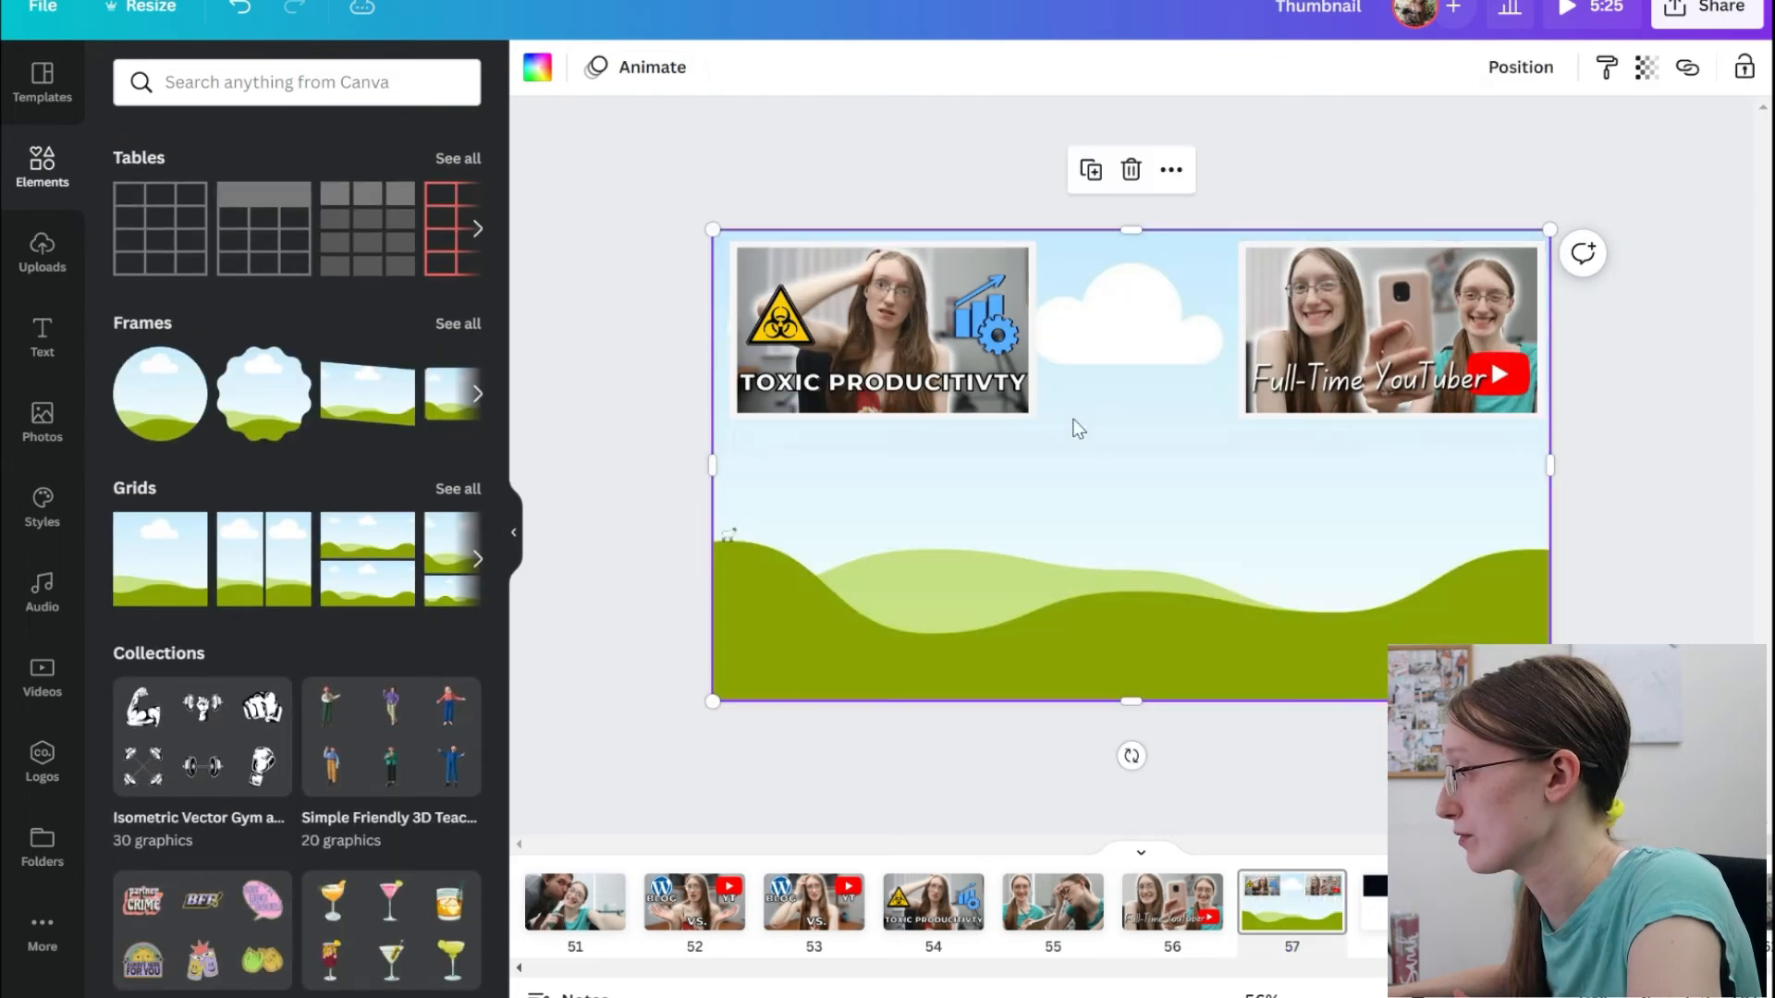
pyautogui.click(1520, 67)
pyautogui.click(1169, 184)
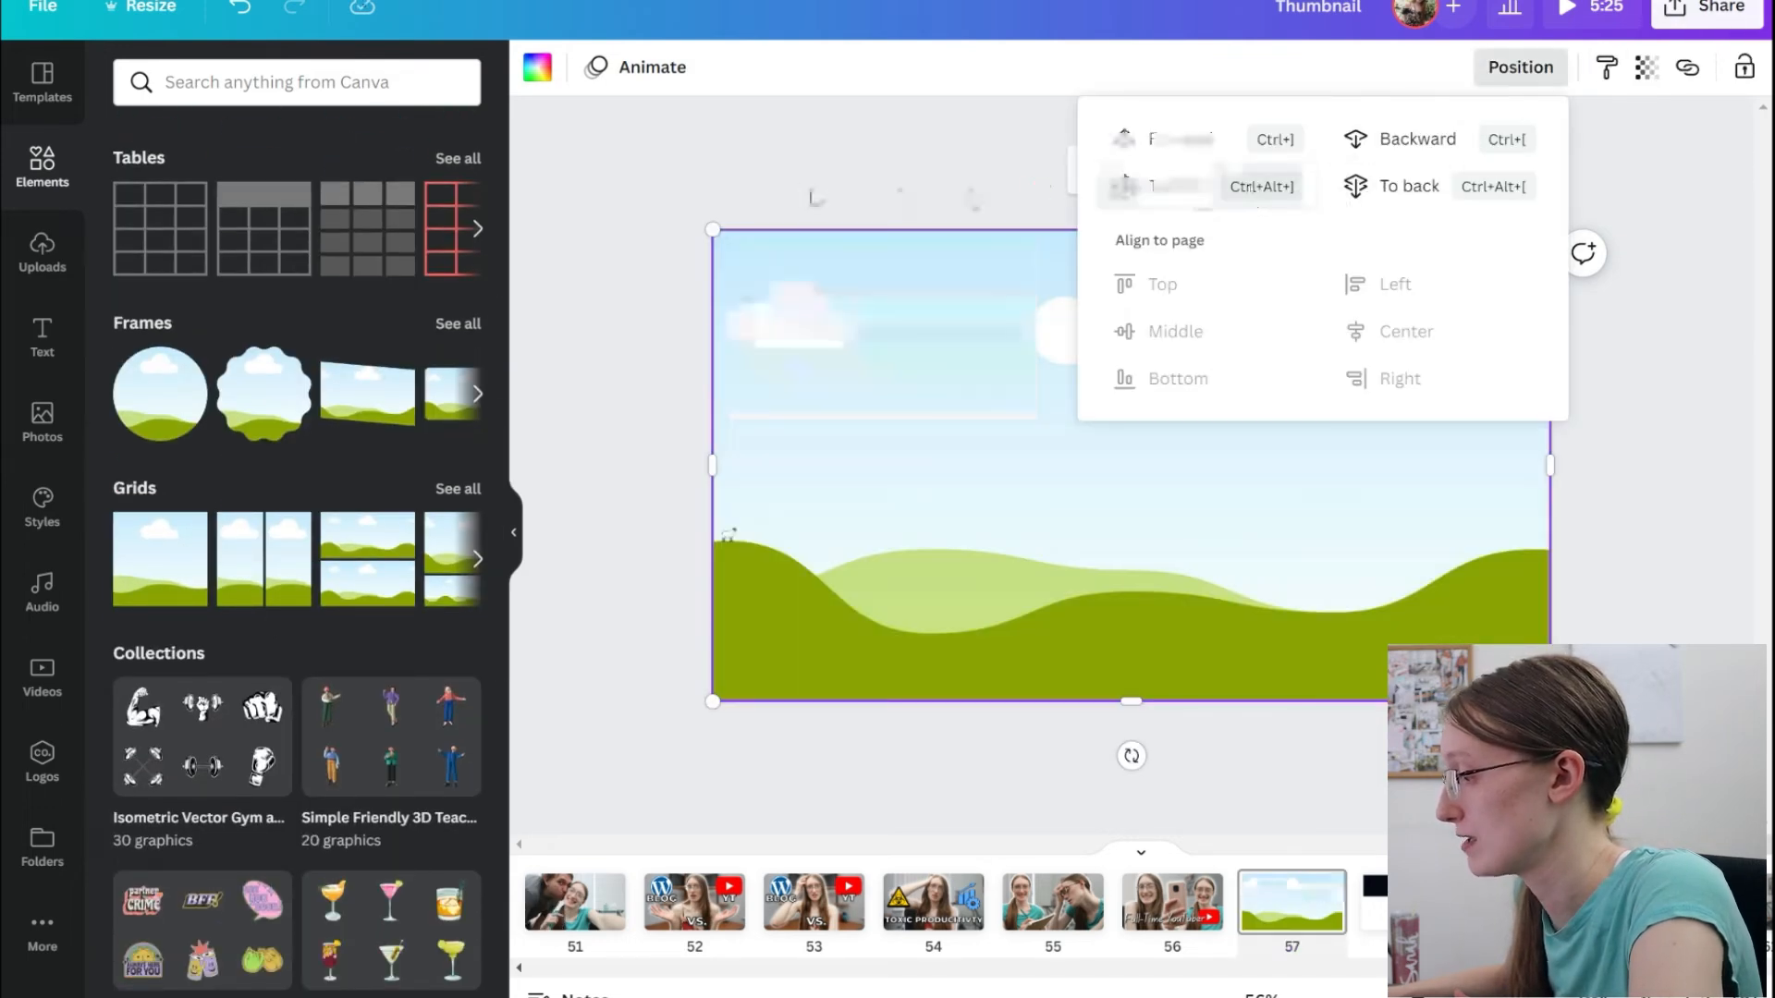
# Upload the "black" image from File Explorer into Canva and fill the full-page grid with it.
pyautogui.hotkey('alt', 'Tab')
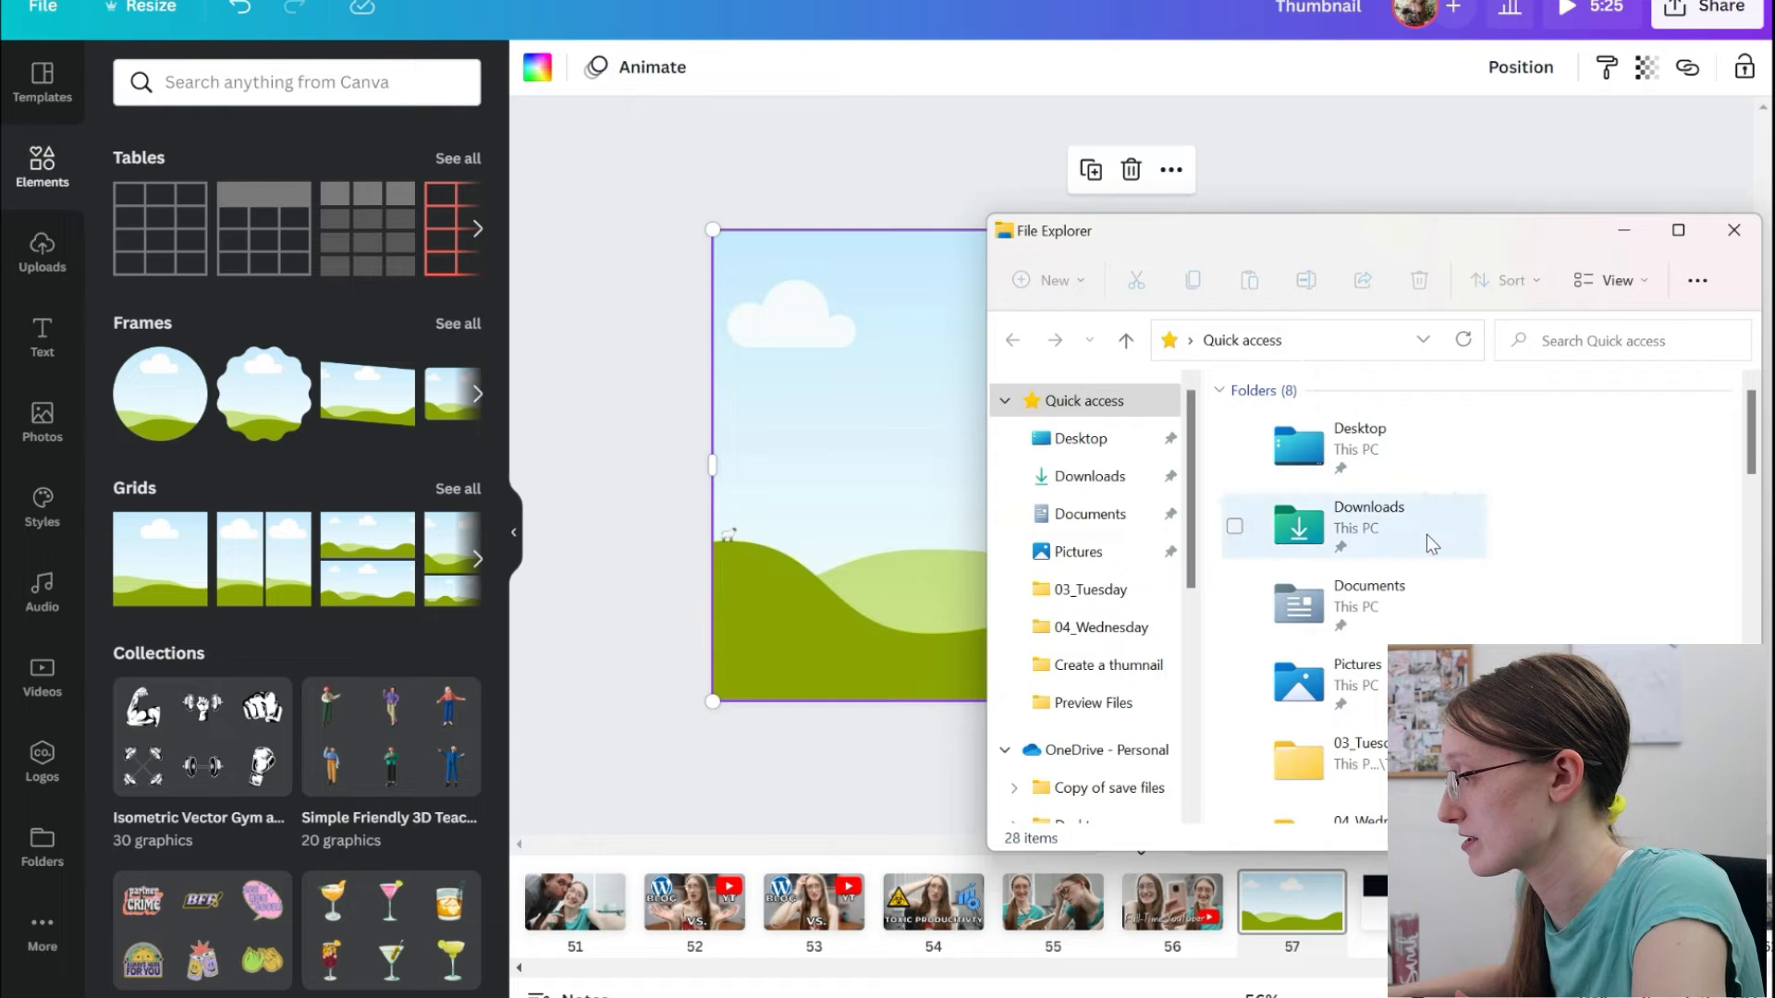
pyautogui.scroll(-4, 1430, 535)
pyautogui.moveTo(1331, 631); pyautogui.dragTo(846, 435)
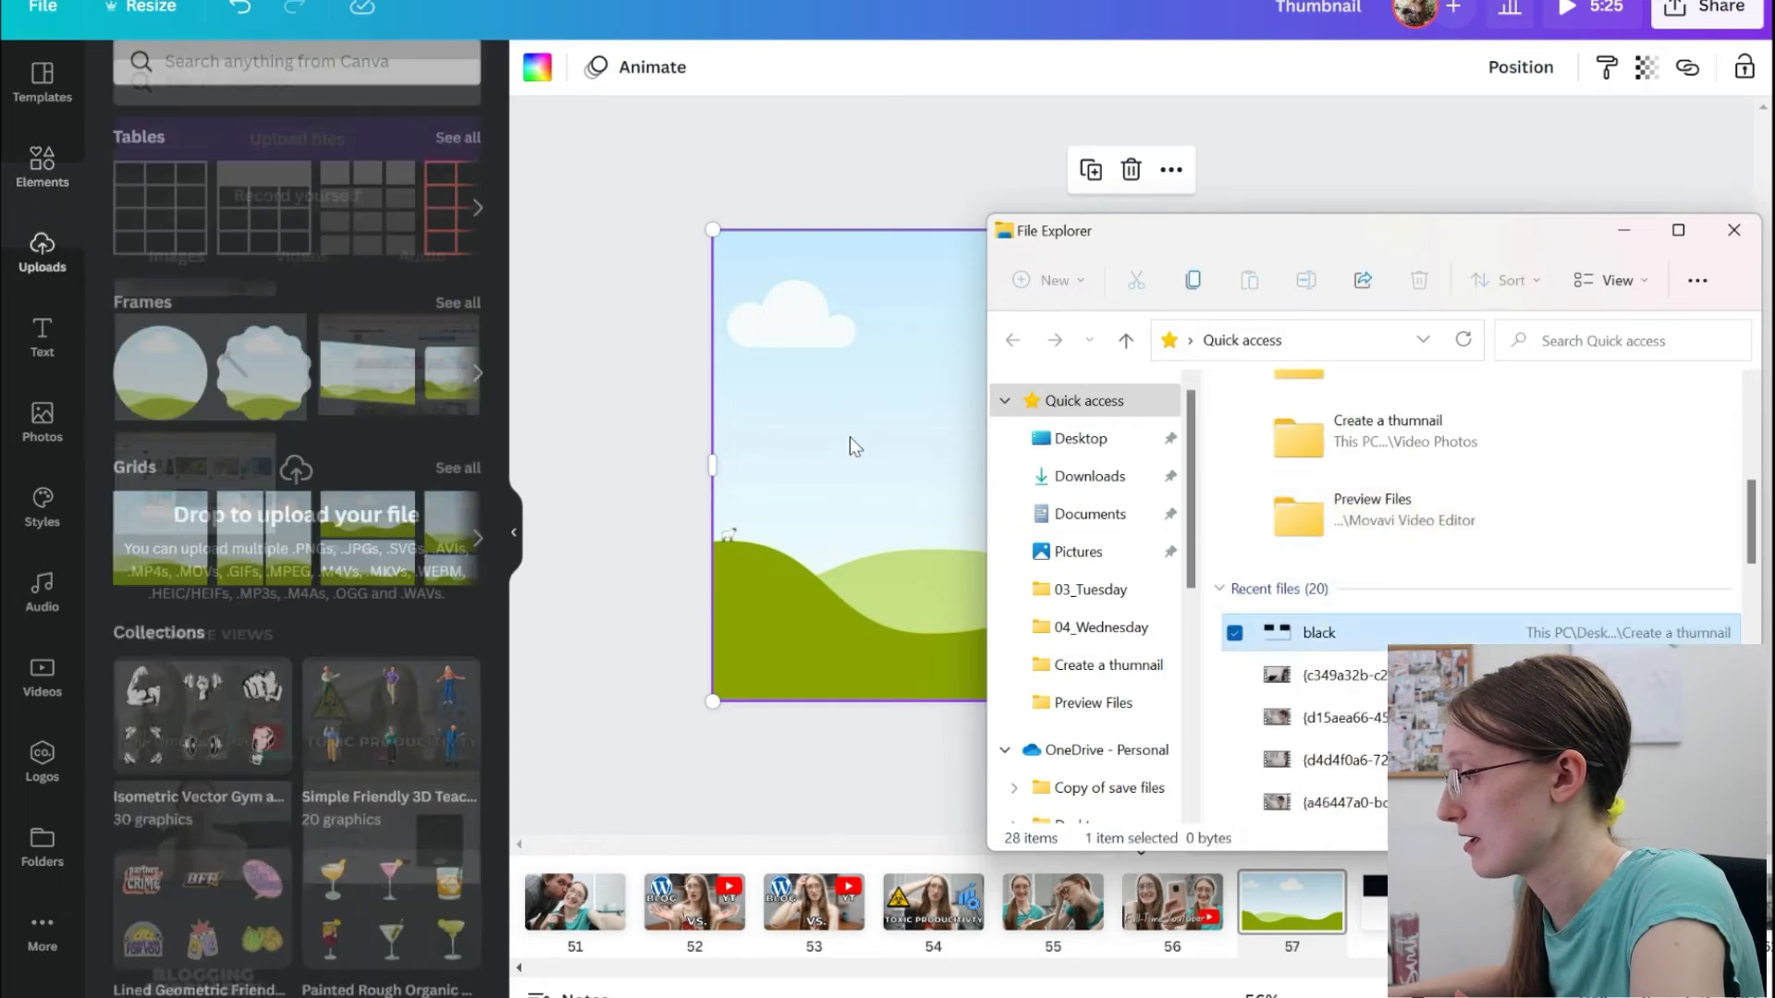
pyautogui.moveTo(1118, 514); pyautogui.dragTo(1123, 482)
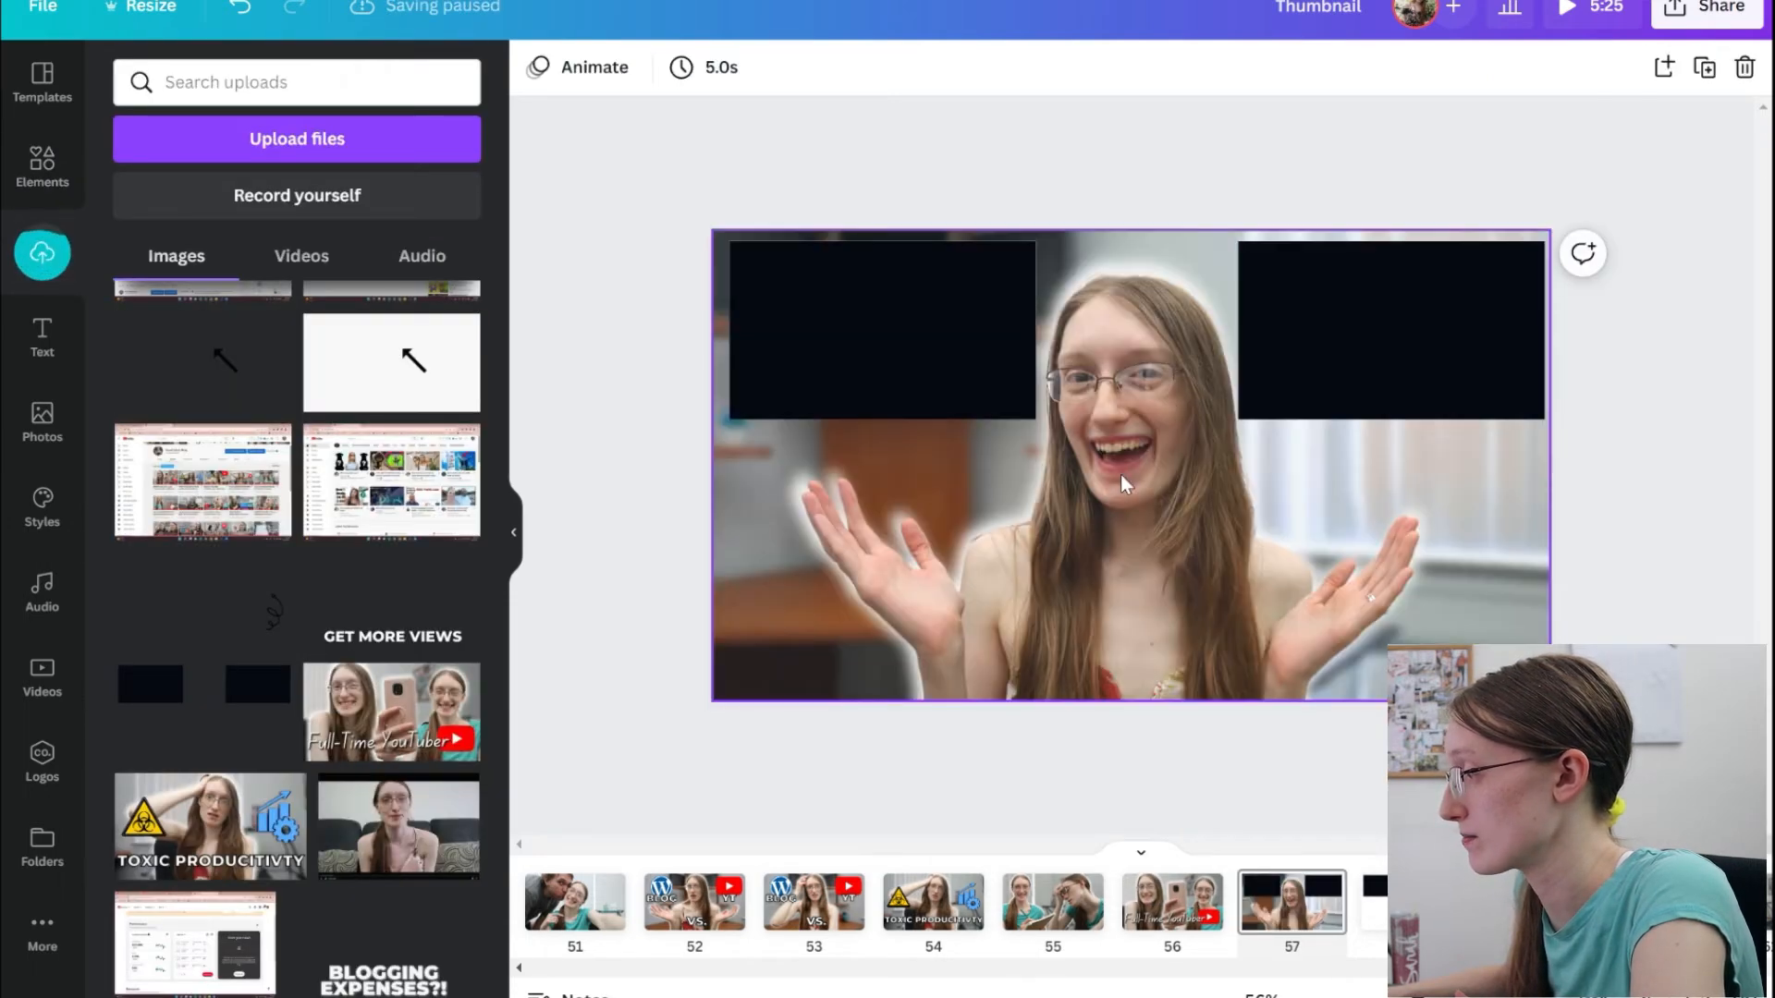
# Send the black rectangles image behind the white-bordered thumbnails and blur it slightly into a soft drop shadow.
pyautogui.click(1351, 326)
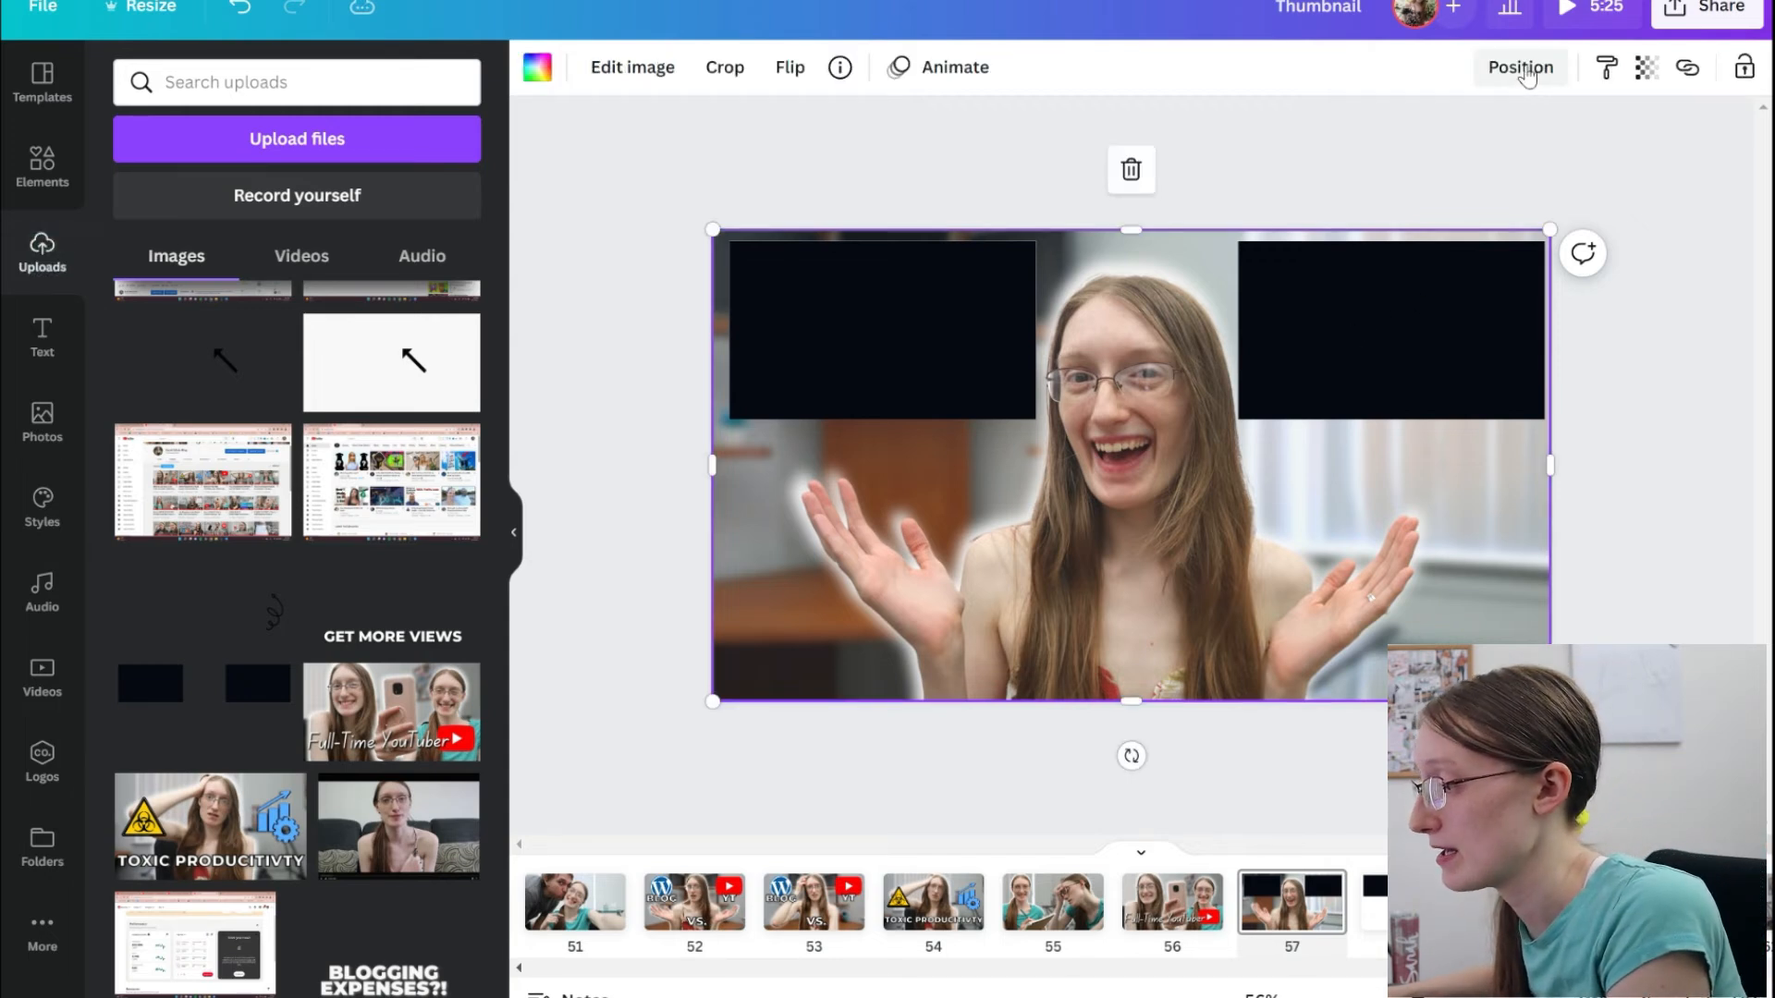
pyautogui.click(622, 69)
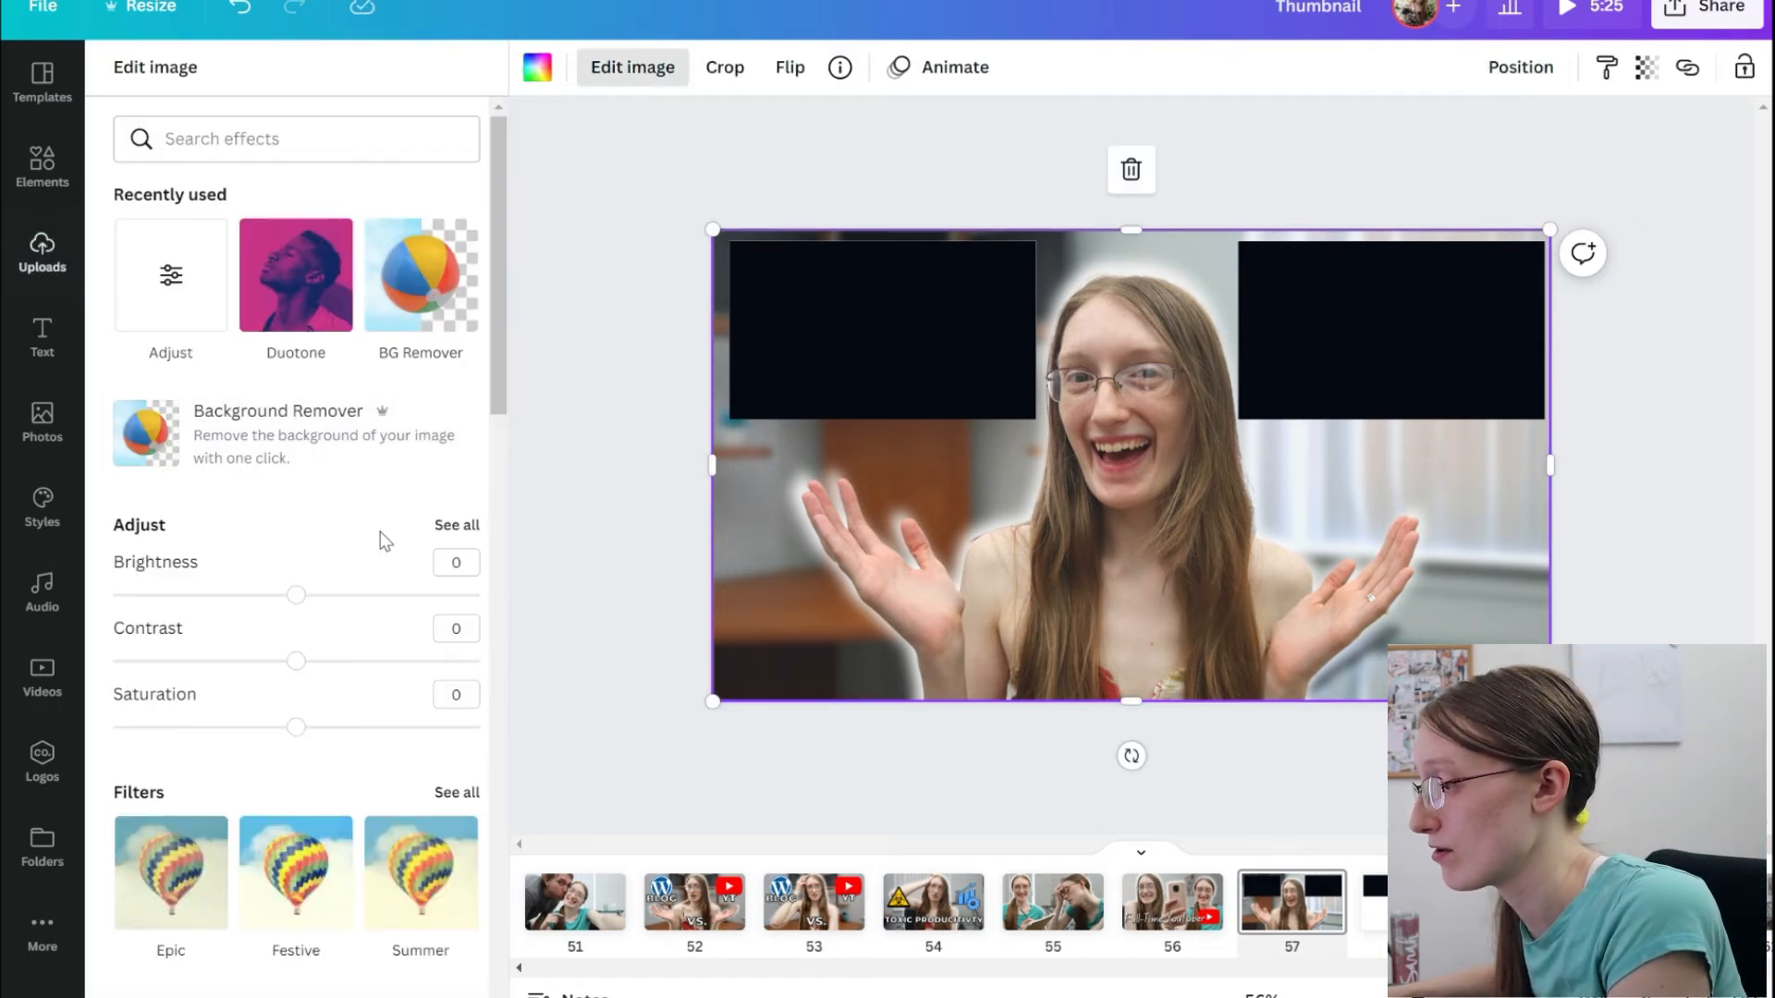
pyautogui.click(446, 543)
pyautogui.click(1535, 69)
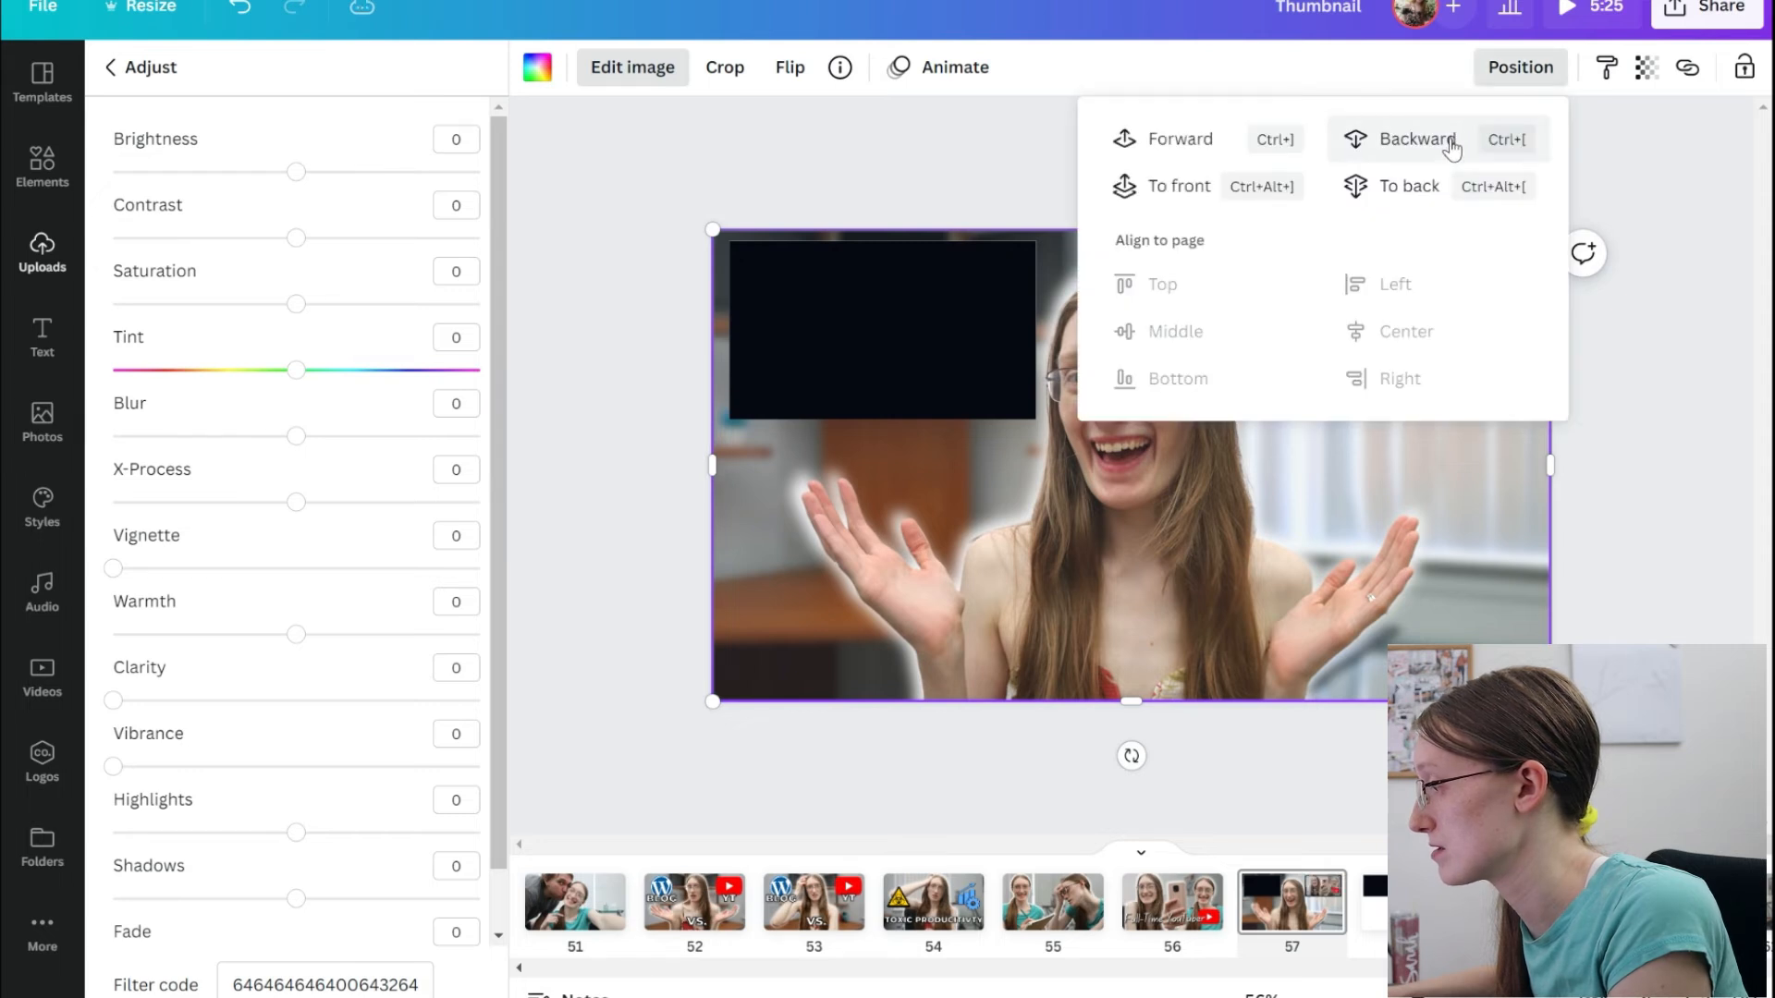
pyautogui.click(1415, 140)
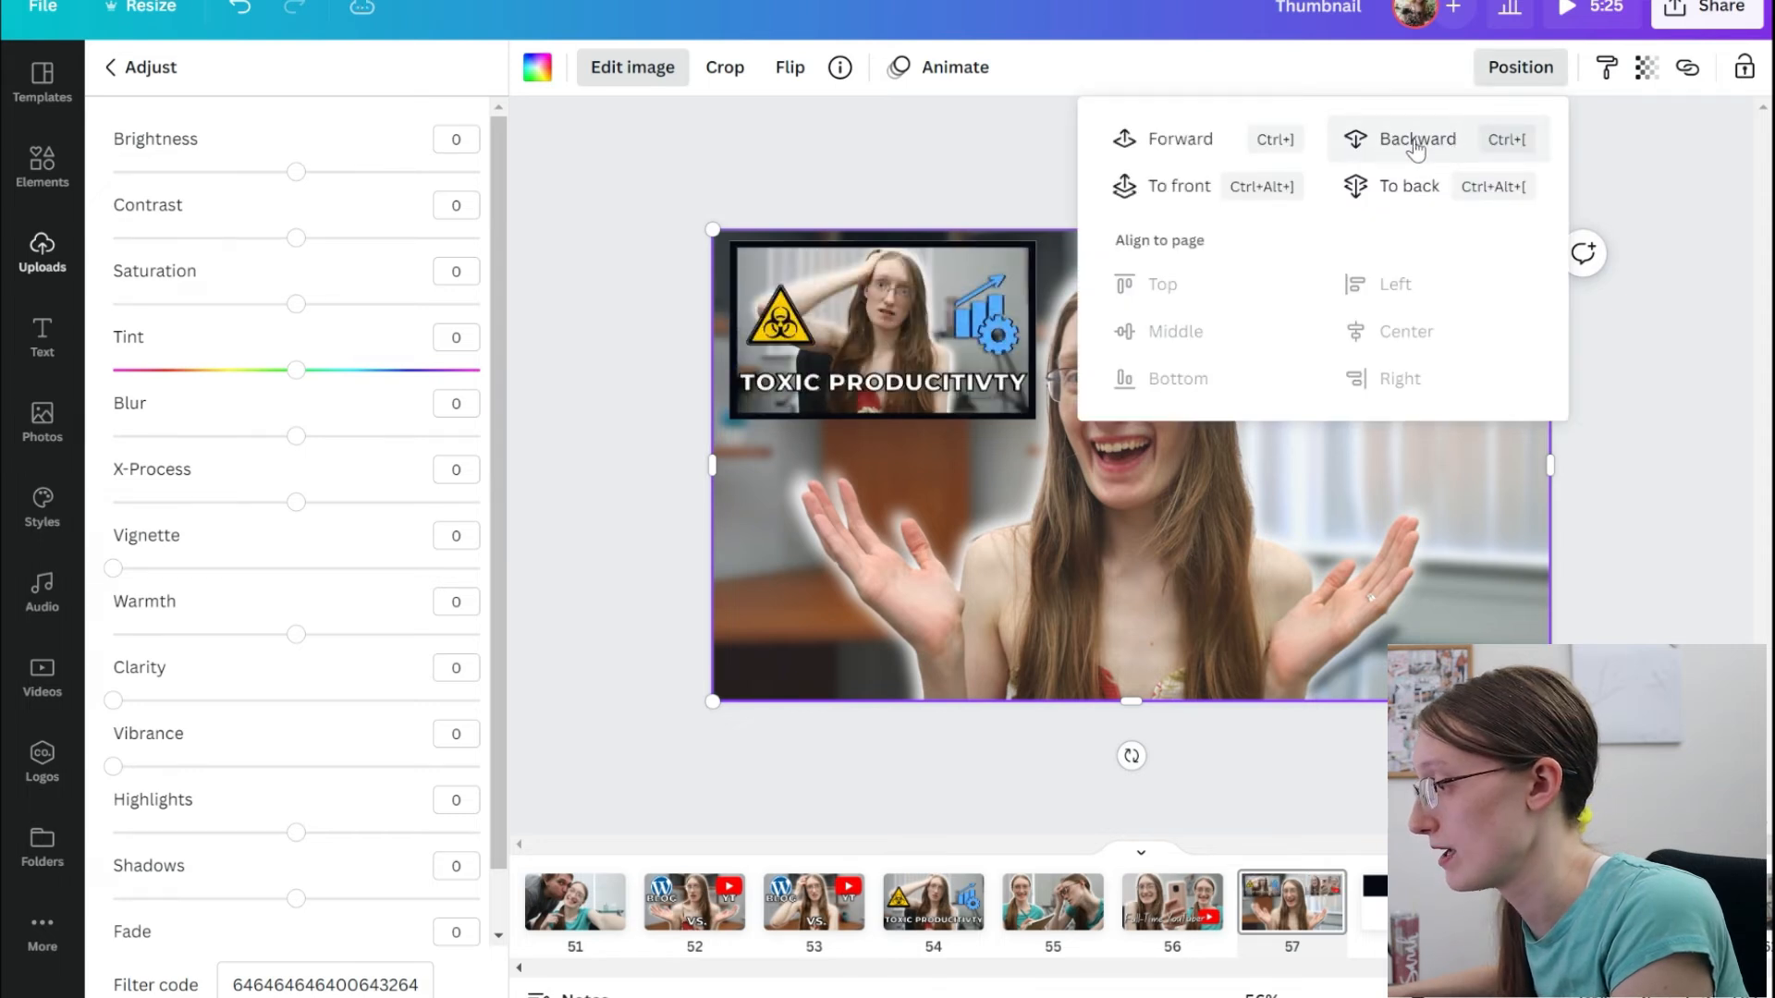
pyautogui.click(1418, 148)
pyautogui.moveTo(298, 439); pyautogui.dragTo(318, 439)
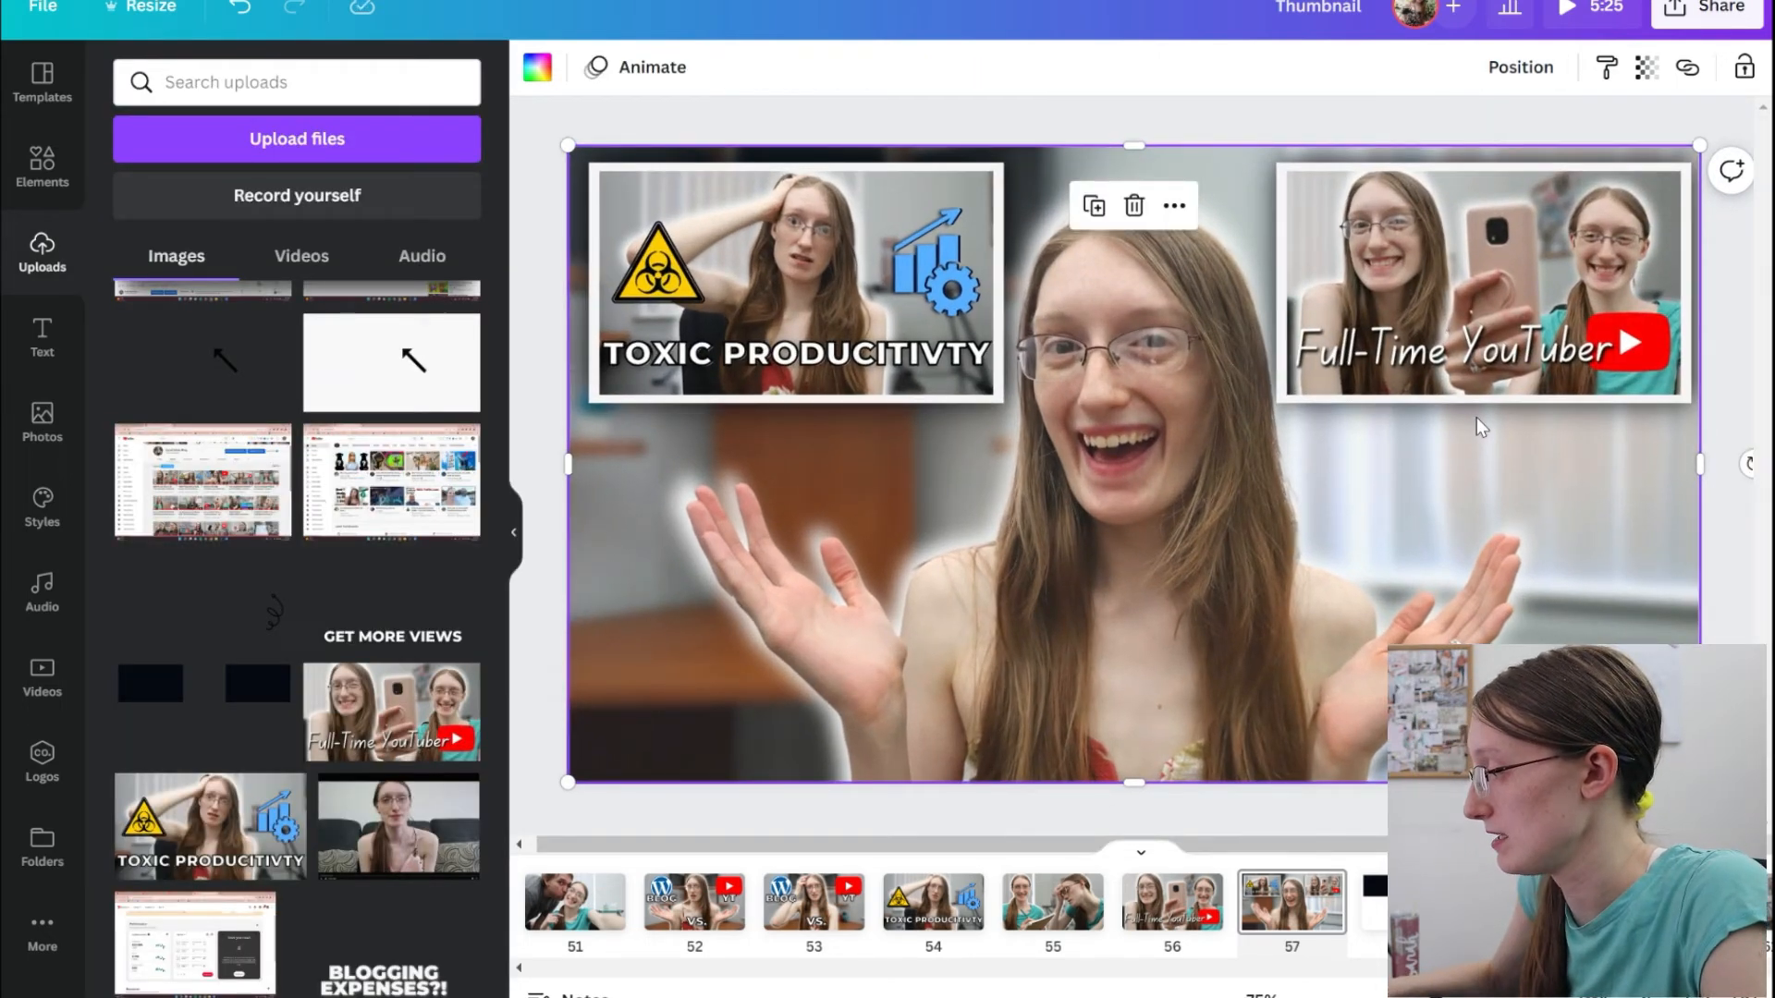
pyautogui.press('Escape')
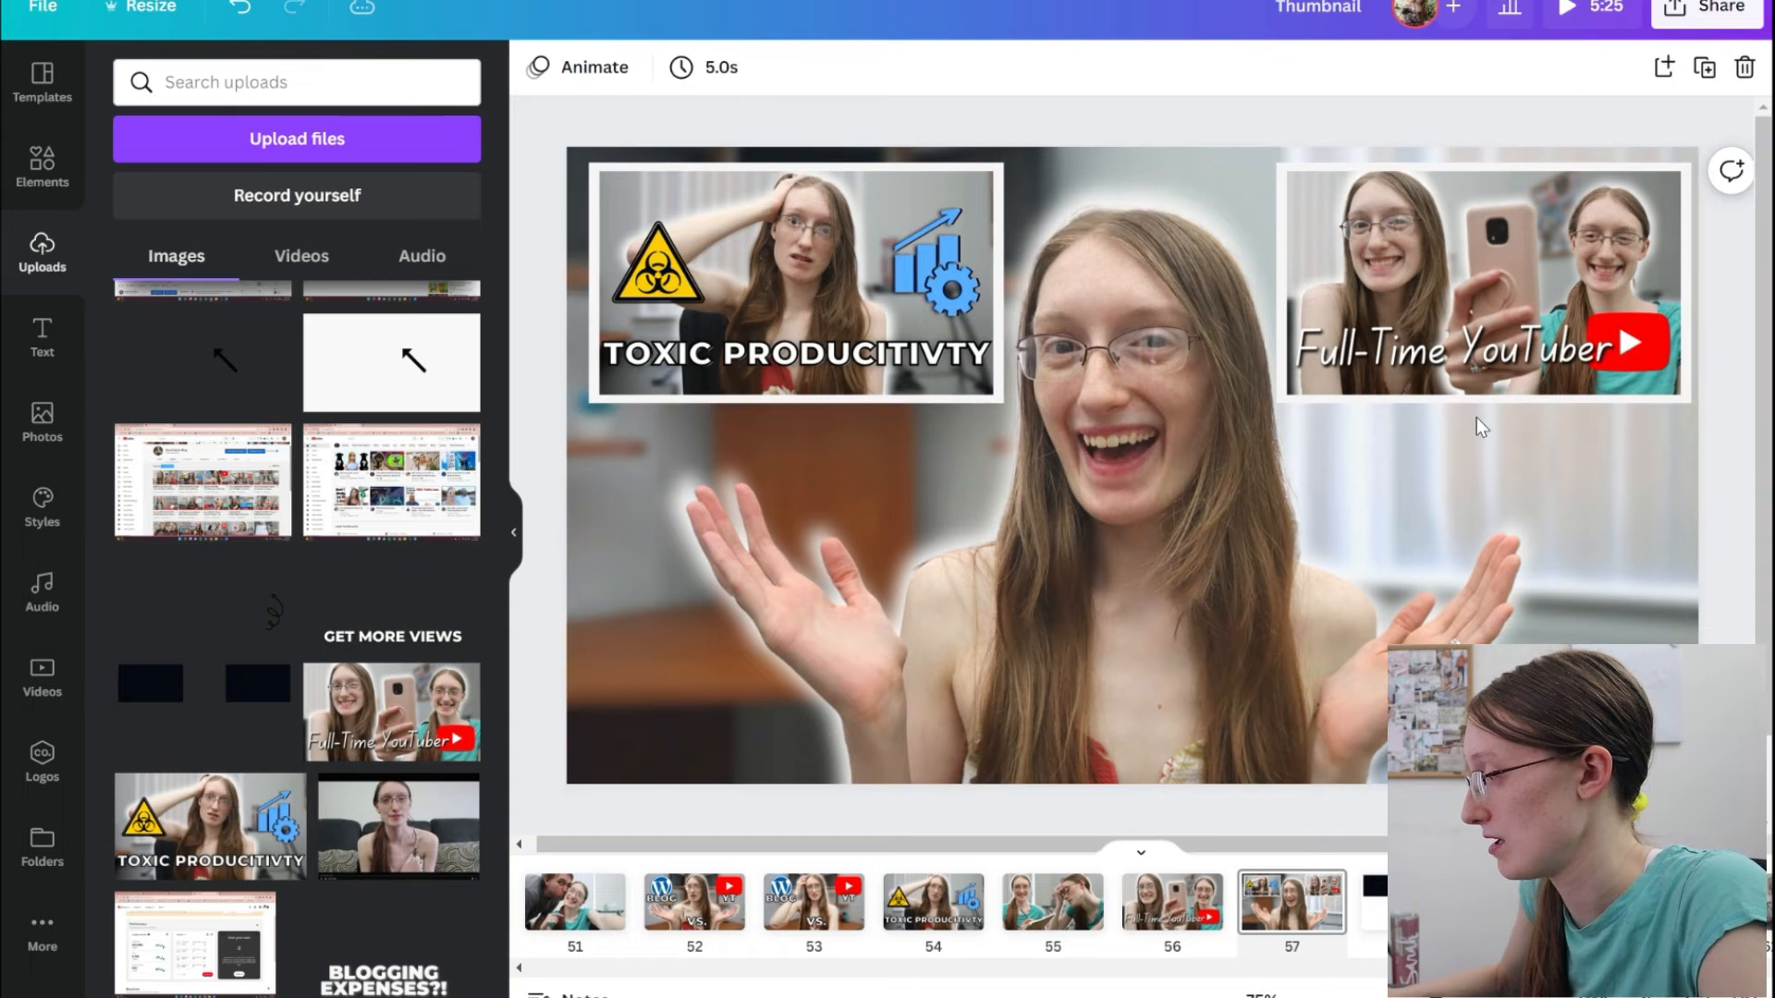
pyautogui.hotkey('ctrl', 'z')
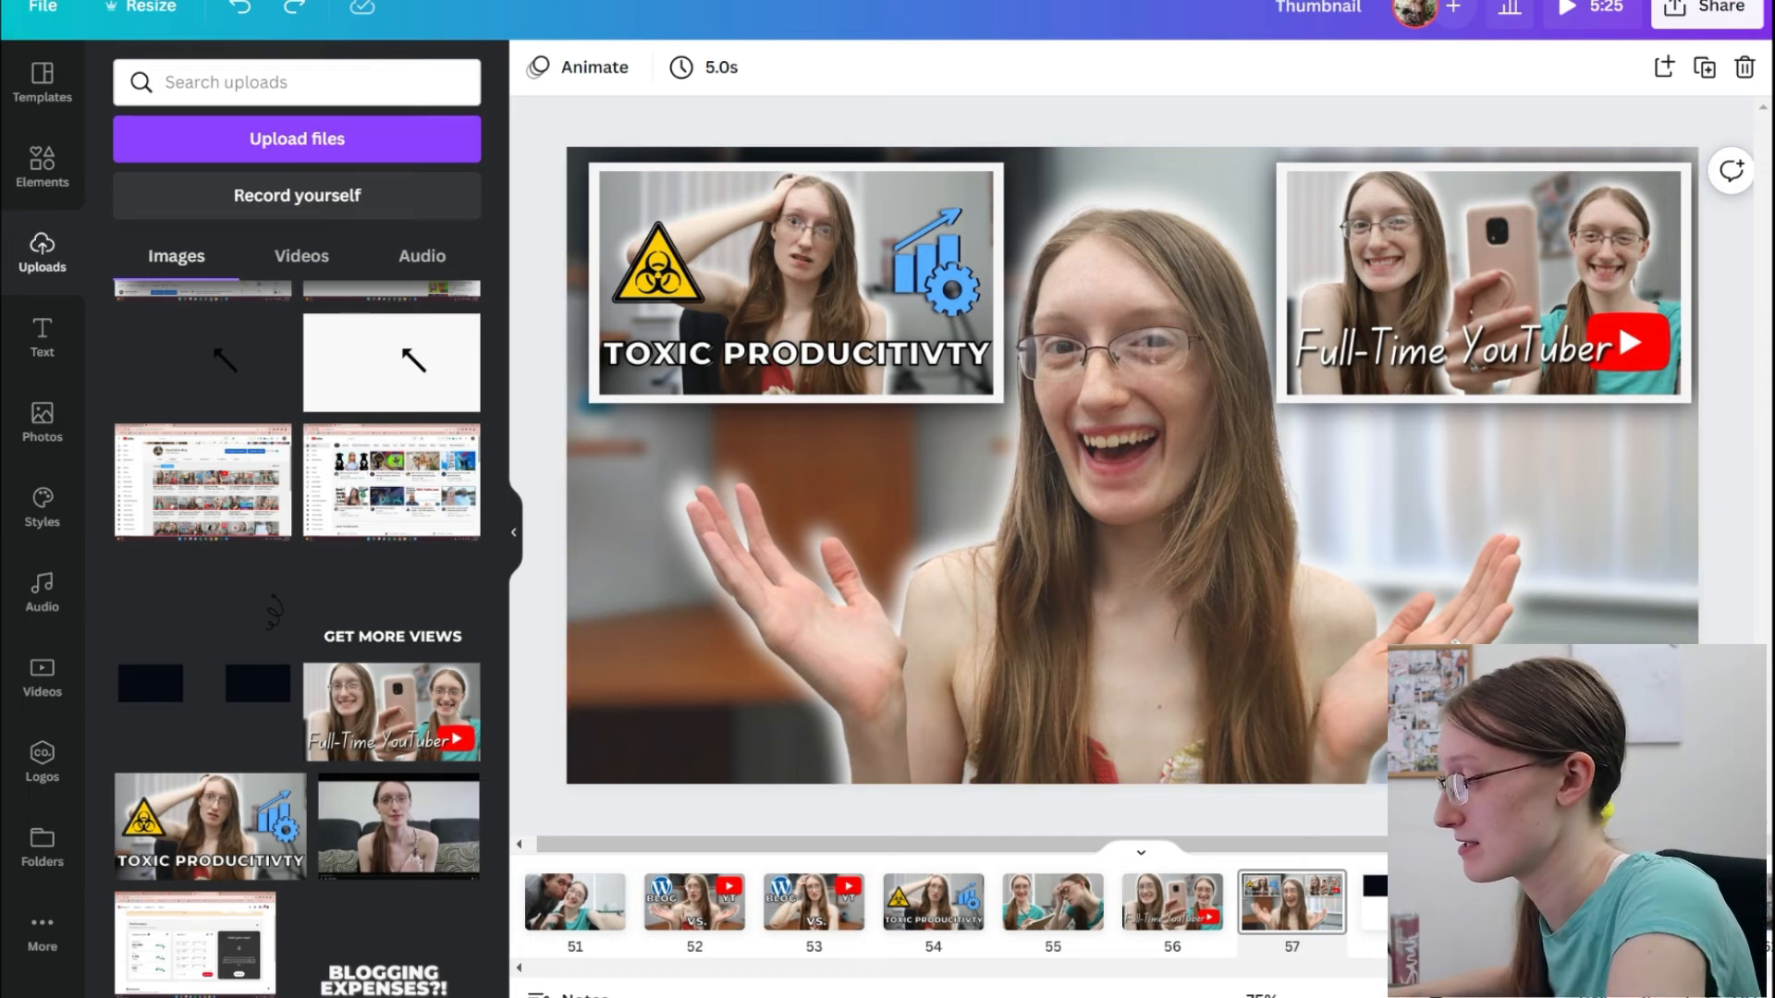
# Switch to the "8/30 VID- Create YT thumbnails" Google Doc and review the title styling of the reference thumbnails.
pyautogui.scroll(-5, 1131, 465)
pyautogui.scroll(3, 1132, 465)
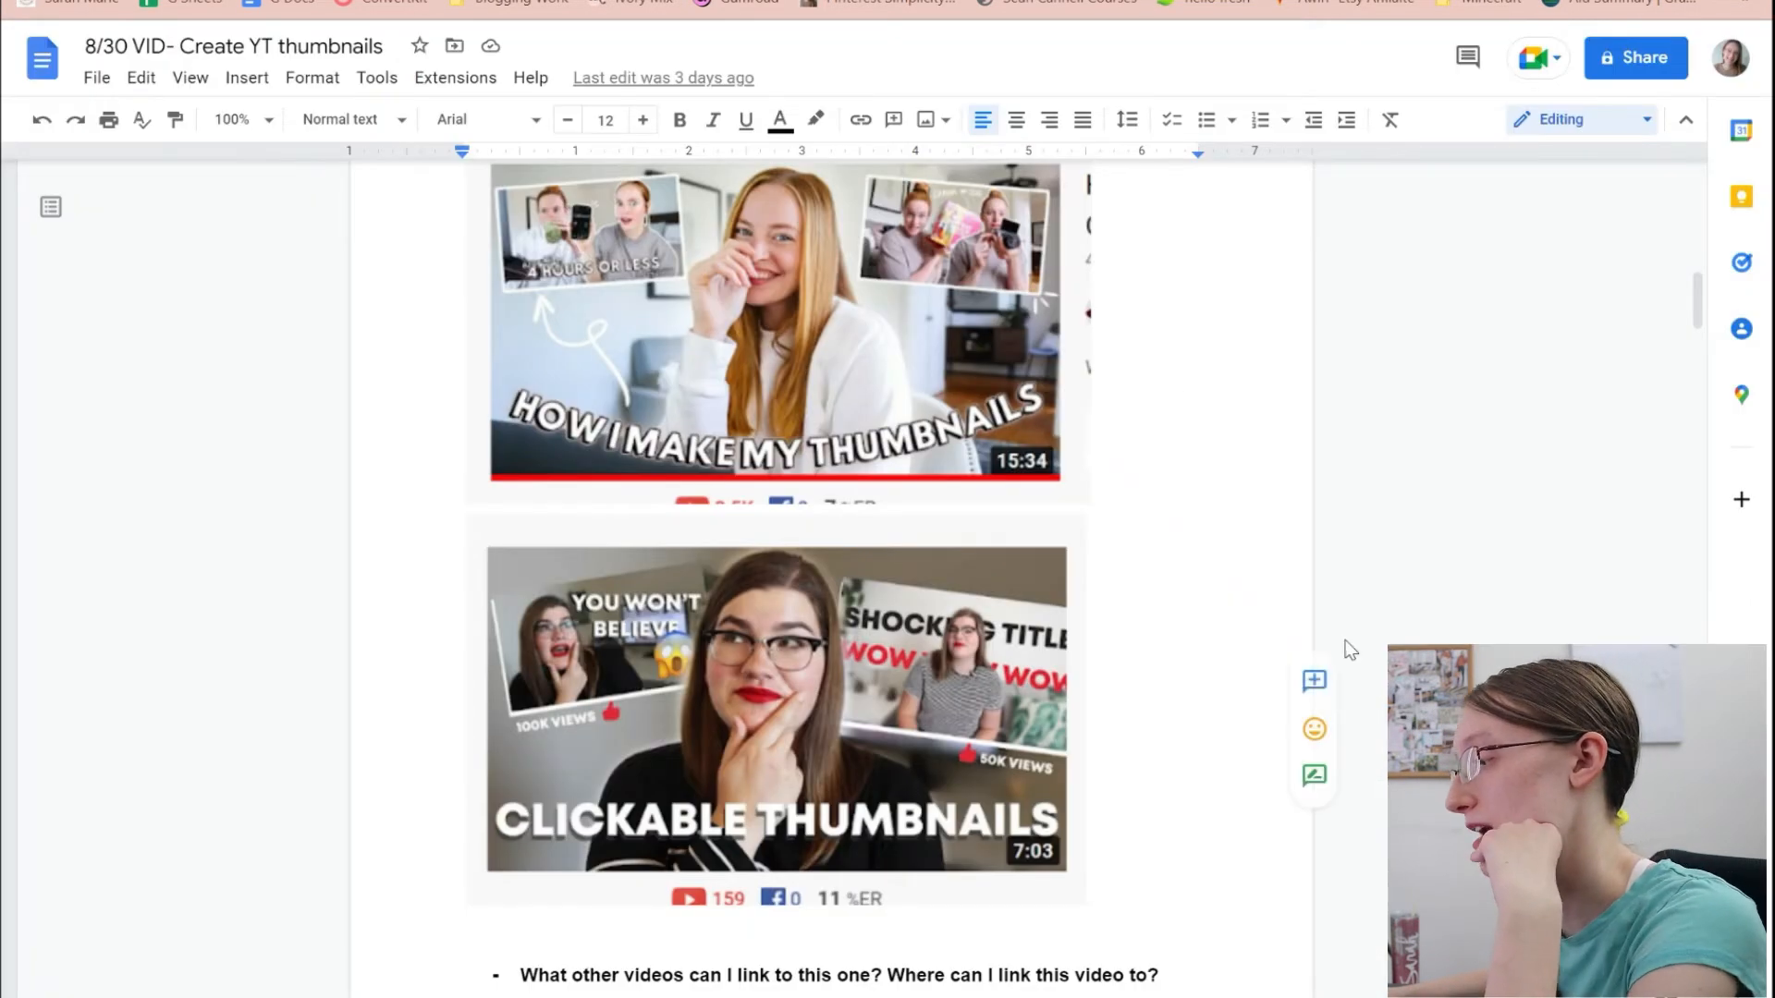
pyautogui.scroll(1, 1346, 646)
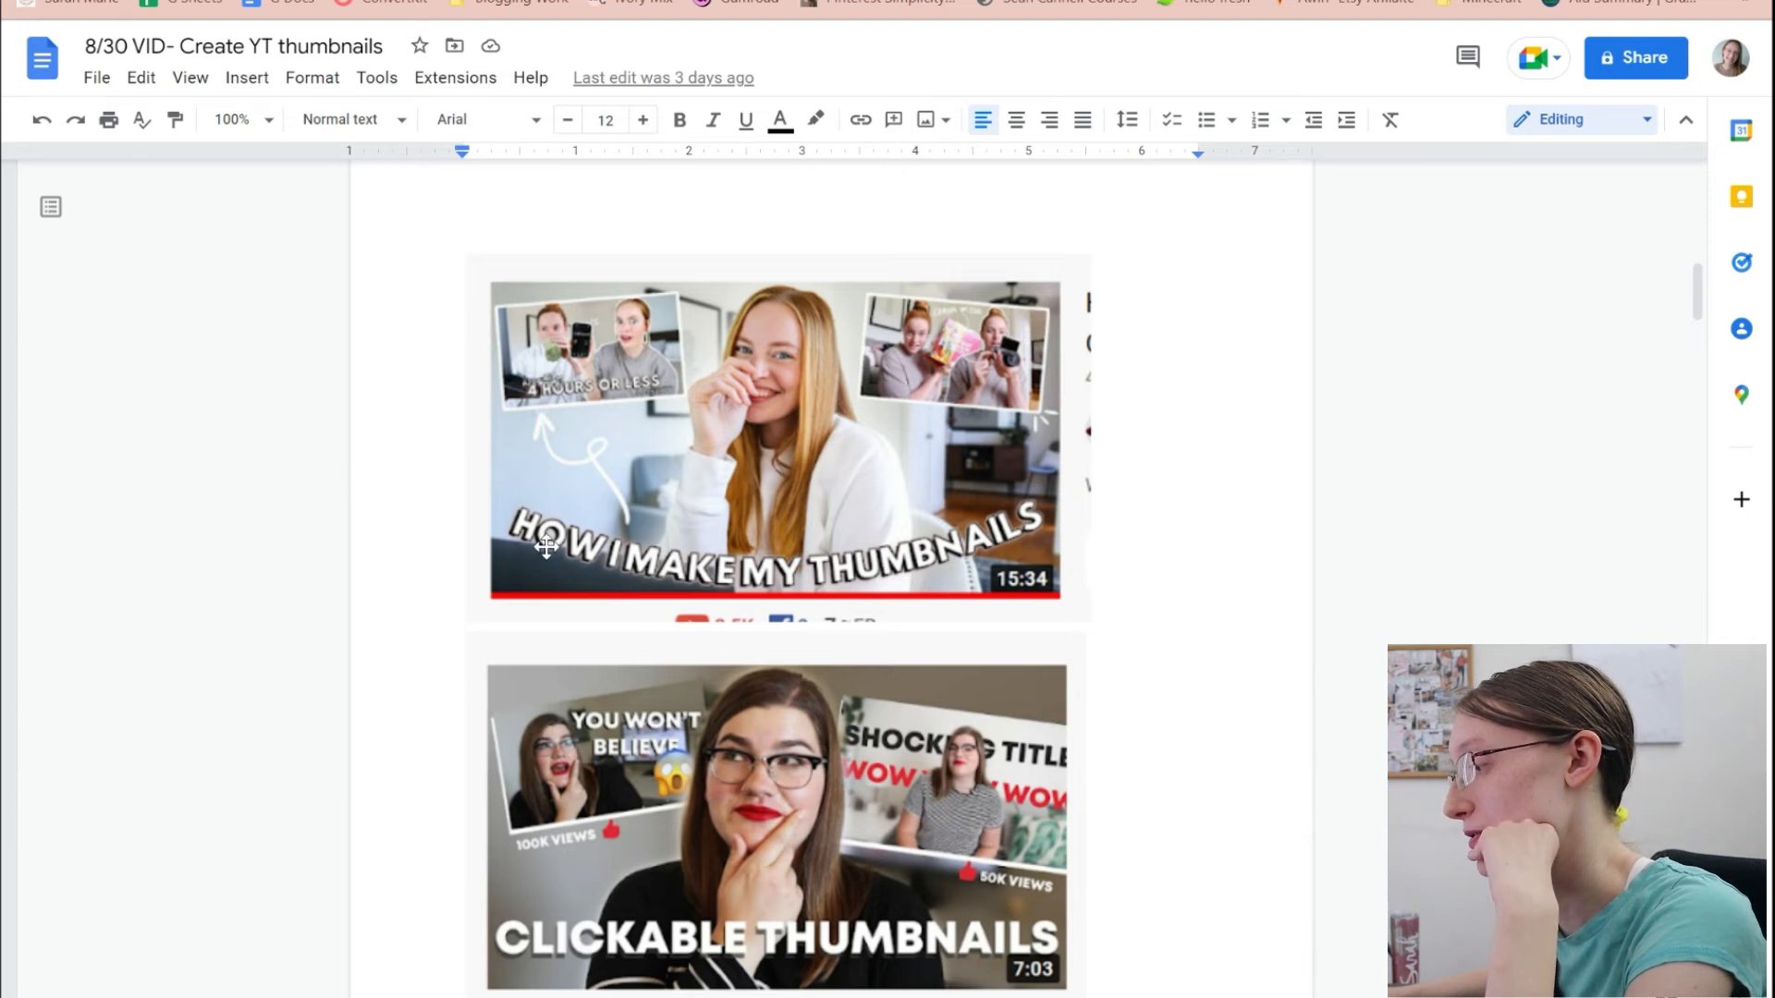
pyautogui.scroll(6, 957, 778)
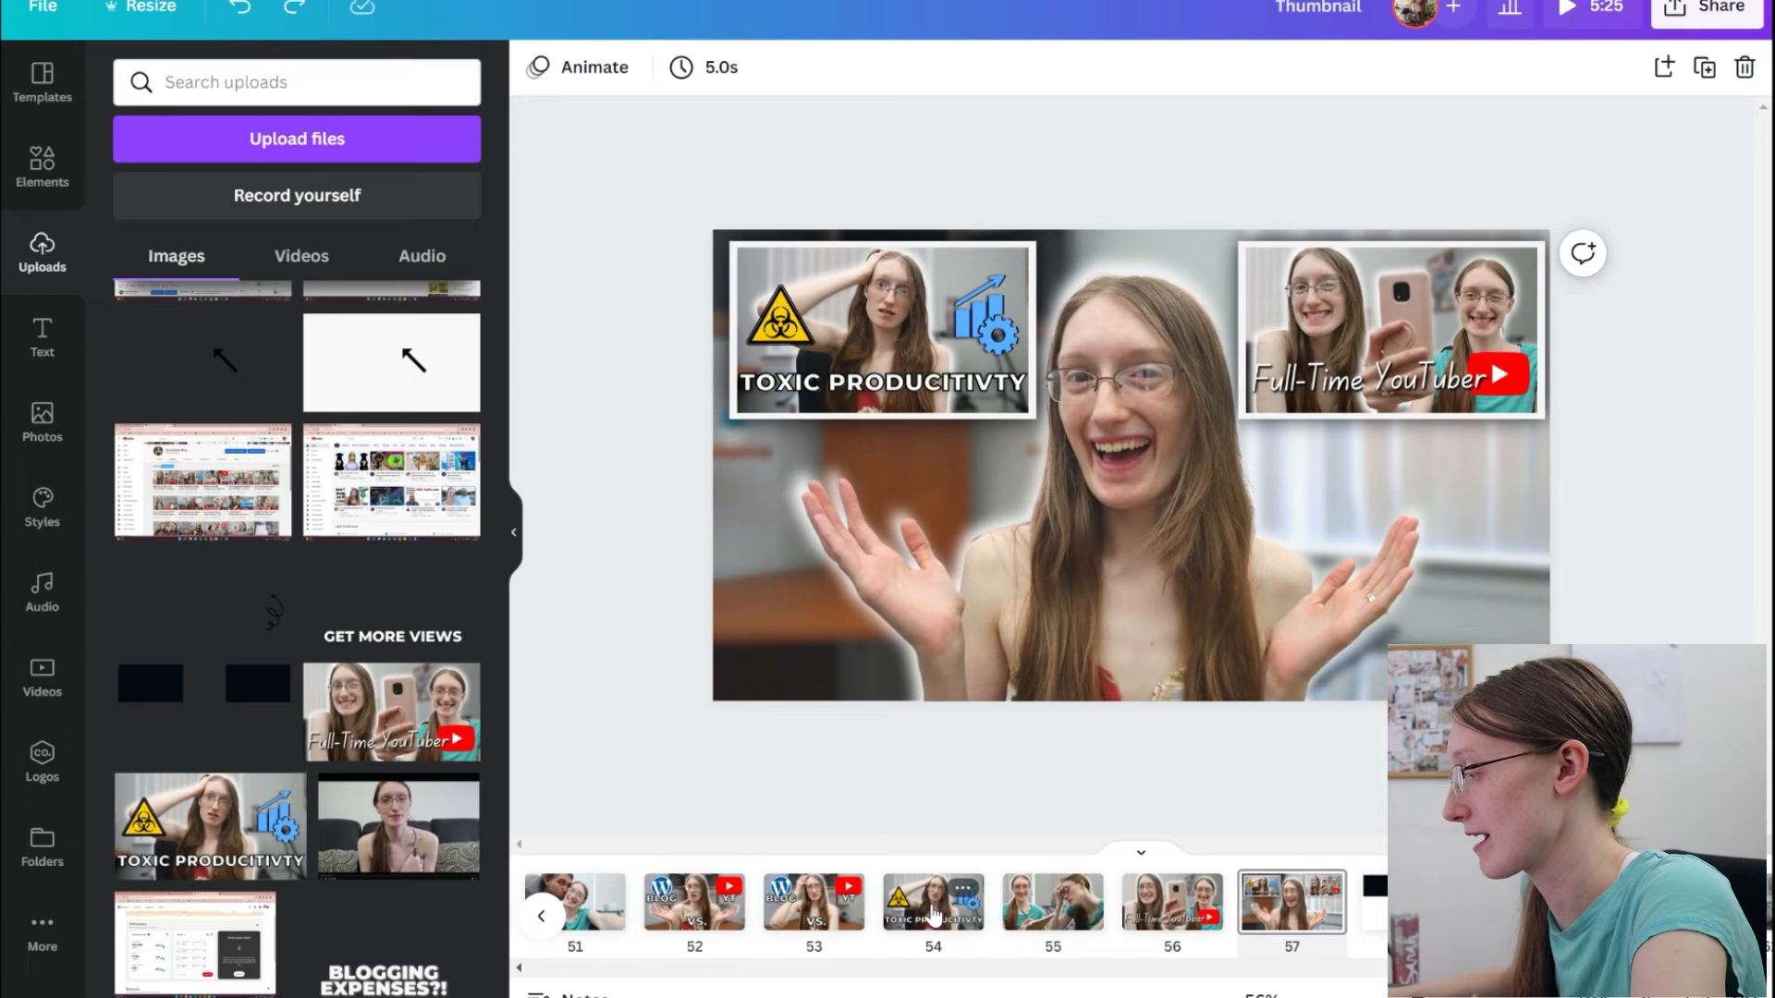
# Copy the "TOXIC PRODUCITIVTY" title layers from page 54 onto page 57 and delete the chart-and-gear graphics pasted with them.
pyautogui.click(934, 915)
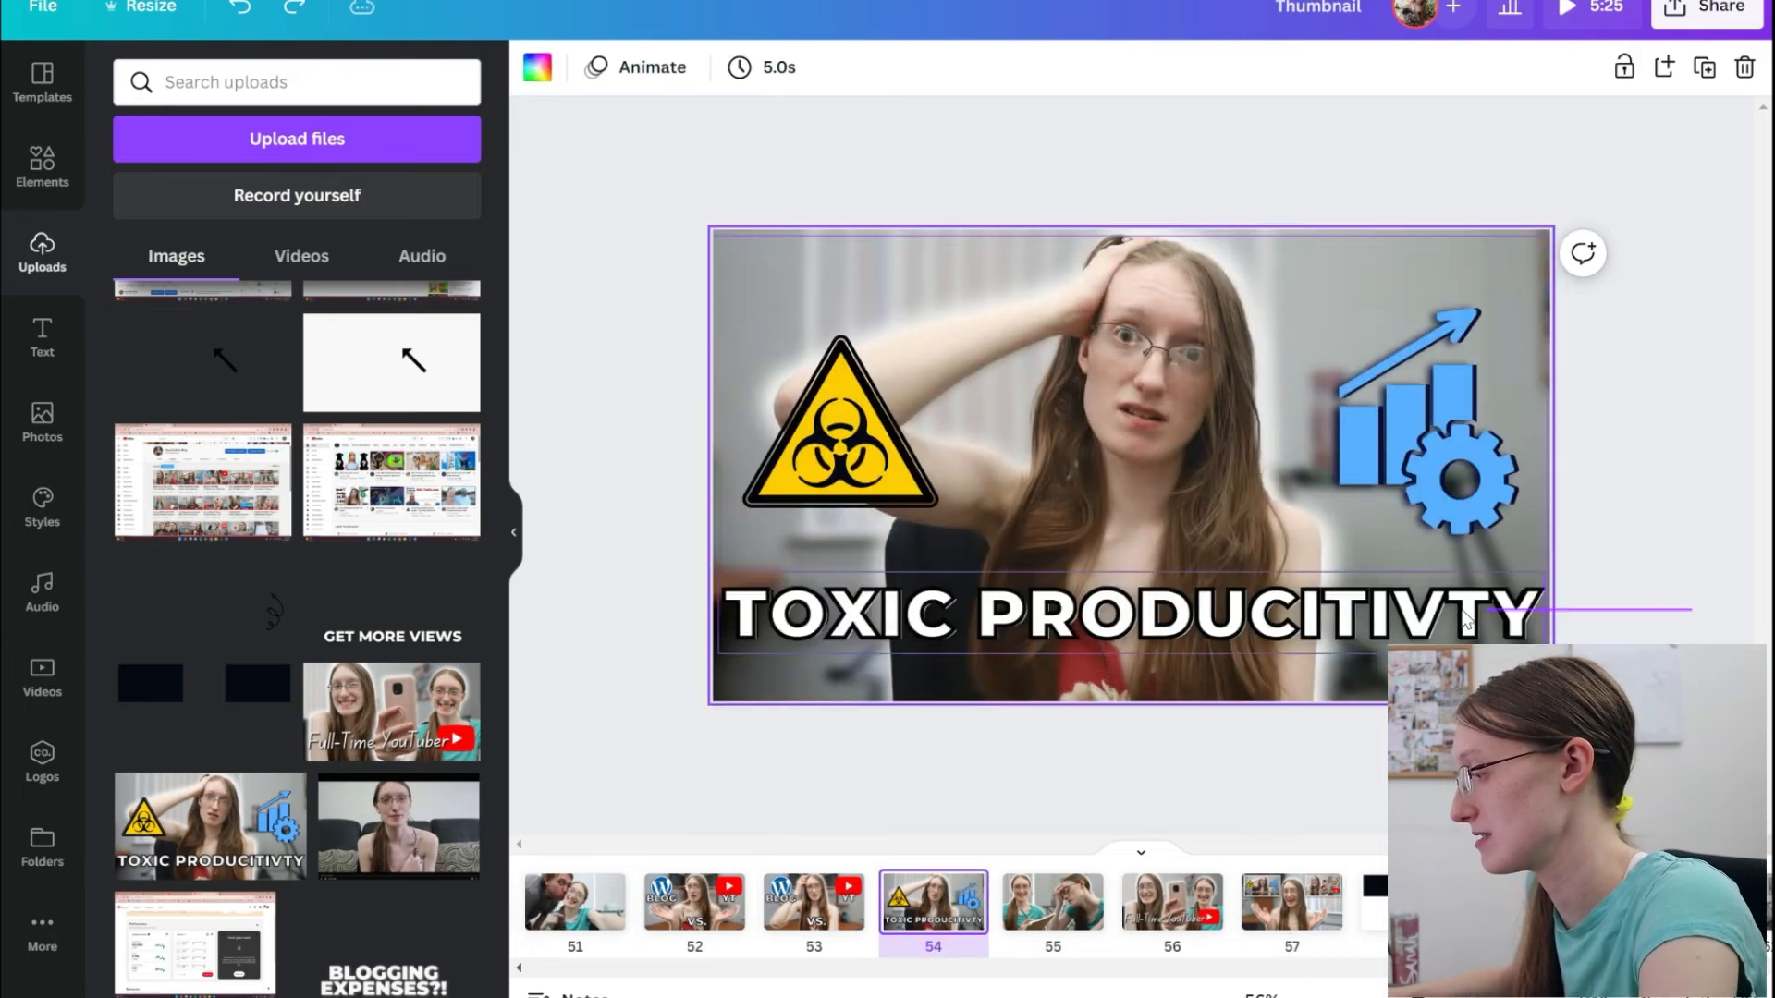
pyautogui.click(1294, 684)
pyautogui.click(1257, 917)
pyautogui.click(1186, 624)
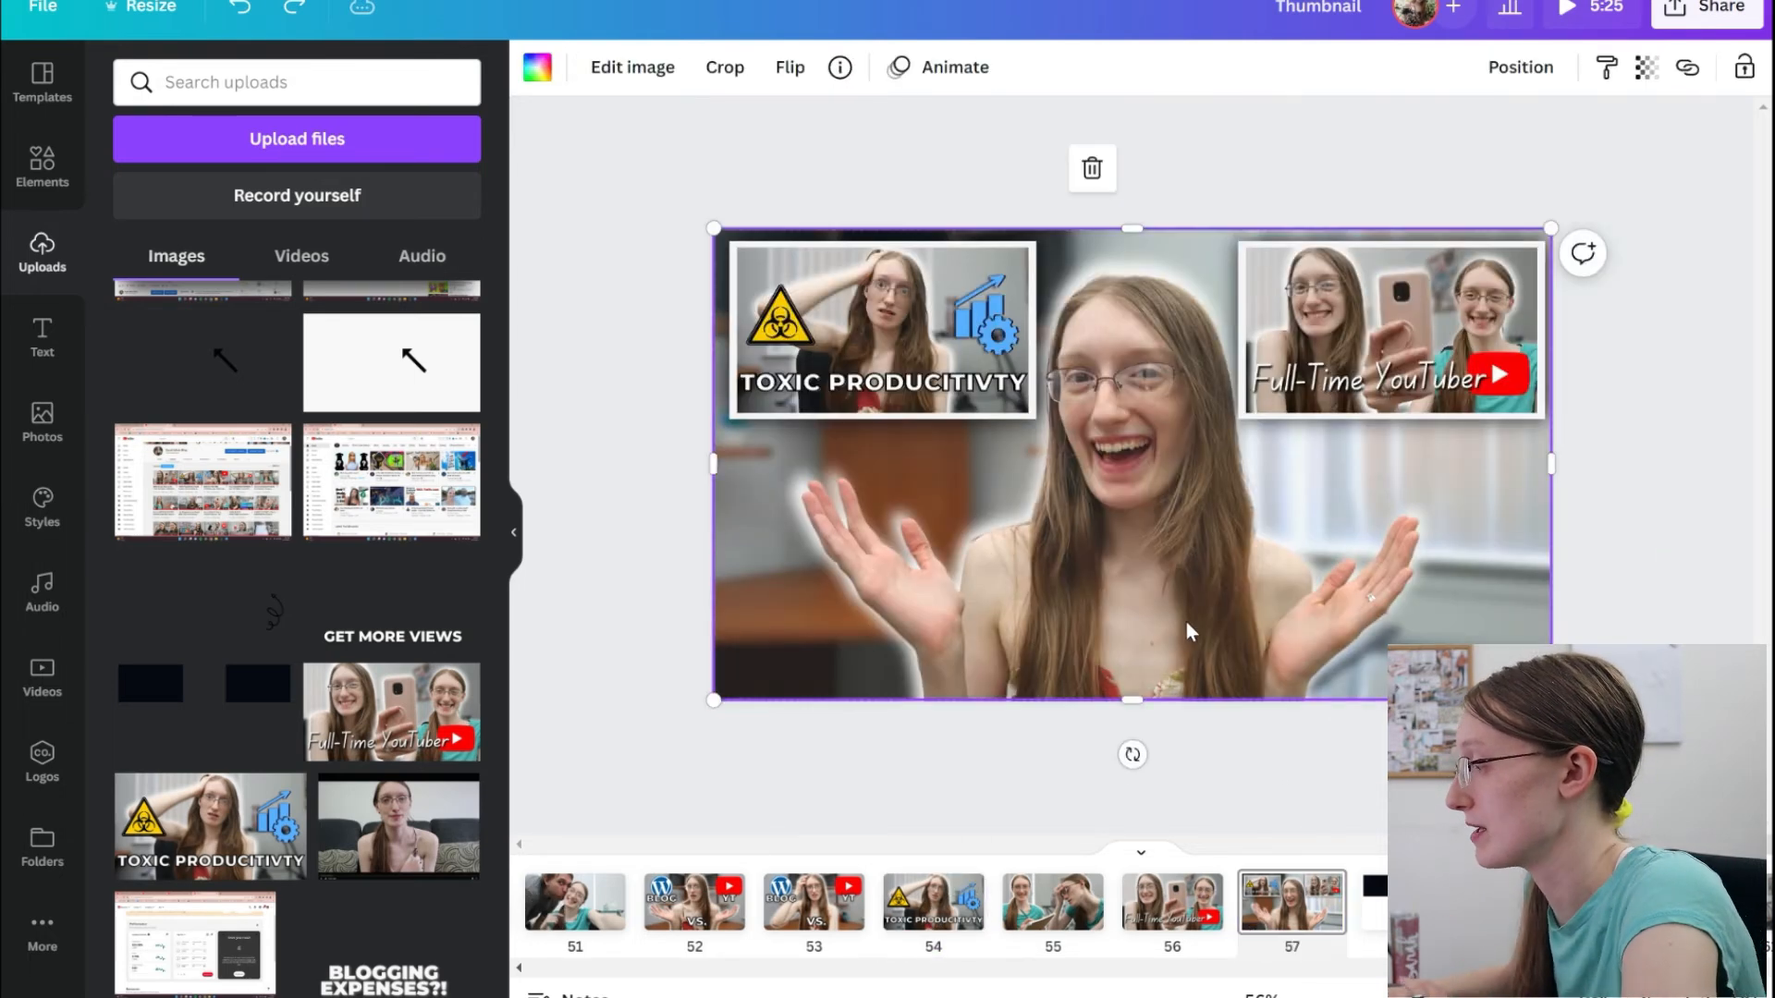
pyautogui.hotkey('ctrl', 'v')
pyautogui.click(1592, 450)
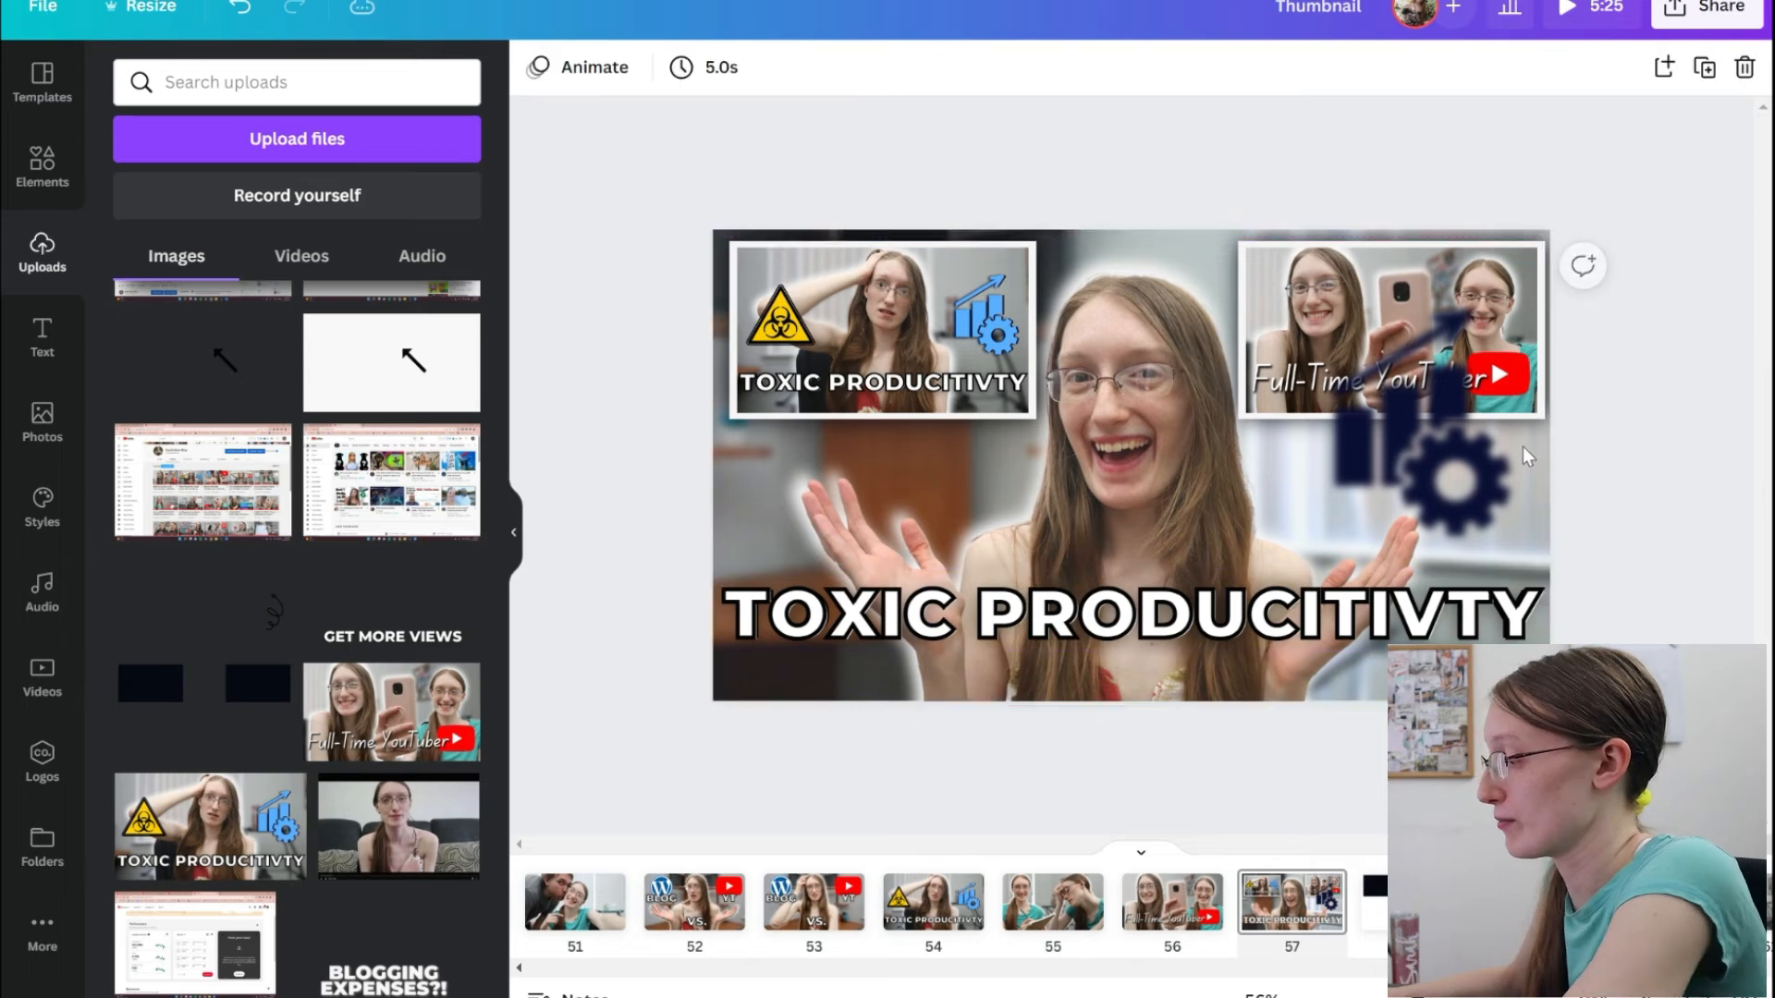
pyautogui.click(1469, 437)
pyautogui.press('Delete')
pyautogui.press('Delete')
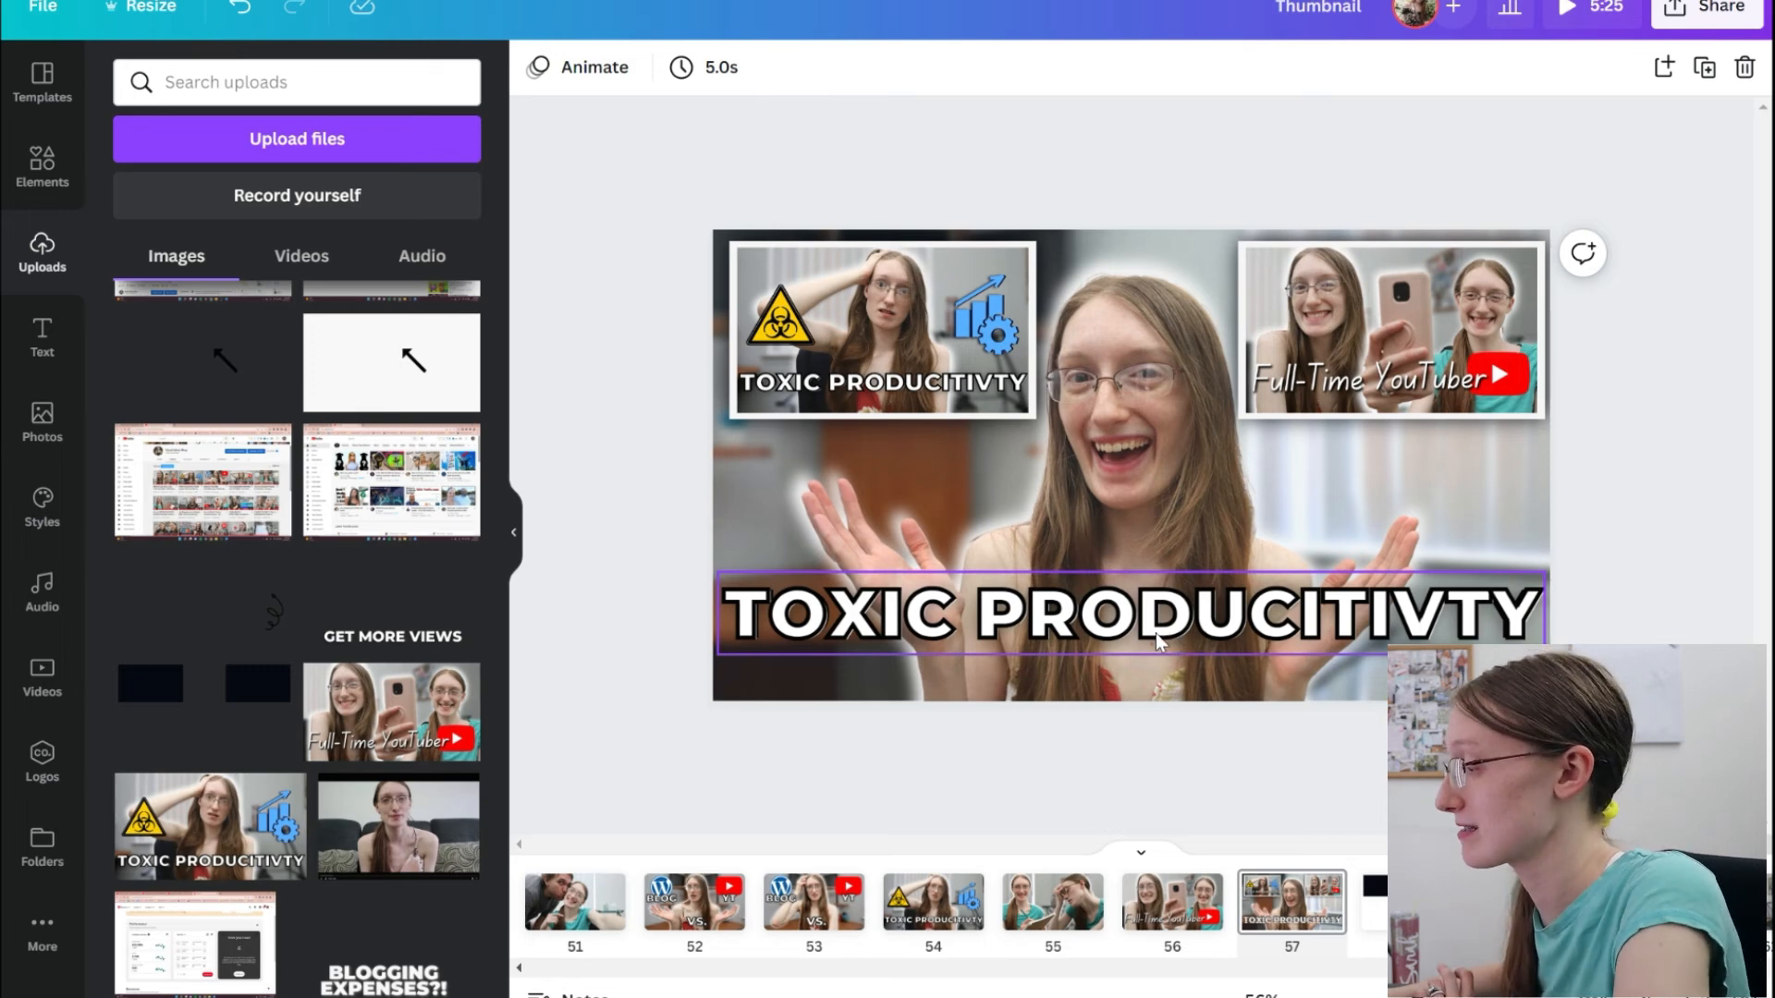
# Pull the stacked "TOXIC PRODUCITIVTY" title layers apart on page 57 and restore their original placement.
pyautogui.moveTo(1156, 637); pyautogui.dragTo(1176, 453)
pyautogui.moveTo(1172, 605); pyautogui.dragTo(1191, 542)
pyautogui.moveTo(1177, 584); pyautogui.dragTo(1176, 603)
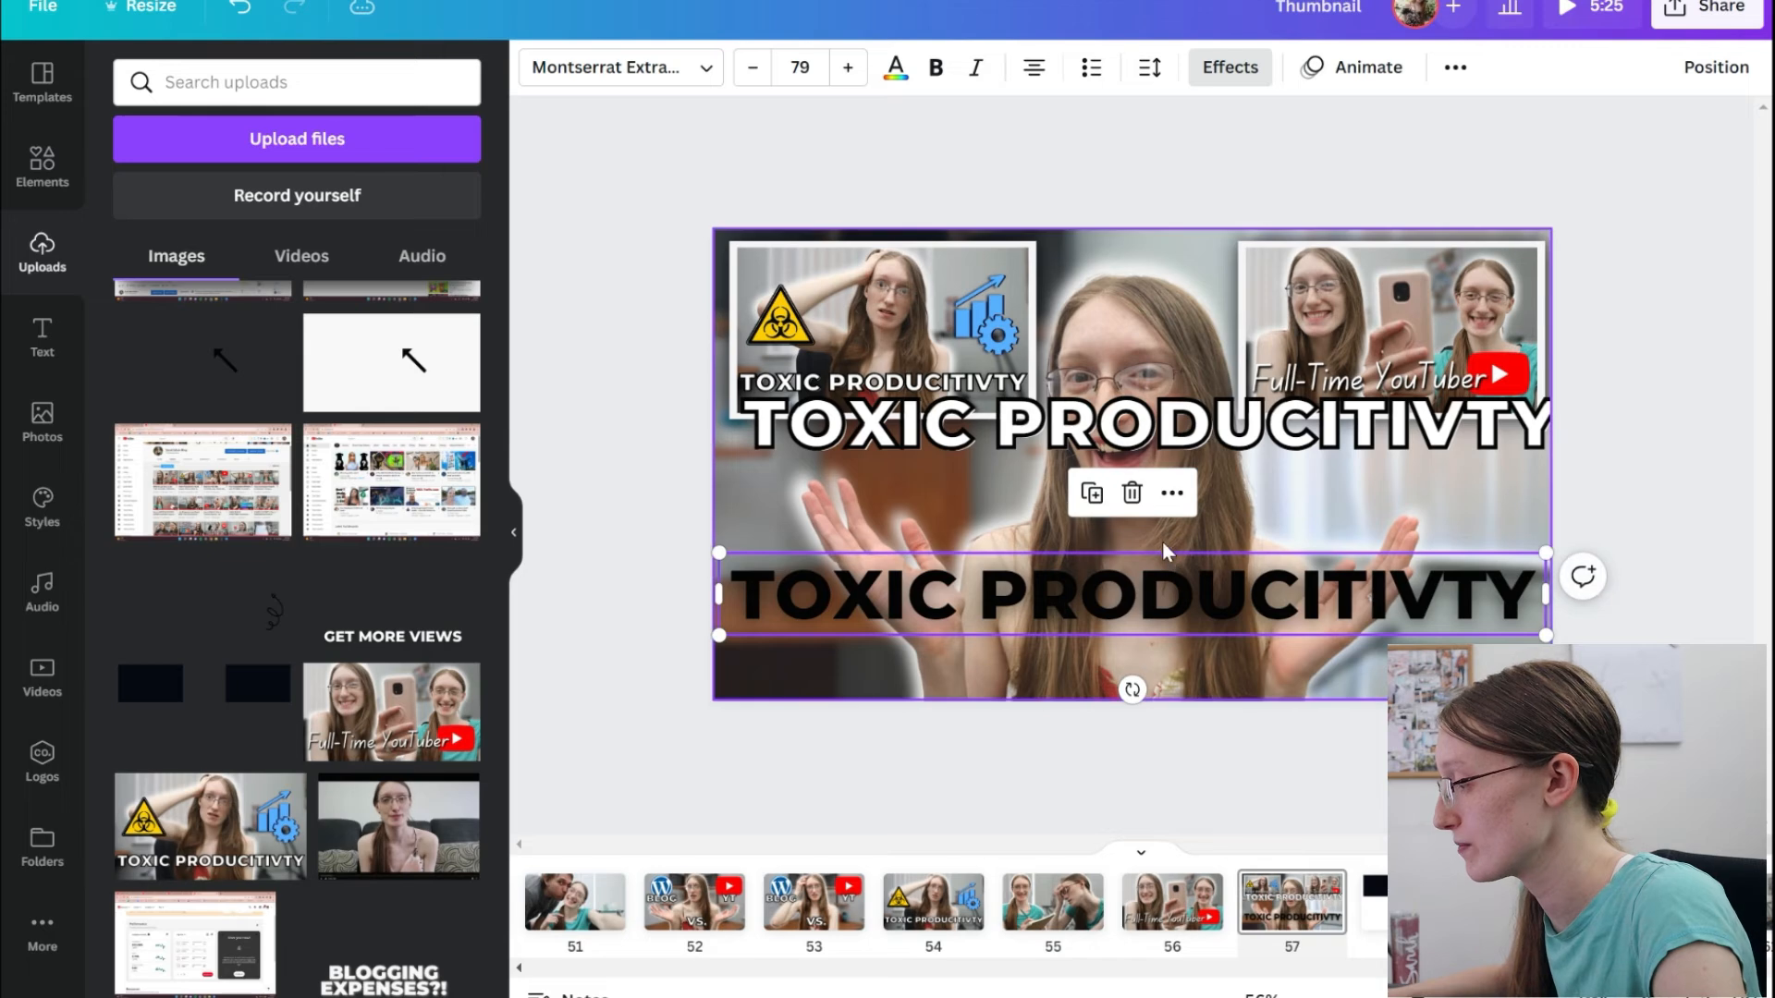
# Separate the stacked "Full-Time YouTuber" text layers on page 56 to inspect them, and undo the moves.
pyautogui.click(1151, 918)
pyautogui.moveTo(936, 603); pyautogui.dragTo(1000, 396)
pyautogui.moveTo(1026, 603); pyautogui.dragTo(1021, 639)
pyautogui.hotkey('ctrl', 'z')
pyautogui.hotkey('ctrl', 'z')
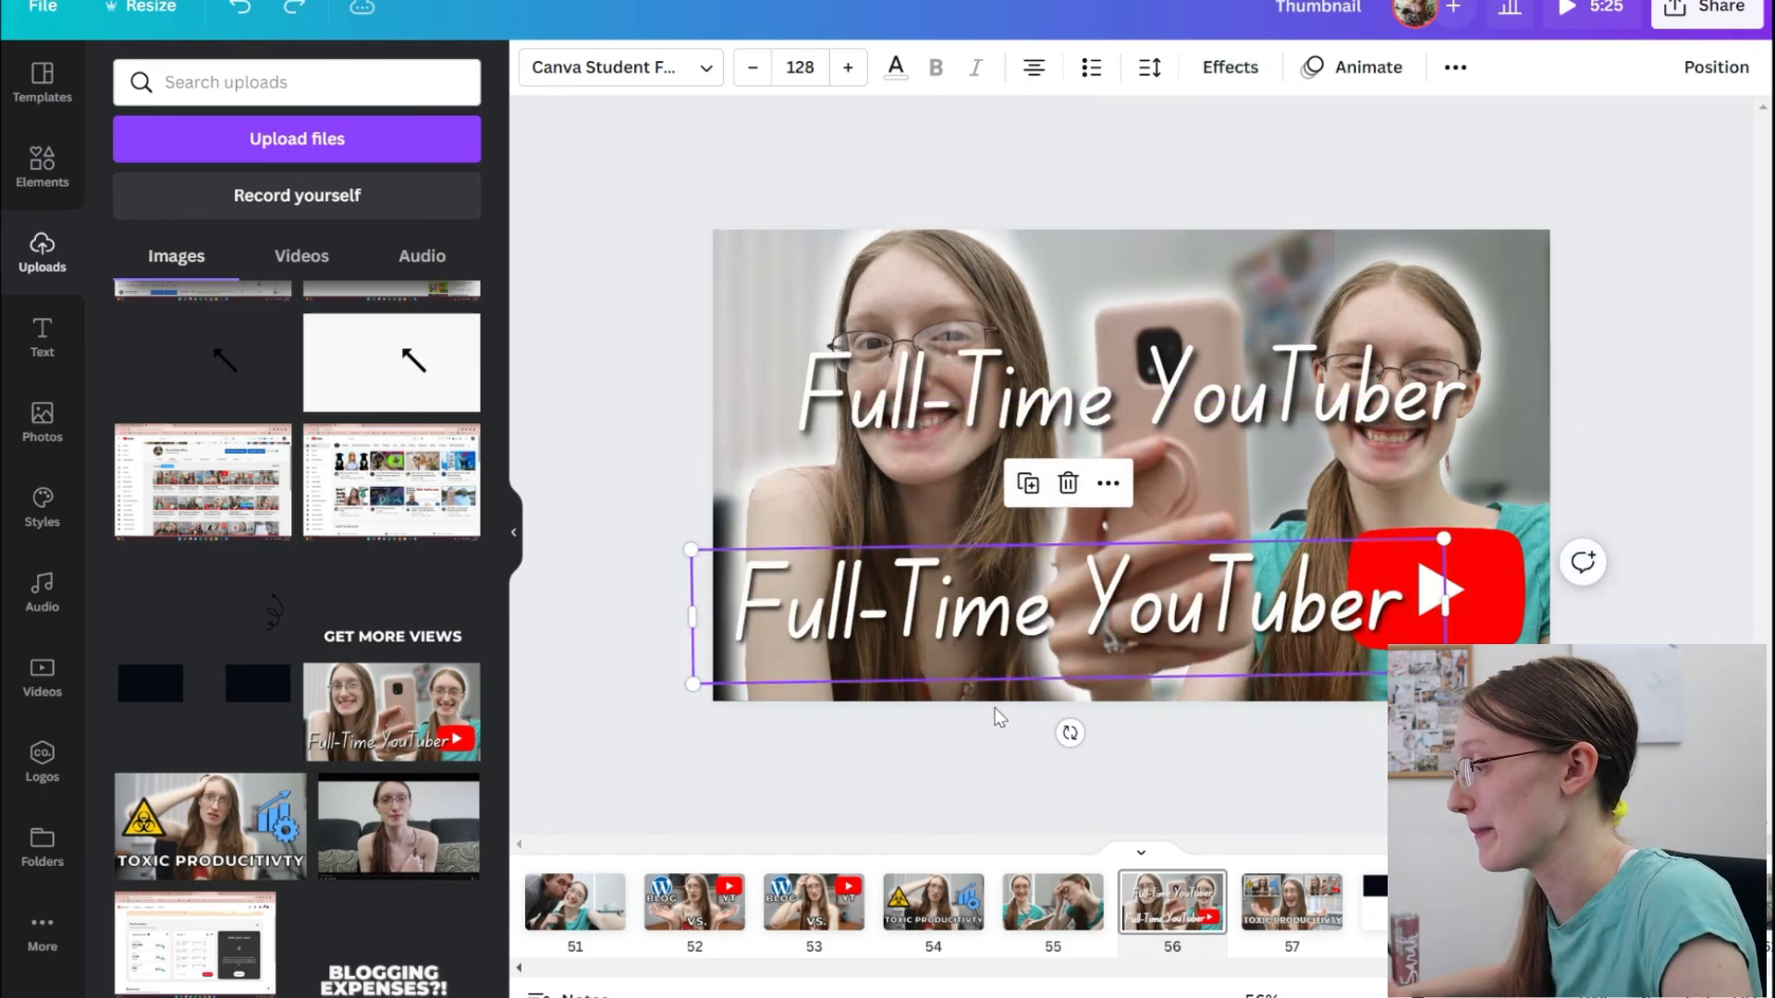
pyautogui.hotkey('ctrl', 'z')
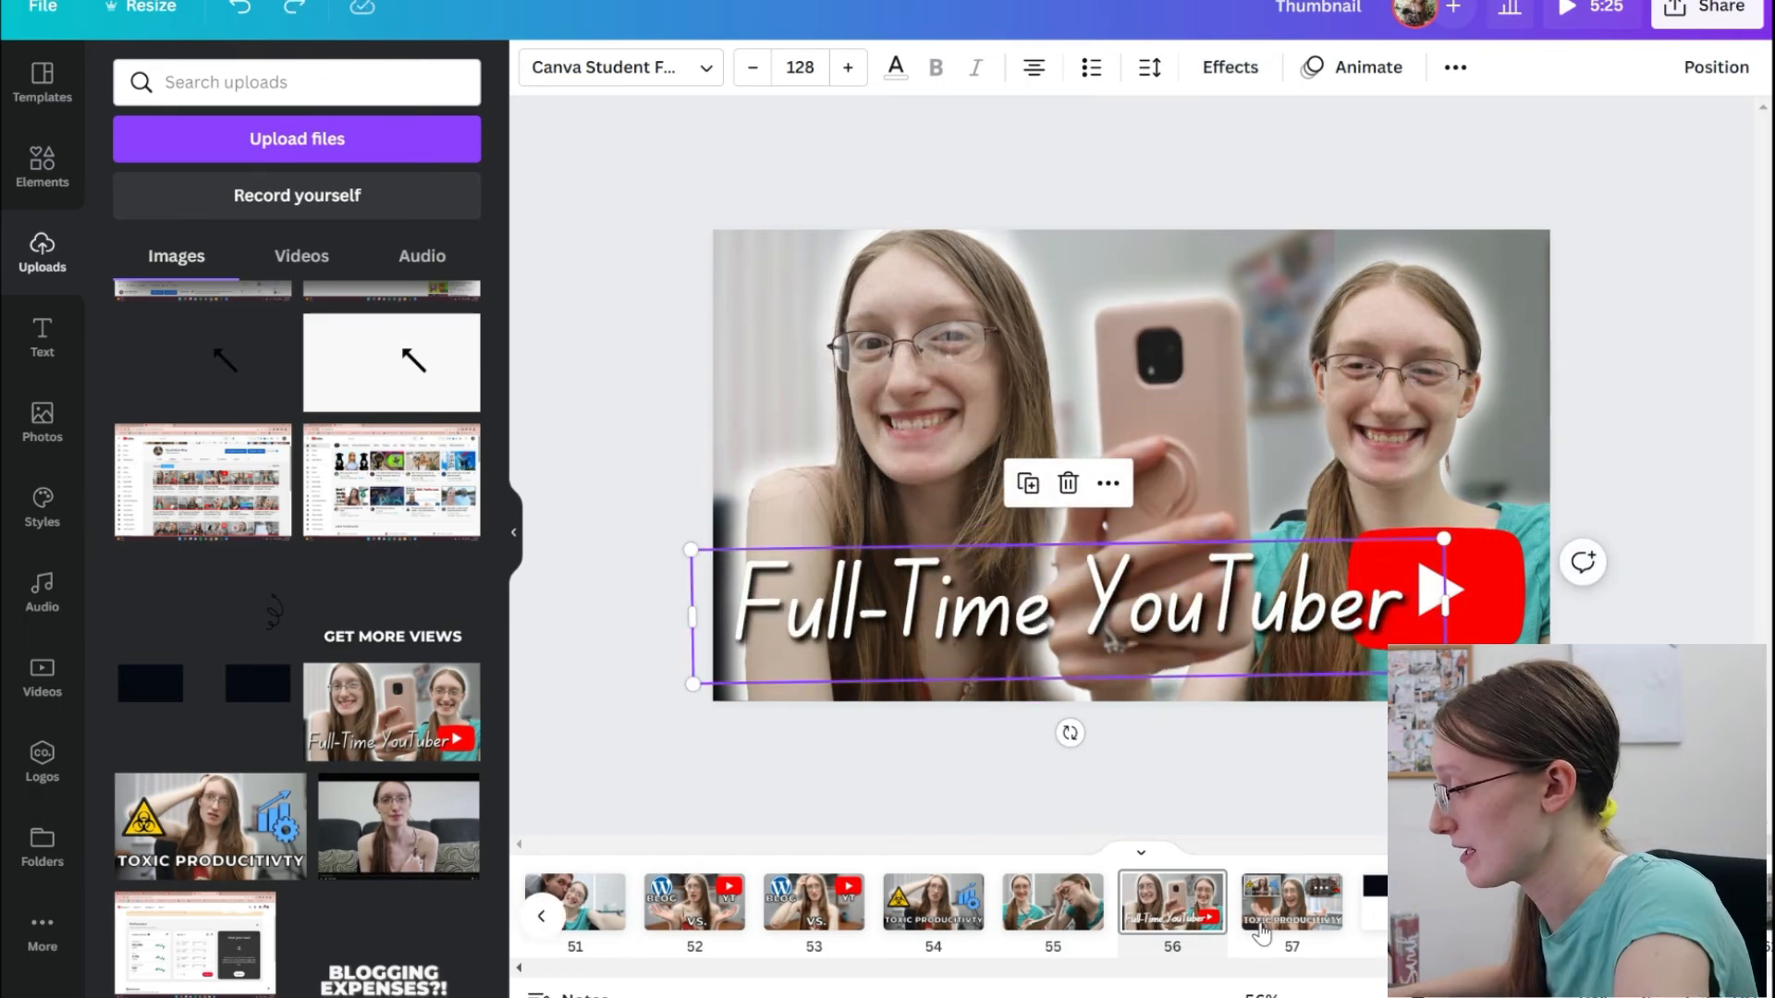
# Check the title layers' text effects on page 57, replace their wording with "GET MORE VIEWS" and restack them near the lower edge.
pyautogui.click(1262, 935)
pyautogui.moveTo(1121, 621); pyautogui.dragTo(1121, 469)
pyautogui.click(1122, 629)
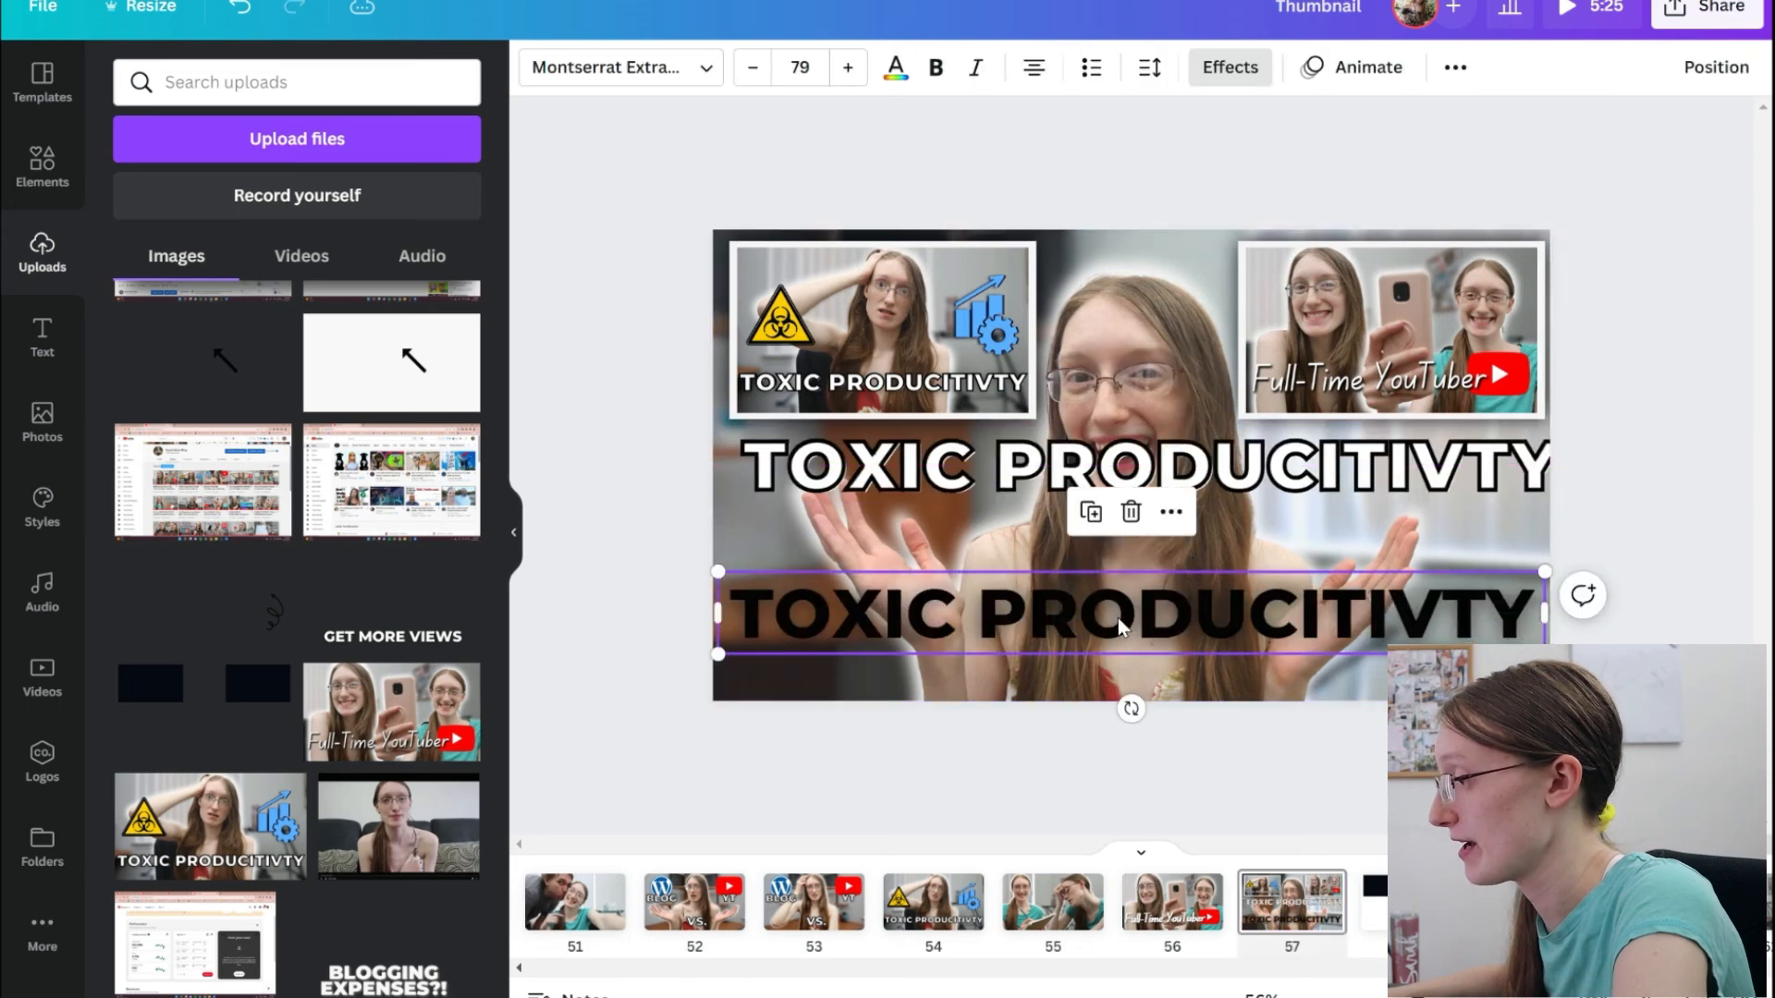
pyautogui.click(1243, 72)
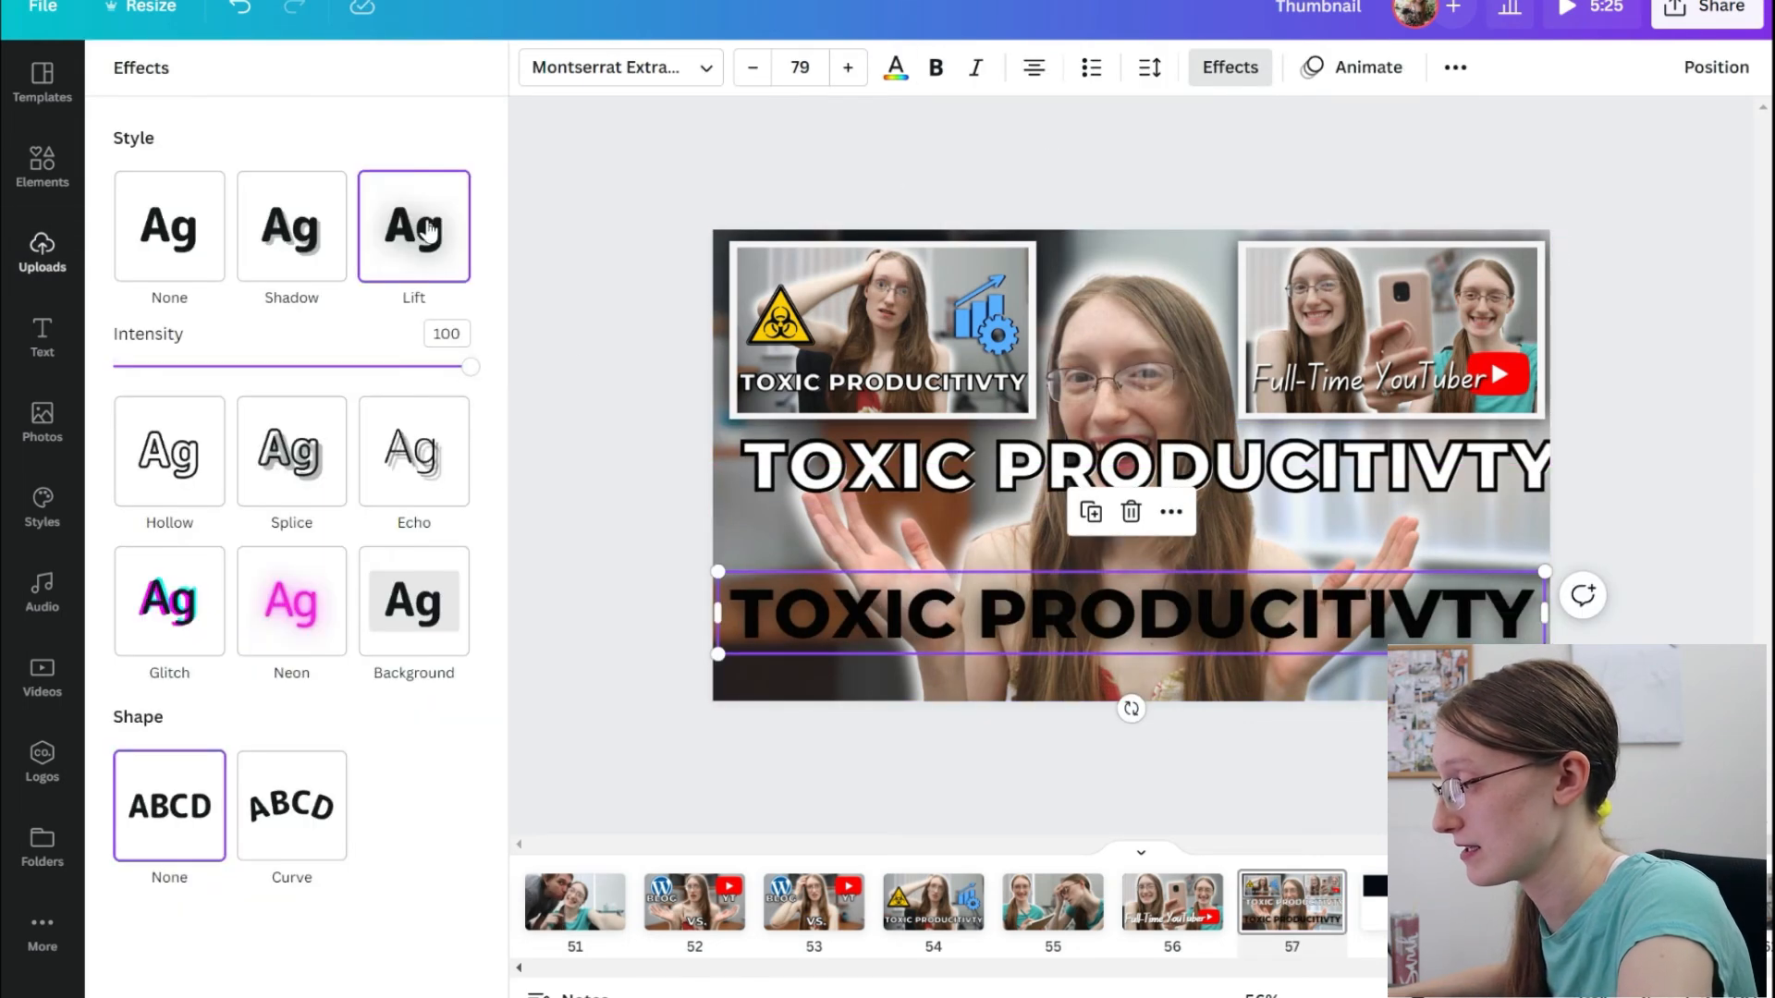
pyautogui.click(797, 469)
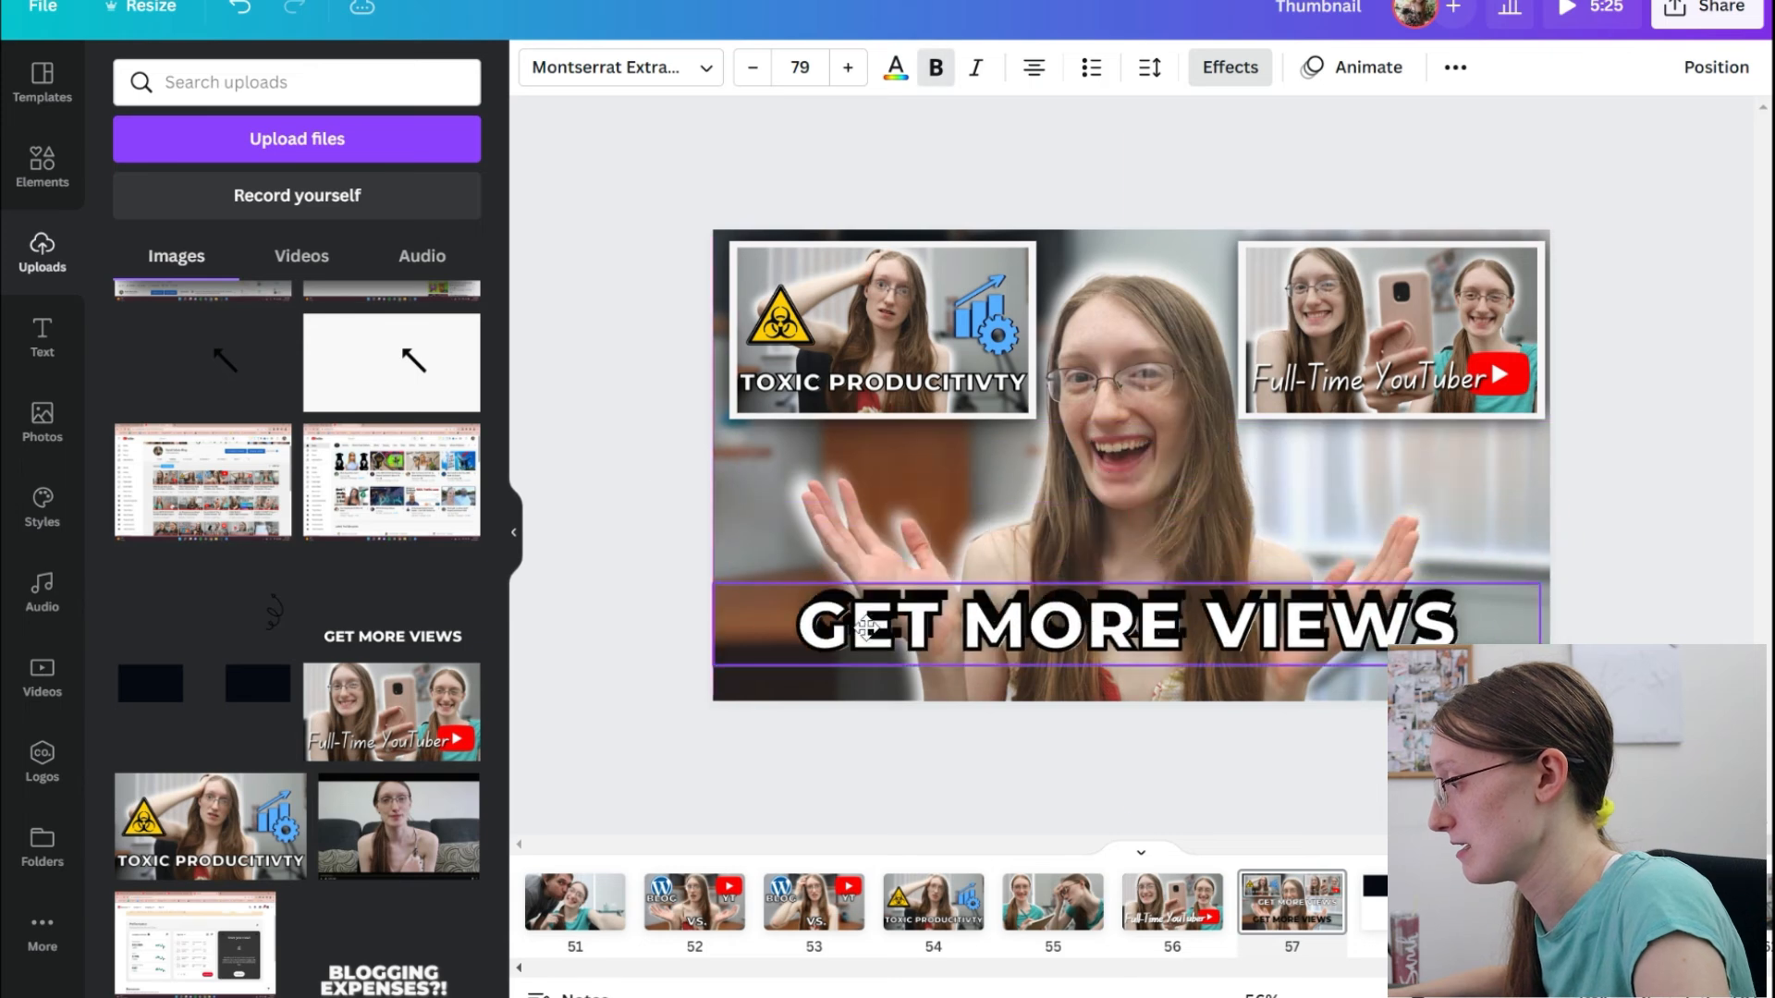
pyautogui.click(636, 591)
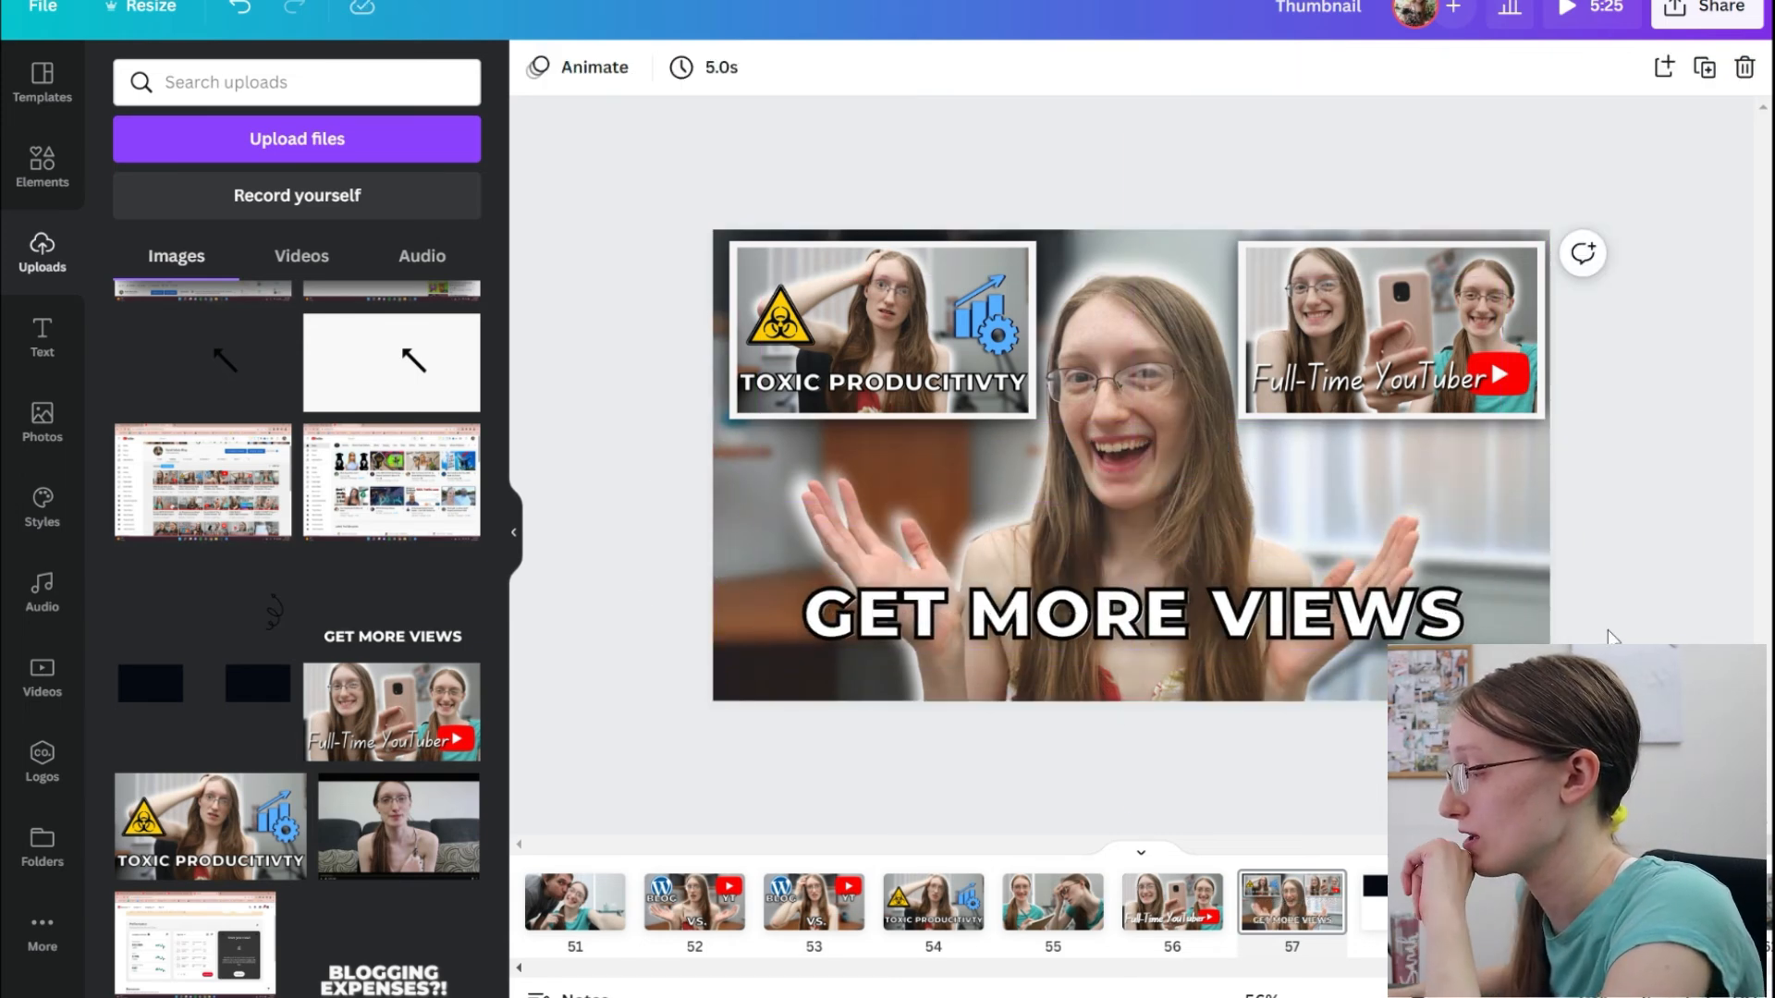
# Copy the "GET MORE VIEWS" title layers from page 57 onto the page with the near-black rectangles.
pyautogui.hotkey('ctrl', 'z')
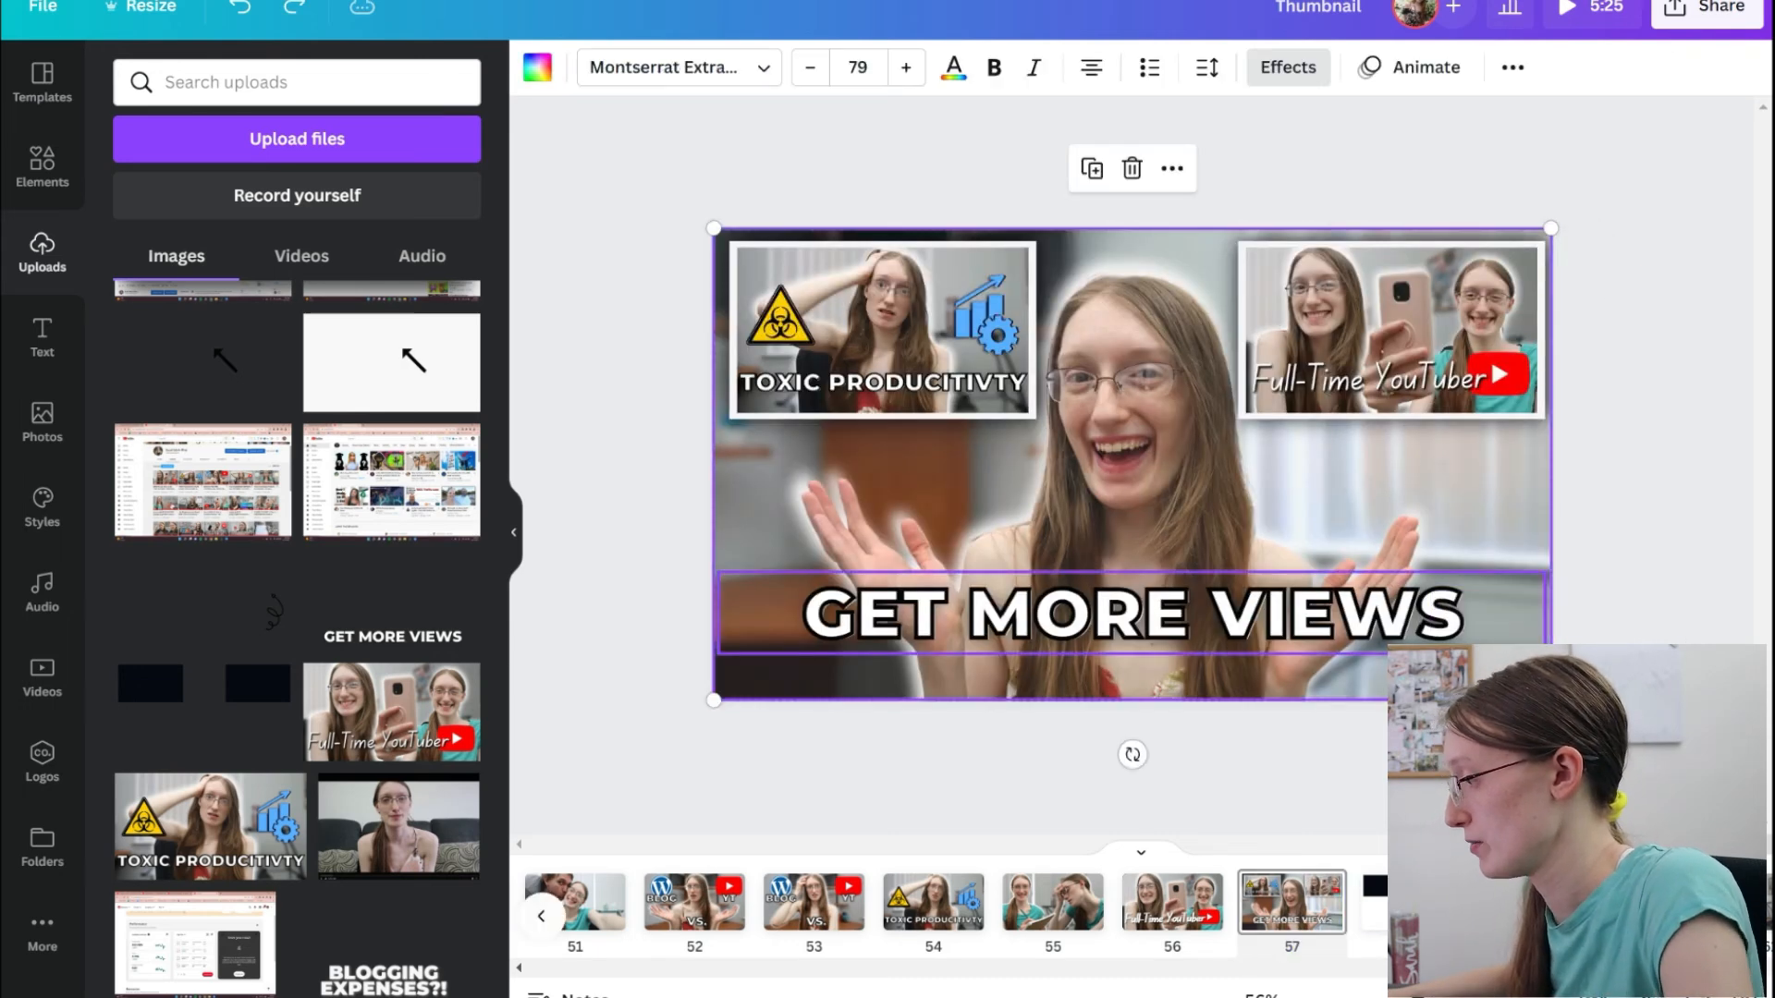
pyautogui.click(1410, 902)
pyautogui.hotkey('ctrl', 'v')
pyautogui.click(1667, 614)
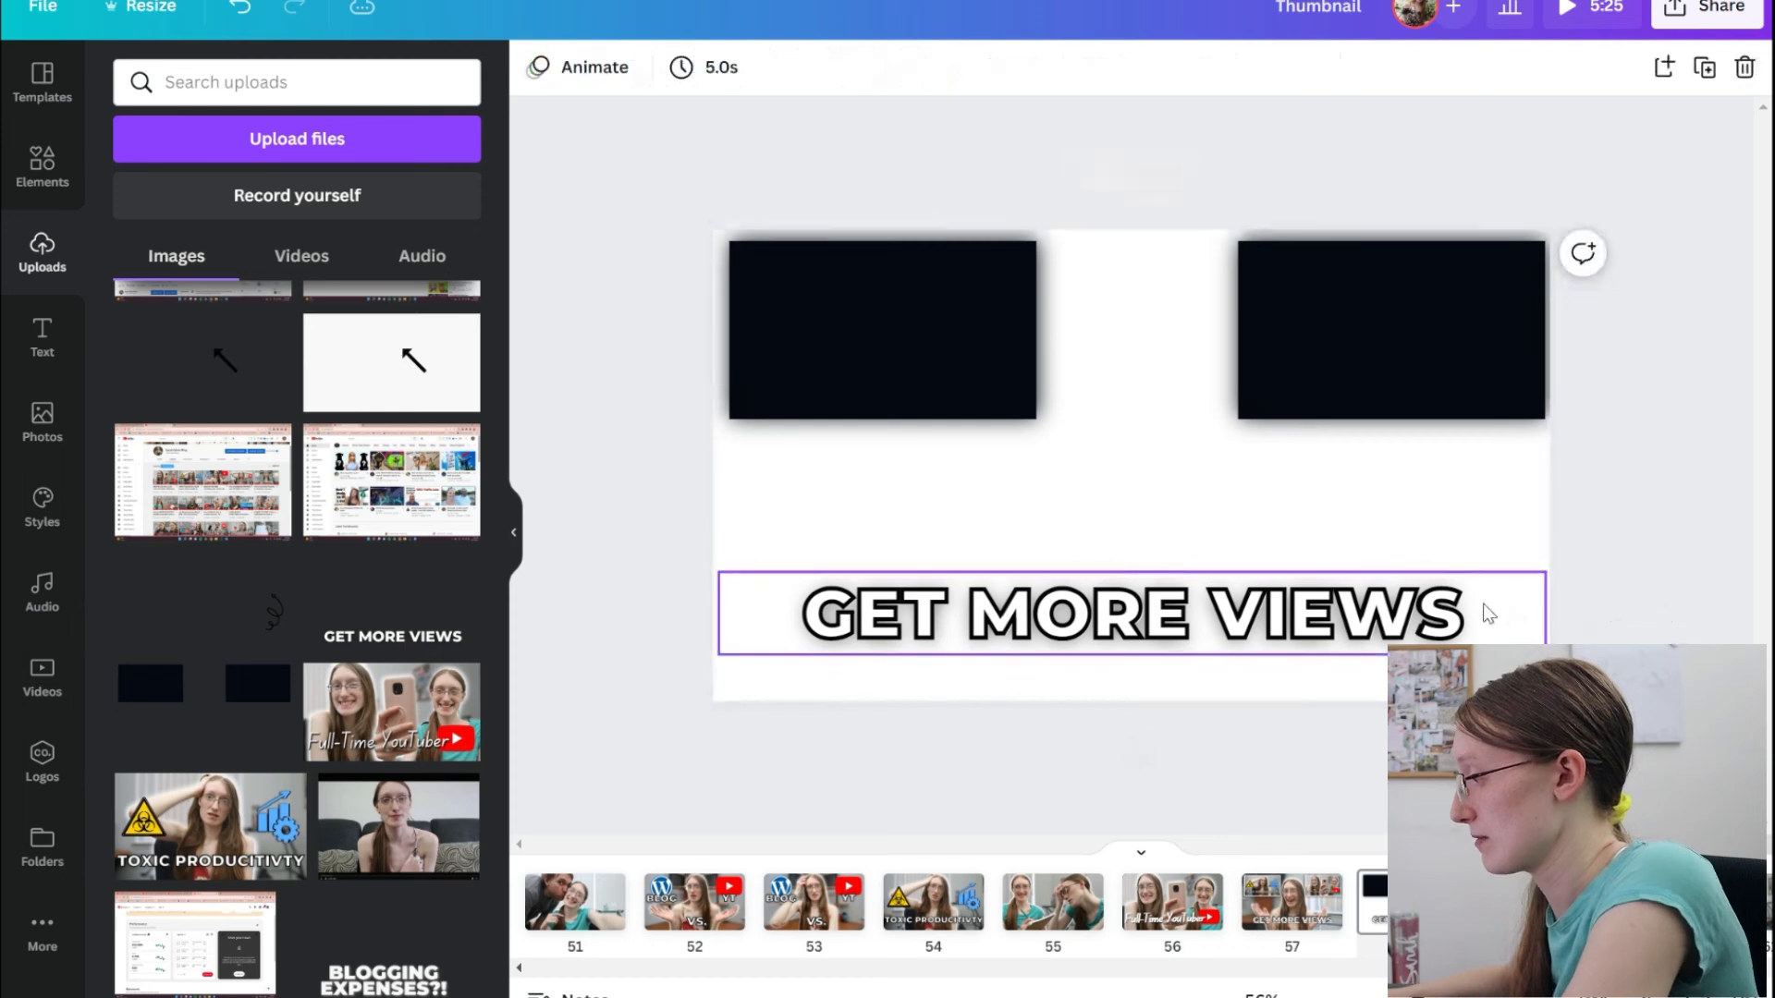
# Delete the near-black rectangles and the outlined title layer from page 58, keeping only the black "GET MORE VIEWS" text with its soft shadow.
pyautogui.click(1485, 607)
pyautogui.press('Delete')
pyautogui.click(1429, 364)
pyautogui.press('Delete')
pyautogui.press('Delete')
pyautogui.click(1371, 345)
pyautogui.press('Delete')
pyautogui.click(1026, 366)
pyautogui.press('Delete')
# Recolor the remaining "GET MORE VIEWS" text on page 58 to white.
pyautogui.click(1026, 578)
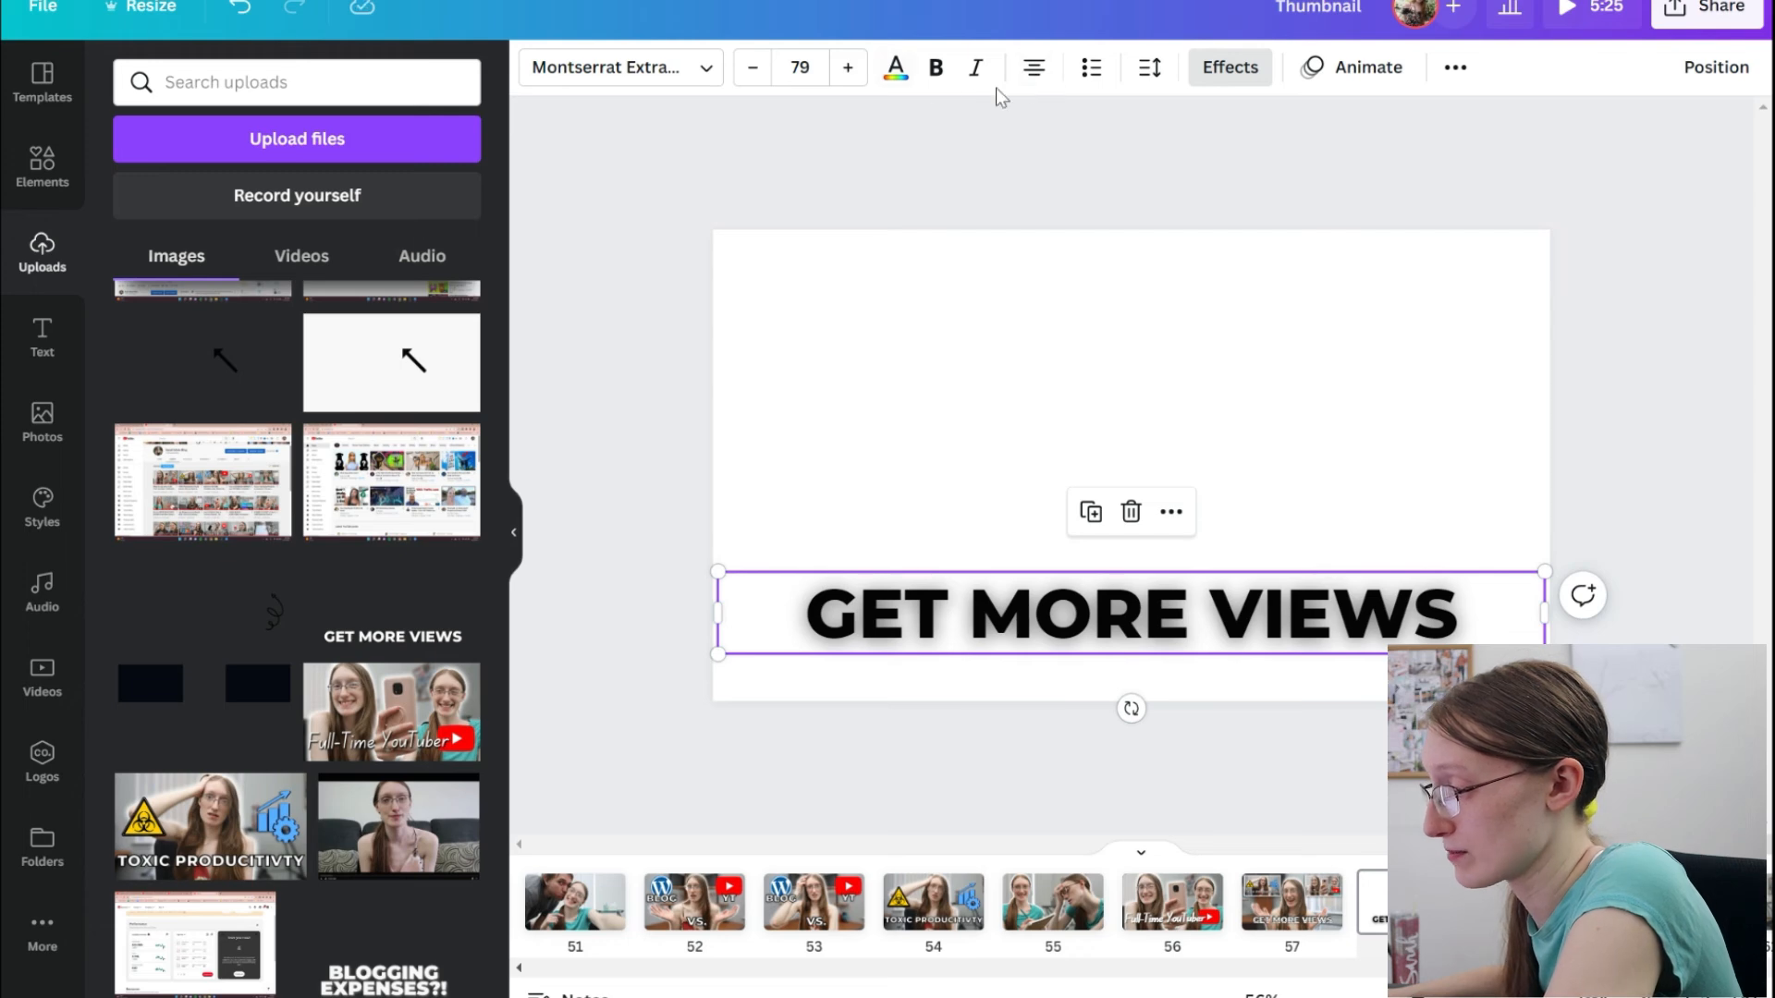
pyautogui.click(896, 72)
pyautogui.click(455, 571)
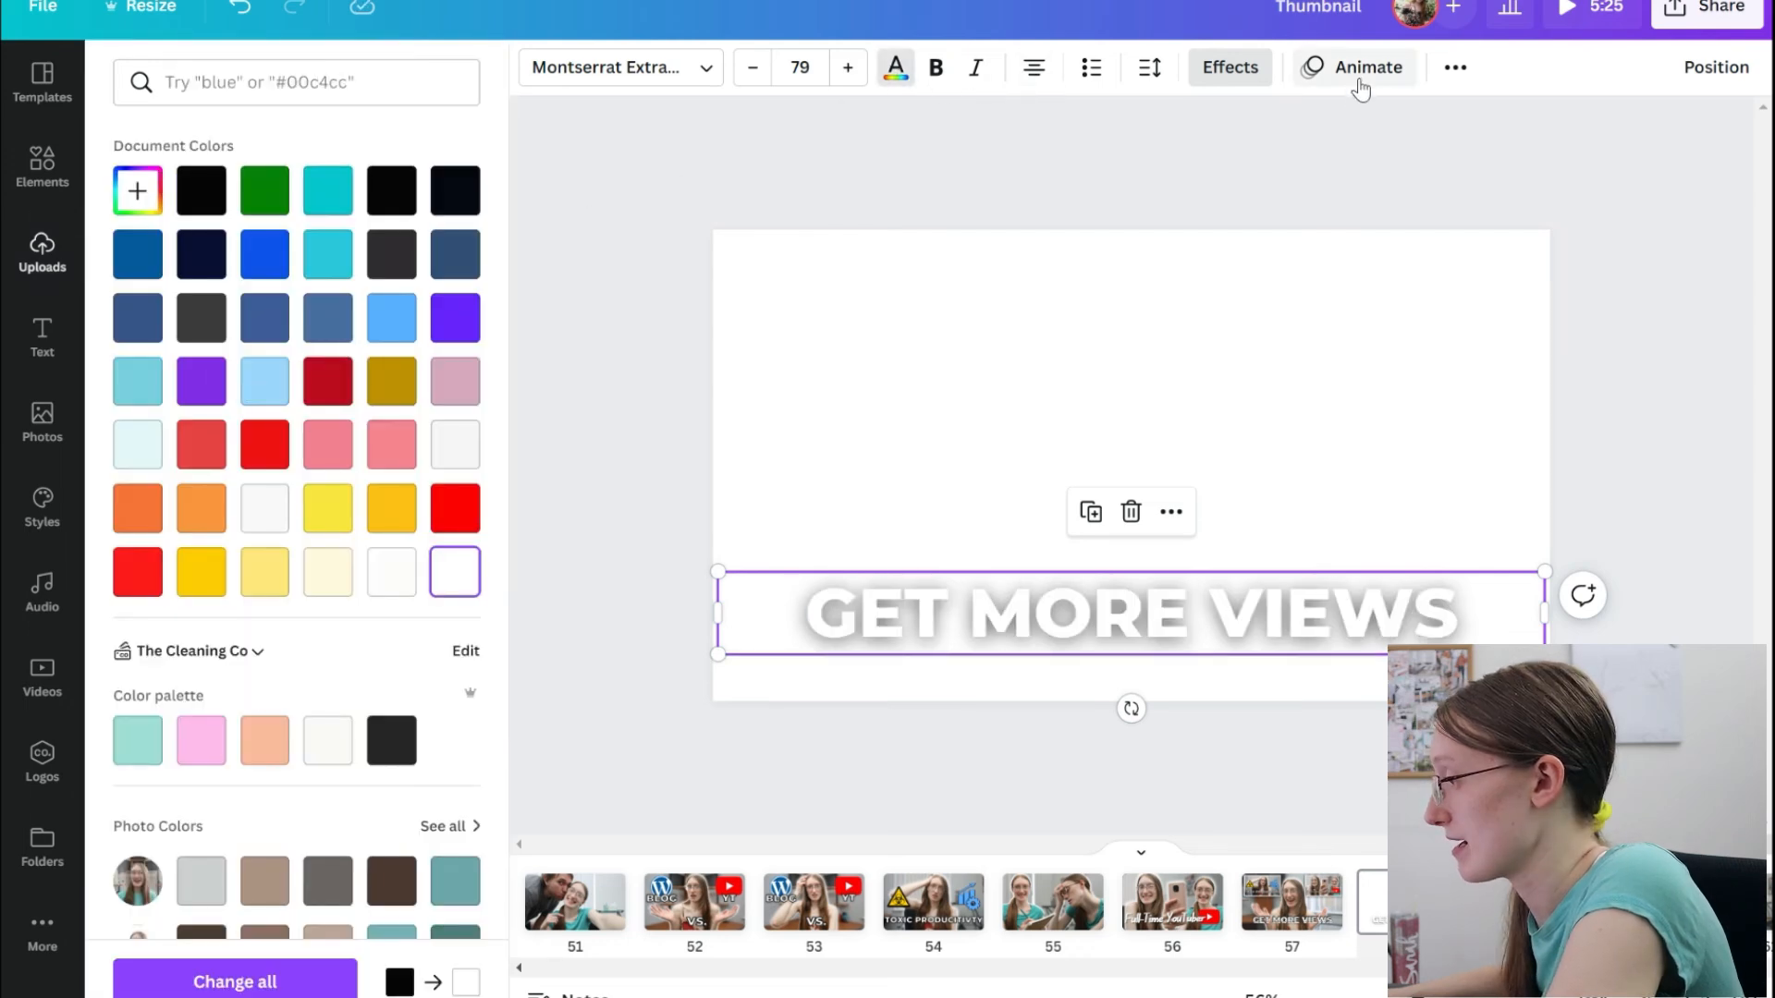
pyautogui.click(1324, 173)
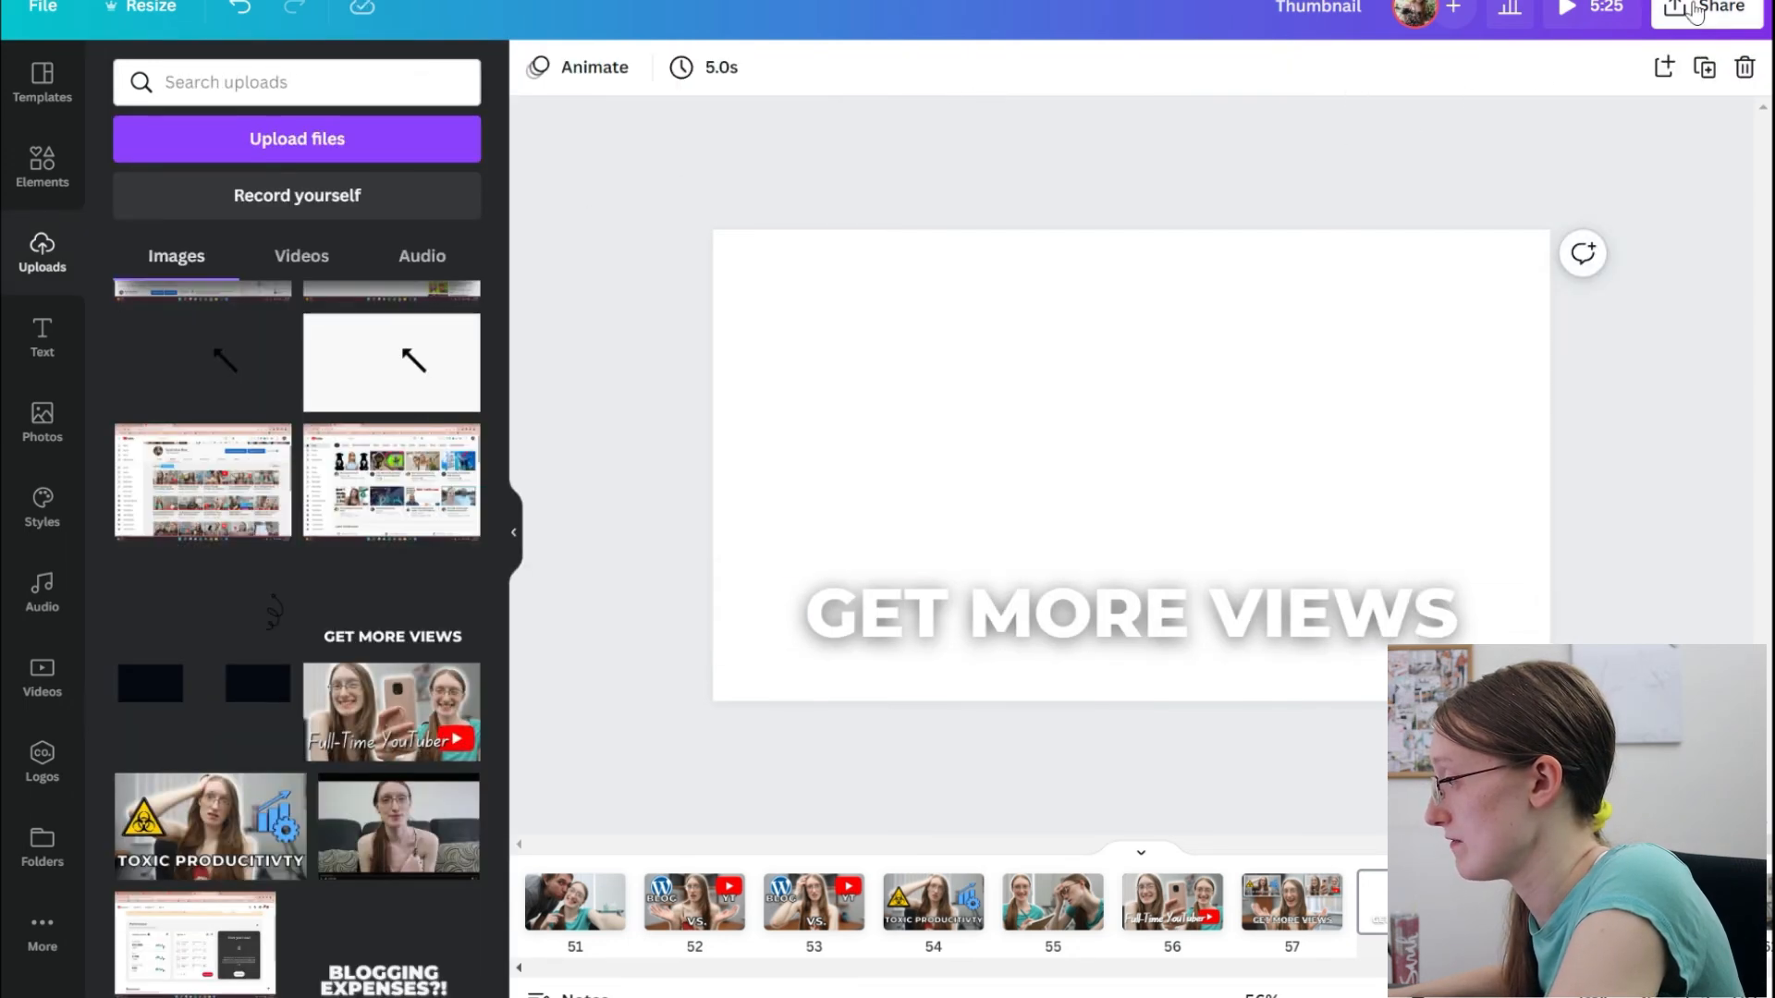
# Download page 58 as a PNG with a transparent background.
pyautogui.click(1695, 11)
pyautogui.click(1387, 574)
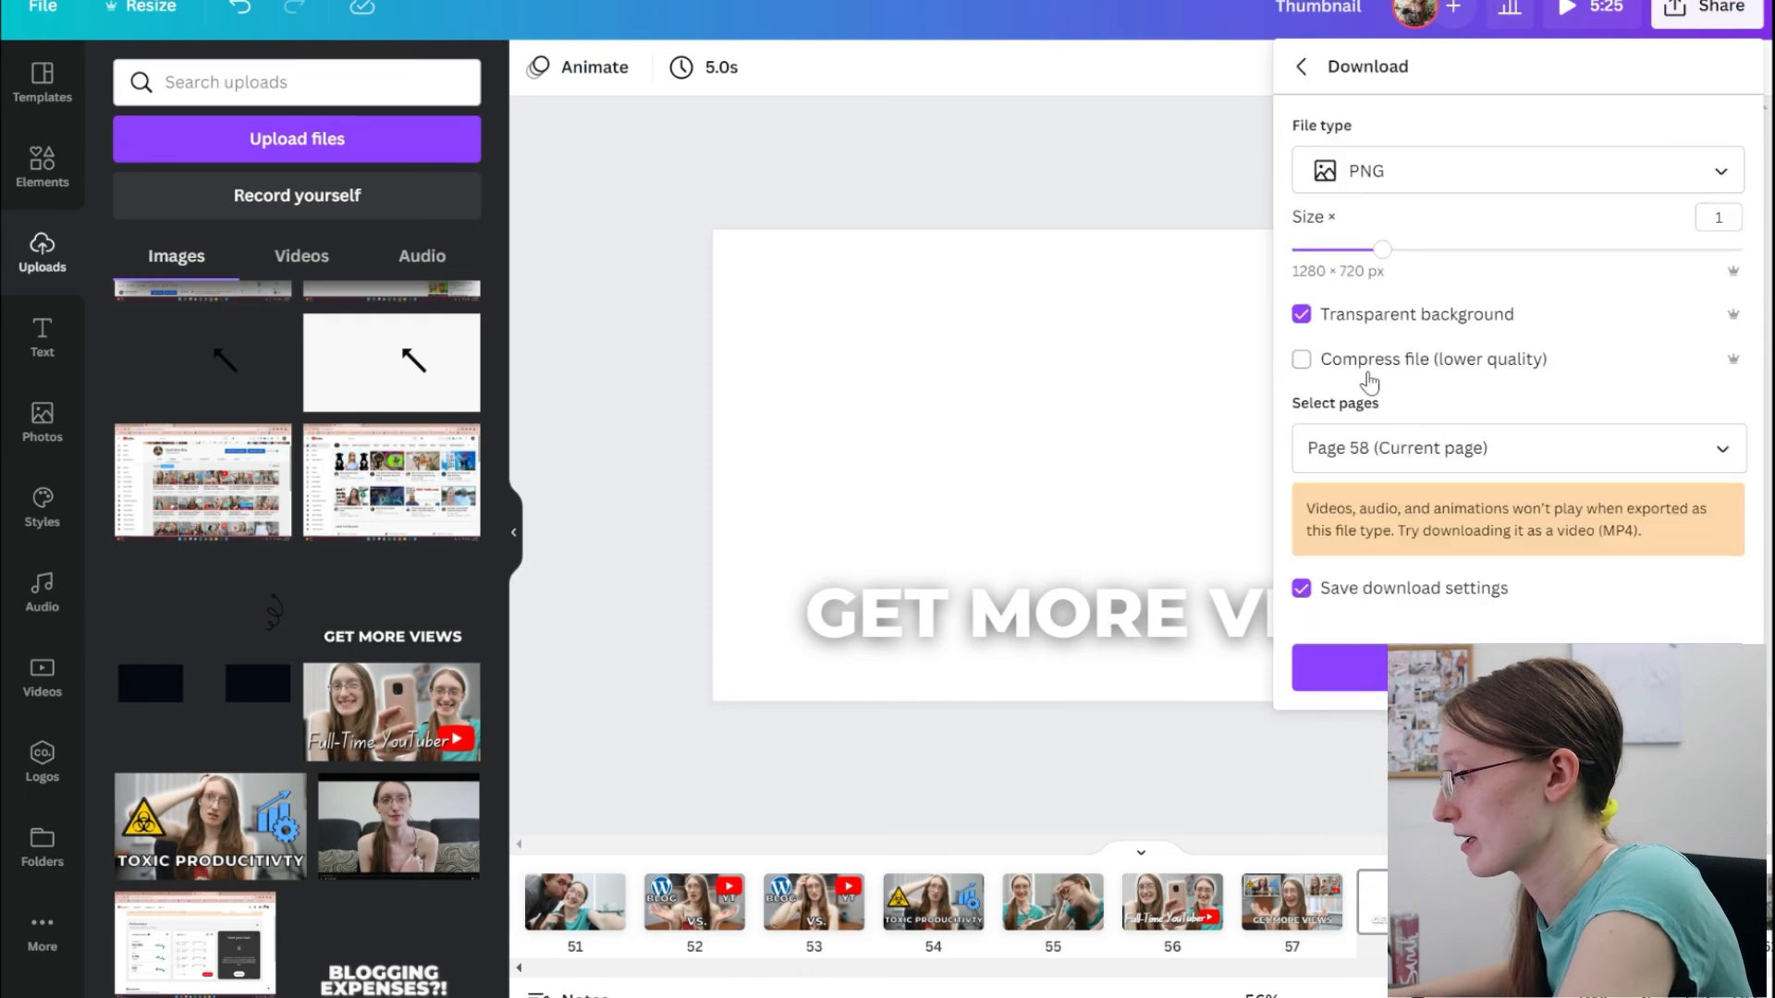
pyautogui.click(1344, 663)
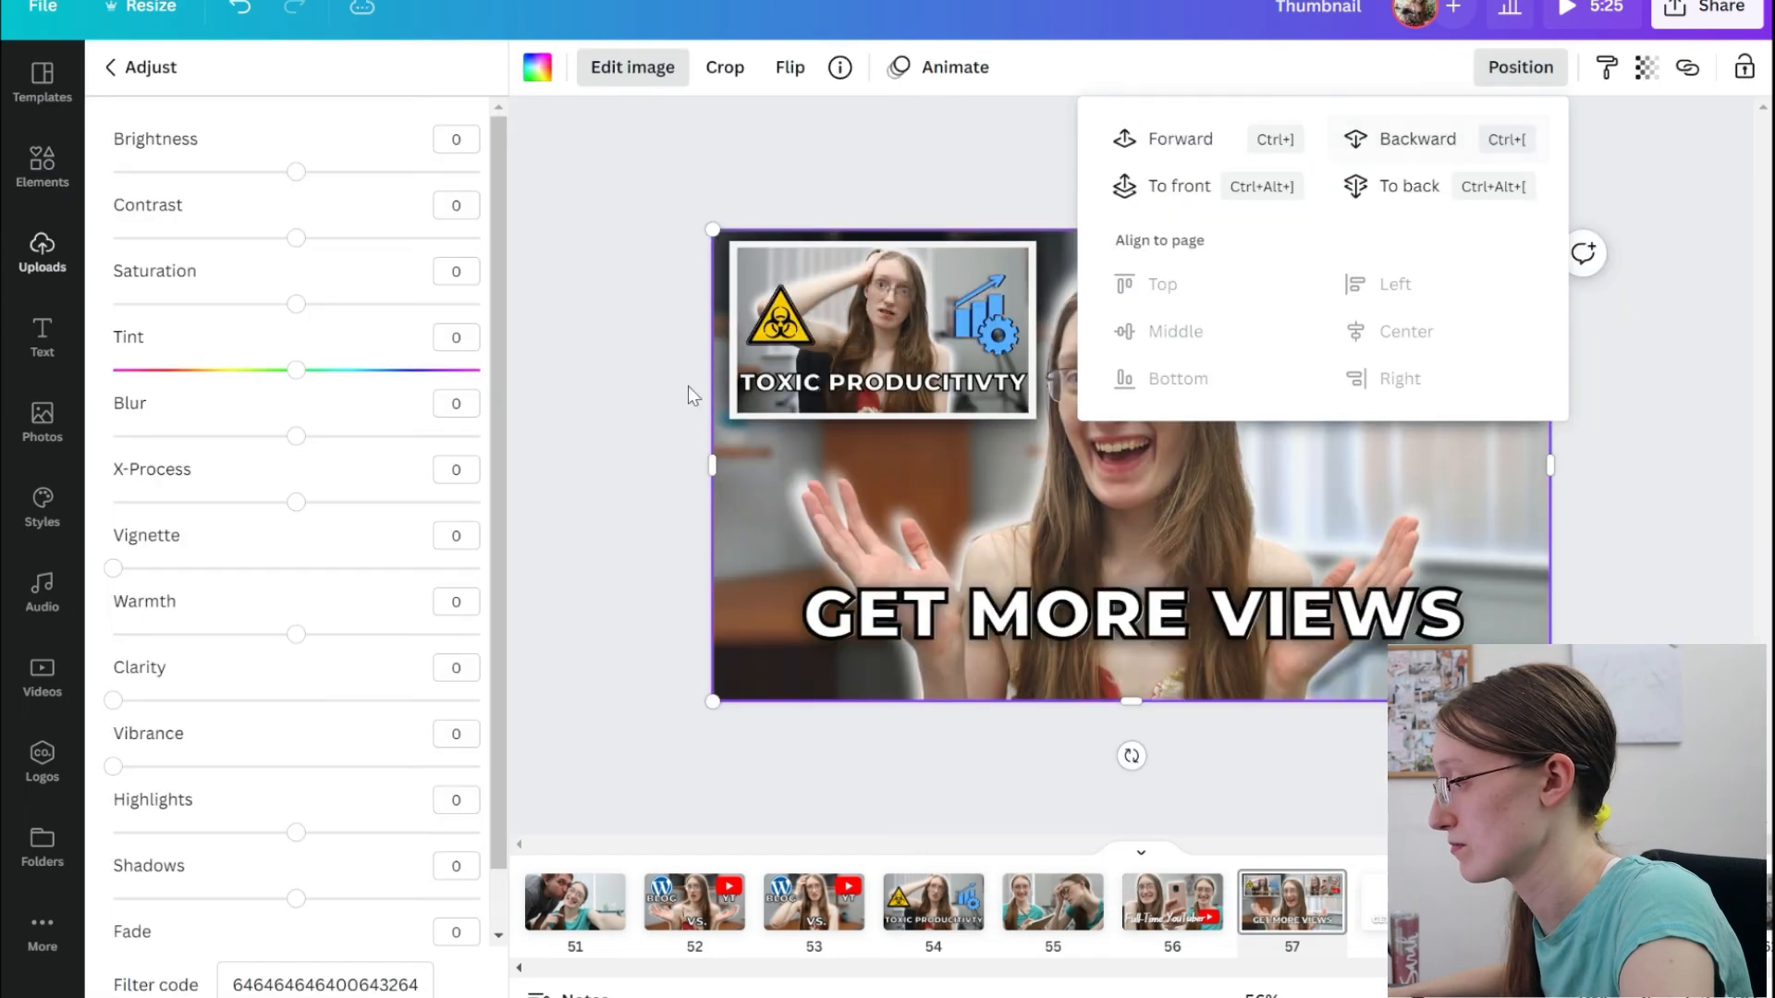
# Set the blur of the background photo on page 57 to 23.
pyautogui.moveTo(296, 436); pyautogui.dragTo(319, 436)
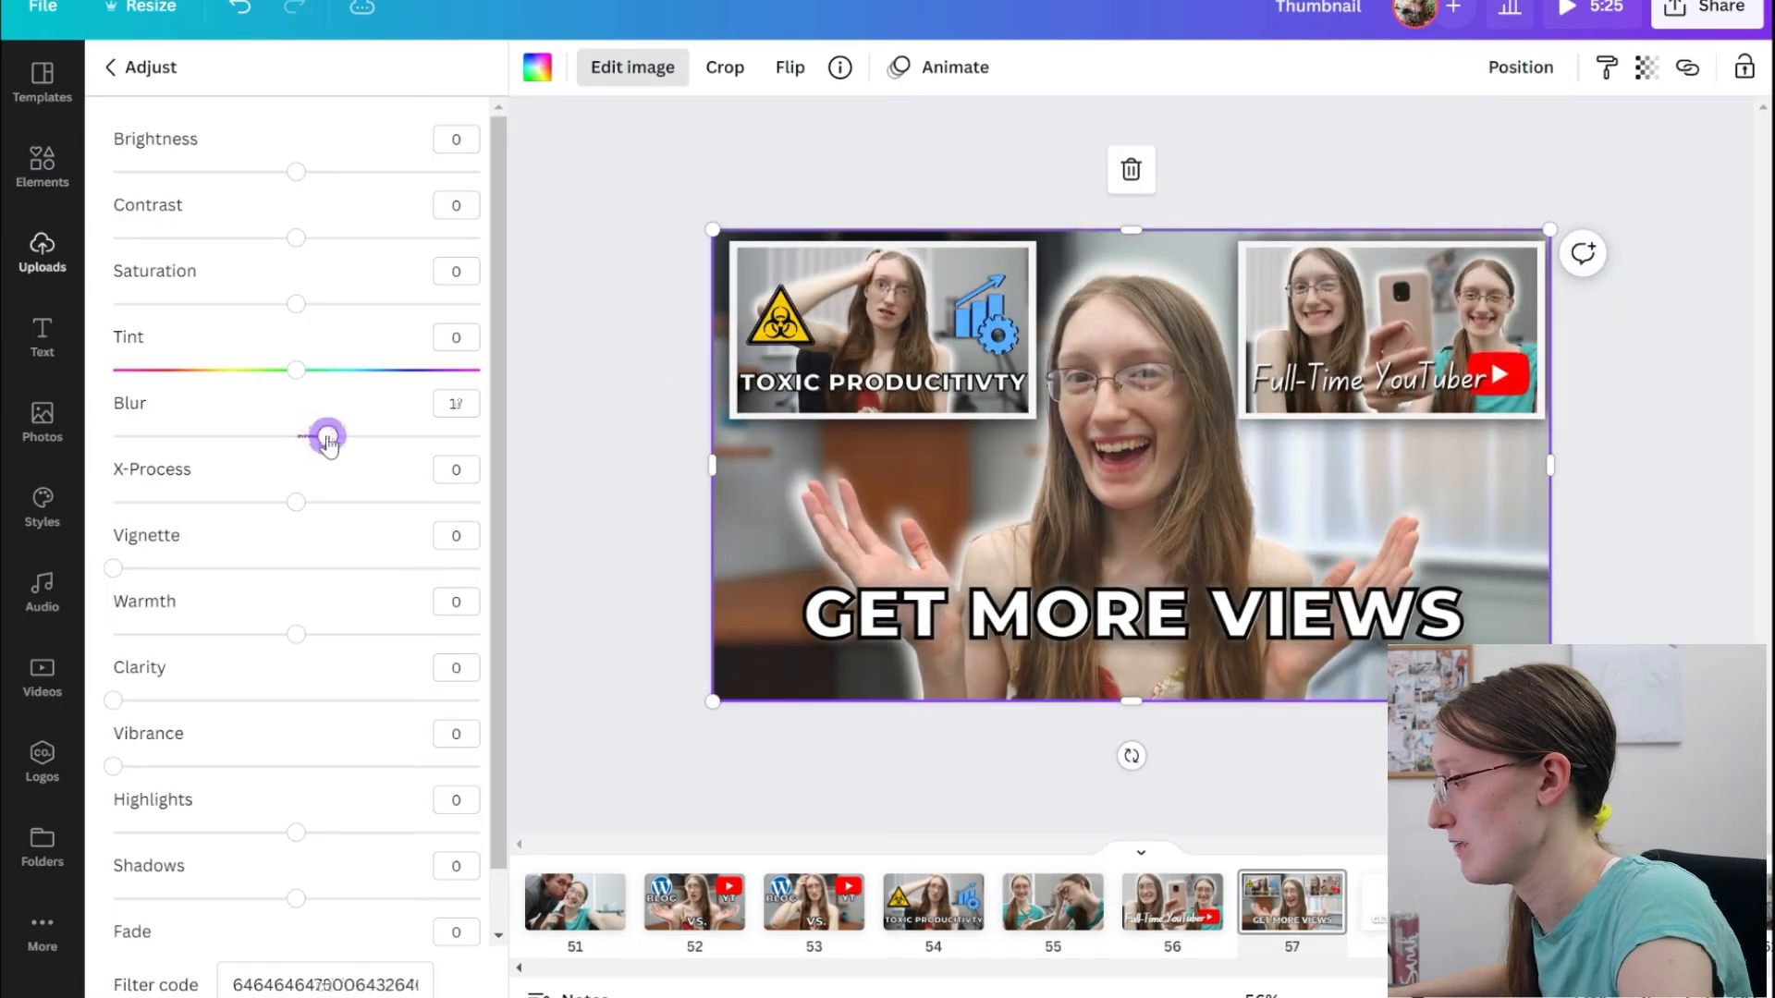
pyautogui.scroll(4, 620, 503)
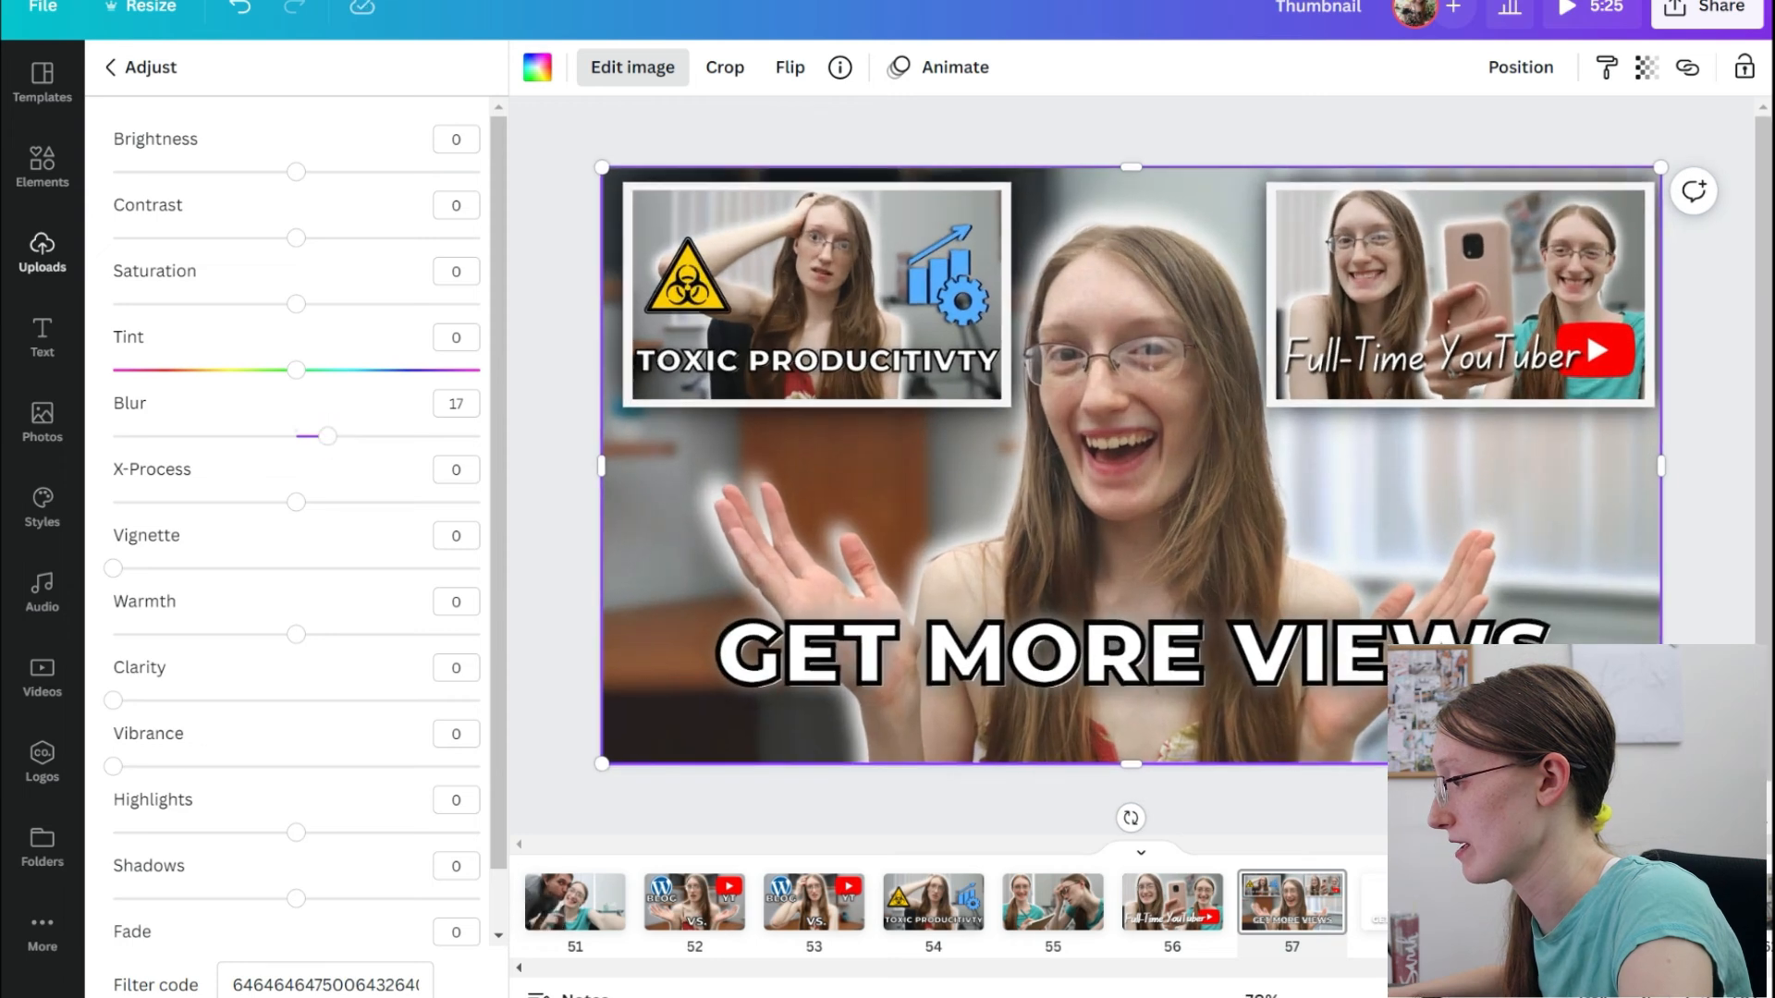
pyautogui.moveTo(327, 436)
pyautogui.mouseDown()
pyautogui.moveTo(305, 437)
pyautogui.moveTo(349, 443)
pyautogui.mouseUp()
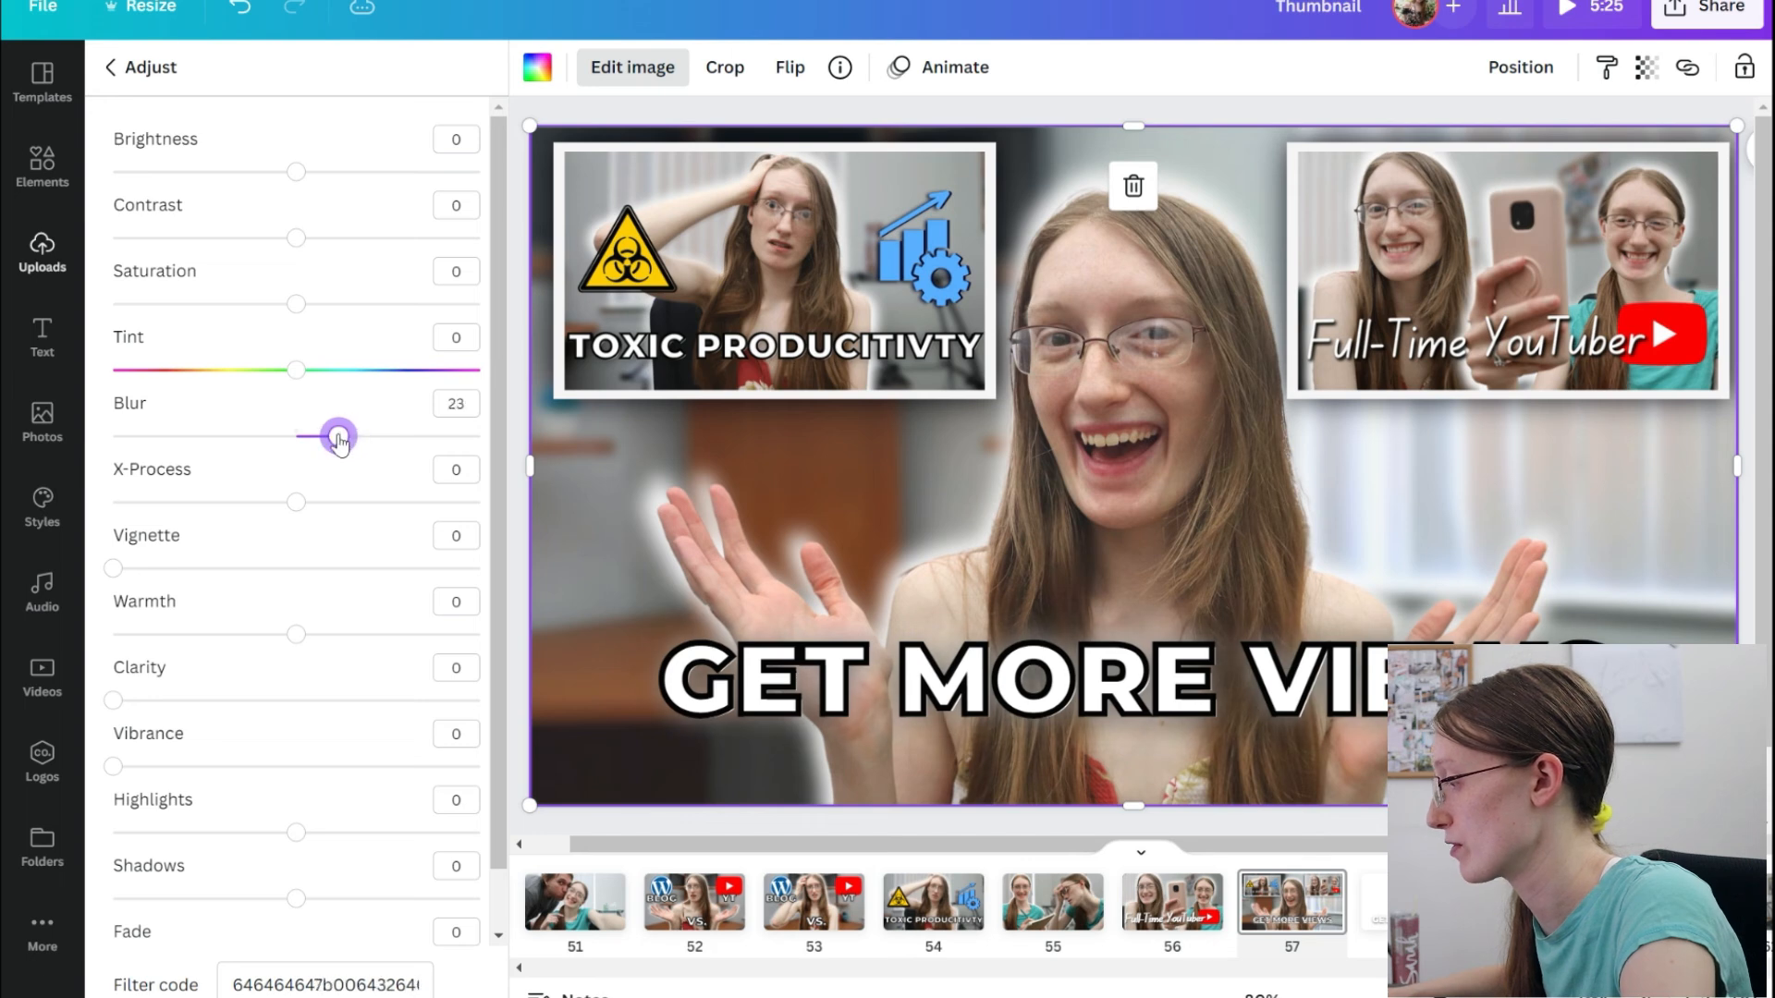
pyautogui.scroll(-3, 1133, 466)
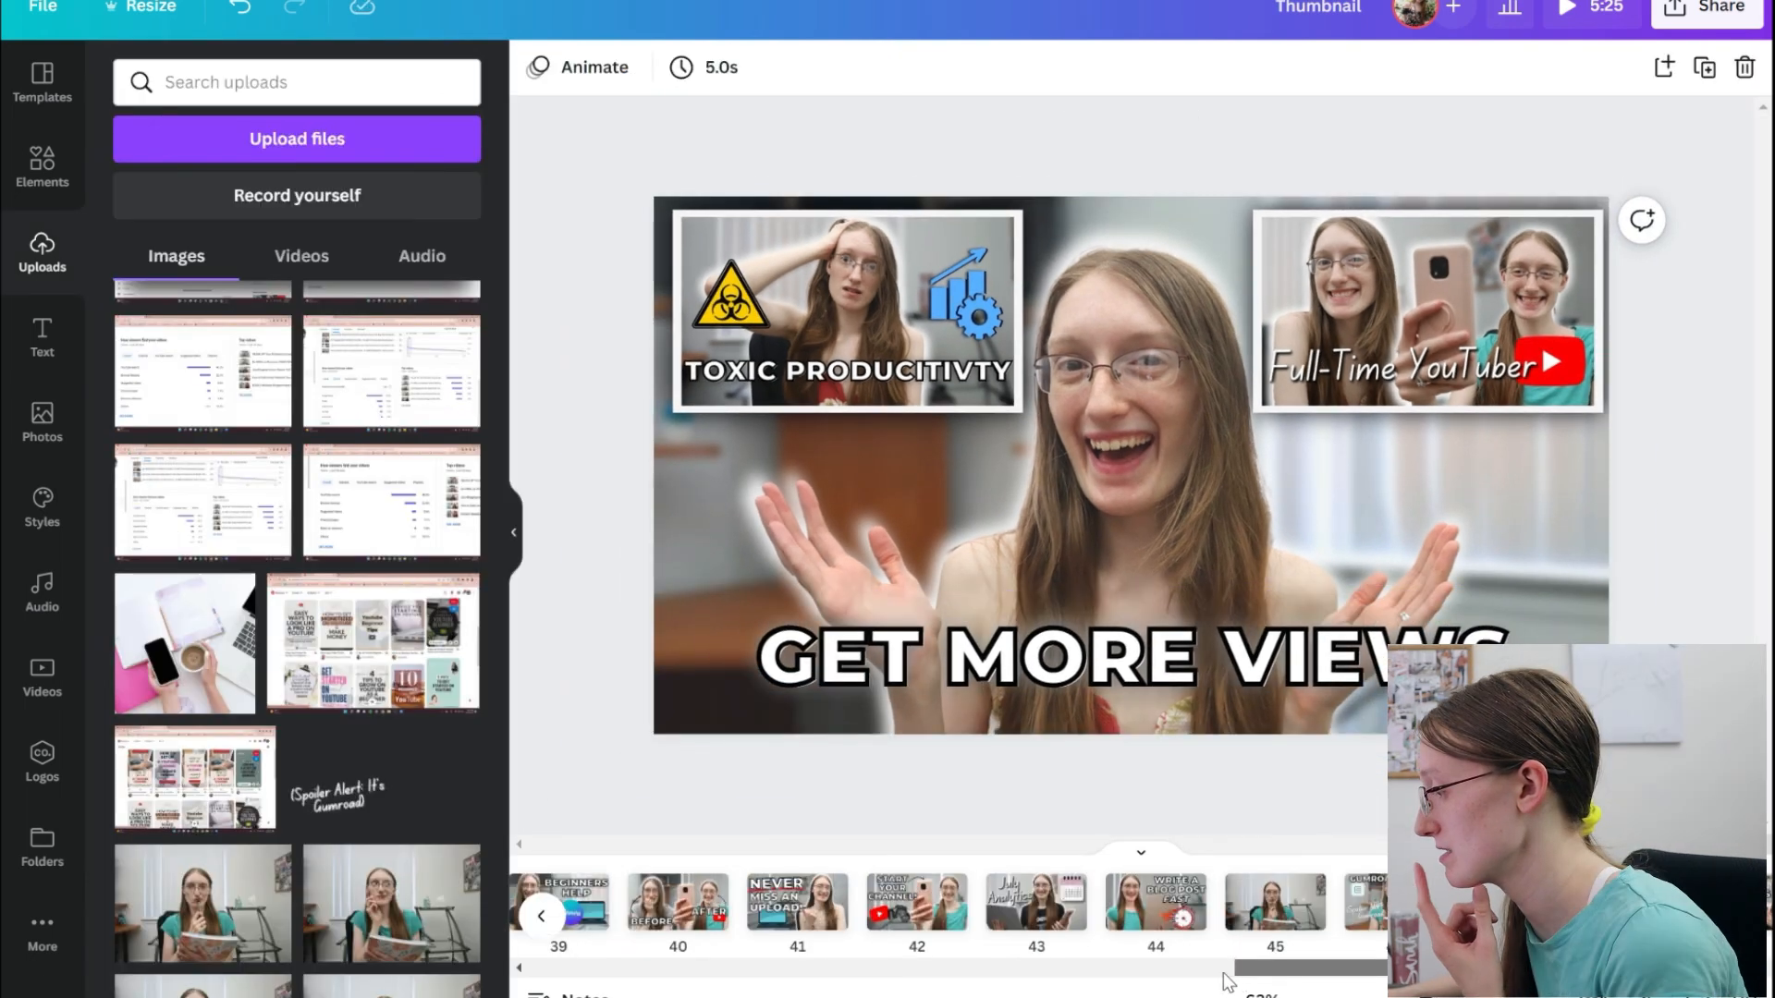
# Copy the layered curly arrow from the "SOCIAL MEDIA Content Calendar" thumbnail on page 35 onto page 57.
pyautogui.moveTo(1226, 974); pyautogui.dragTo(1205, 974)
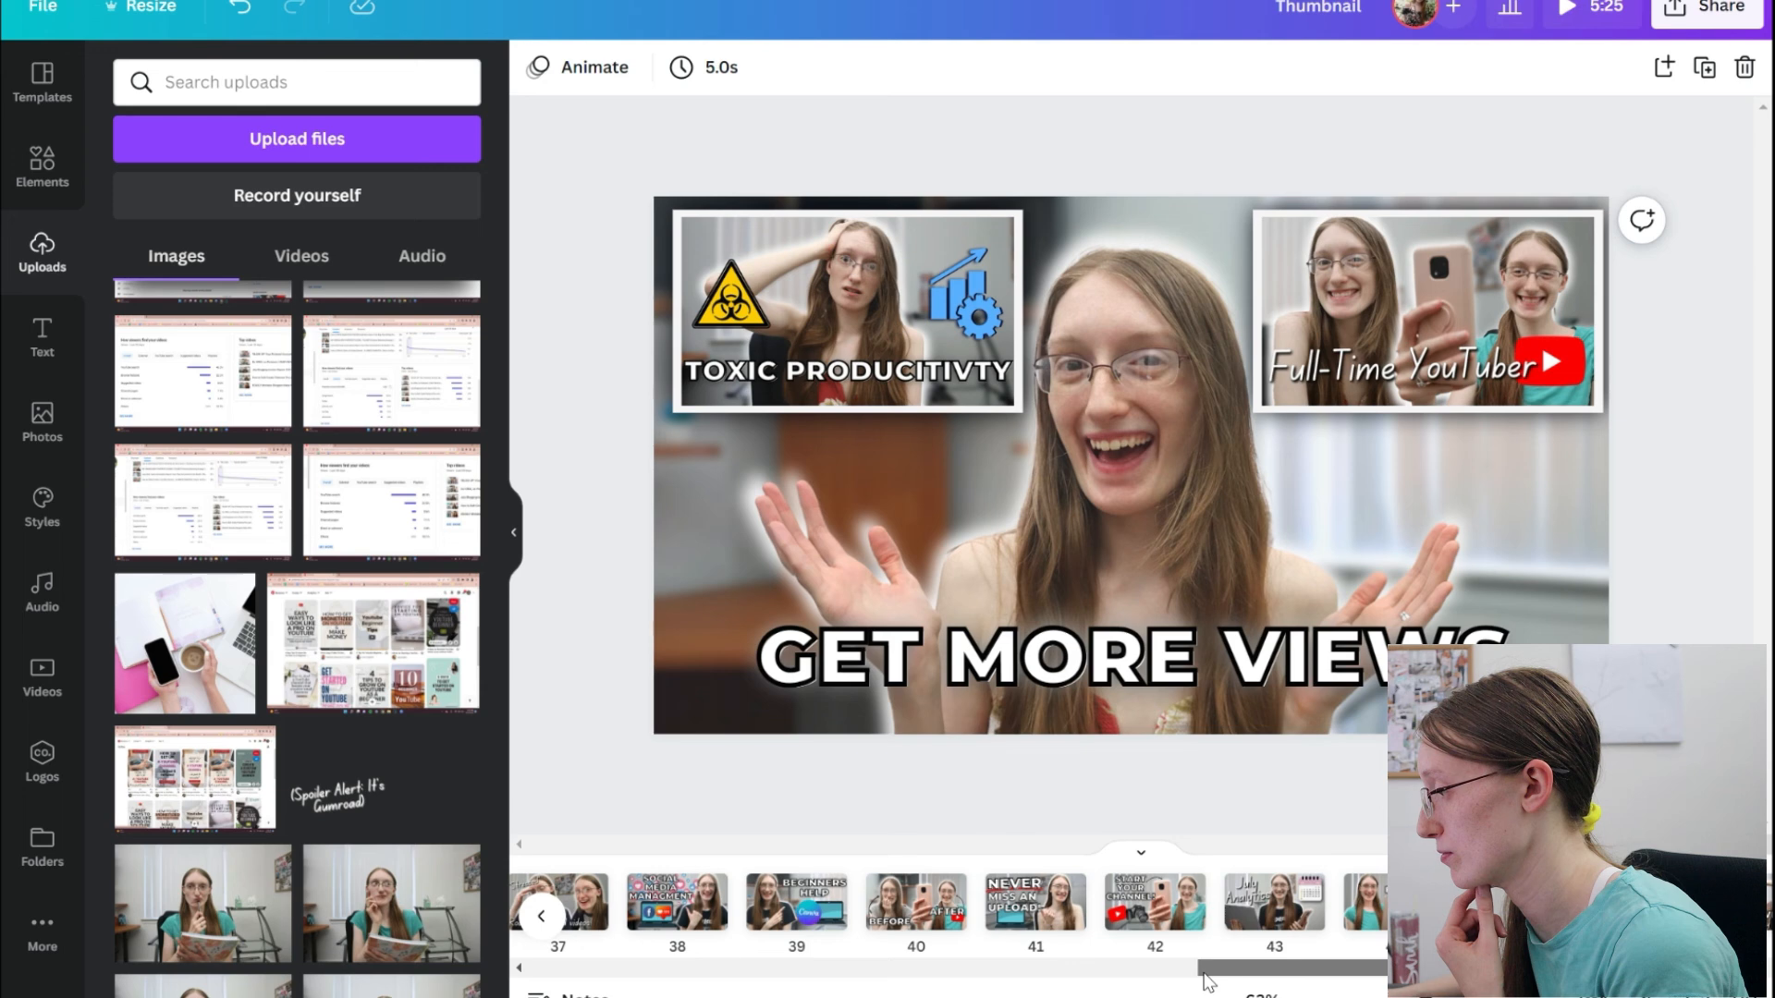
pyautogui.moveTo(1205, 982); pyautogui.dragTo(1104, 975)
pyautogui.click(971, 896)
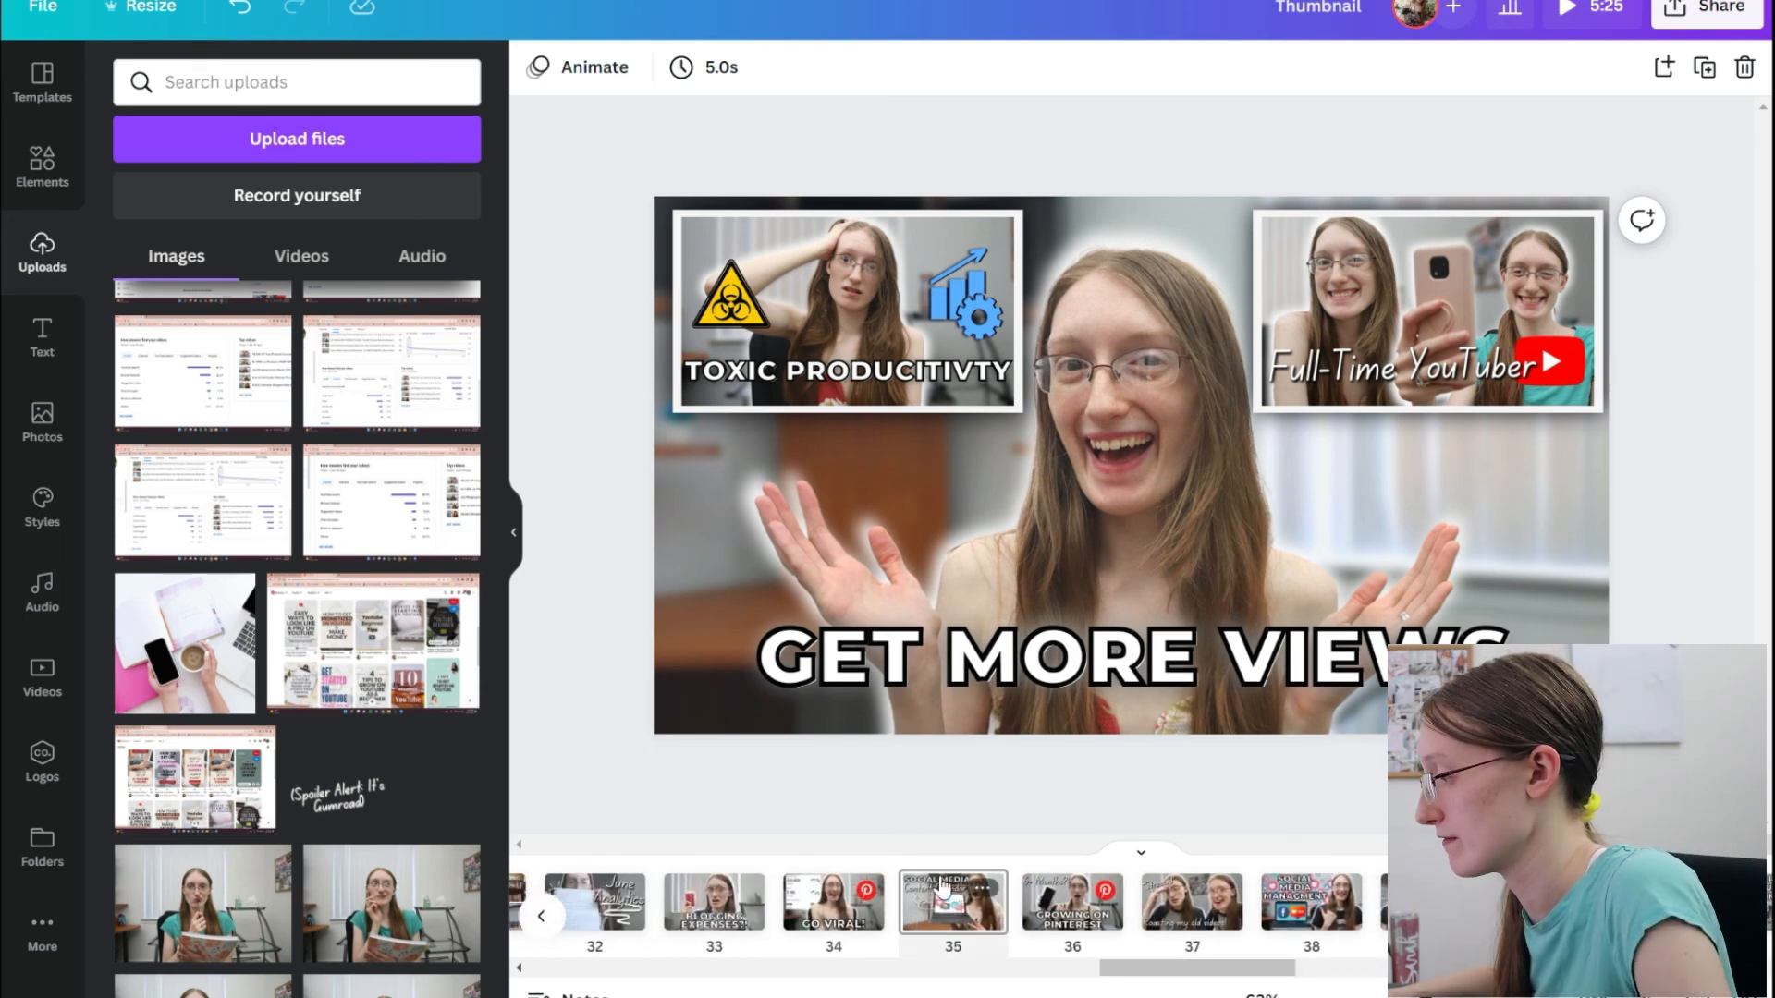
pyautogui.moveTo(571, 442)
pyautogui.mouseDown()
pyautogui.moveTo(773, 476)
pyautogui.moveTo(867, 592)
pyautogui.mouseUp()
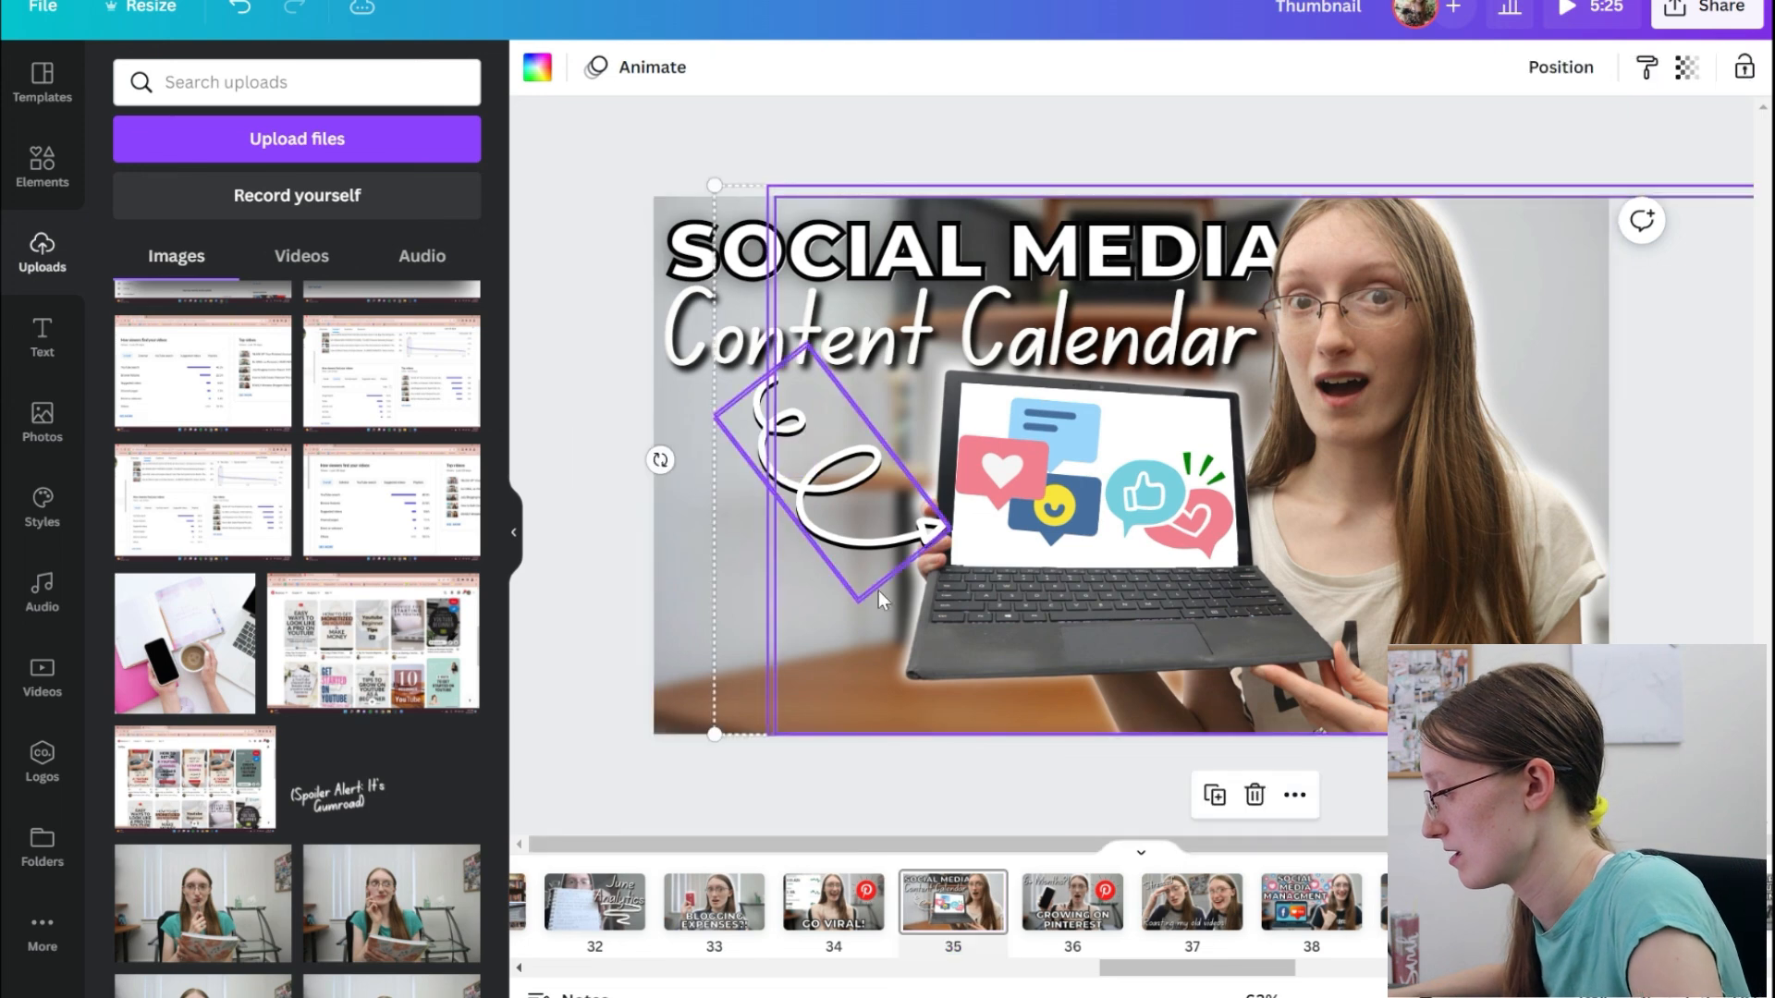
pyautogui.hotkey('ctrl', 'v')
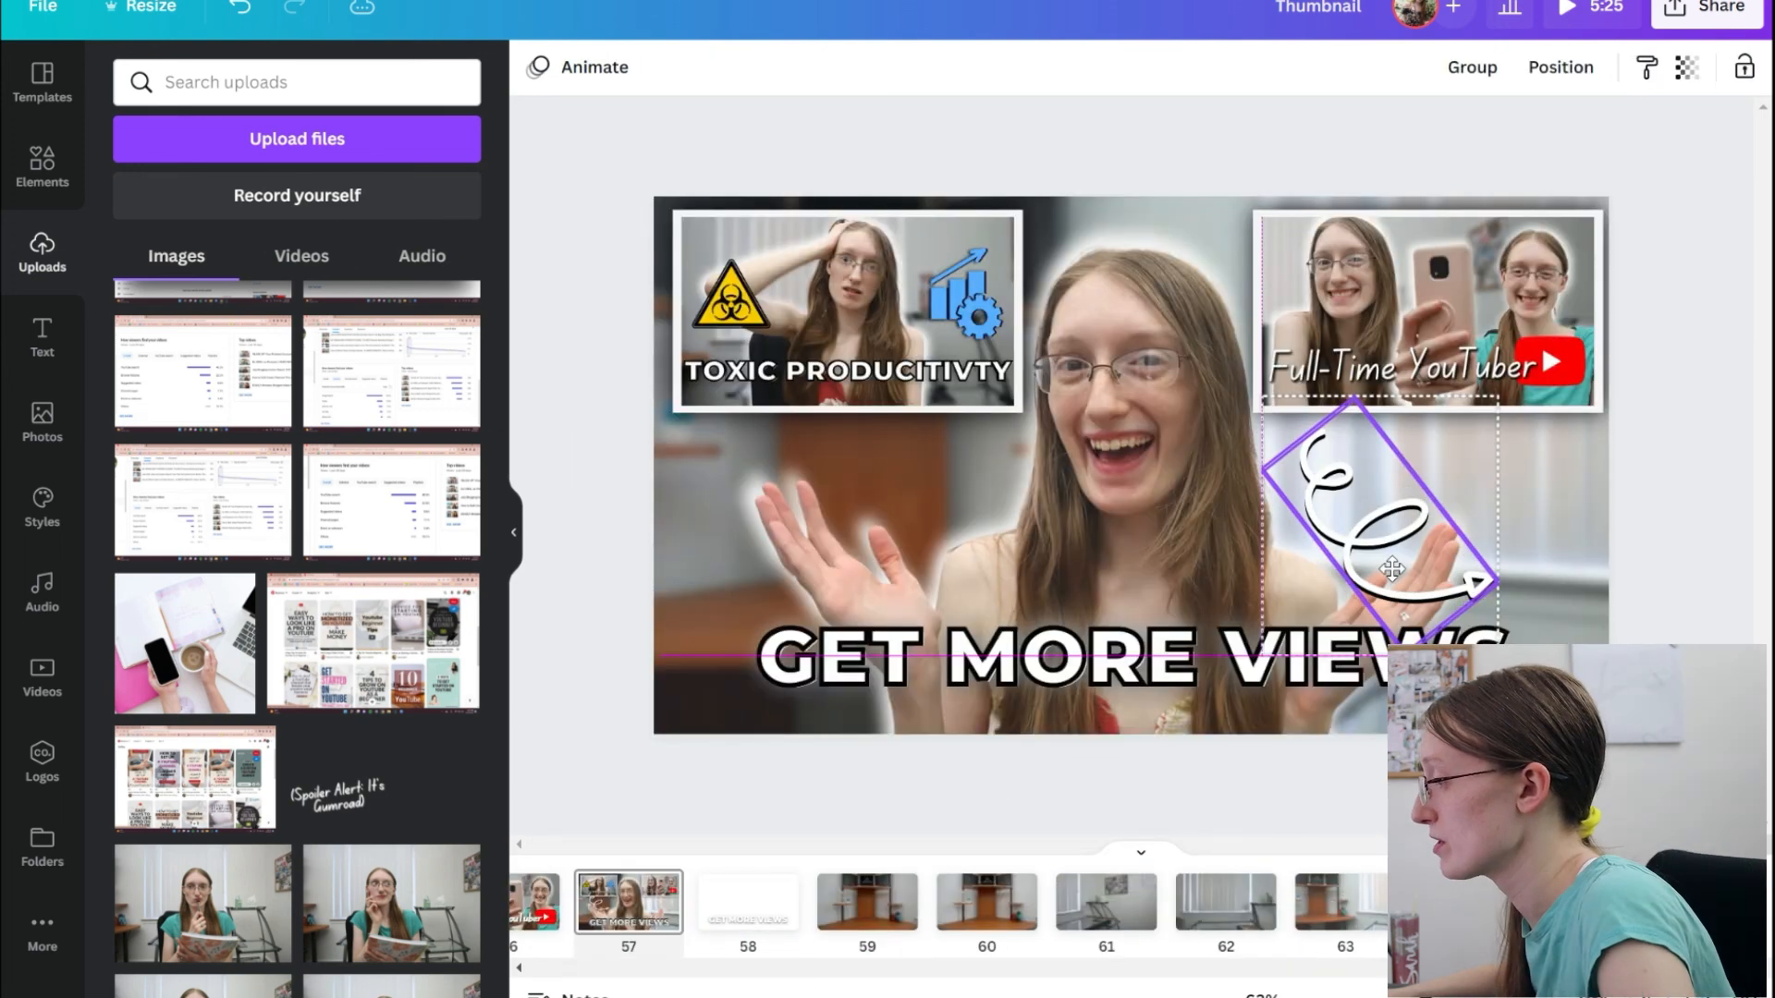
# Rotate the curly arrow to point upward, shrink it and place it beneath the "Full-Time YouTuber" example thumbnail.
pyautogui.moveTo(1374, 710)
pyautogui.mouseDown()
pyautogui.moveTo(1507, 648)
pyautogui.moveTo(1553, 480)
pyautogui.moveTo(1442, 403)
pyautogui.moveTo(1542, 433)
pyautogui.mouseUp()
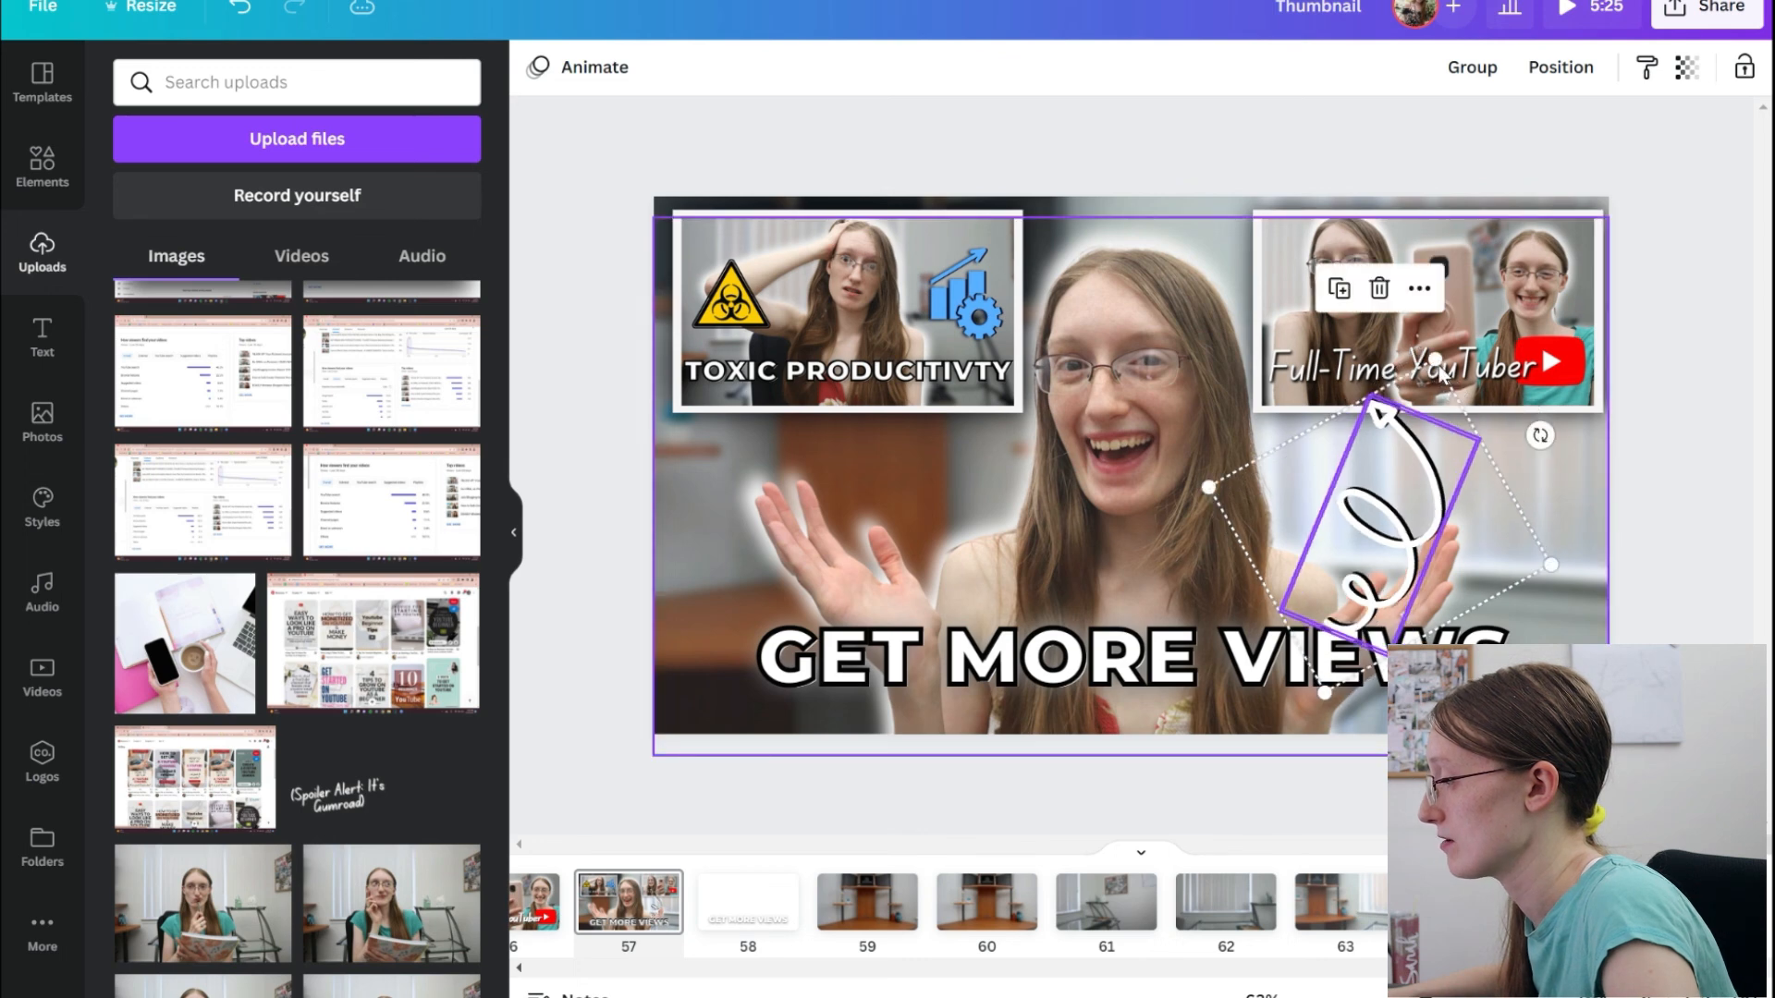
pyautogui.moveTo(1432, 359); pyautogui.dragTo(1419, 481)
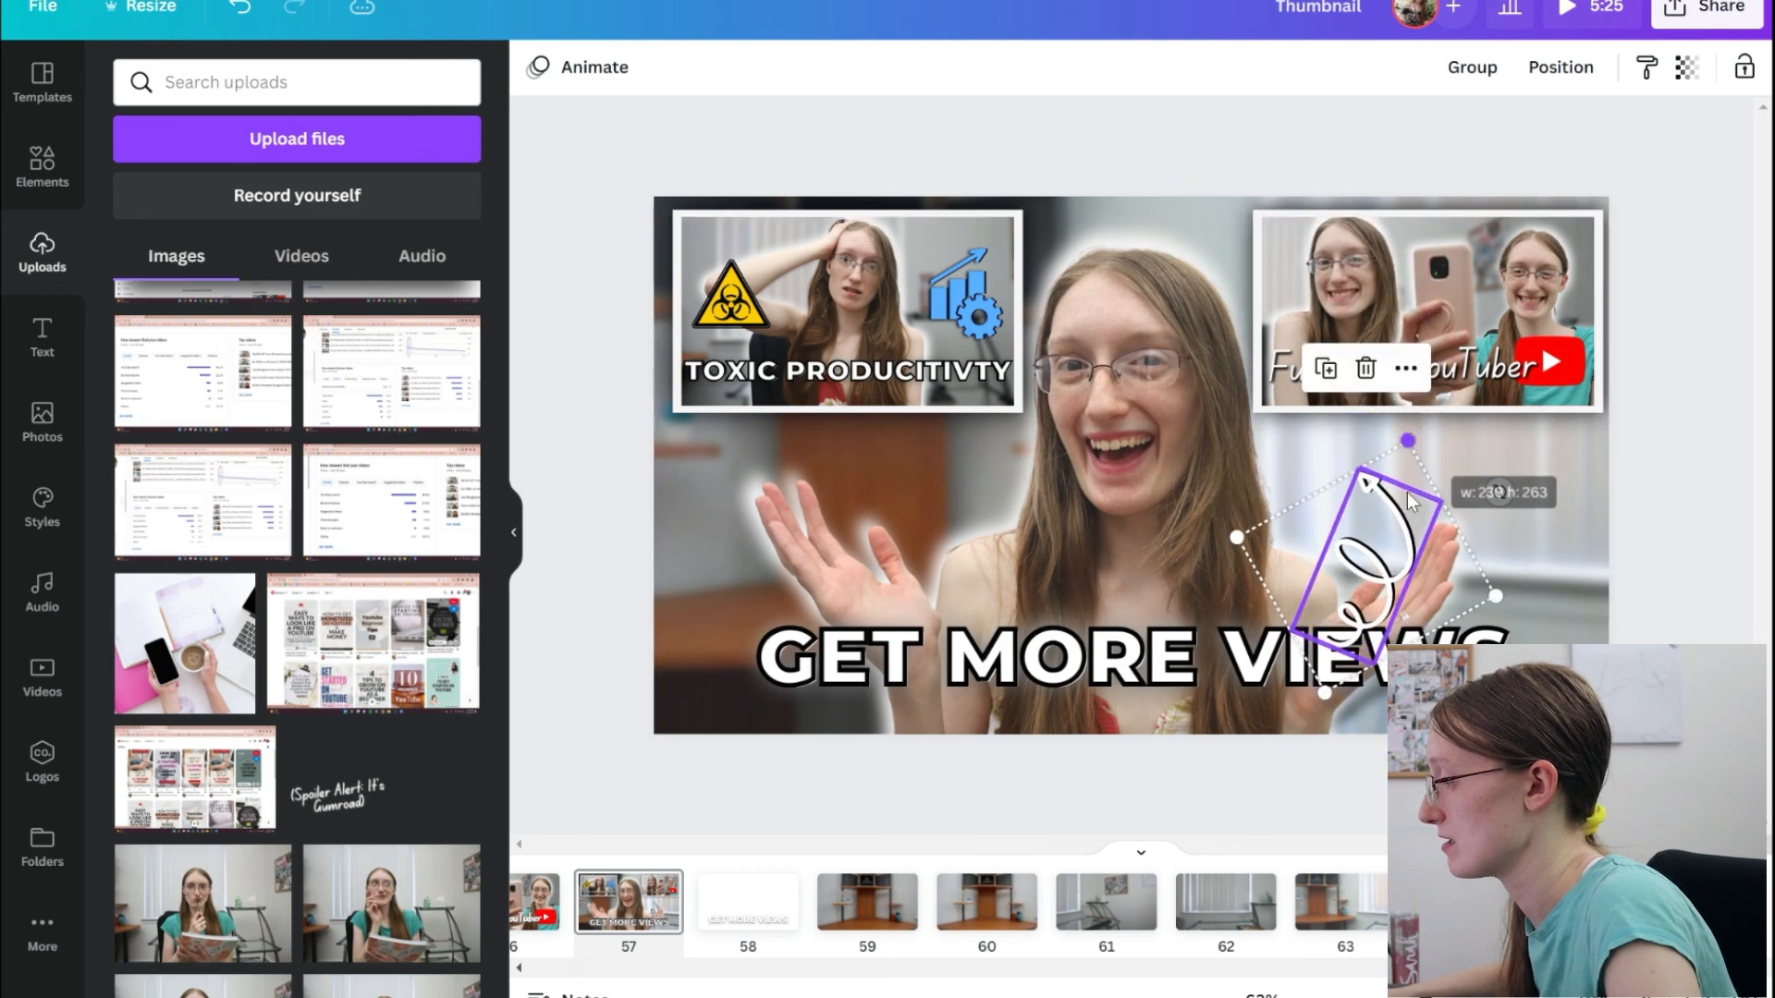
pyautogui.moveTo(1404, 550); pyautogui.dragTo(1535, 531)
pyautogui.press('Escape')
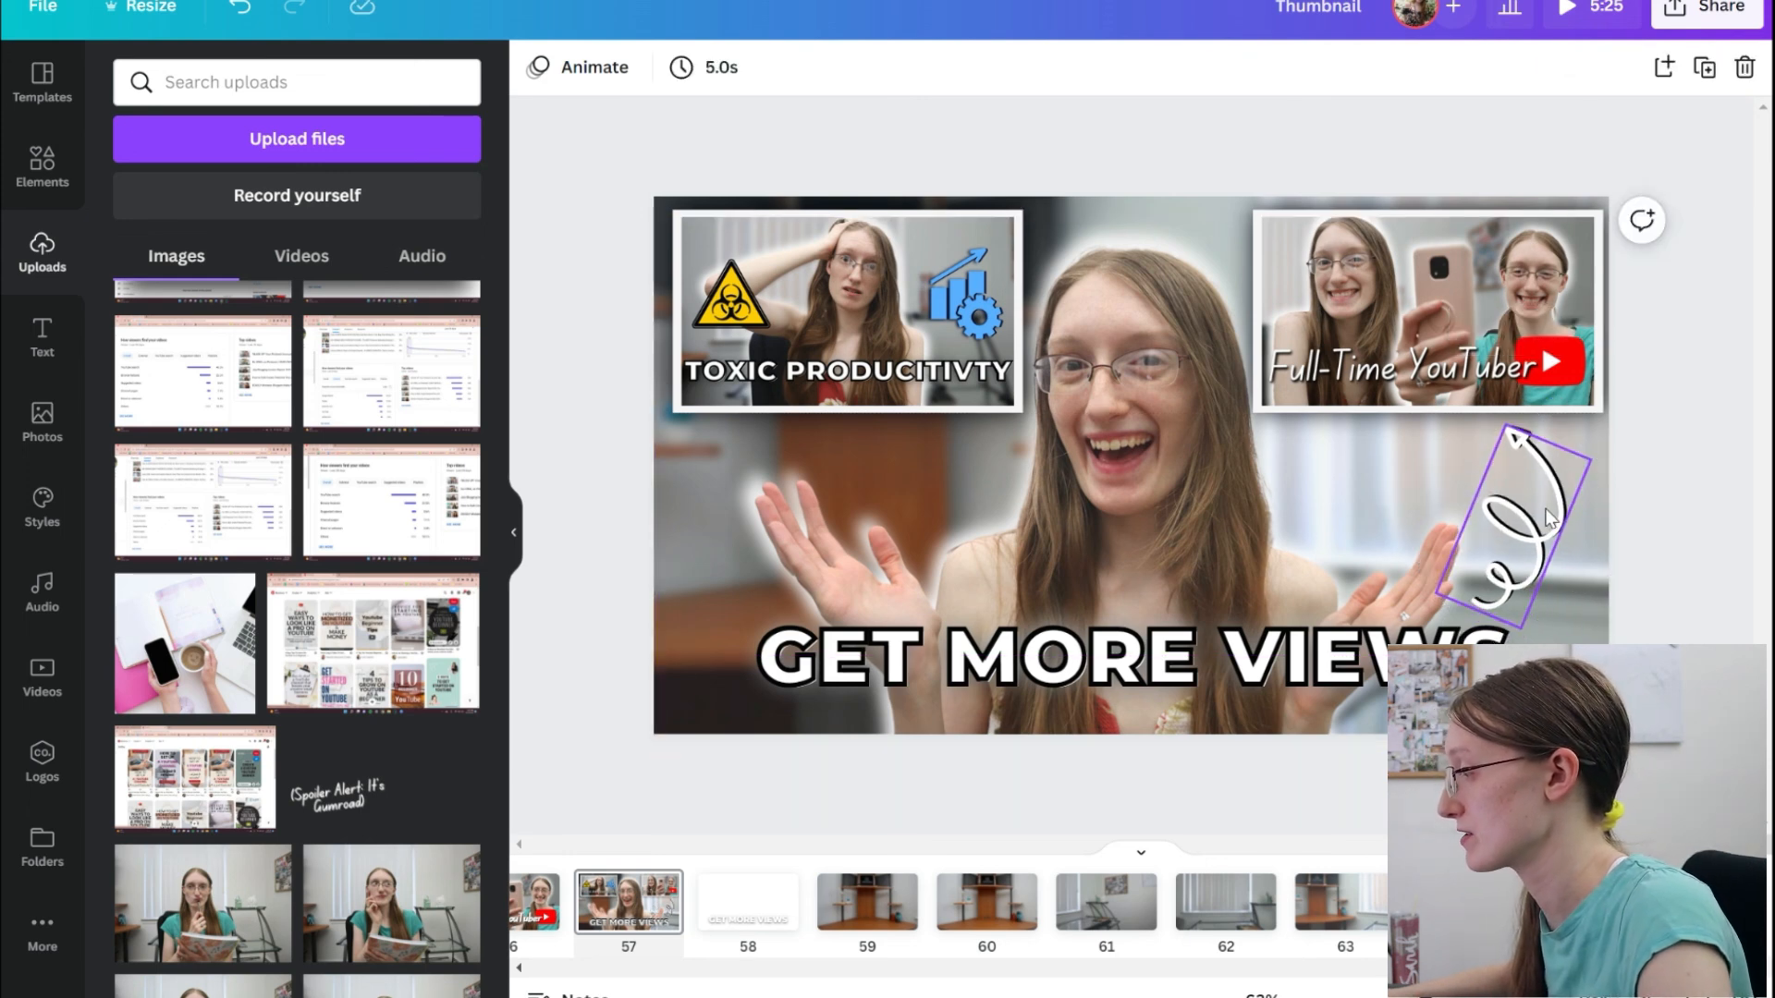
# Shift the white arrow slightly off its black copy to inspect the layering, and undo the move.
pyautogui.moveTo(1551, 520)
pyautogui.keyDown('alt'); pyautogui.mouseDown()
pyautogui.moveTo(1286, 432)
pyautogui.moveTo(1540, 527)
pyautogui.mouseUp(); pyautogui.keyUp('alt')
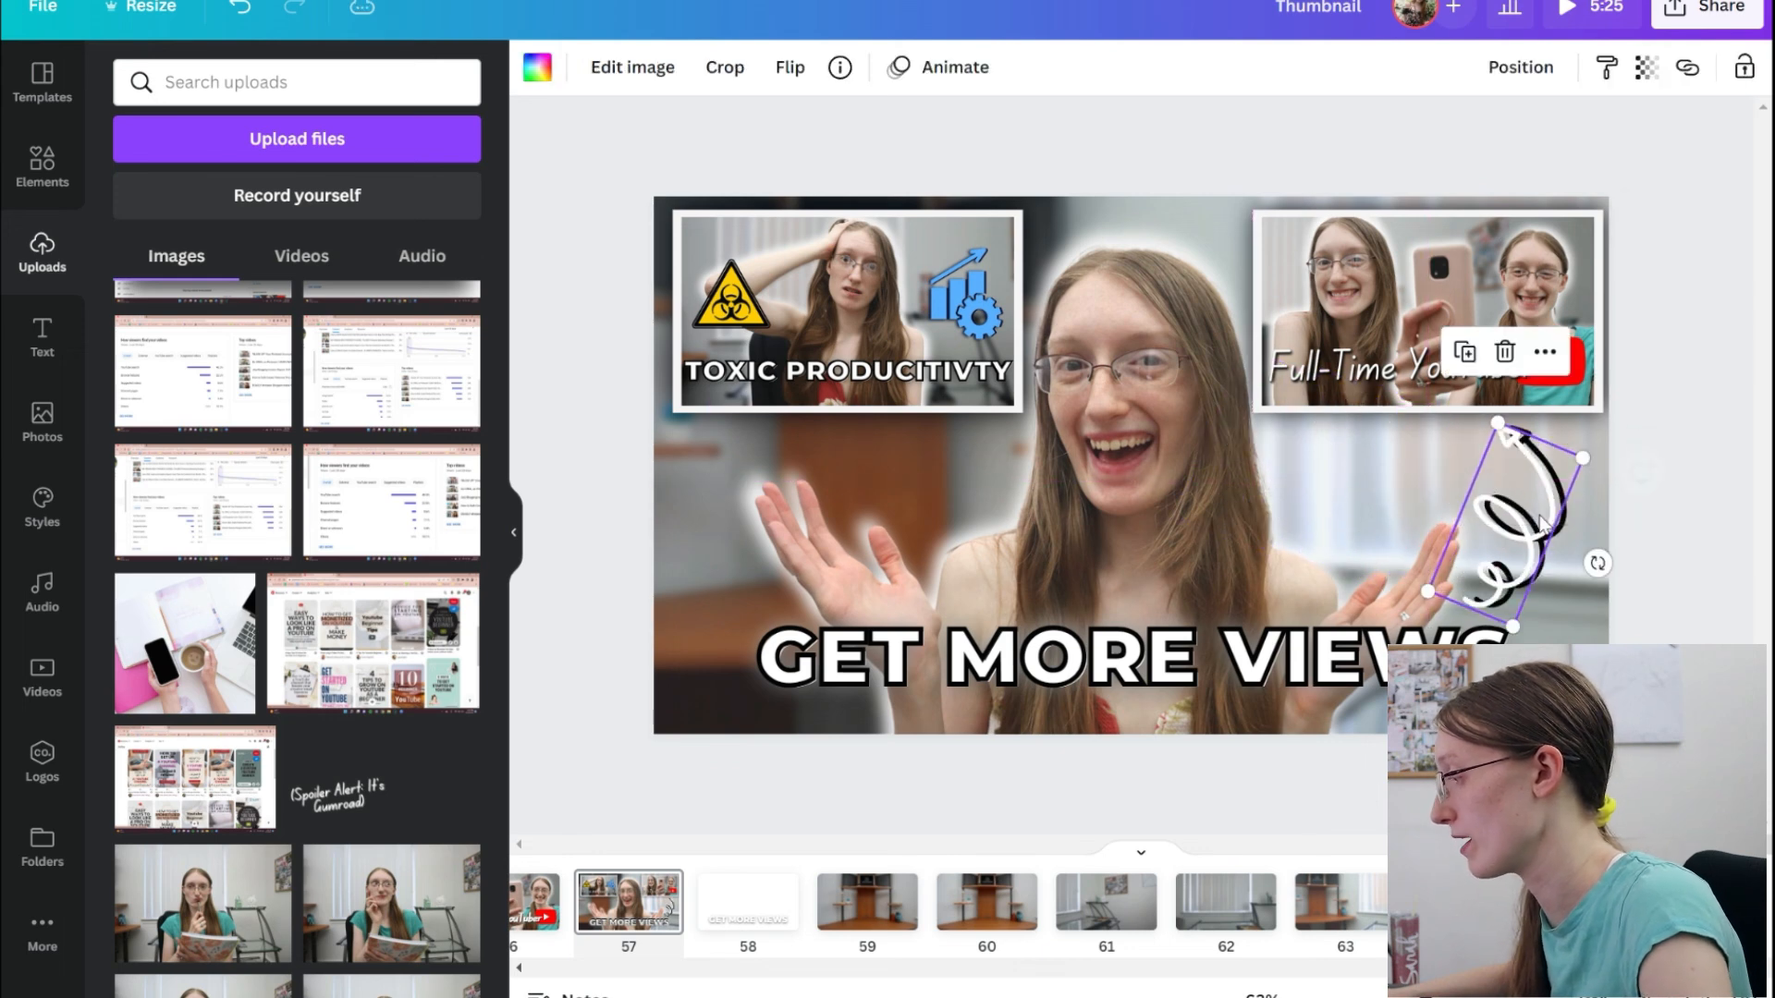
pyautogui.click(1672, 564)
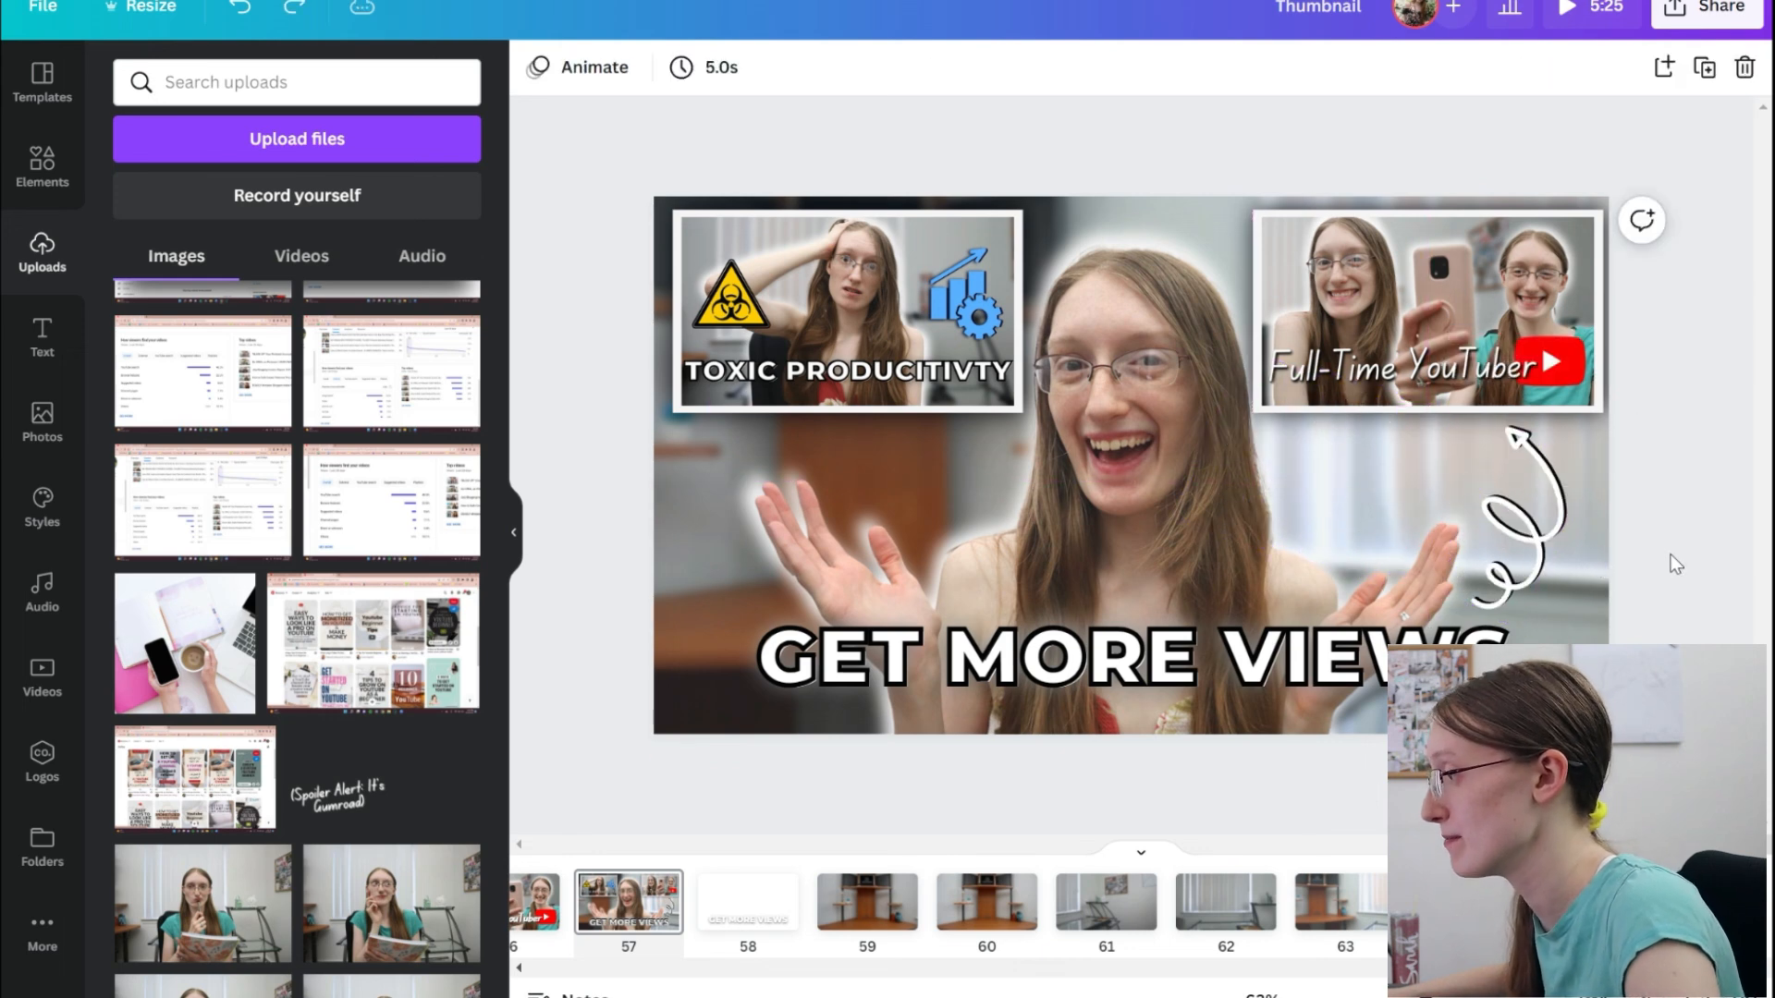